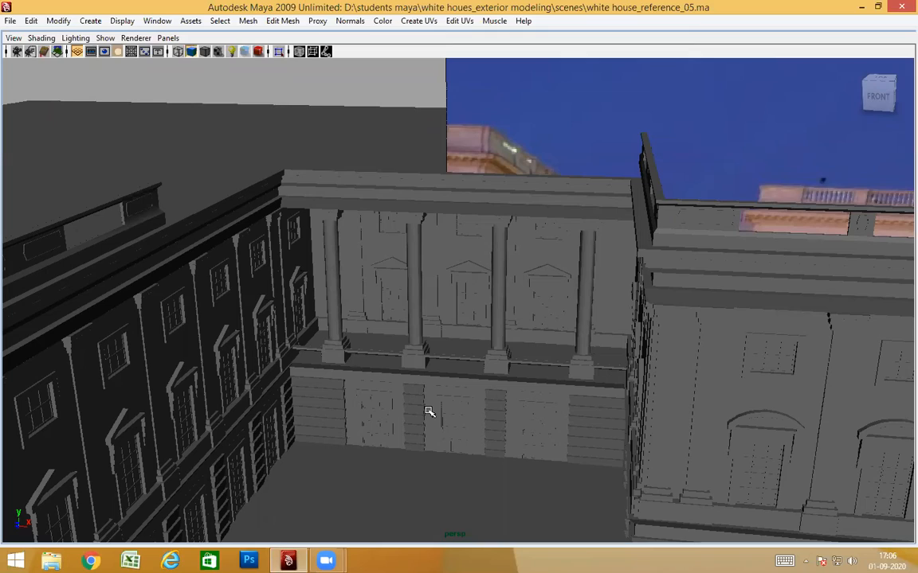
Inspect the recessed colonnade and the adjoining wings of the building model from above, below and both sides
alt+drag(451, 360, 451, 349)
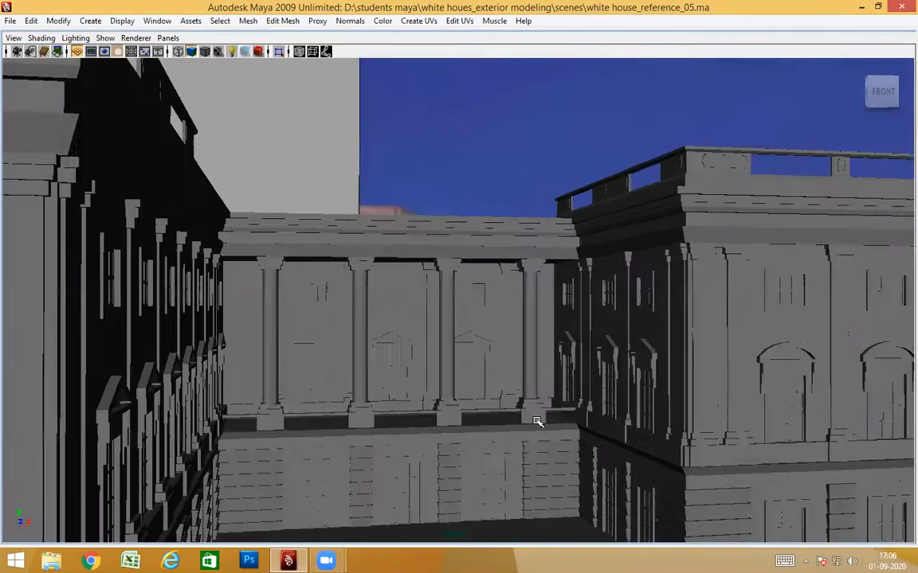
alt+drag(538, 422, 433, 335)
mouse_move(450, 375)
alt+mouse_down()
mouse_move(461, 393)
mouse_move(452, 363)
alt+mouse_up()
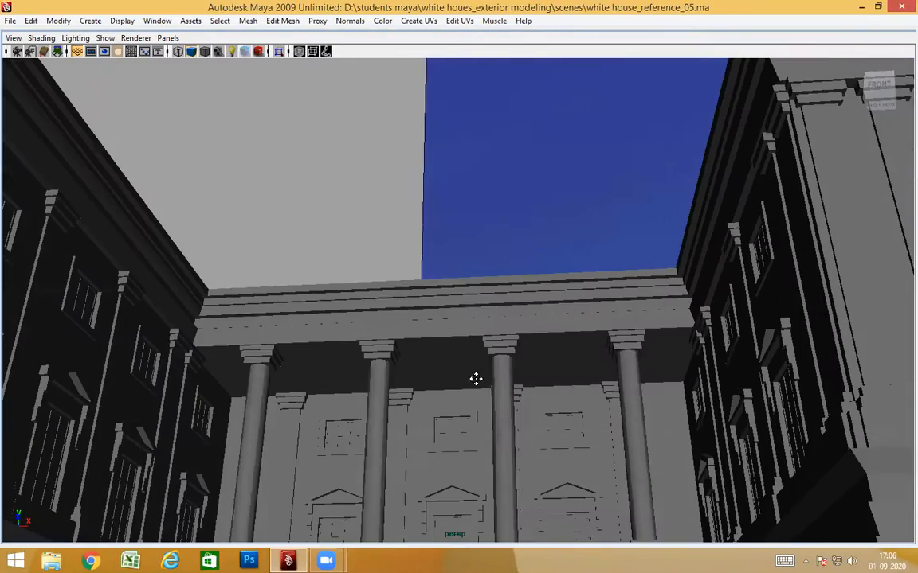
alt+middle_drag(475, 379, 467, 313)
alt+drag(467, 313, 562, 305)
alt+middle_drag(561, 305, 303, 349)
alt+drag(303, 349, 396, 351)
alt+drag(334, 360, 434, 340)
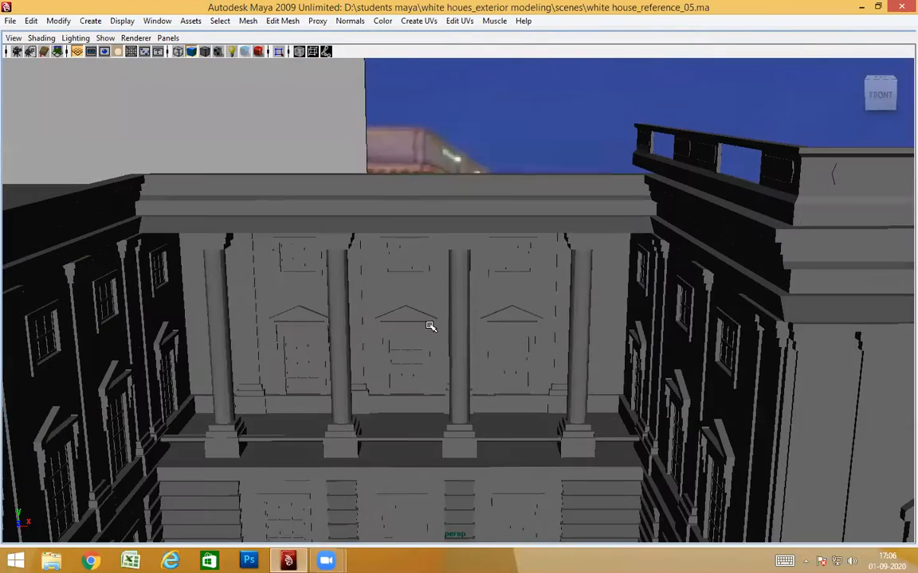
alt+right_drag(430, 326, 432, 386)
alt+drag(431, 394, 438, 429)
alt+middle_drag(545, 332, 383, 377)
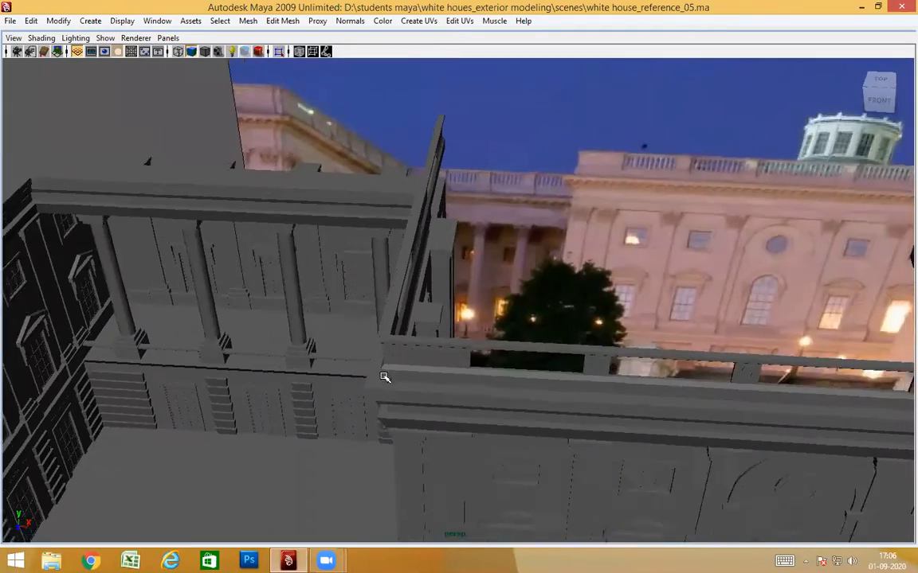
alt+drag(383, 377, 327, 366)
alt+middle_drag(327, 366, 561, 300)
alt+right_drag(295, 301, 486, 312)
Examine the horizontal rails between the column bases of the recessed colonnade
alt+drag(599, 423, 607, 263)
alt+middle_drag(607, 263, 526, 175)
alt+right_drag(527, 328, 477, 332)
alt+drag(477, 333, 618, 328)
alt+right_drag(617, 328, 575, 328)
alt+drag(576, 329, 619, 286)
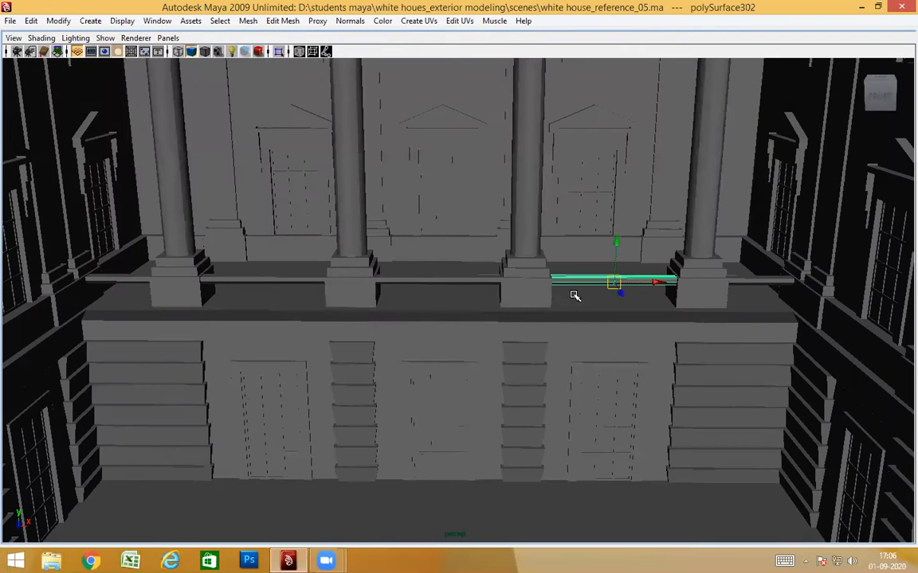
alt+drag(533, 371, 491, 357)
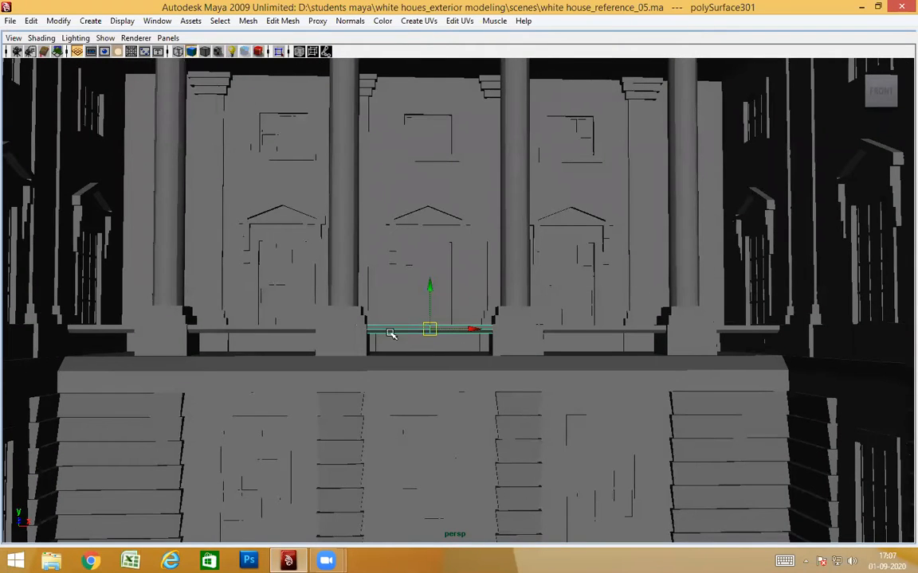
alt+drag(405, 374, 373, 324)
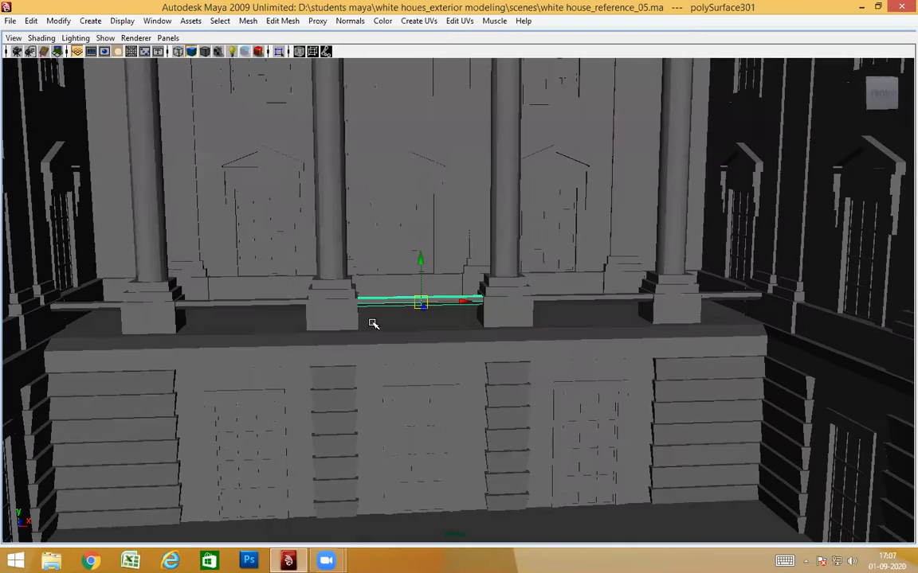
Review the full facade, including both projecting wings, the central wall and the roof parapets
alt+right_drag(594, 381, 382, 361)
alt+drag(734, 306, 747, 282)
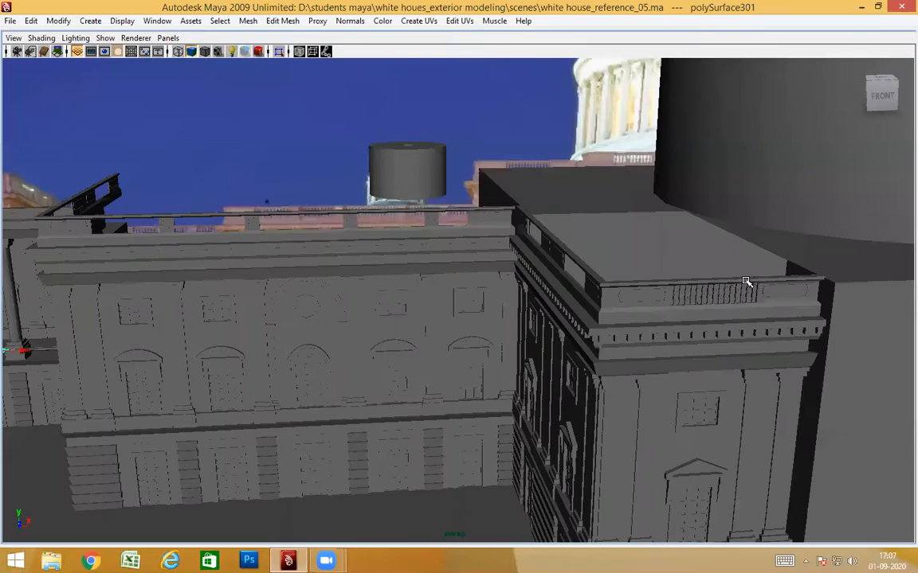
alt+middle_drag(628, 309, 422, 313)
alt+right_drag(446, 327, 563, 309)
alt+right_drag(583, 396, 446, 422)
alt+middle_drag(318, 403, 678, 410)
alt+drag(678, 410, 483, 357)
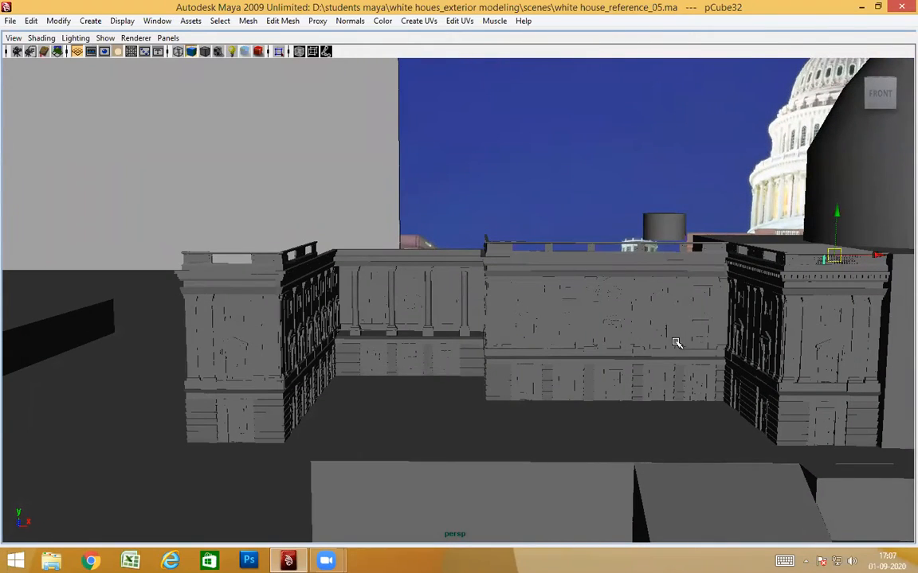
alt+drag(591, 367, 648, 427)
alt+drag(399, 342, 365, 263)
Examine how the roof parapet pieces meet at the inner corner beside the dentilled wing
click(676, 247)
alt+drag(290, 266, 368, 287)
alt+drag(207, 336, 571, 230)
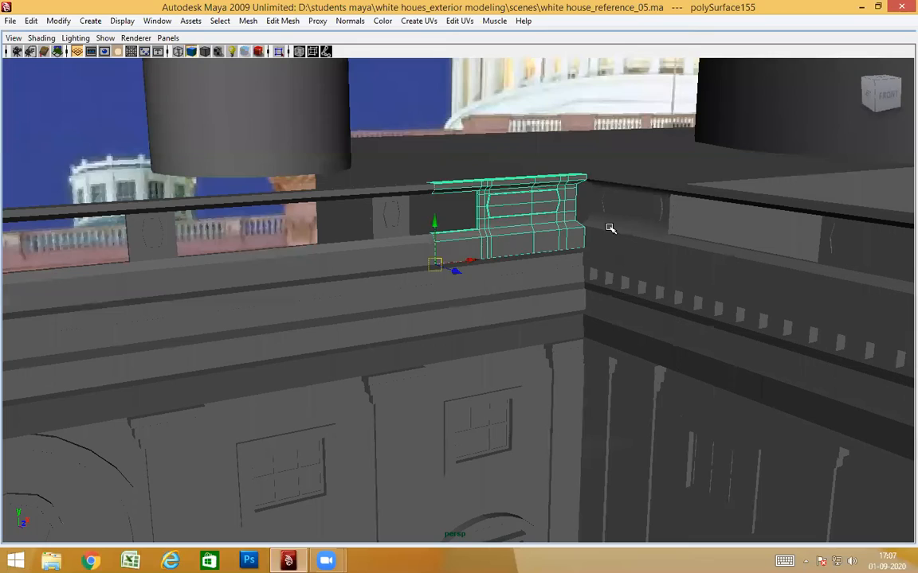
scroll(595, 362, down, 6)
alt+drag(594, 362, 559, 450)
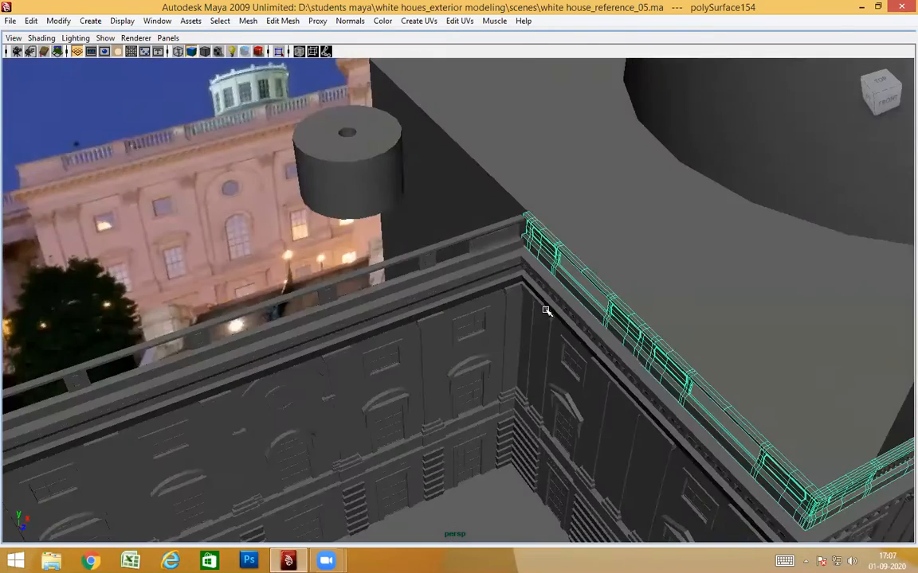
scroll(545, 311, down, 5)
alt+middle_drag(544, 311, 444, 250)
alt+drag(474, 418, 504, 347)
scroll(319, 248, up, 5)
alt+middle_drag(319, 248, 532, 389)
scroll(367, 260, up, 5)
alt+drag(368, 260, 369, 261)
scroll(369, 260, down, 4)
alt+drag(375, 334, 443, 281)
Select the short and long parapet pieces meeting at the inner roof corner and isolate them in the view
click(442, 281)
shift+click(517, 317)
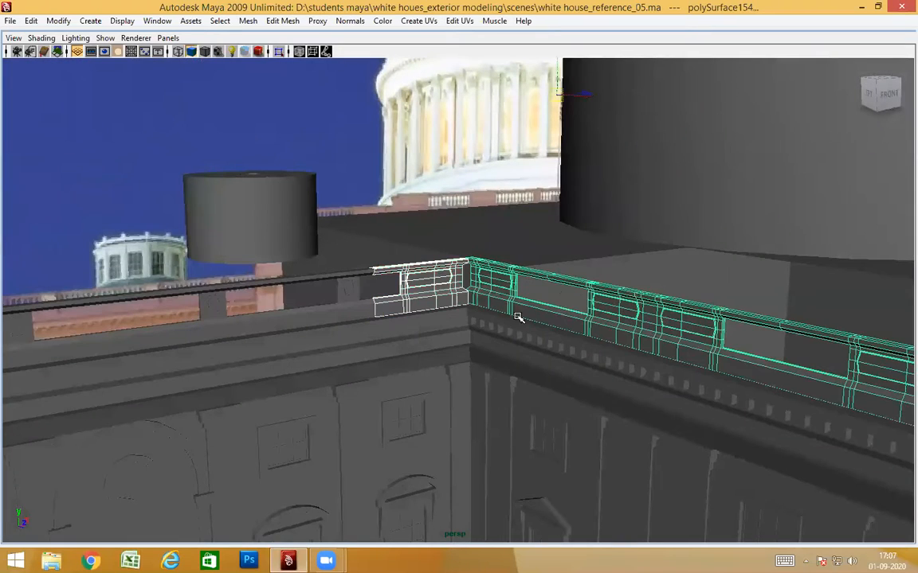
click(277, 52)
alt+right_drag(399, 217, 570, 359)
alt+drag(569, 358, 597, 347)
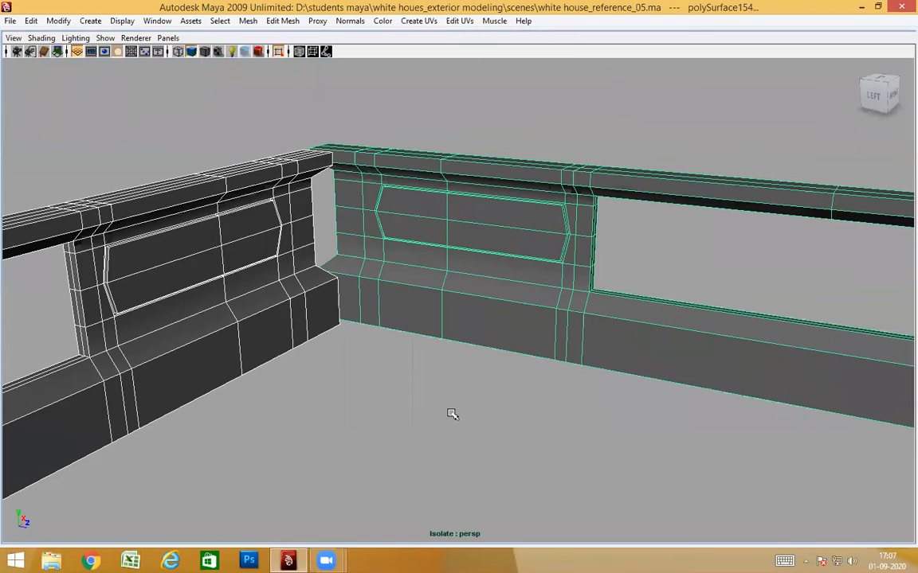
Center the pivot of the long parapet piece
click(446, 336)
alt+right_drag(439, 410, 205, 377)
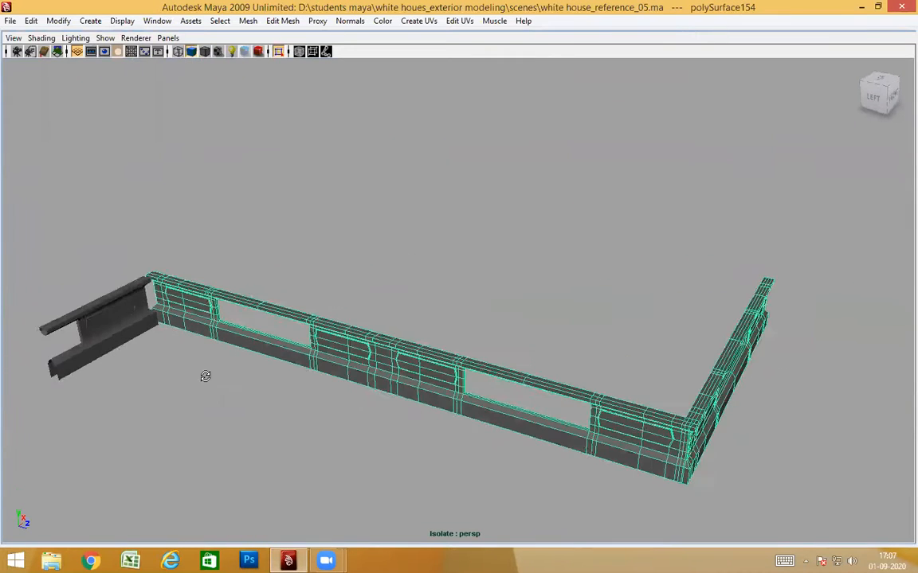
alt+drag(204, 377, 311, 332)
click(58, 21)
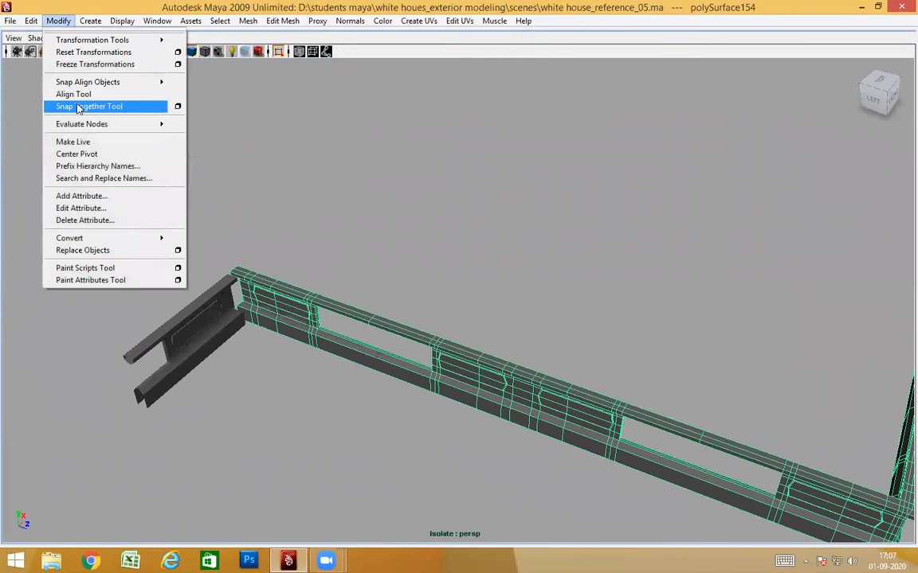
click(78, 153)
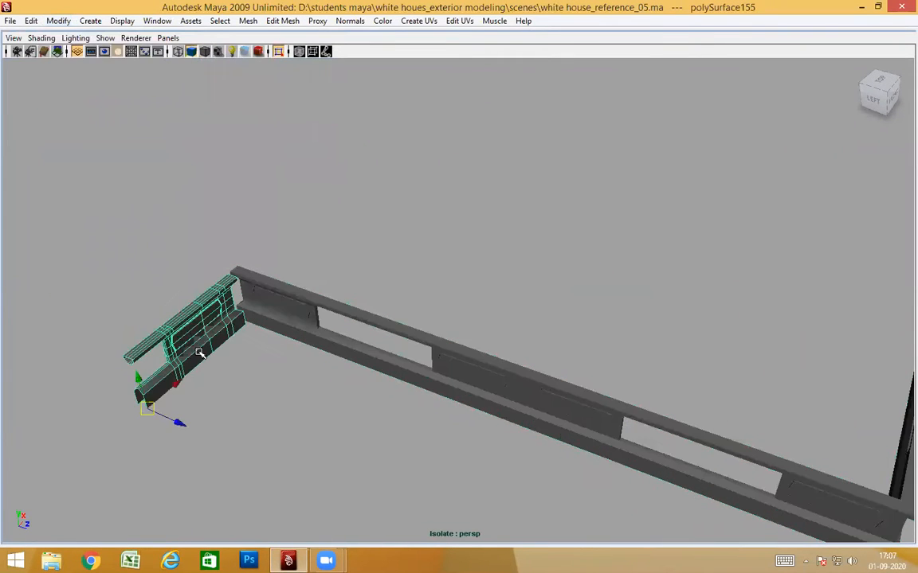
Remove the surplus lengthwise edge loops from the top rail of the short parapet piece, keeping one middle edge line
alt+right_drag(199, 353, 318, 365)
alt+middle_drag(318, 365, 410, 373)
alt+drag(410, 373, 469, 298)
alt+middle_drag(469, 299, 356, 309)
alt+drag(356, 309, 373, 323)
alt+middle_drag(373, 323, 467, 336)
alt+drag(467, 336, 370, 342)
alt+drag(280, 203, 307, 370)
click(377, 299)
alt+drag(505, 389, 386, 319)
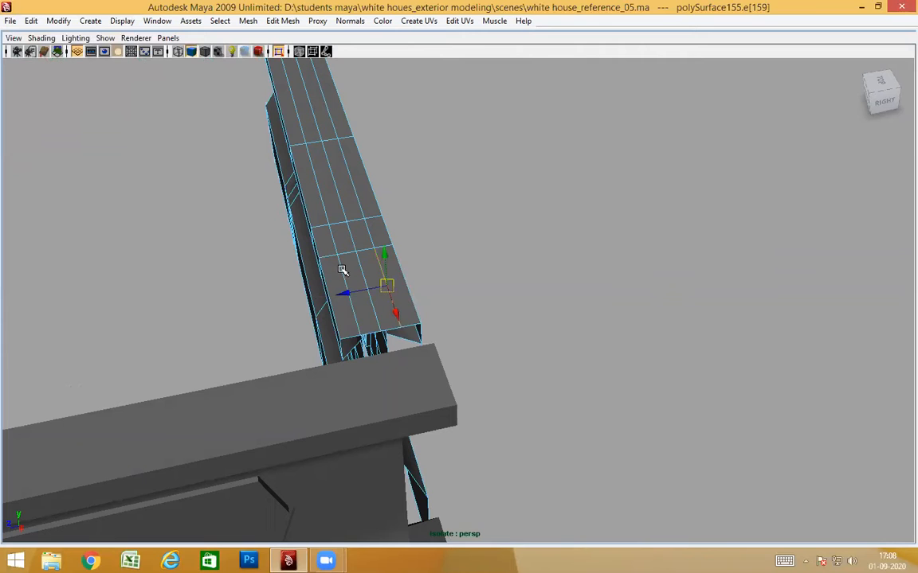
alt+drag(343, 274, 369, 317)
ctrl+right_drag(353, 262, 466, 275)
alt+drag(475, 291, 524, 313)
Compare the angled corner ends of the short and long parapet pieces from inside and outside the corner
click(586, 228)
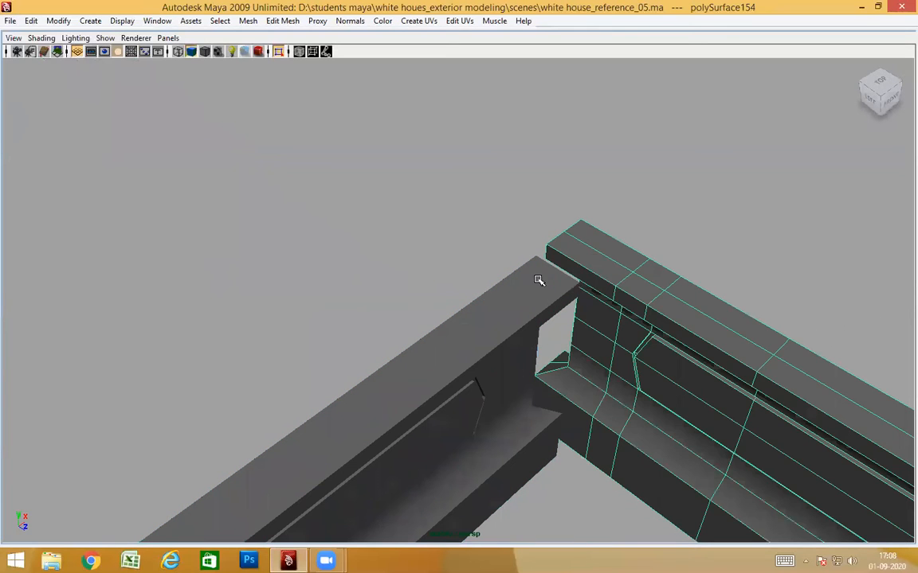
click(502, 321)
click(607, 250)
click(526, 319)
alt+drag(601, 359, 476, 291)
click(475, 291)
shift+click(326, 319)
mouse_move(399, 361)
alt+mouse_down()
mouse_move(383, 352)
mouse_move(397, 351)
alt+mouse_up()
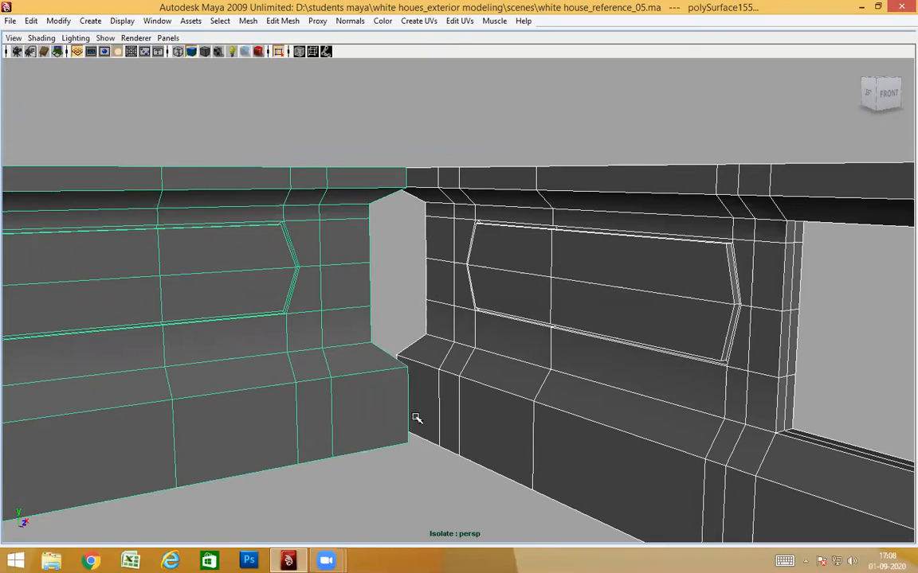
alt+drag(395, 438, 574, 359)
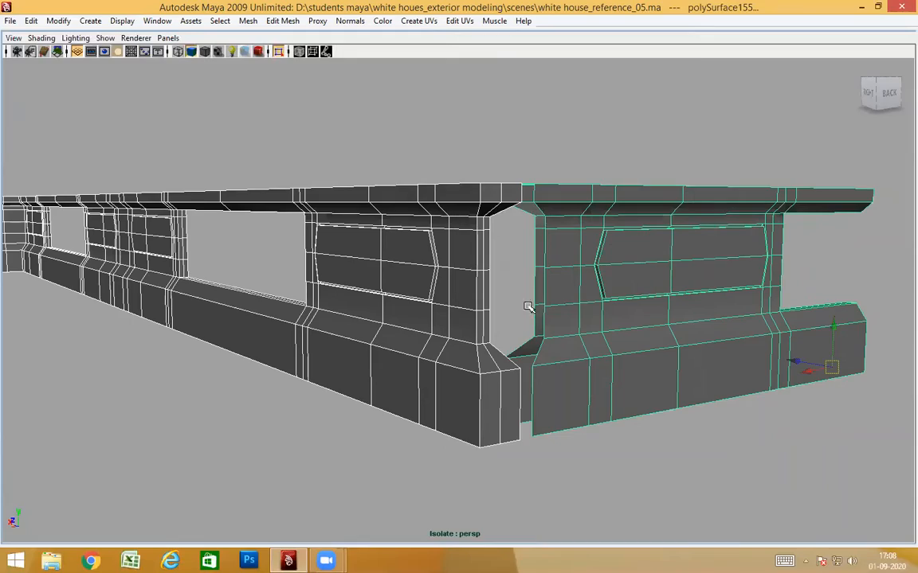
alt+drag(575, 225, 406, 265)
key(space)
scroll(405, 264, down, 6)
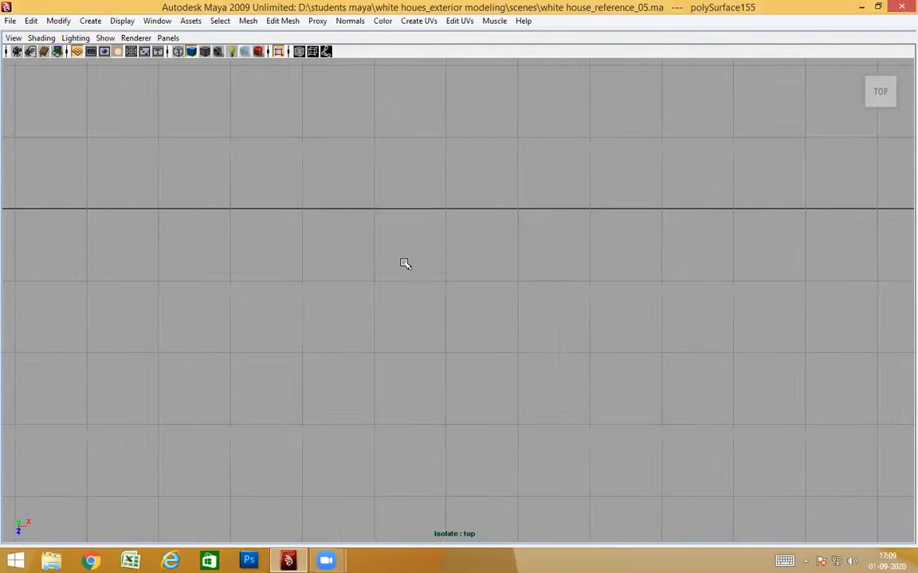
key(f)
alt+middle_drag(218, 279, 286, 275)
alt+right_drag(286, 275, 631, 296)
right_drag(486, 274, 541, 244)
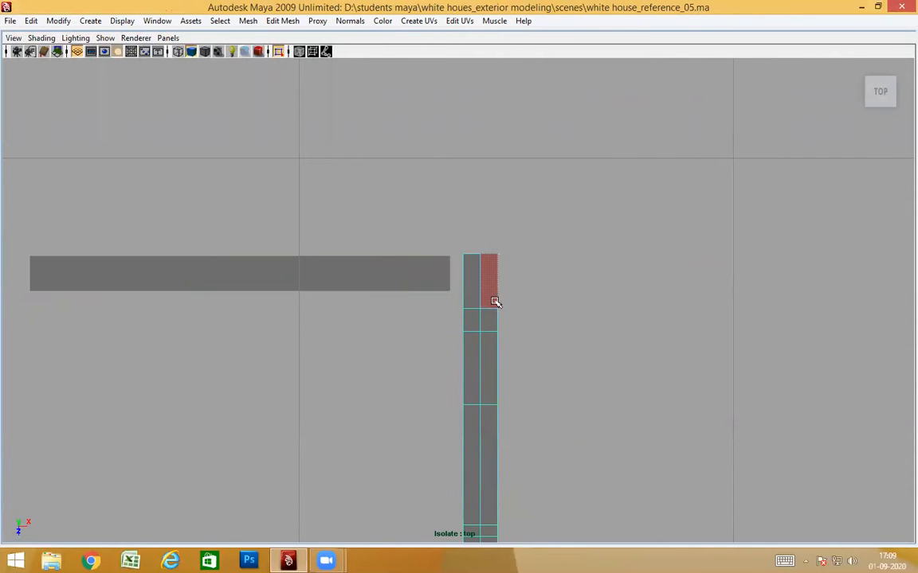
alt+right_drag(487, 302, 836, 298)
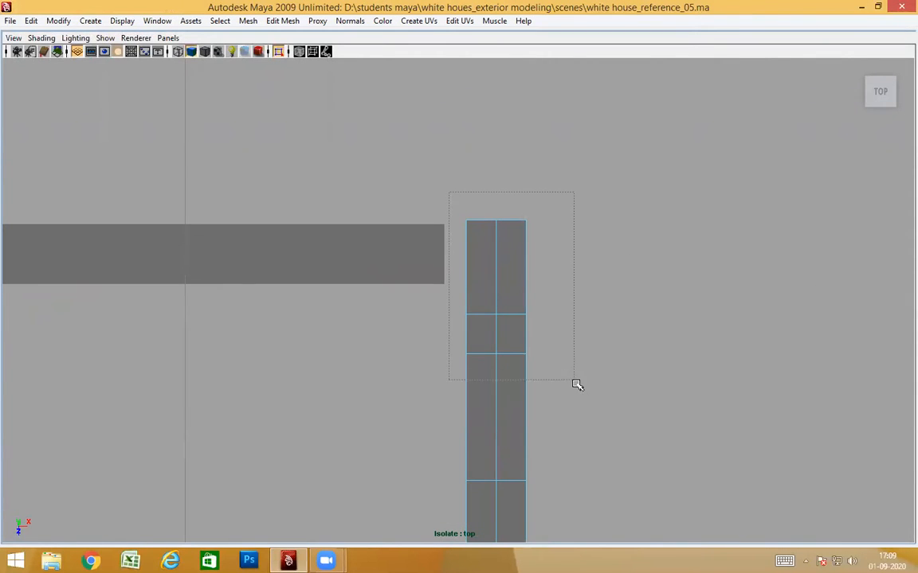
key(space)
drag(593, 320, 631, 326)
key(f)
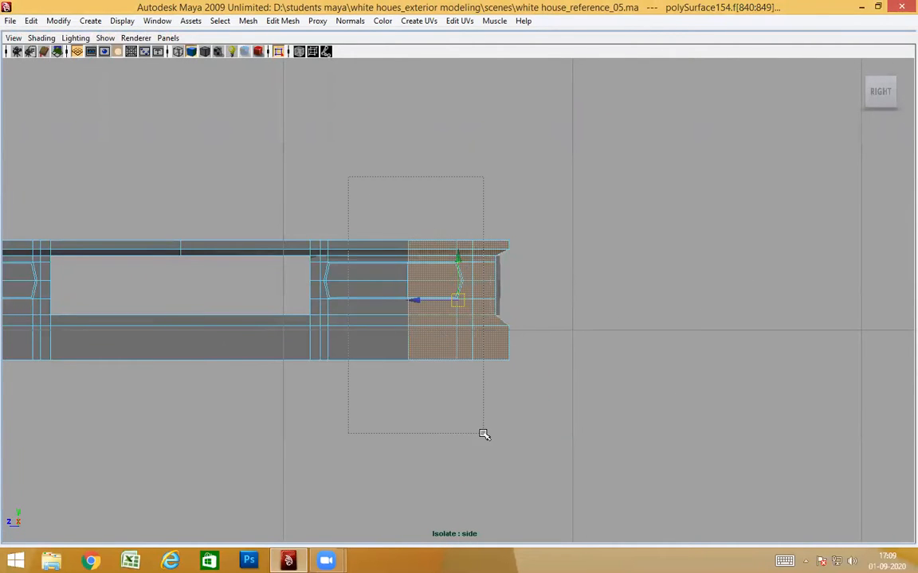
key(space)
drag(536, 341, 470, 248)
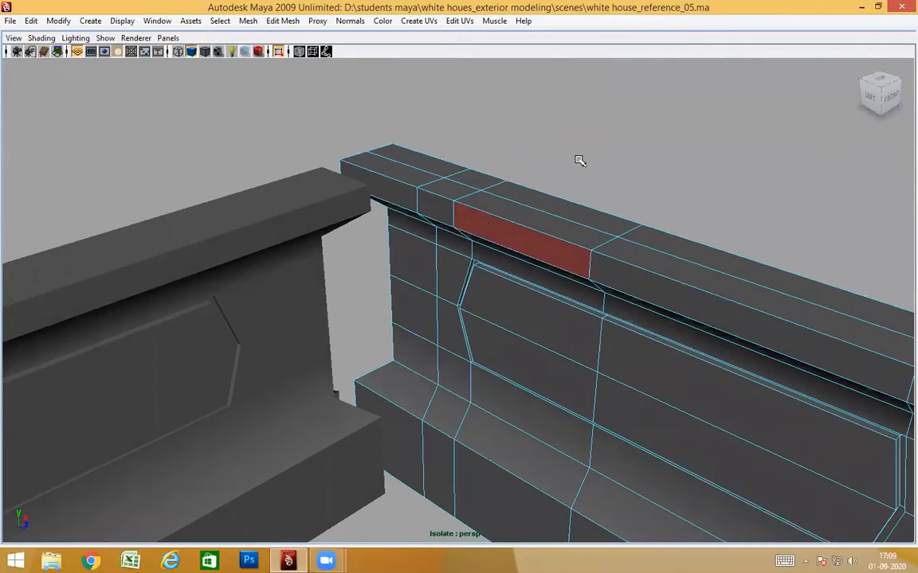
Flatten the corner end of the long parapet piece by aligning its end vertices, selected in the side view, into one vertical plane
alt+right_drag(484, 306, 473, 305)
alt+drag(473, 305, 532, 240)
key(space)
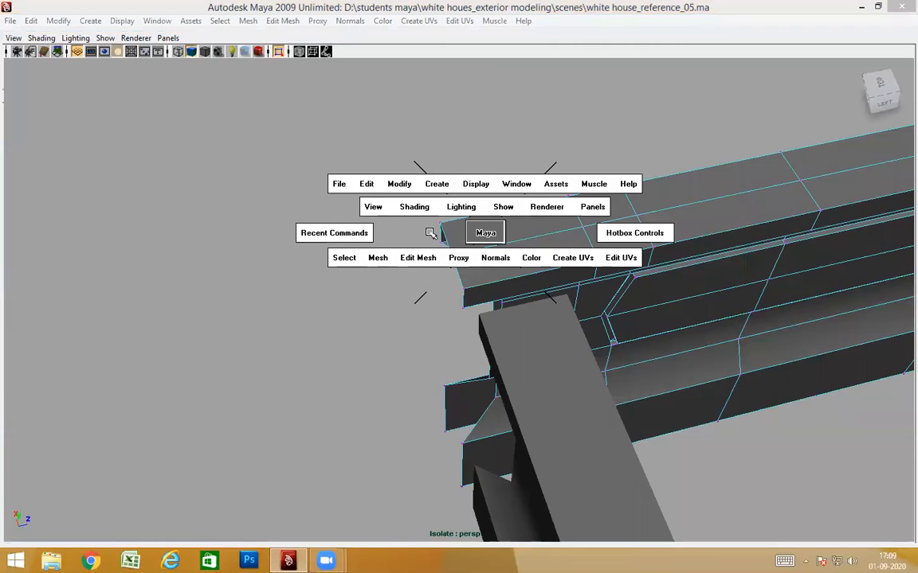
drag(430, 233, 427, 169)
key(space)
drag(392, 244, 470, 249)
scroll(598, 280, down, 1)
scroll(498, 230, up, 2)
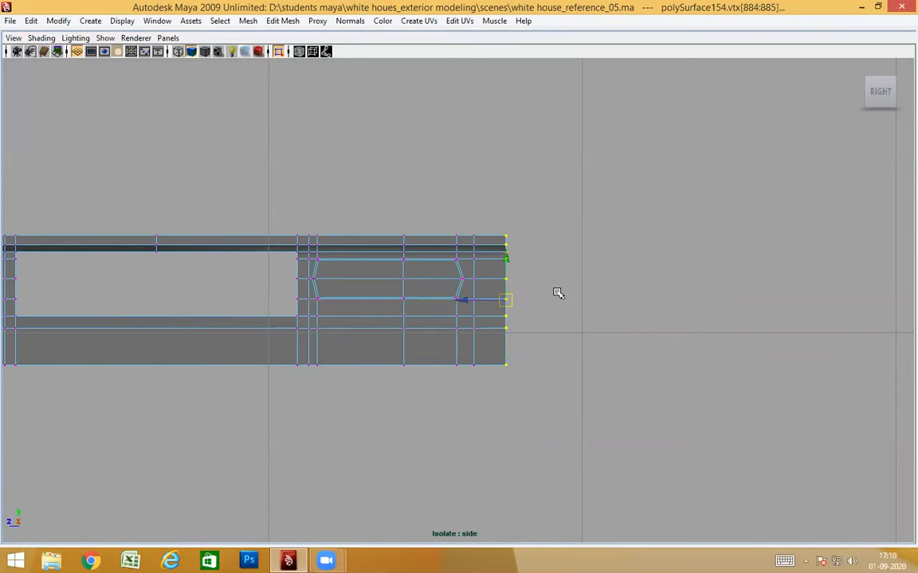
key(space)
drag(491, 283, 492, 263)
alt+drag(578, 352, 567, 392)
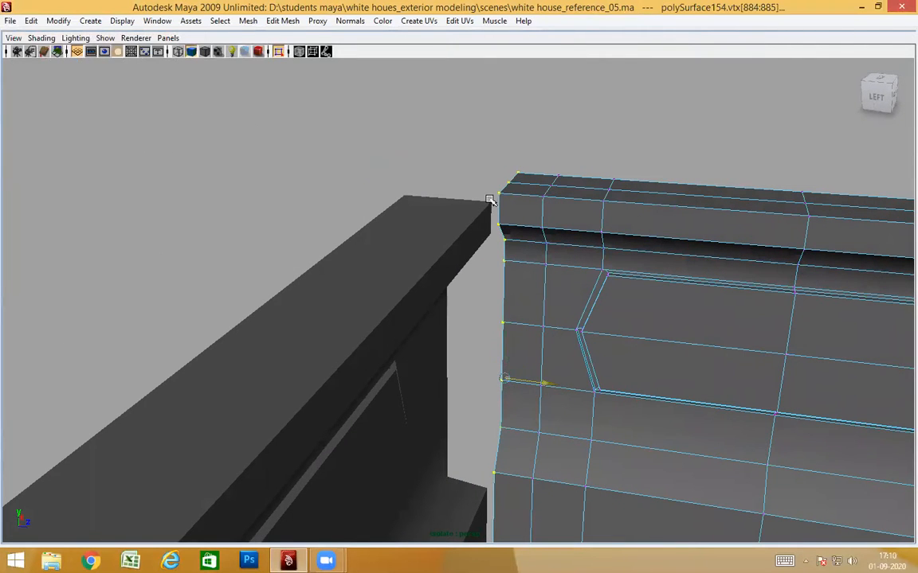
alt+drag(547, 305, 562, 254)
key(F8)
alt+drag(559, 305, 413, 219)
click(414, 219)
alt+drag(504, 359, 447, 365)
right_drag(445, 276, 411, 277)
alt+drag(428, 358, 453, 355)
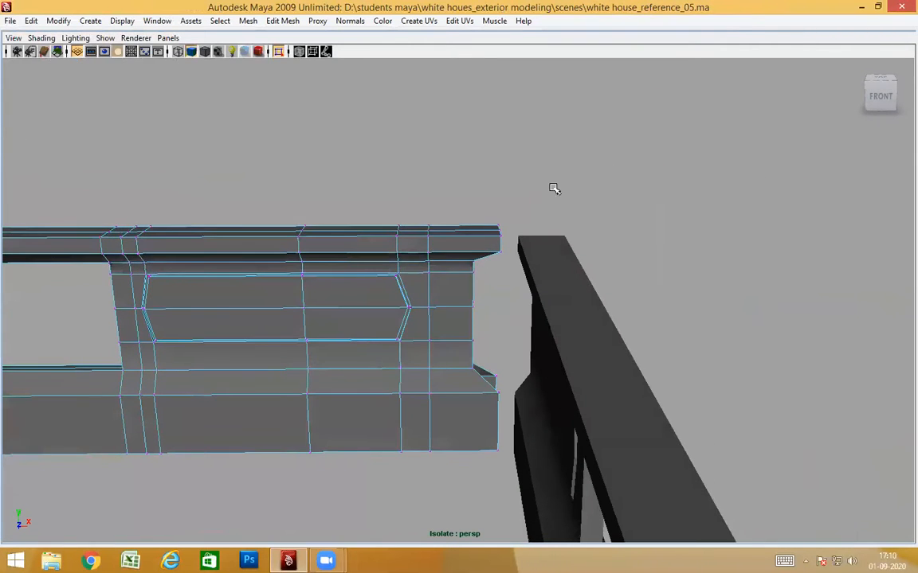
click(377, 263)
Show the whole building again and check the short parapet piece against the adjoining rail and the inner corner
click(278, 51)
alt+drag(333, 262, 478, 383)
click(357, 266)
click(573, 327)
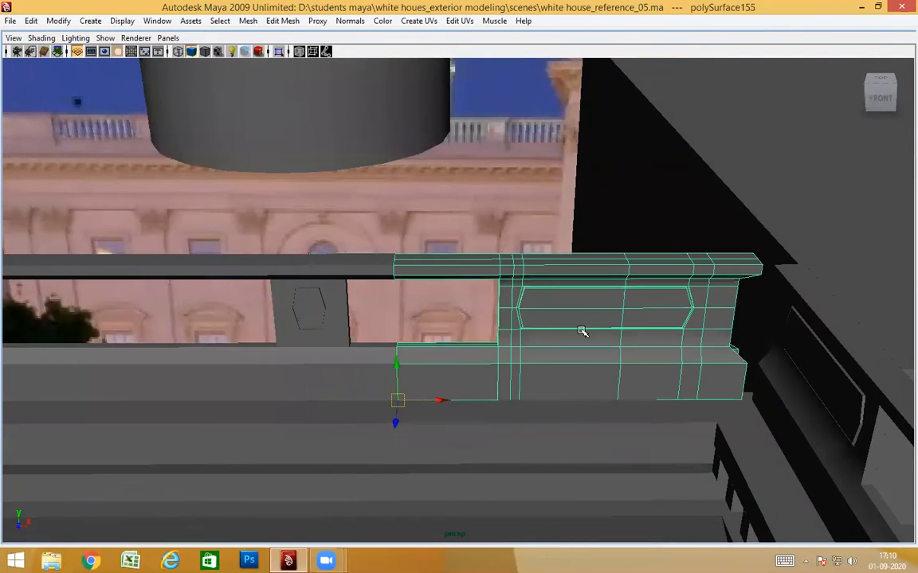
alt+middle_drag(658, 309, 506, 313)
alt+right_drag(200, 339, 305, 344)
alt+middle_drag(280, 310, 438, 264)
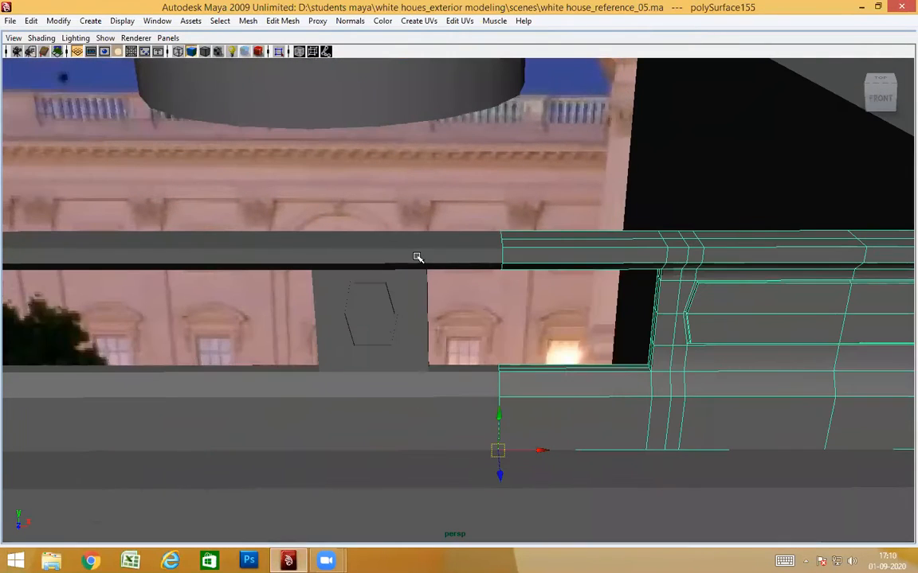
alt+drag(726, 334, 435, 352)
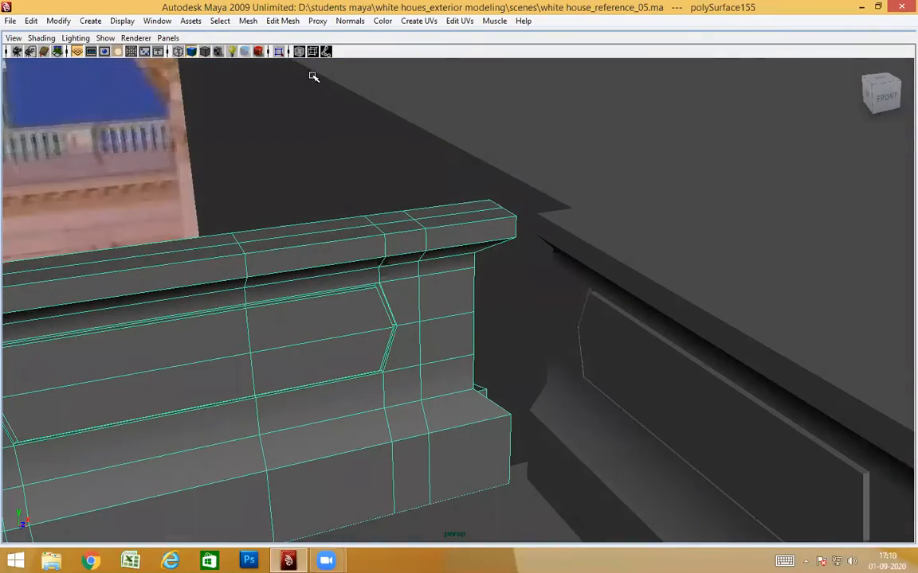
Isolate both parapet pieces again and flatten the short piece's corner-end vertices into one vertical plane
alt+drag(282, 66, 370, 232)
alt+drag(553, 241, 395, 332)
click(430, 248)
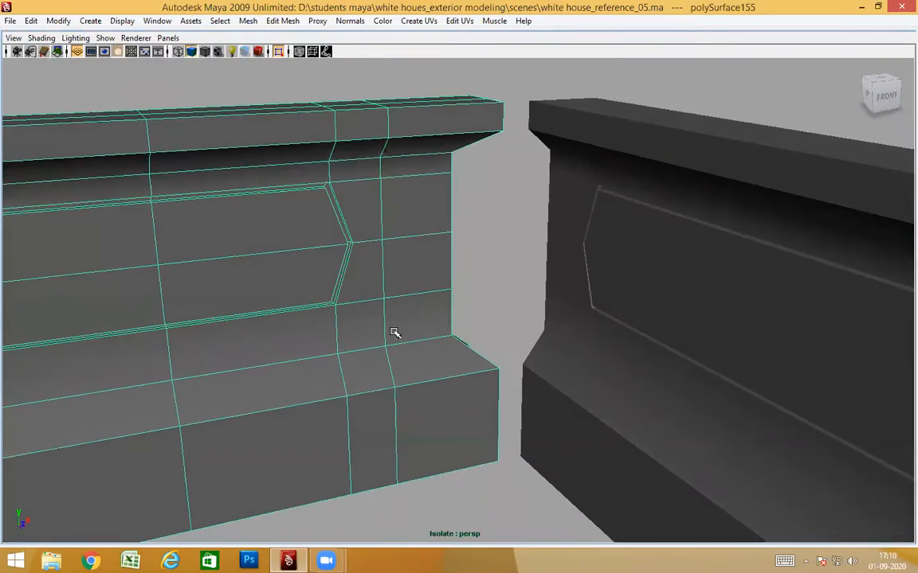
alt+drag(476, 207, 452, 184)
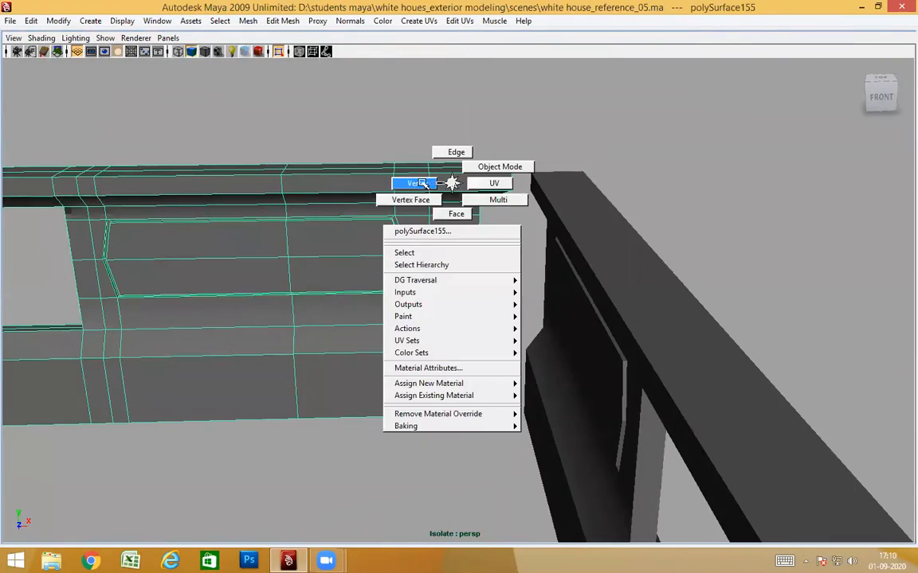
alt+drag(465, 305, 458, 201)
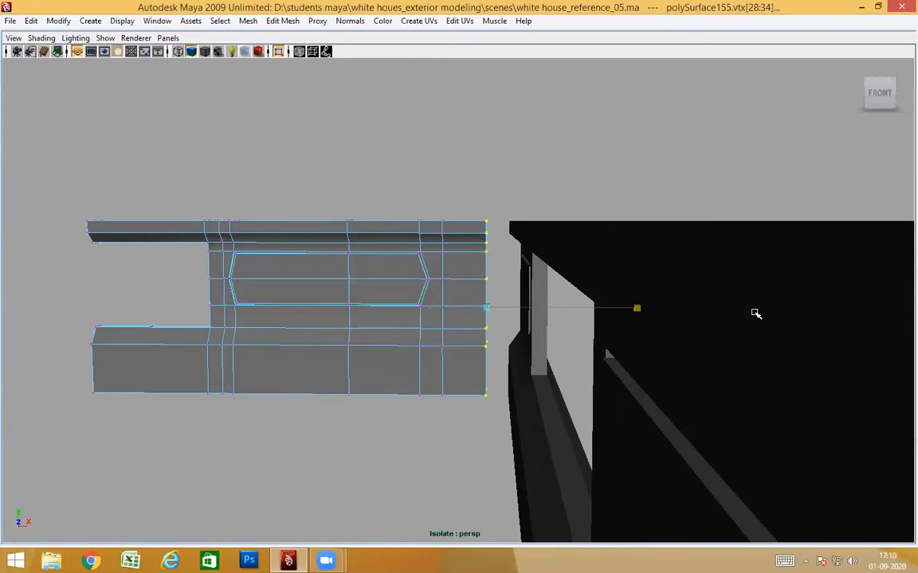
Move the short parapet piece's corner-end vertices along X until they meet the long piece's inner cap and base faces
alt+drag(525, 287, 583, 358)
alt+right_drag(483, 261, 498, 344)
alt+drag(373, 210, 412, 232)
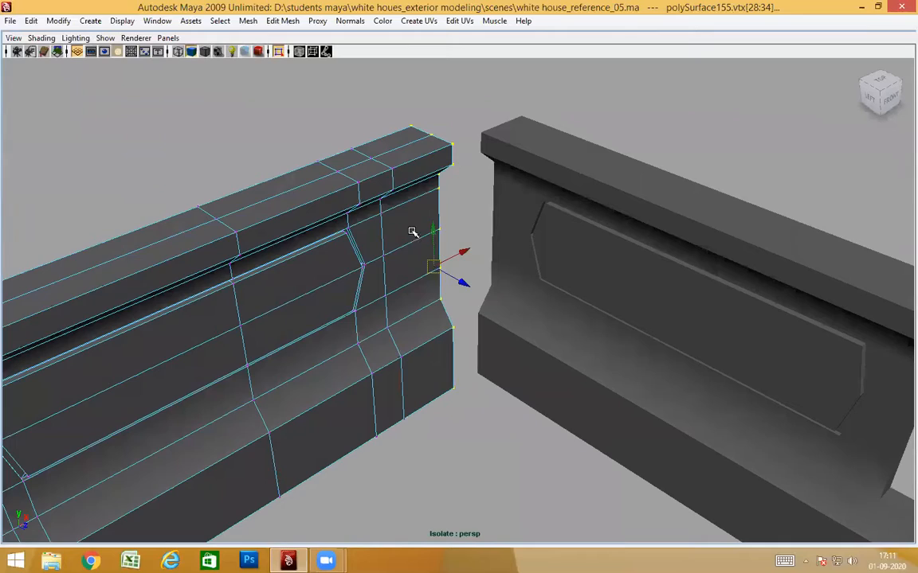
alt+middle_drag(535, 273, 542, 374)
alt+drag(543, 374, 437, 309)
click(436, 309)
alt+drag(554, 328, 448, 323)
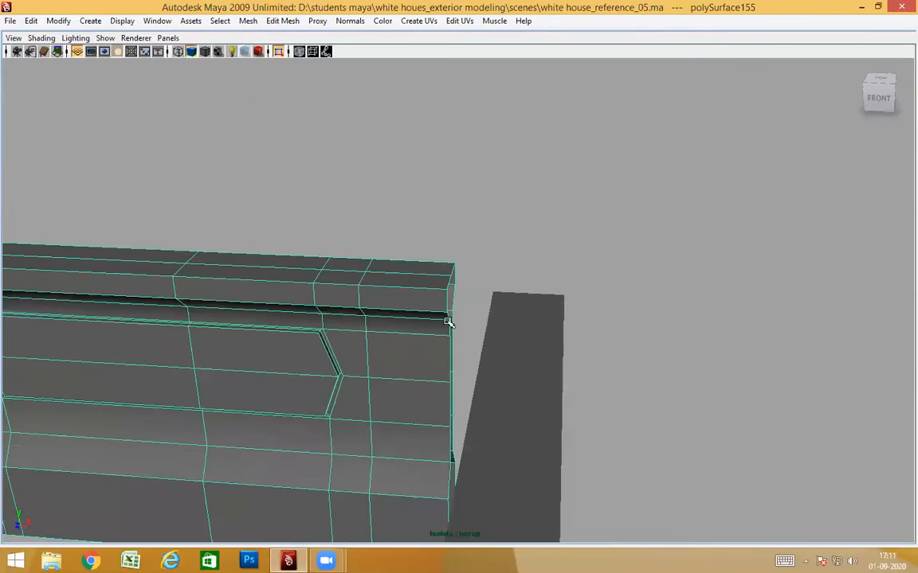
right_drag(387, 273, 355, 279)
alt+right_drag(446, 350, 382, 318)
alt+drag(454, 462, 476, 402)
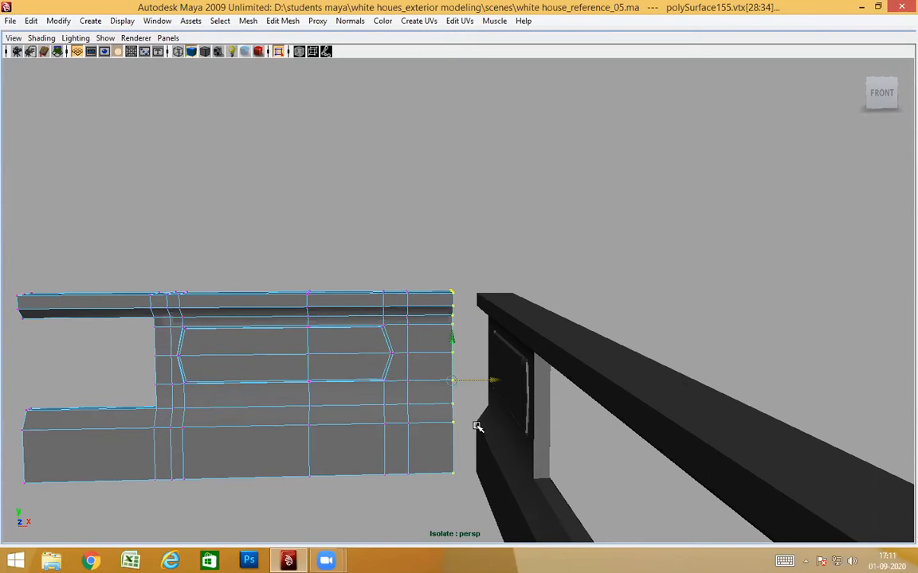
alt+drag(565, 458, 479, 416)
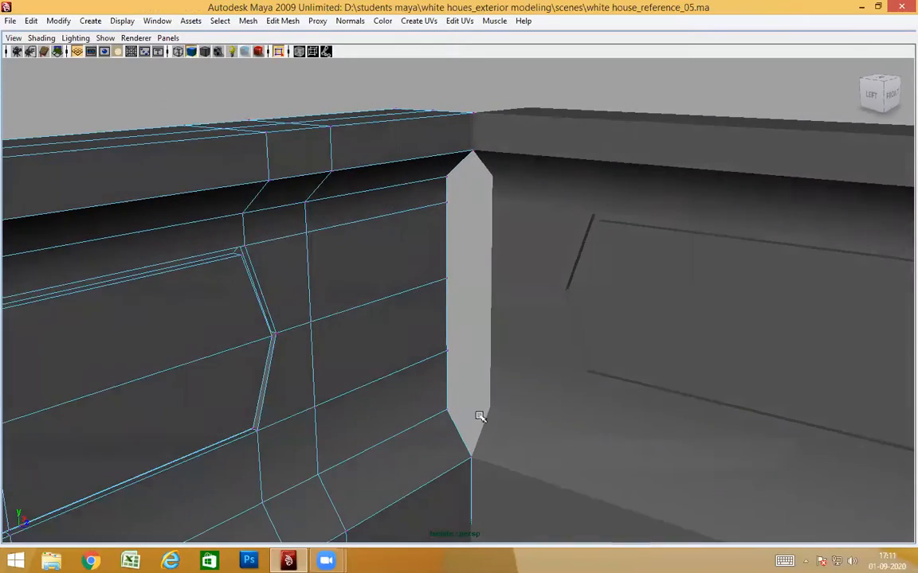
Select the short piece's recessed wall-end vertices in the front view and extend them along X to the long piece's wall
alt+drag(468, 283, 470, 353)
key(space)
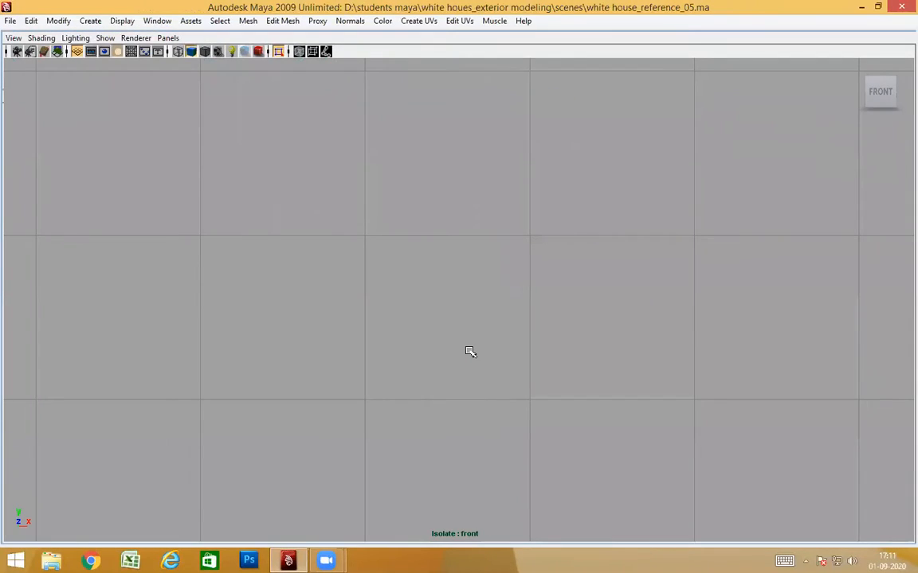
key(a)
key(4)
alt+right_drag(368, 272, 827, 395)
alt+middle_drag(310, 328, 512, 321)
alt+right_drag(358, 342, 432, 361)
alt+right_drag(203, 323, 347, 350)
alt+middle_drag(227, 353, 424, 303)
alt+right_drag(370, 297, 452, 305)
alt+middle_drag(407, 328, 468, 289)
alt+right_drag(393, 276, 485, 284)
alt+middle_drag(508, 241, 510, 265)
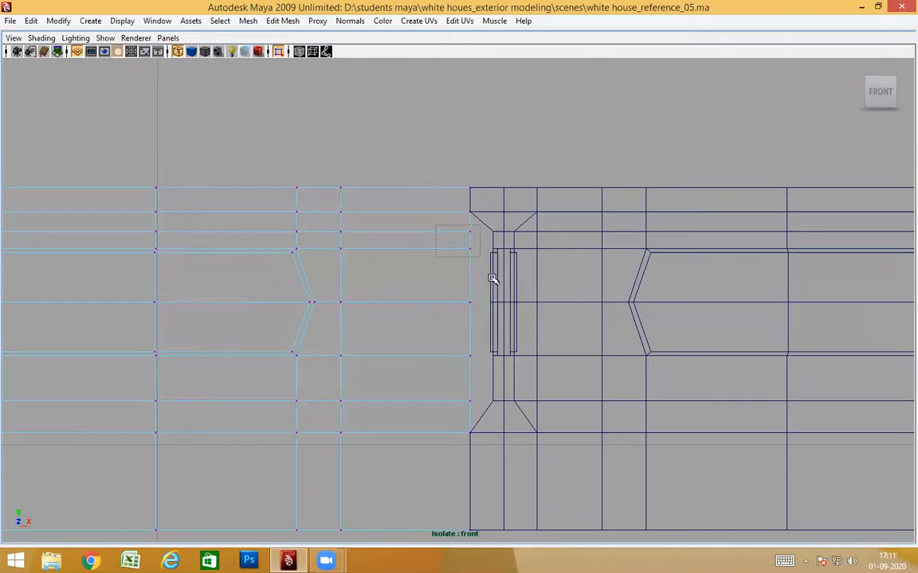
key(space)
drag(517, 406, 520, 376)
alt+drag(525, 410, 558, 416)
alt+drag(554, 359, 642, 348)
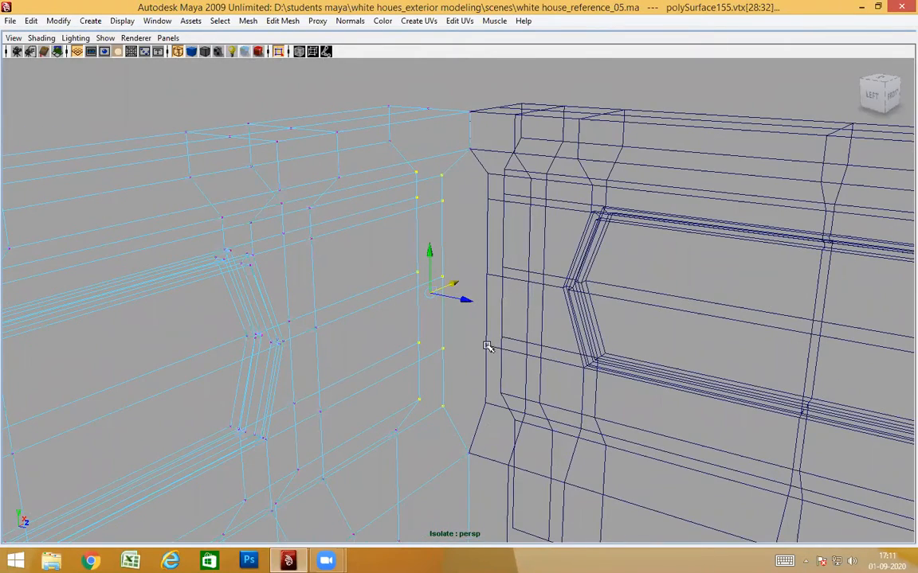
key(5)
mouse_move(495, 406)
alt+mouse_down()
mouse_move(580, 365)
mouse_move(477, 383)
mouse_move(486, 376)
mouse_move(570, 379)
alt+mouse_up()
Select the long piece's recessed wall-end vertices in the side view and extend them along Z to the short piece's wall
click(583, 300)
right_drag(501, 234, 465, 237)
alt+drag(516, 306, 605, 318)
key(space)
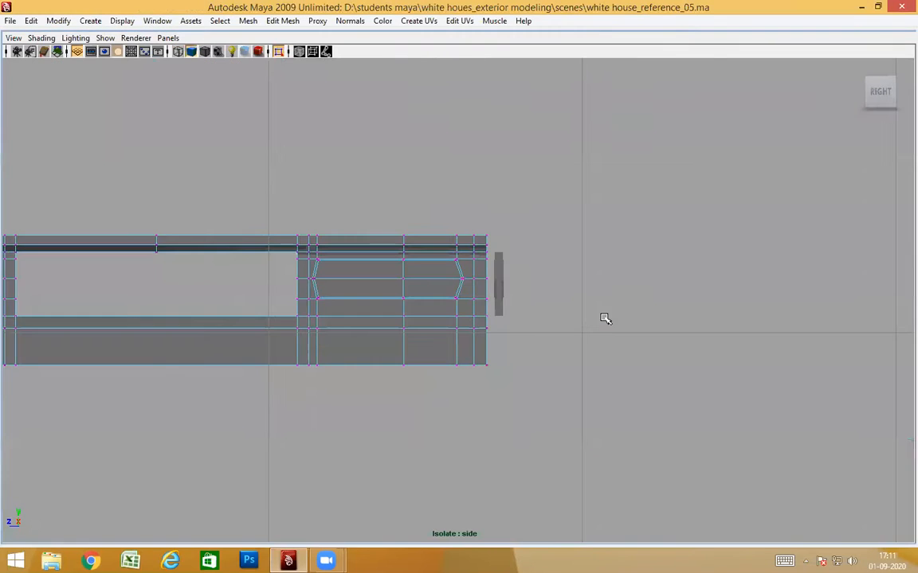
alt+right_drag(491, 263, 594, 268)
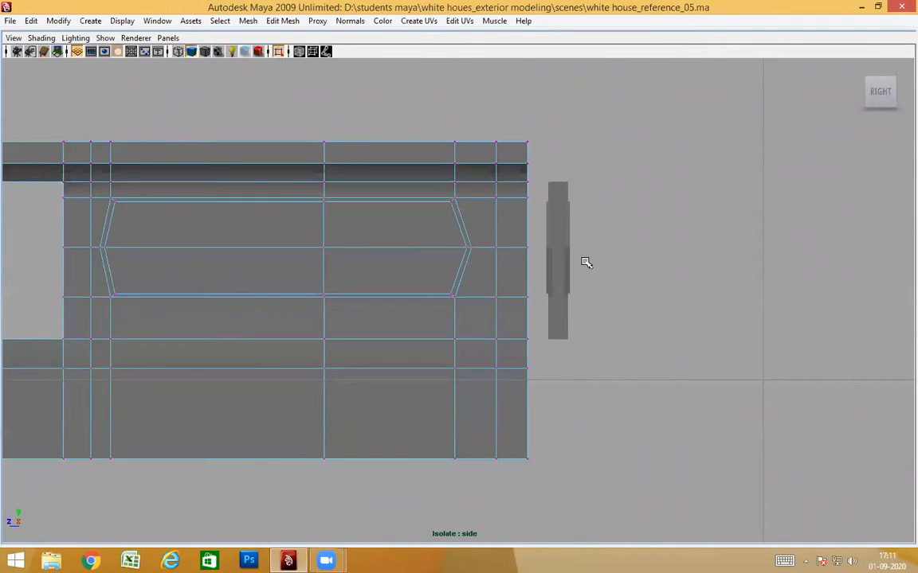
key(4)
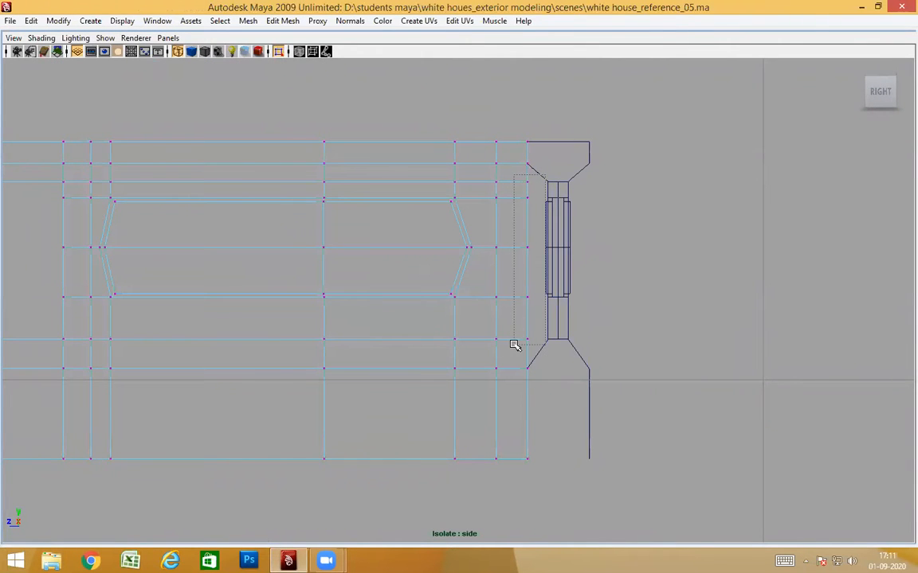
key(space)
drag(519, 345, 520, 309)
alt+drag(567, 383, 524, 402)
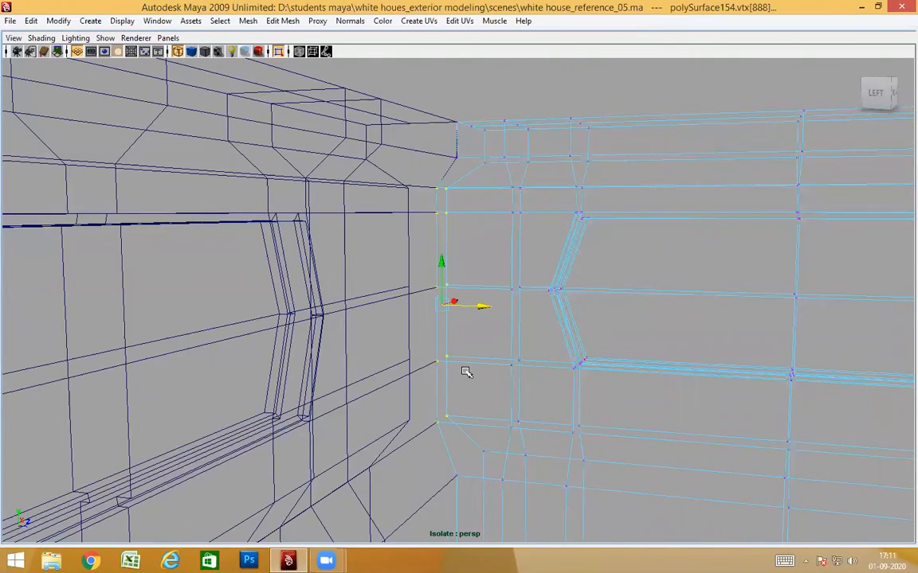
key(5)
mouse_move(506, 348)
alt+mouse_down()
mouse_move(528, 327)
mouse_move(475, 332)
mouse_move(483, 312)
mouse_move(491, 424)
mouse_move(474, 387)
mouse_move(520, 447)
mouse_move(697, 463)
mouse_move(543, 362)
mouse_move(637, 325)
mouse_move(533, 342)
mouse_move(458, 385)
mouse_move(478, 391)
mouse_move(543, 370)
mouse_move(551, 198)
mouse_move(545, 311)
mouse_move(497, 289)
mouse_move(440, 298)
mouse_move(489, 346)
alt+mouse_up()
Extend the long piece's outer cap and base end edges along Z to the outer corner and delete its cap's centre edge loop
click(637, 326)
click(460, 289)
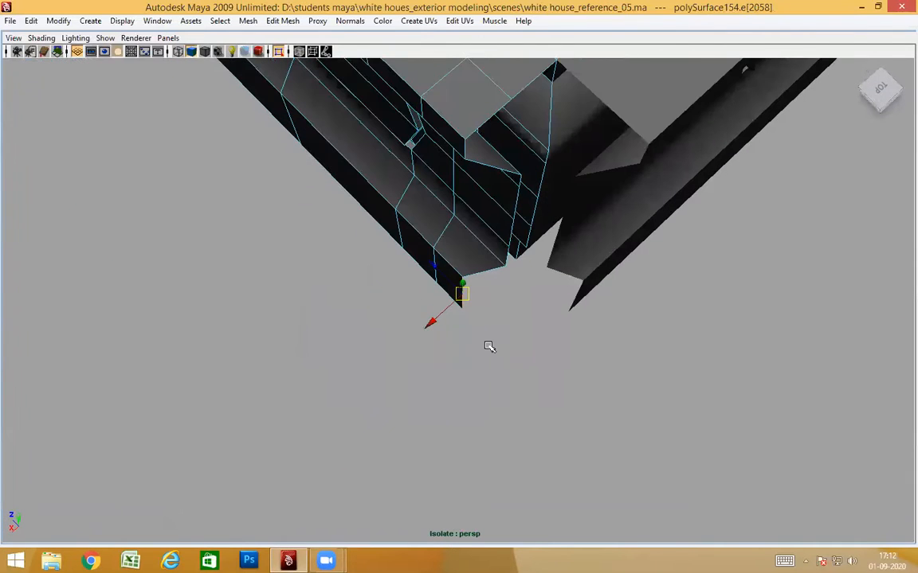
click(454, 293)
alt+drag(454, 293, 499, 256)
alt+drag(595, 333, 448, 395)
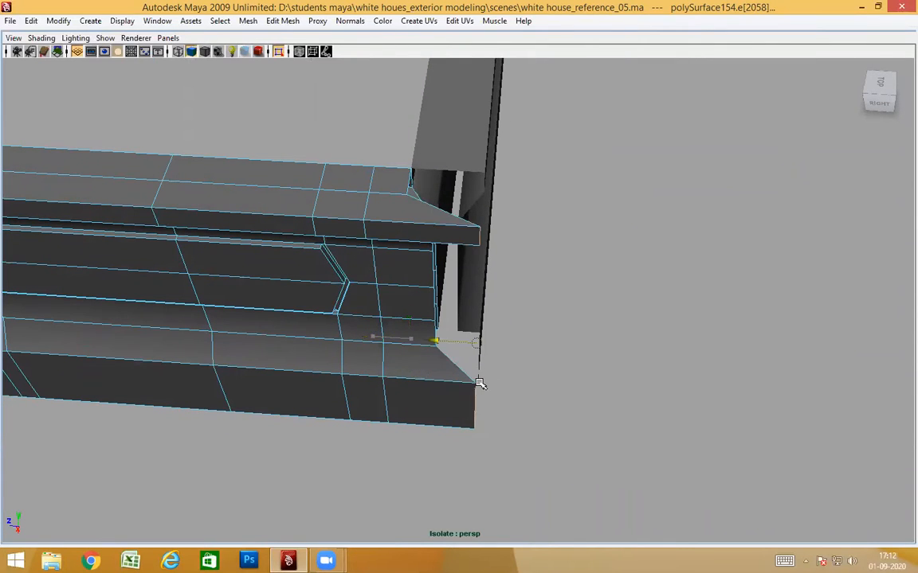
alt+drag(561, 402, 546, 365)
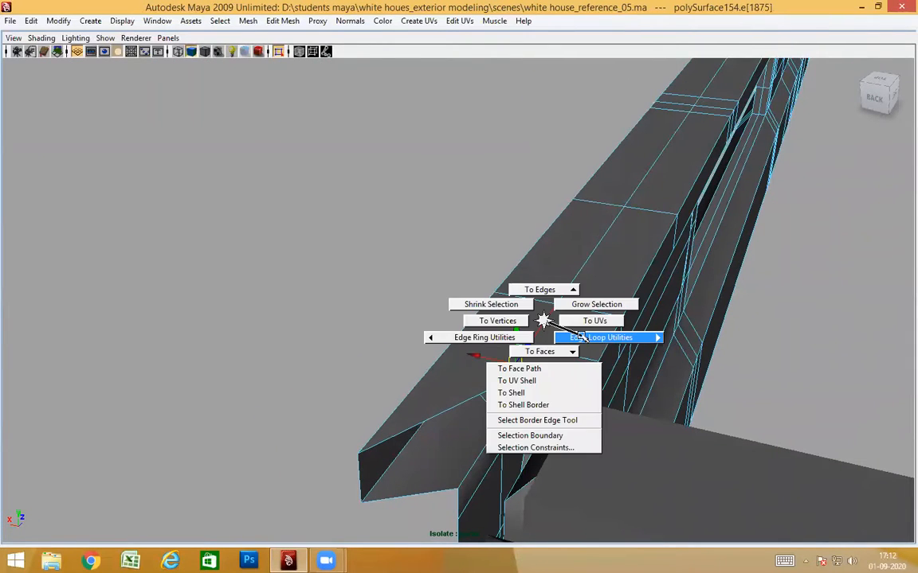
mouse_move(632, 353)
alt+mouse_down()
mouse_move(600, 428)
mouse_move(512, 438)
mouse_move(680, 451)
mouse_move(584, 446)
mouse_move(584, 465)
mouse_move(674, 436)
mouse_move(338, 362)
mouse_move(465, 381)
mouse_move(518, 348)
mouse_move(409, 352)
mouse_move(403, 338)
mouse_move(446, 373)
mouse_move(365, 374)
mouse_move(498, 365)
mouse_move(415, 377)
mouse_move(611, 313)
mouse_move(260, 365)
mouse_move(619, 377)
mouse_move(657, 369)
mouse_move(644, 357)
alt+mouse_up()
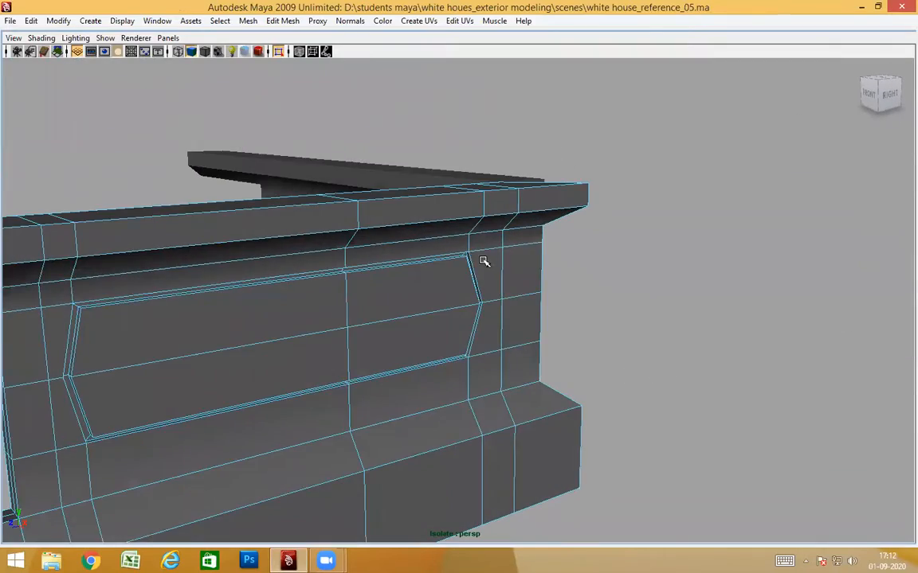
Move the long piece's outer wall-end vertices along Z to line up with the short piece's outer wall face
right_drag(484, 262, 520, 261)
click(509, 283)
alt+drag(560, 320, 635, 198)
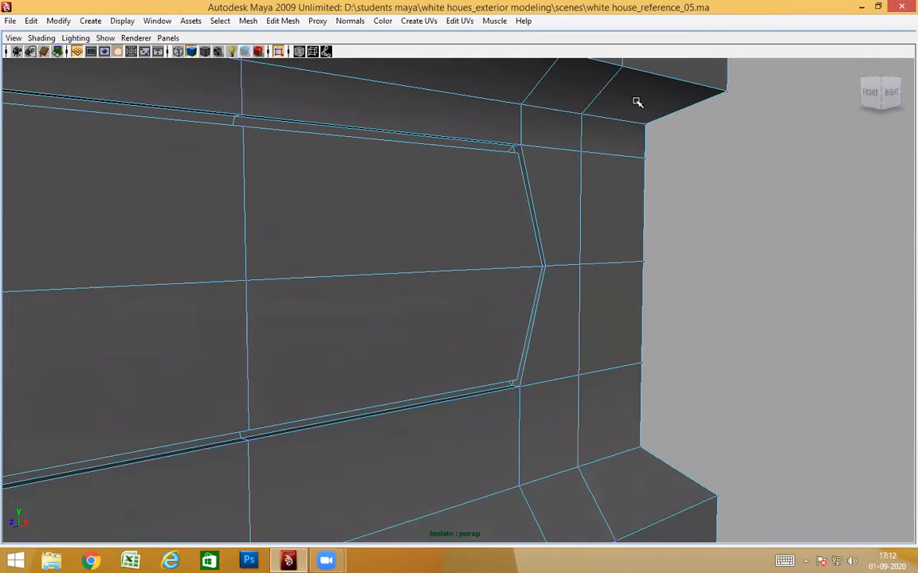
mouse_move(717, 394)
alt+mouse_down()
mouse_move(502, 394)
mouse_move(664, 395)
mouse_move(641, 393)
alt+mouse_up()
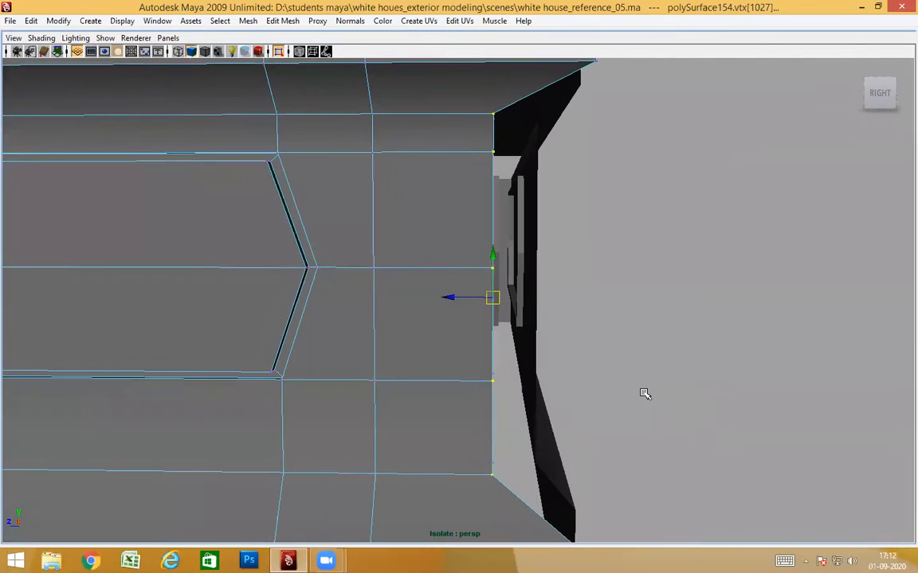
key(4)
alt+drag(513, 344, 525, 308)
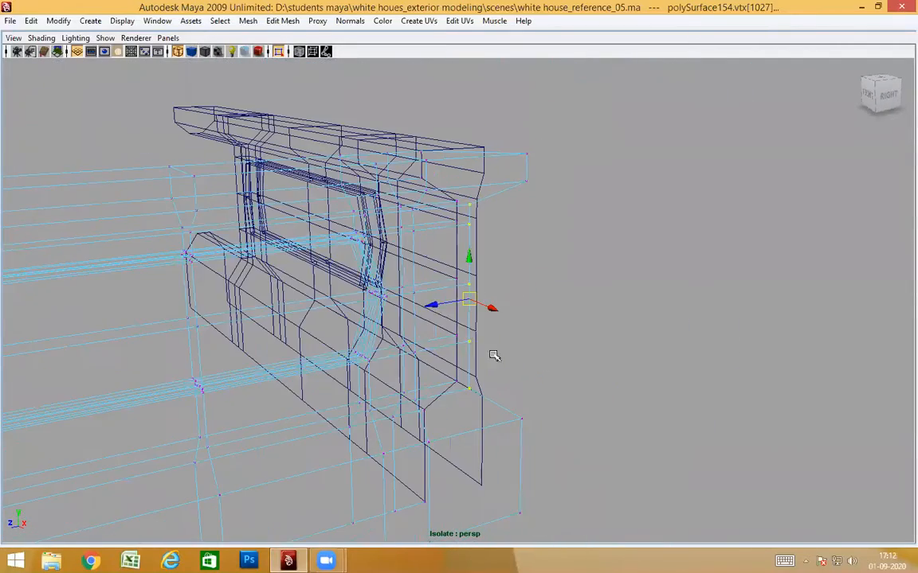
alt+drag(434, 305, 593, 357)
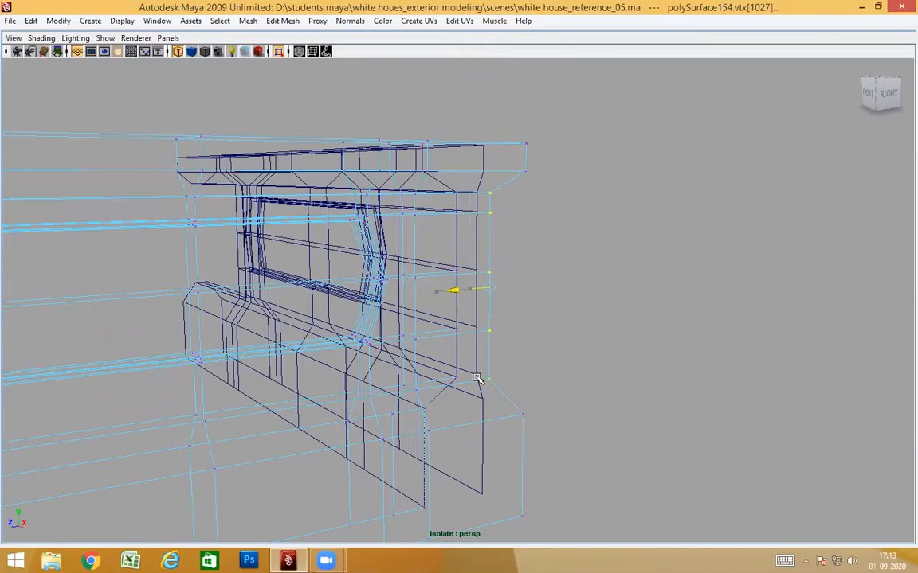
key(5)
mouse_move(512, 430)
alt+mouse_down()
mouse_move(534, 351)
mouse_move(446, 332)
mouse_move(538, 348)
mouse_move(386, 244)
alt+mouse_up()
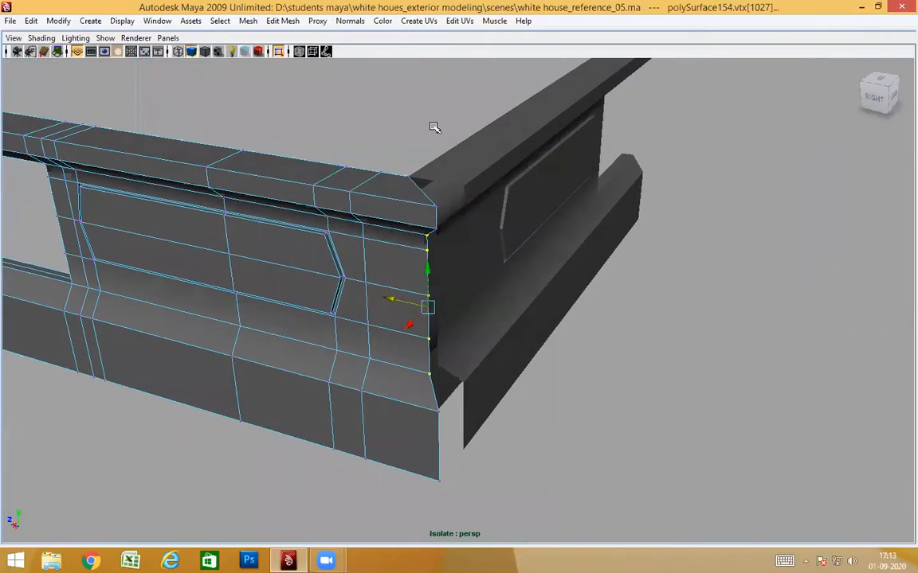
Extend the short piece's outer cap and base end vertices along X to meet the long piece's outer corner
key(F8)
alt+drag(434, 127, 423, 287)
click(588, 323)
alt+drag(588, 324, 504, 252)
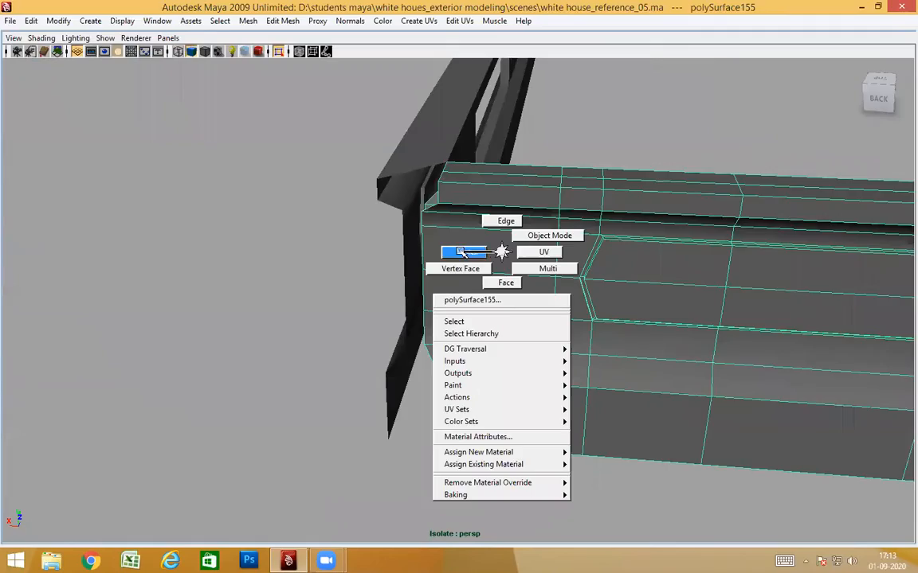
right_drag(460, 252, 462, 252)
alt+drag(567, 326, 512, 200)
drag(480, 130, 503, 182)
alt+drag(503, 182, 380, 220)
alt+drag(364, 160, 447, 462)
drag(418, 462, 418, 468)
alt+drag(455, 411, 537, 413)
Move the short piece's outer wall-end vertices along X to line up with the long piece's outer wall edge
click(479, 460)
drag(447, 359, 446, 359)
alt+drag(471, 434, 410, 342)
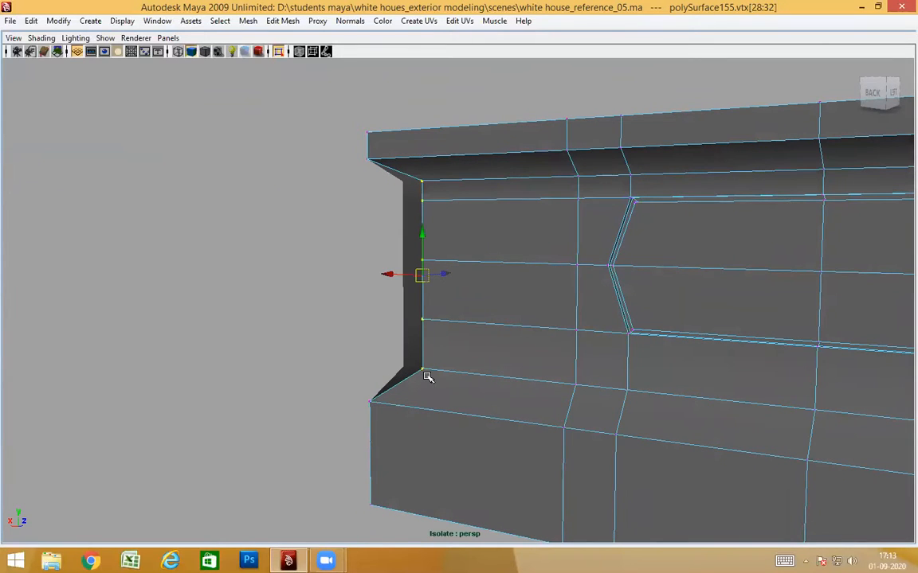
key(4)
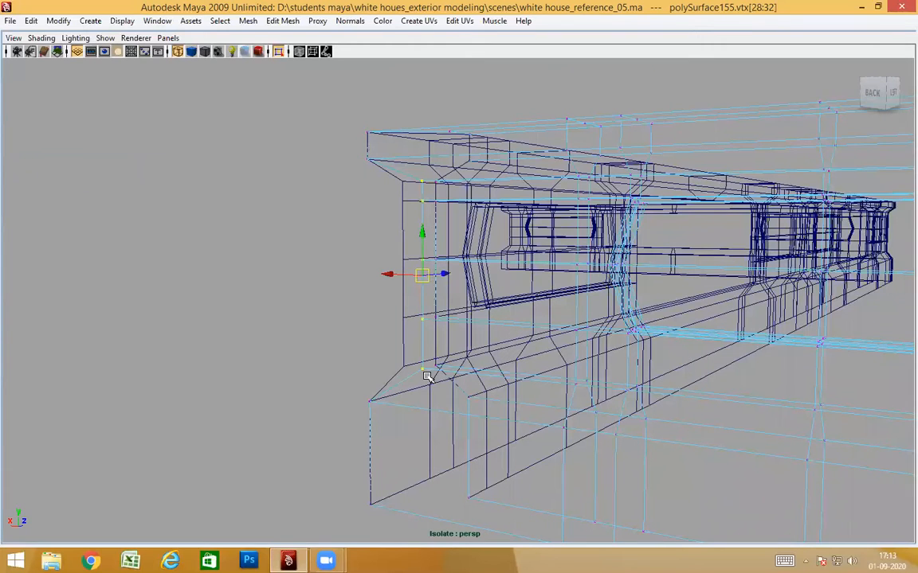
mouse_move(407, 294)
alt+mouse_down()
mouse_move(492, 327)
mouse_move(400, 276)
alt+mouse_up()
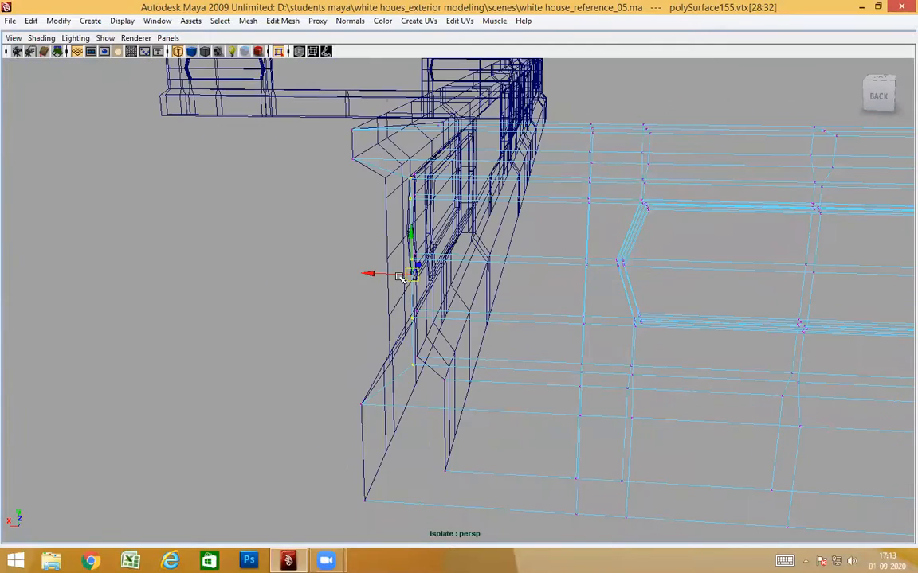
alt+drag(405, 319, 385, 321)
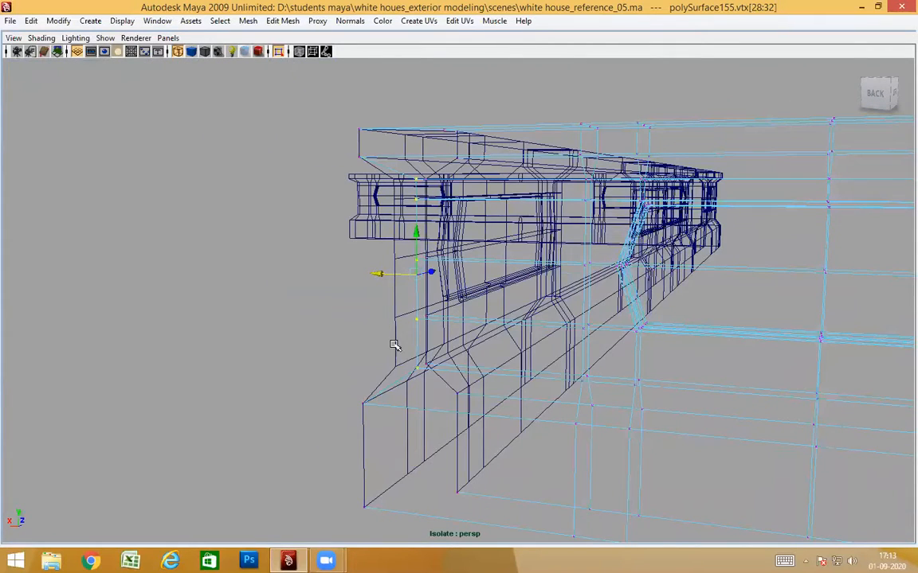
key(5)
alt+drag(396, 370, 505, 374)
Delete the centre edge line on the short piece's cap so the mitred top seam runs straight
click(619, 97)
alt+drag(554, 270, 419, 175)
click(479, 206)
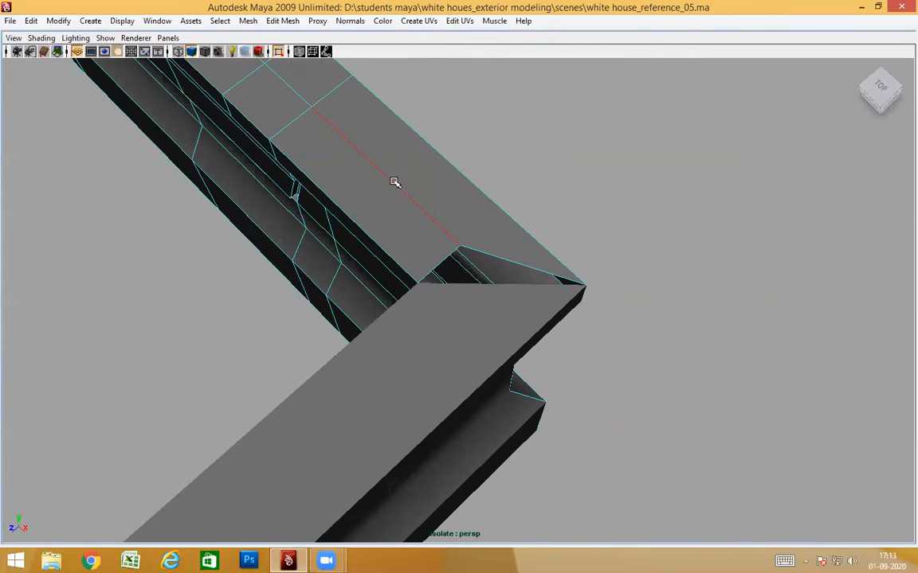
alt+drag(450, 180, 437, 266)
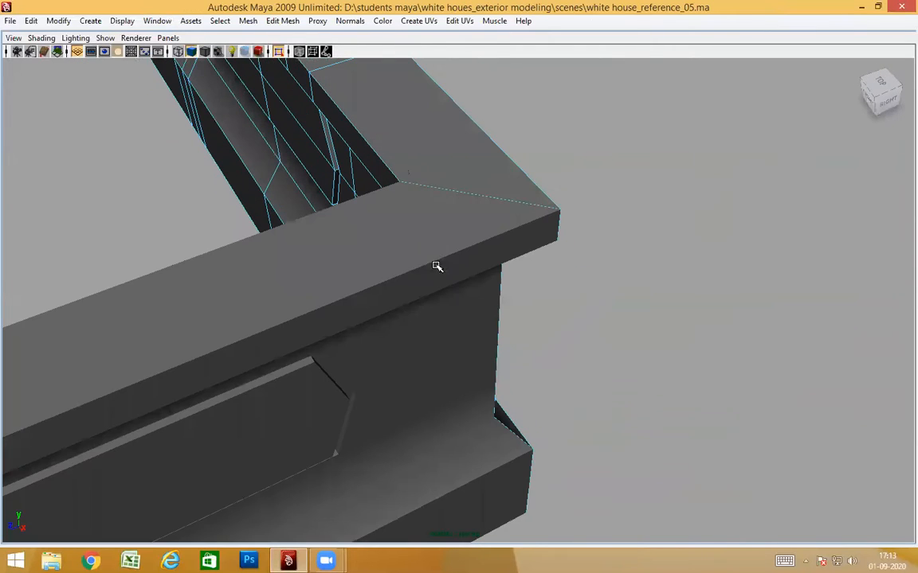
alt+drag(478, 147, 440, 327)
alt+drag(479, 404, 465, 240)
Select both parapet pieces and inspect the mitred corner joint from inside and outside
click(562, 310)
alt+drag(563, 310, 519, 275)
click(522, 235)
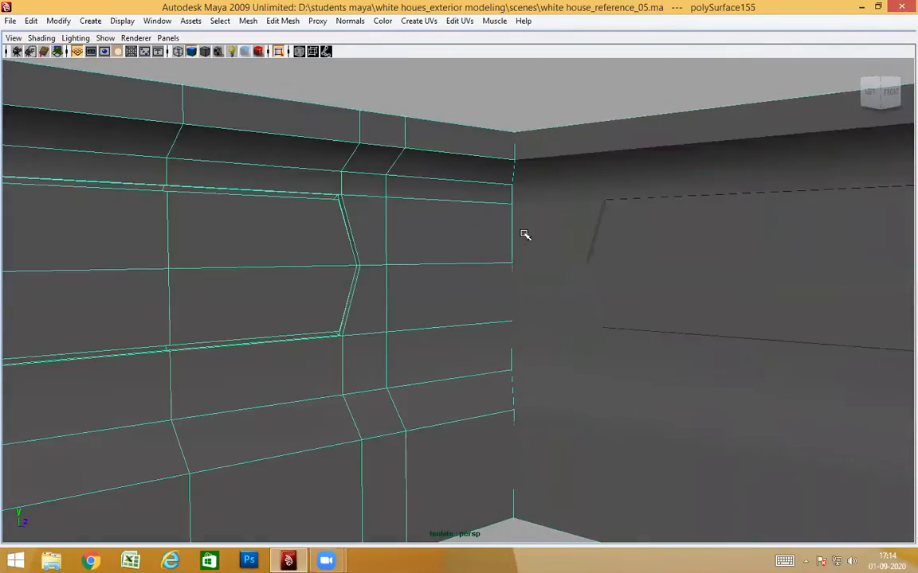
shift+click(555, 268)
alt+drag(525, 310, 544, 158)
alt+drag(494, 252, 426, 396)
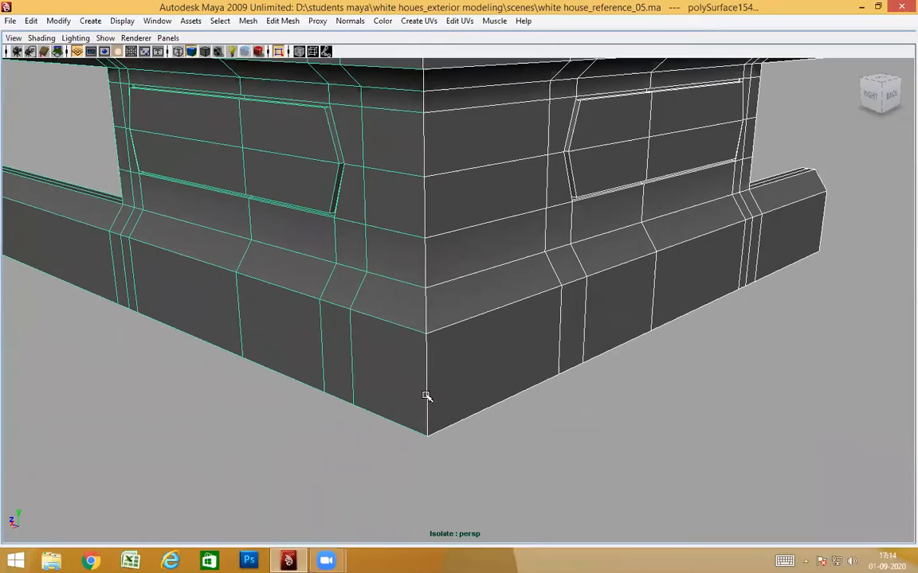
alt+drag(283, 353, 451, 365)
click(446, 403)
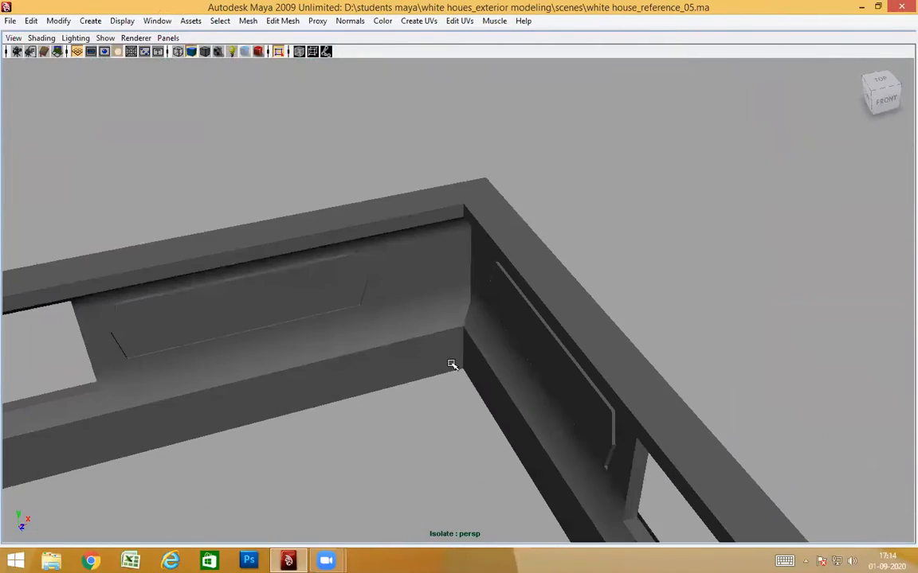
Show the whole building again and look over the roof parapets around the courtyard
click(278, 52)
alt+drag(484, 403, 599, 361)
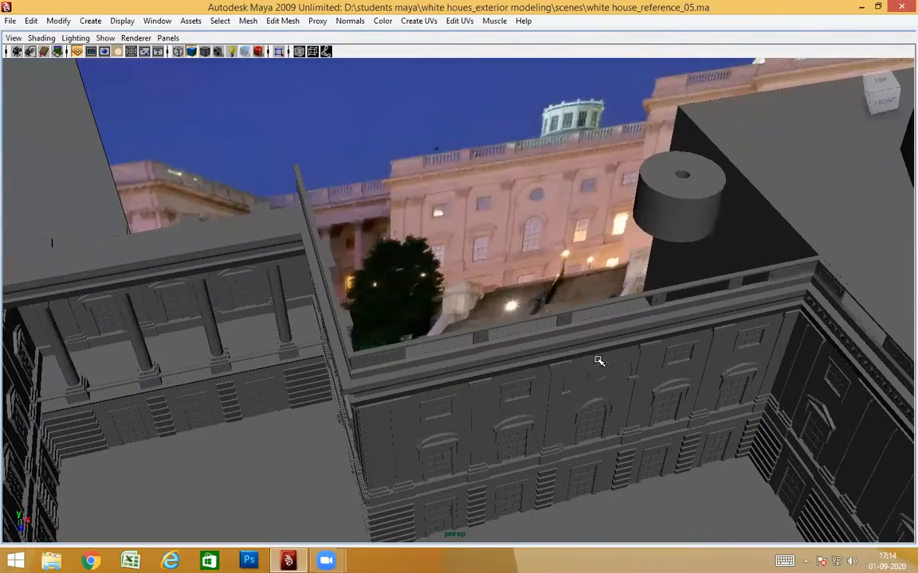
alt+drag(662, 353, 643, 320)
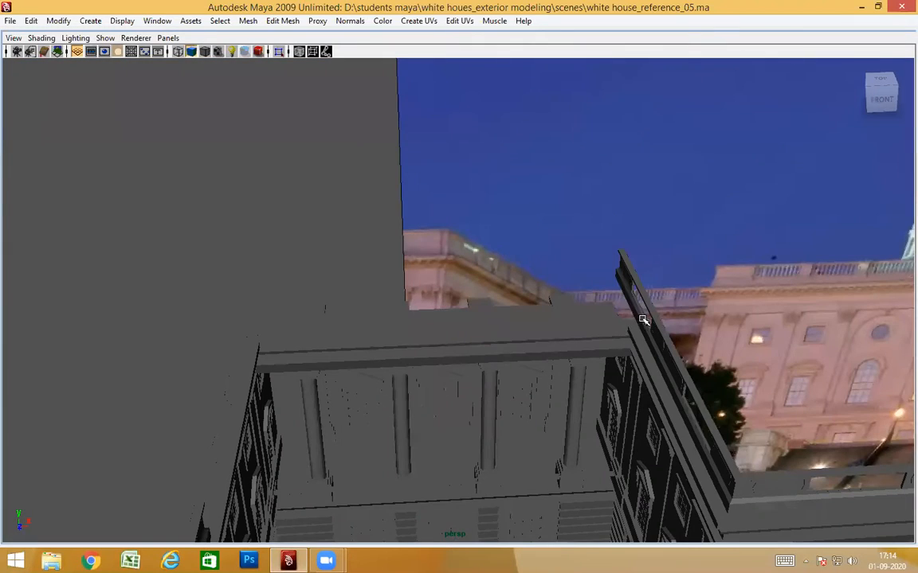
alt+drag(322, 362, 459, 298)
click(460, 298)
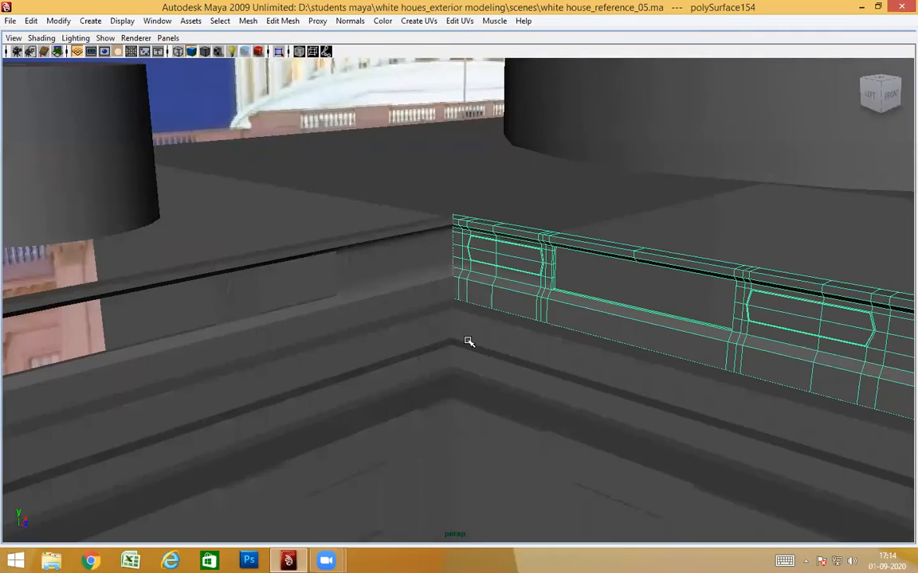
shift+click(390, 267)
alt+drag(470, 383, 398, 388)
key(F10)
click(399, 374)
shift+right_drag(387, 377, 391, 428)
alt+drag(484, 475, 470, 353)
right_drag(468, 299, 493, 333)
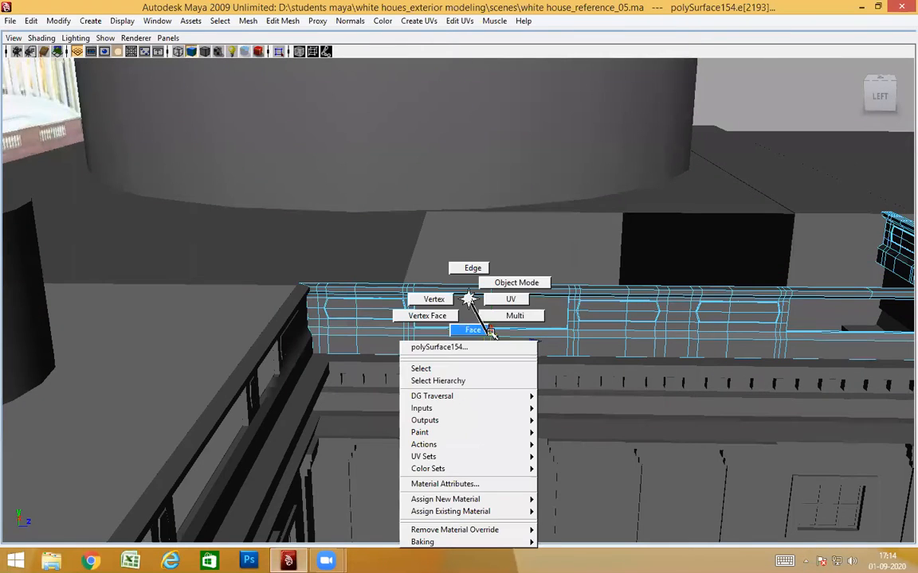
right_drag(504, 287, 514, 282)
alt+drag(469, 381, 467, 378)
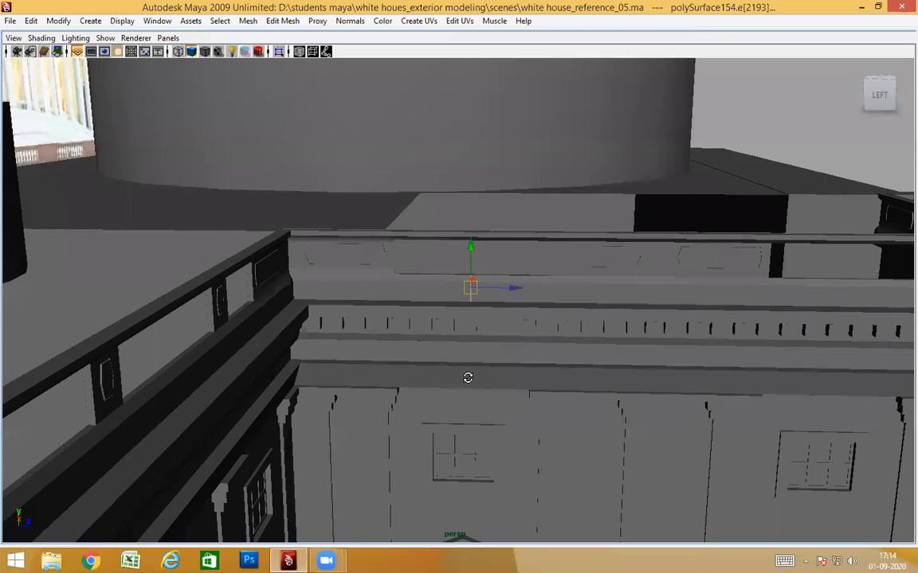
Extract the corner-end faces of the long roof parapet as their own piece, with separate extracted faces on and zero offset
click(352, 238)
alt+drag(385, 368, 386, 382)
right_drag(364, 275, 364, 306)
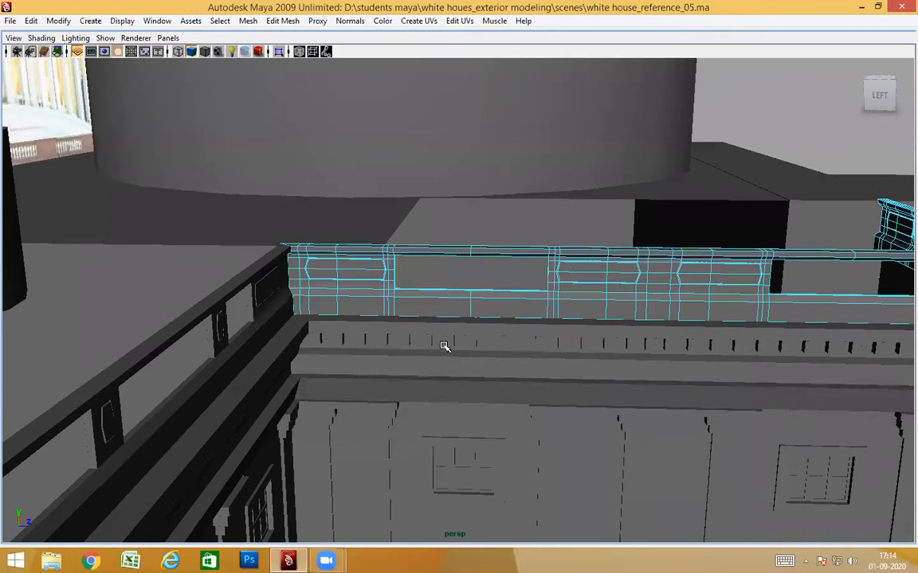
drag(270, 369, 267, 371)
alt+drag(458, 352, 587, 412)
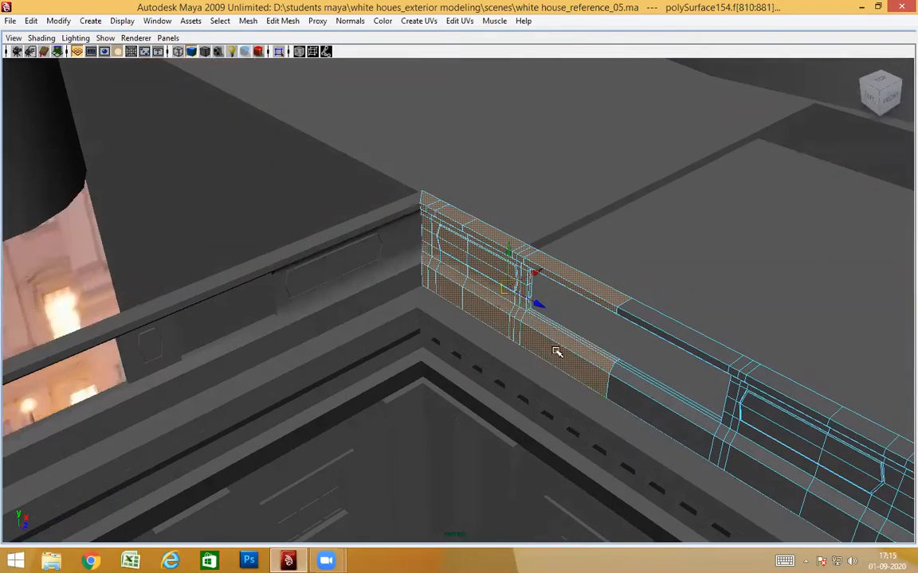
alt+drag(463, 324, 466, 307)
shift+right_click(464, 308)
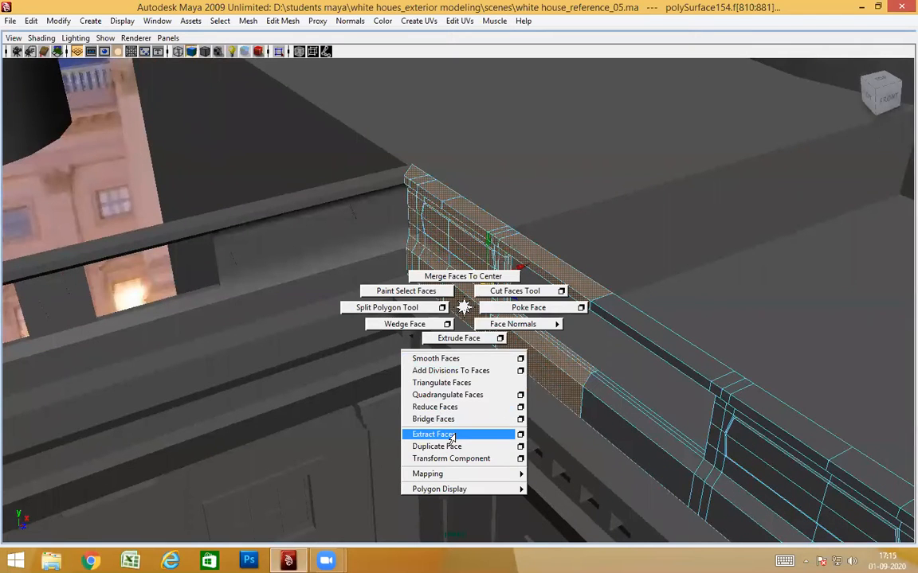
click(519, 436)
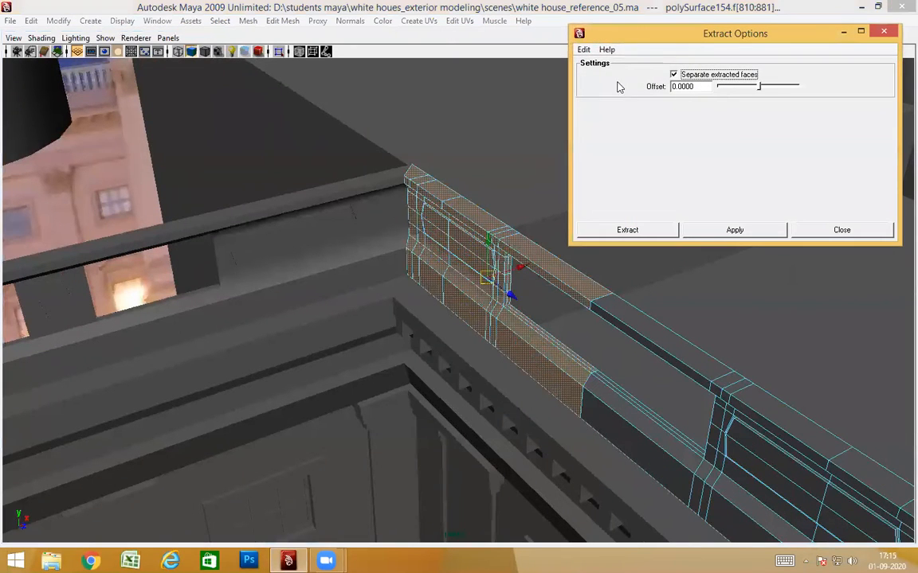
click(647, 230)
alt+drag(661, 315, 668, 313)
scroll(660, 312, down, 7)
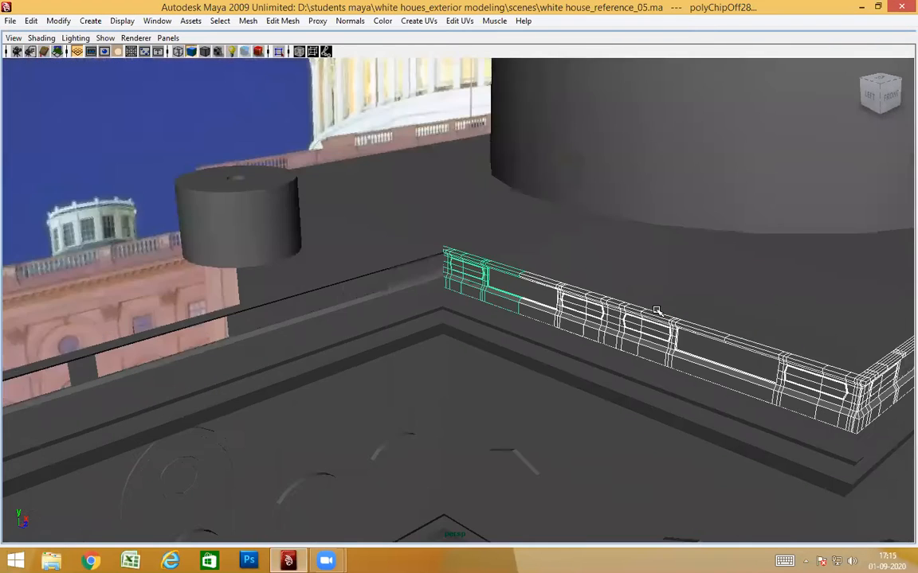
alt+drag(594, 293, 732, 188)
click(733, 189)
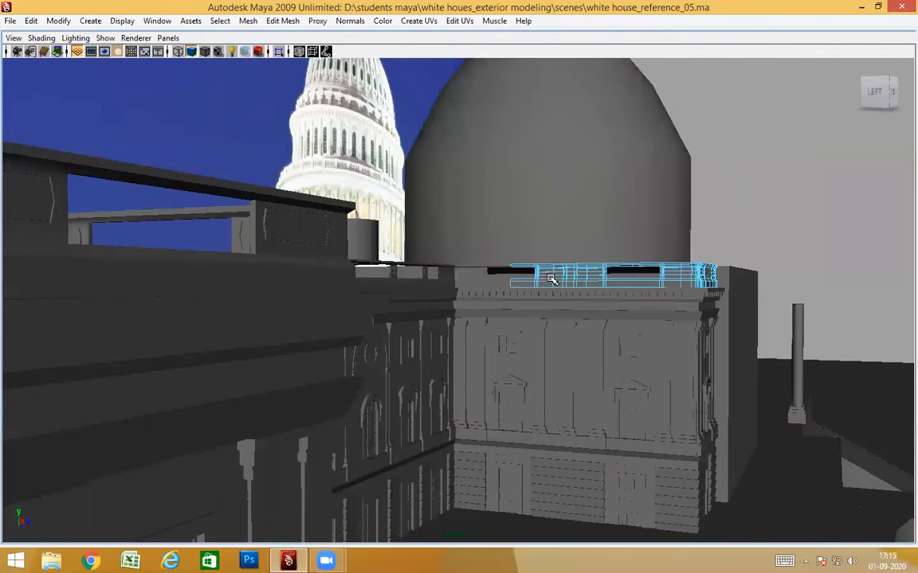
right_drag(579, 280, 781, 152)
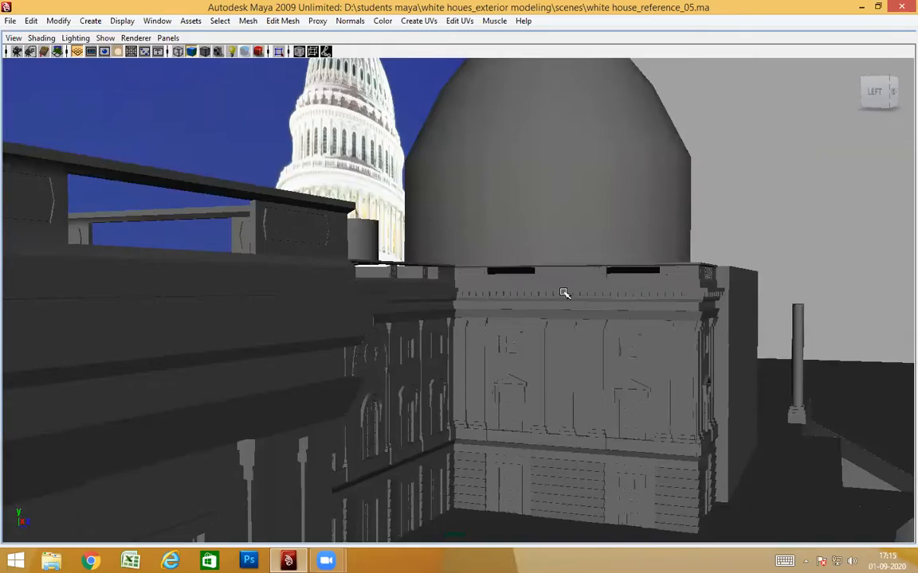
Select the two separated parapet corner pieces, centre their pivots and freeze their transformations
alt+drag(563, 293, 502, 260)
scroll(502, 260, up, 8)
click(515, 208)
click(408, 220)
alt+drag(485, 331, 468, 309)
click(468, 251)
shift+click(352, 224)
alt+drag(514, 289, 466, 315)
scroll(509, 279, down, 5)
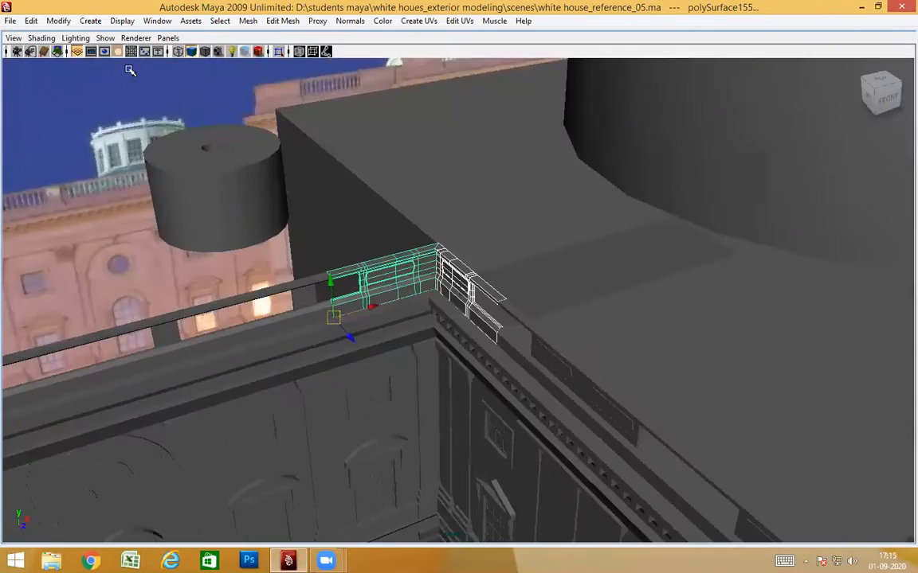
click(59, 22)
click(77, 155)
click(58, 22)
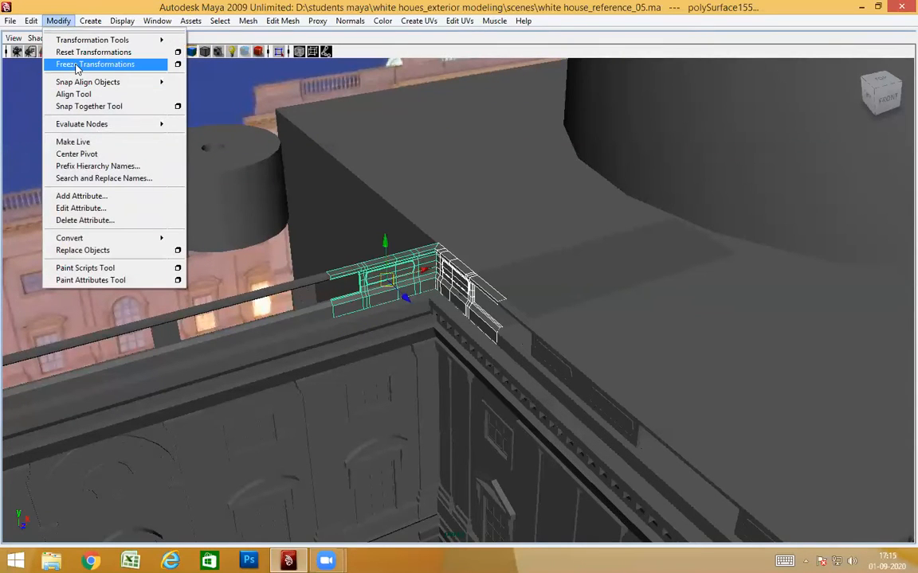
click(77, 65)
Move the pivot of both parapet corner pieces onto the cornice's inner corner vertex
alt+drag(427, 290, 590, 258)
click(802, 190)
alt+drag(517, 199, 491, 244)
click(492, 246)
alt+drag(485, 302, 411, 253)
shift+click(368, 228)
alt+drag(430, 350, 480, 294)
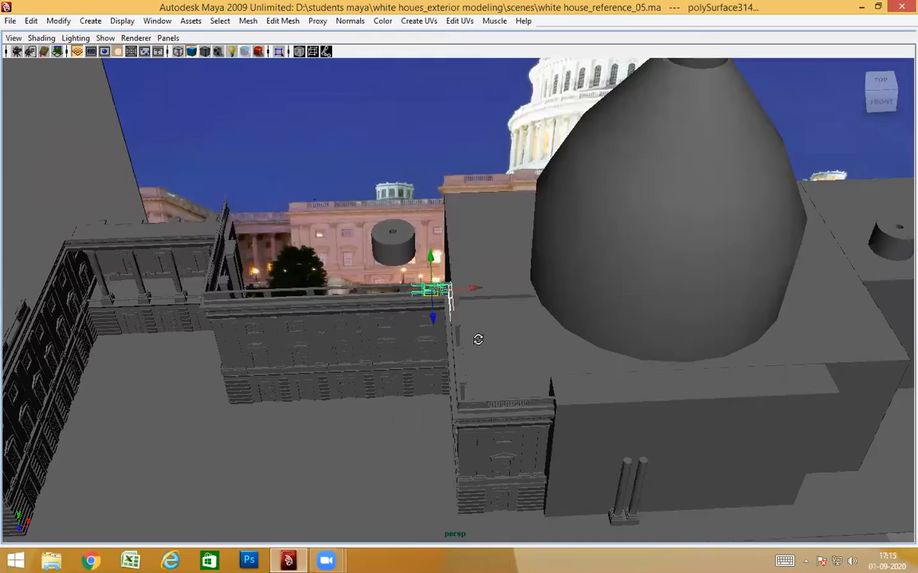
alt+drag(478, 339, 485, 342)
alt+right_drag(485, 342, 549, 342)
alt+drag(406, 342, 447, 341)
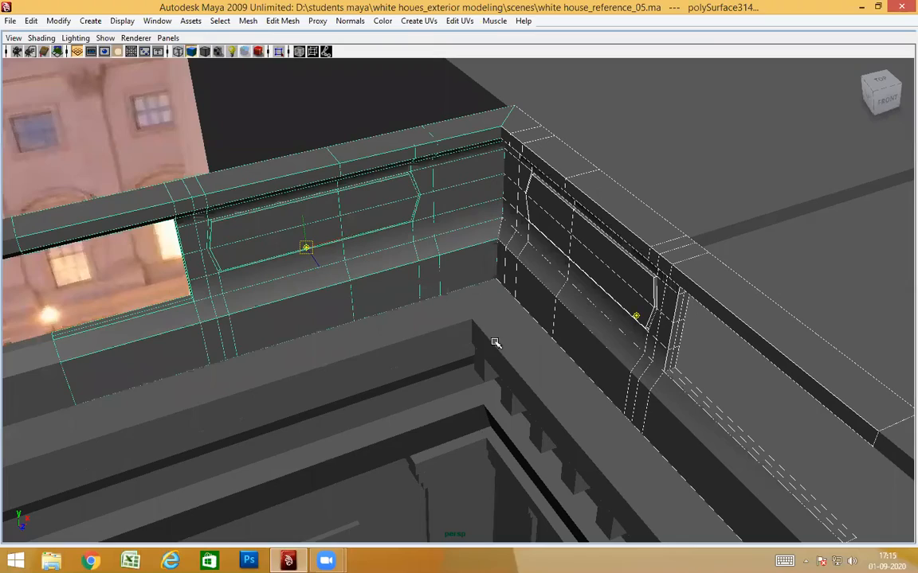
key(Insert)
alt+drag(481, 360, 477, 365)
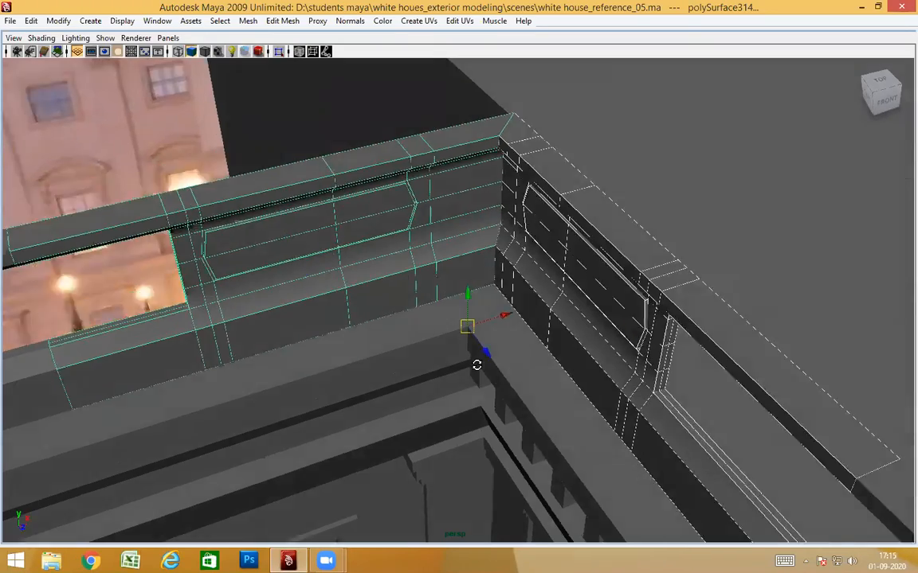
scroll(461, 368, up, 7)
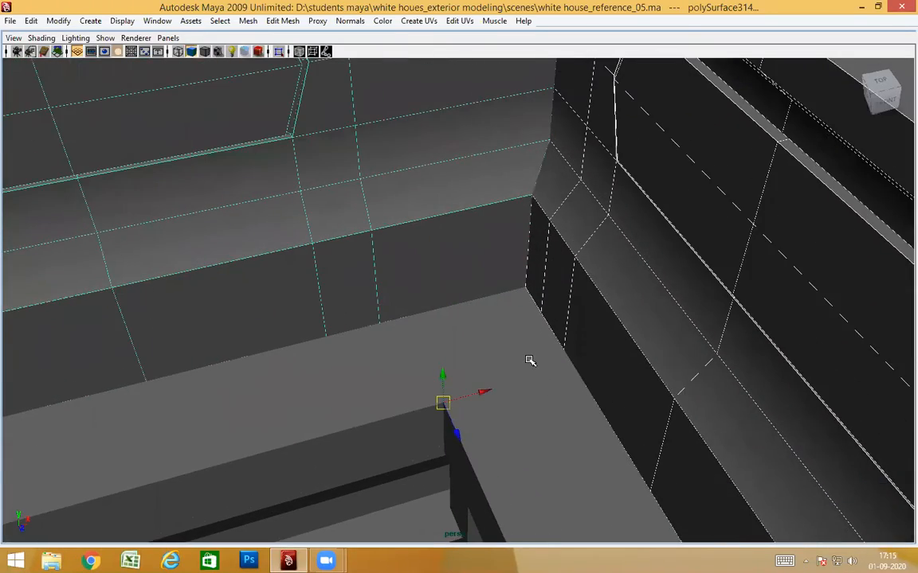
Snap a copy of the two parapet corner pieces onto the cornice's inner corner beside the colonnade
key(4)
mouse_move(528, 377)
alt+mouse_down()
mouse_move(533, 388)
mouse_move(598, 399)
mouse_move(567, 369)
mouse_move(588, 369)
mouse_move(563, 358)
mouse_move(596, 363)
mouse_move(564, 294)
mouse_move(553, 317)
mouse_move(412, 355)
mouse_move(660, 369)
mouse_move(560, 376)
mouse_move(638, 363)
mouse_move(699, 330)
mouse_move(688, 270)
mouse_move(675, 275)
mouse_move(678, 358)
mouse_move(333, 364)
mouse_move(619, 380)
mouse_move(592, 320)
alt+mouse_up()
key(5)
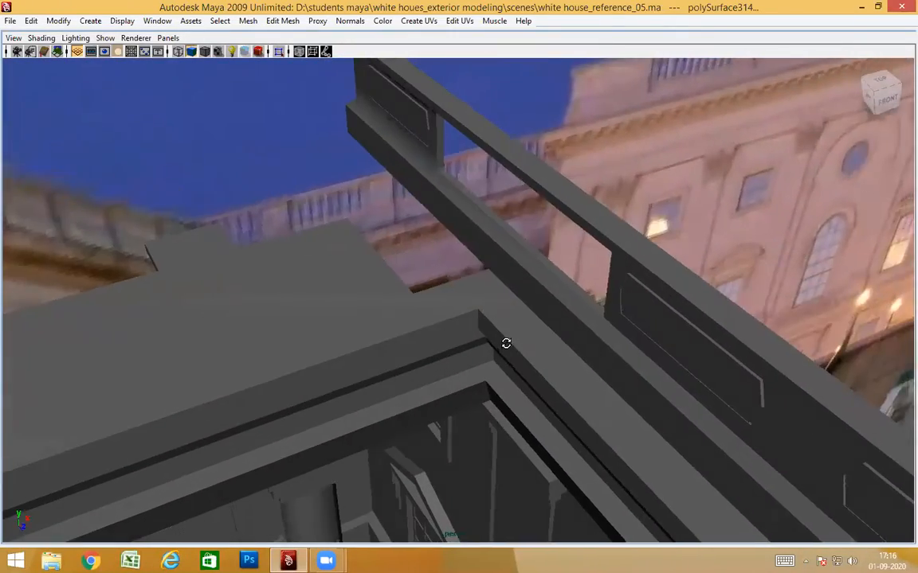
alt+drag(505, 343, 478, 264)
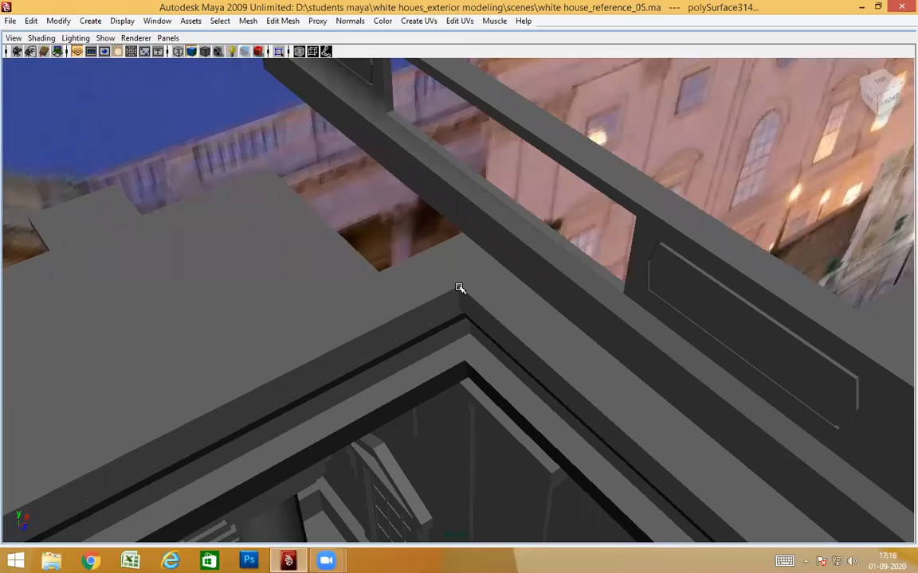
alt+drag(510, 358, 524, 297)
Extract the end section of the long side-wing parapet that overshoots the colonnade corner as a separate piece
click(641, 393)
mouse_move(501, 366)
alt+mouse_down()
mouse_move(488, 375)
mouse_move(504, 326)
mouse_move(508, 350)
alt+mouse_up()
right_drag(508, 292, 508, 368)
scroll(508, 371, down, 5)
alt+drag(508, 371, 483, 371)
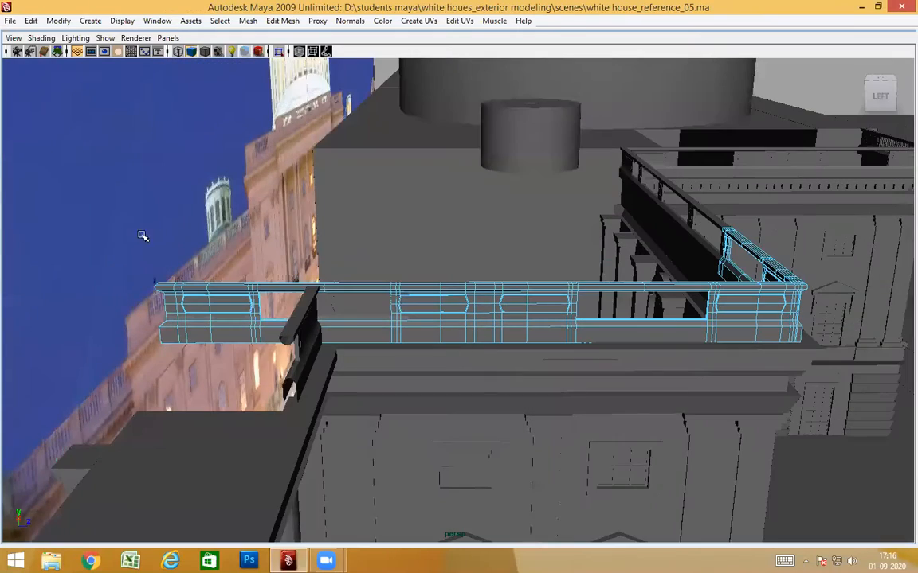
drag(484, 432, 486, 431)
alt+drag(553, 428, 474, 377)
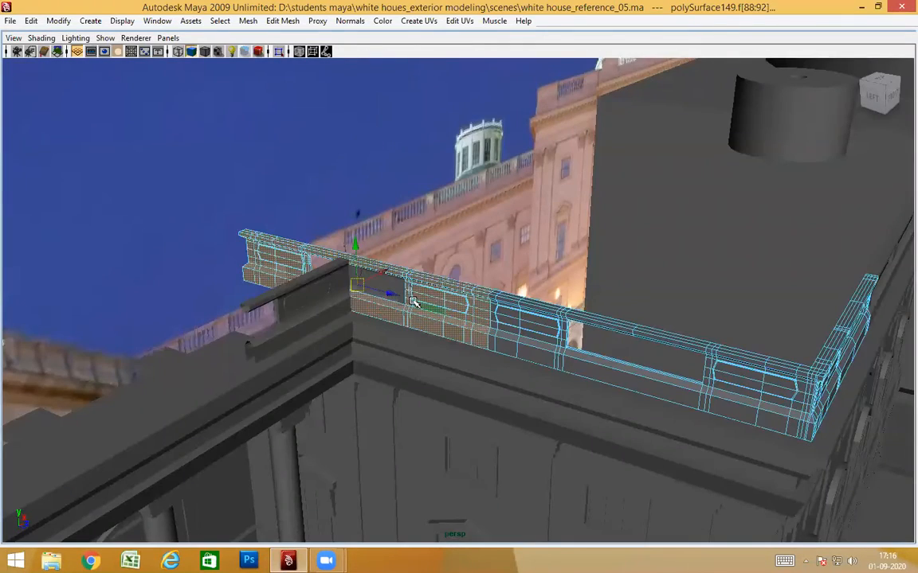
shift+right_drag(440, 300, 436, 428)
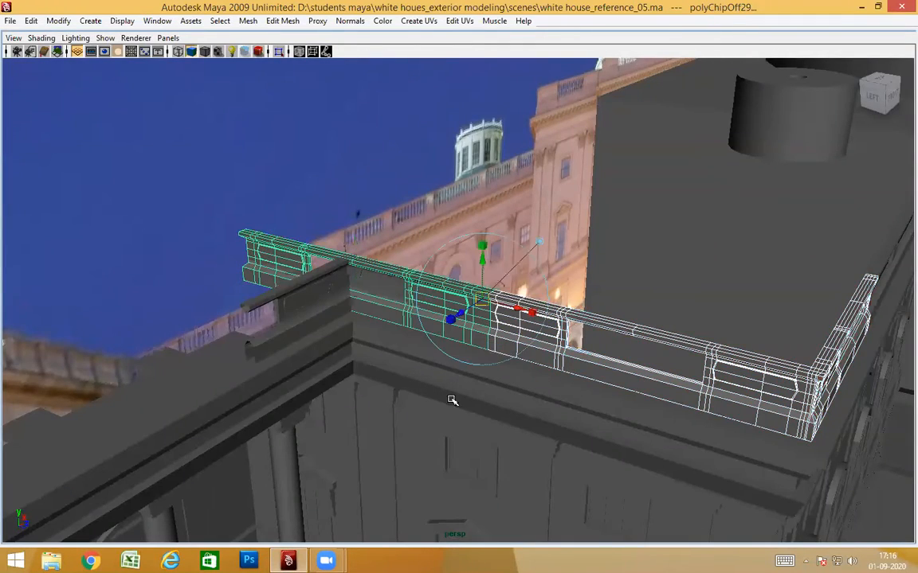
right_drag(548, 299, 594, 280)
alt+drag(594, 280, 635, 372)
Centre the extracted parapet section's pivot and rotate it to run along the roof edge above the colonnade
click(853, 182)
click(563, 310)
right_drag(556, 300, 556, 308)
alt+drag(476, 308, 303, 319)
click(58, 21)
click(86, 157)
alt+drag(383, 343, 489, 255)
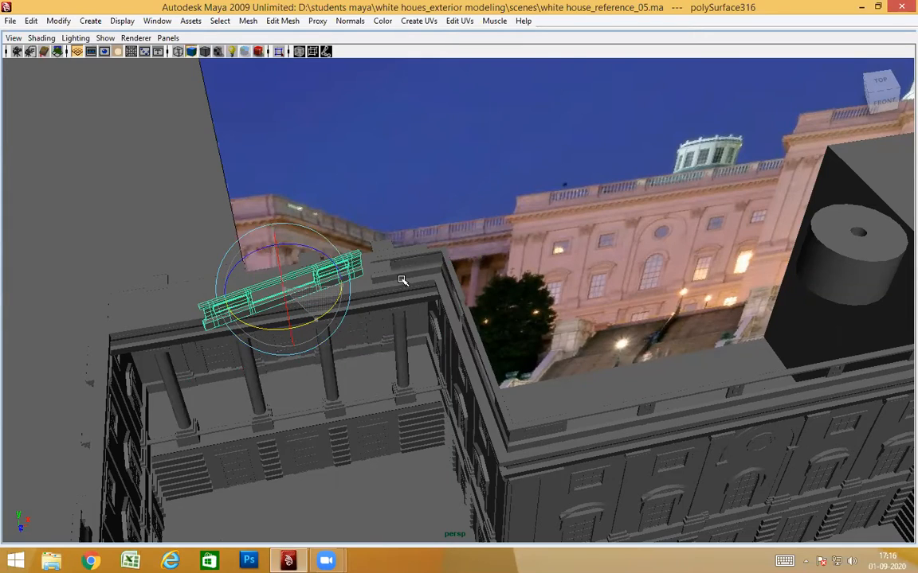
Snap another copy of the two parapet corner pieces onto the opposite inner corner of the colonnade's cornice
alt+drag(383, 303, 710, 368)
alt+drag(488, 352, 470, 319)
alt+drag(485, 370, 516, 307)
alt+drag(537, 374, 456, 325)
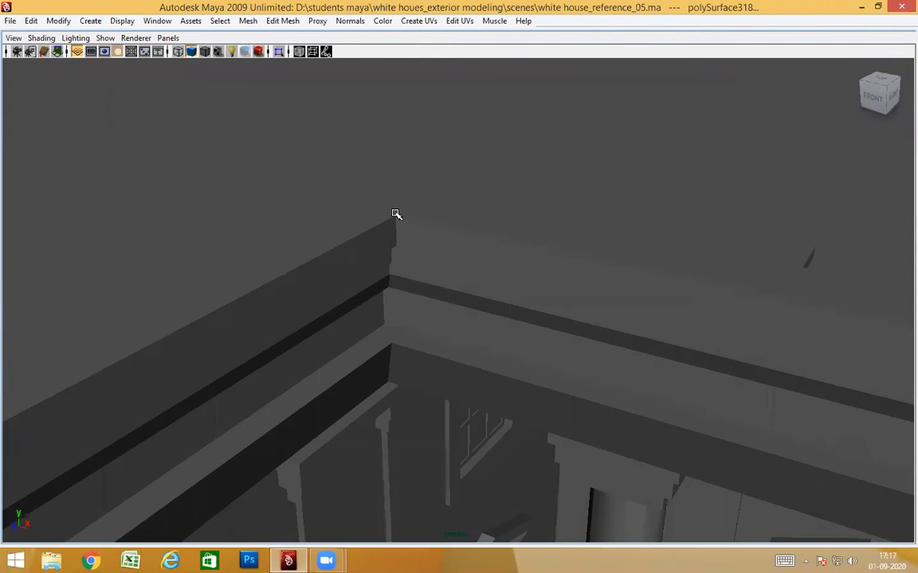
middle_drag(395, 214, 394, 219)
mouse_move(457, 343)
alt+mouse_down()
mouse_move(445, 344)
mouse_move(470, 346)
alt+mouse_up()
Mirror the copied corner pieces about their corner pivot by setting Scale X to -1
alt+drag(575, 333, 499, 417)
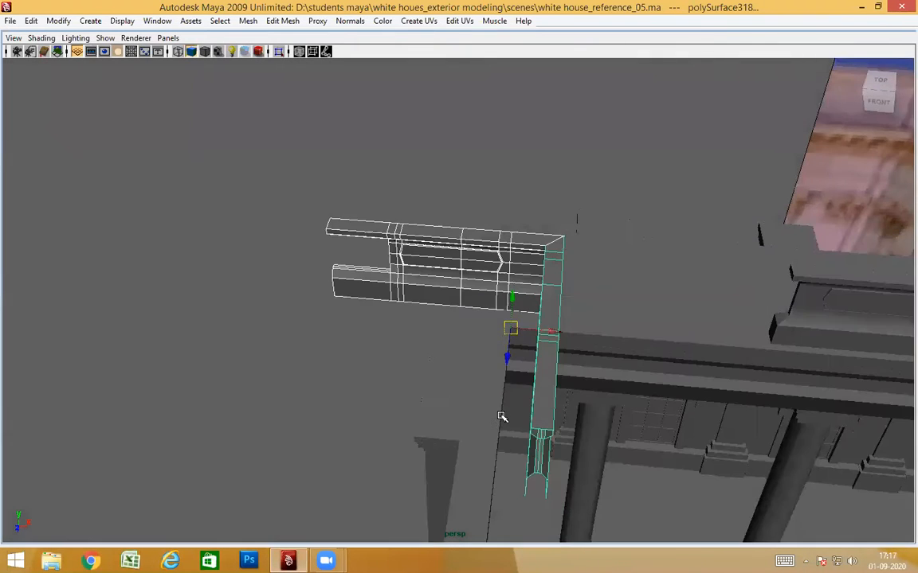
key(ctrl+space)
click(903, 203)
key(Return)
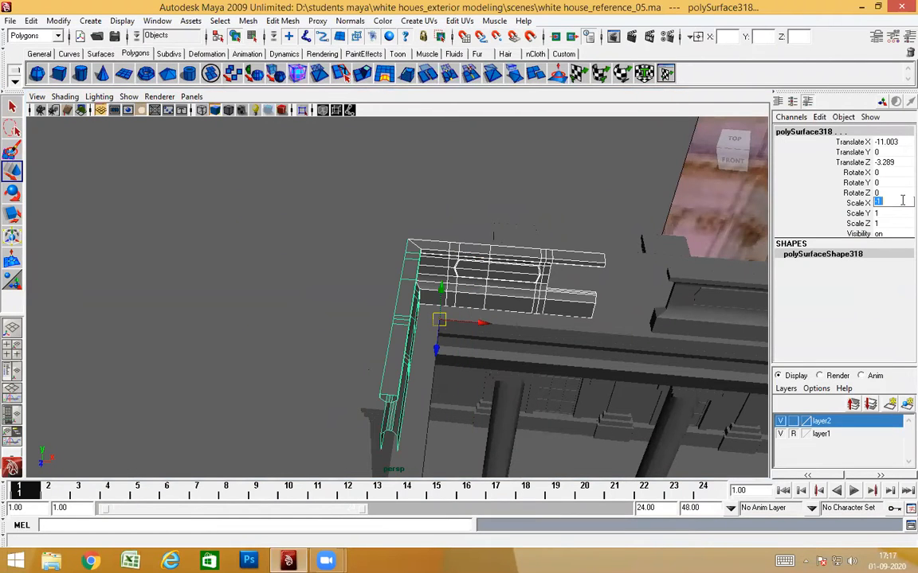
alt+drag(621, 307, 413, 261)
alt+drag(168, 206, 399, 313)
key(ctrl+space)
Select both mirrored corner pieces and examine how they sit on the cornice's inner corner
click(399, 313)
shift+click(594, 365)
alt+drag(595, 365, 572, 395)
alt+middle_drag(572, 394, 570, 272)
scroll(556, 290, up, 7)
alt+drag(551, 293, 512, 291)
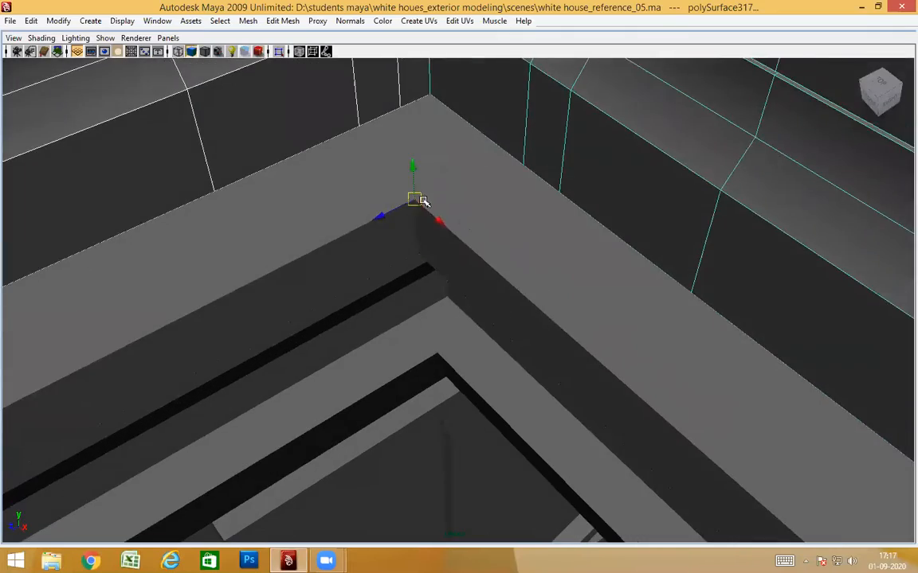
Select the parapet section above the colonnade and centre its pivot in the front view
scroll(414, 231, down, 9)
alt+drag(446, 278, 537, 275)
alt+middle_drag(484, 304, 426, 373)
alt+drag(426, 373, 468, 297)
click(508, 96)
alt+middle_drag(467, 266, 399, 318)
alt+drag(494, 338, 517, 318)
scroll(519, 338, up, 6)
alt+drag(466, 367, 486, 389)
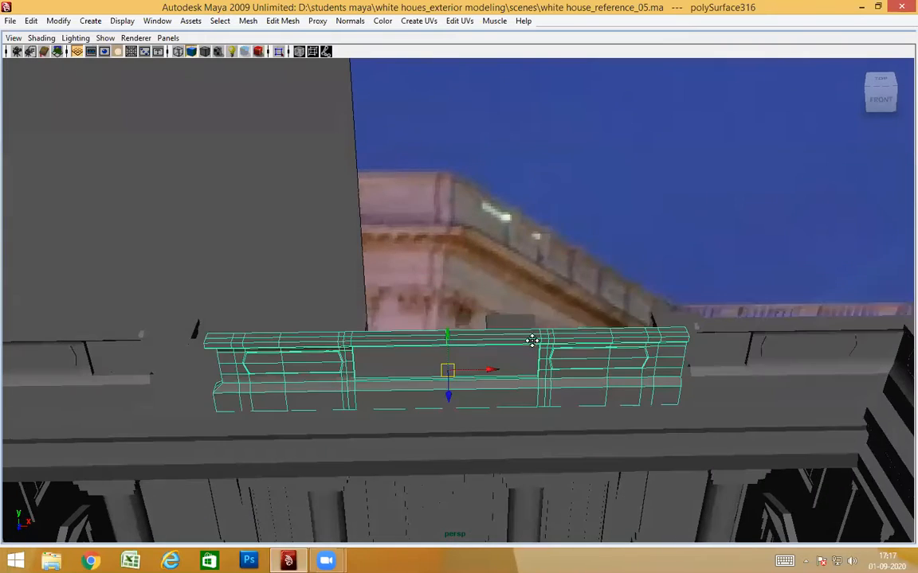
alt+middle_drag(532, 341, 527, 280)
alt+drag(513, 344, 453, 318)
key(space)
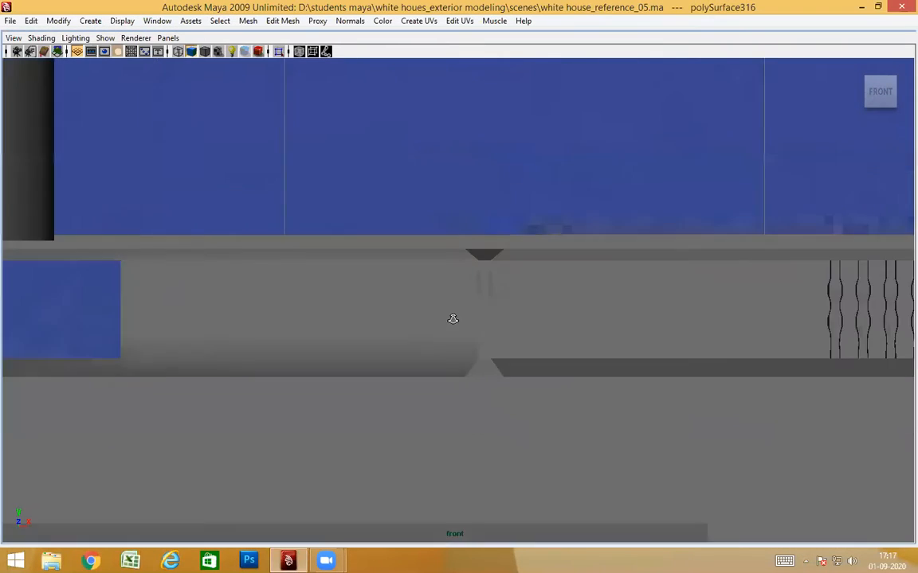
click(59, 20)
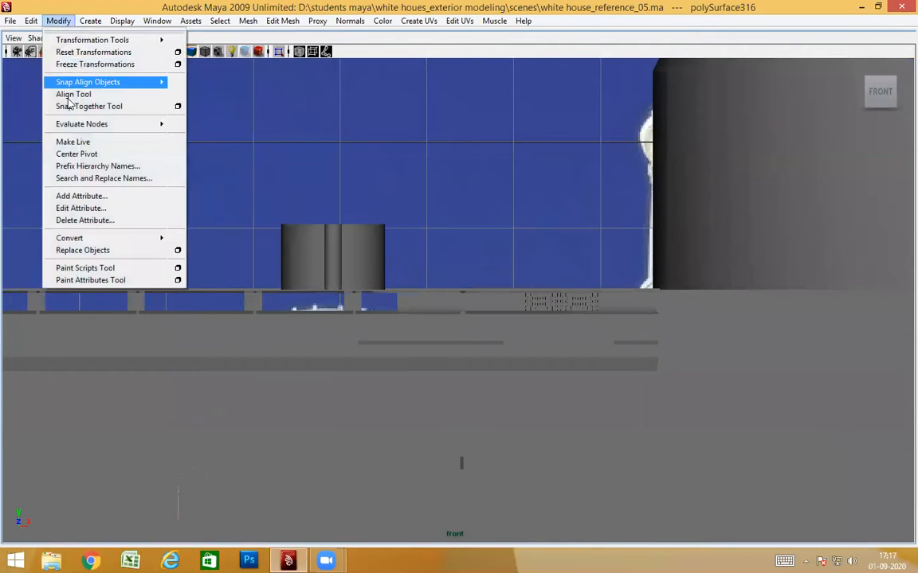
click(72, 153)
Move the colonnade parapet section along X to sit evenly between the two corner pieces
alt+middle_drag(496, 344, 604, 327)
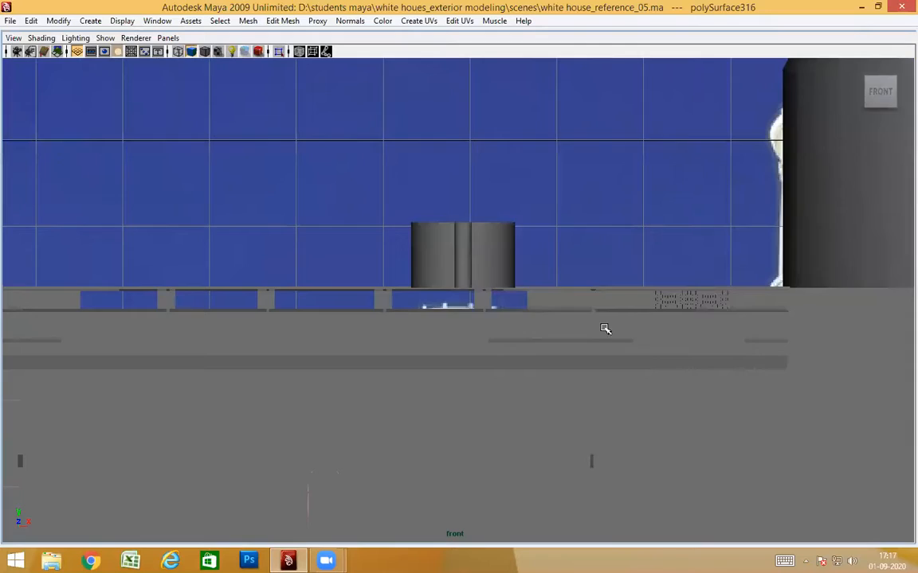
scroll(581, 328, down, 3)
key(f)
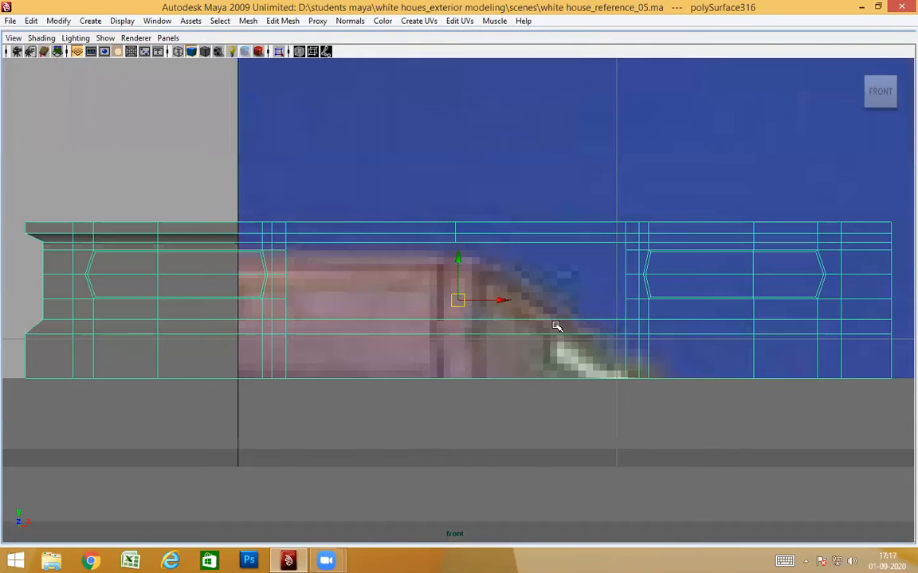
scroll(557, 327, down, 5)
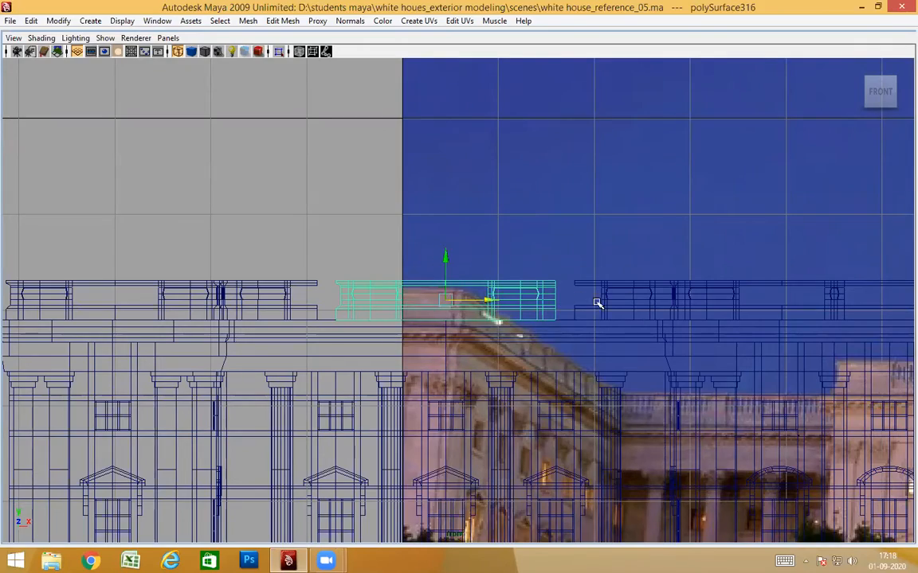
key(space)
drag(551, 324, 555, 297)
alt+drag(547, 368, 539, 352)
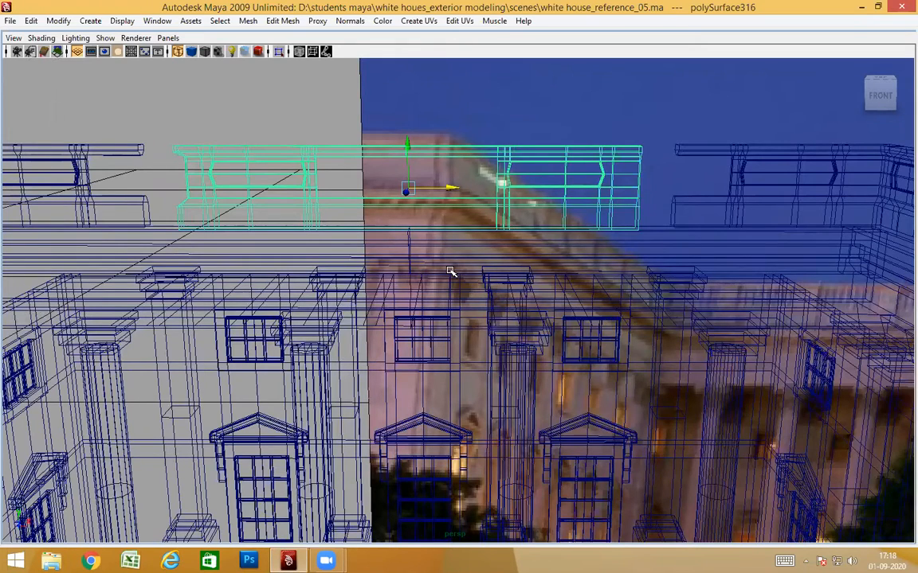
Examine the posts and openings of the courtyard wing's roof parapet in shaded perspective from several angles
alt+drag(451, 271, 624, 298)
key(5)
alt+drag(623, 335, 576, 301)
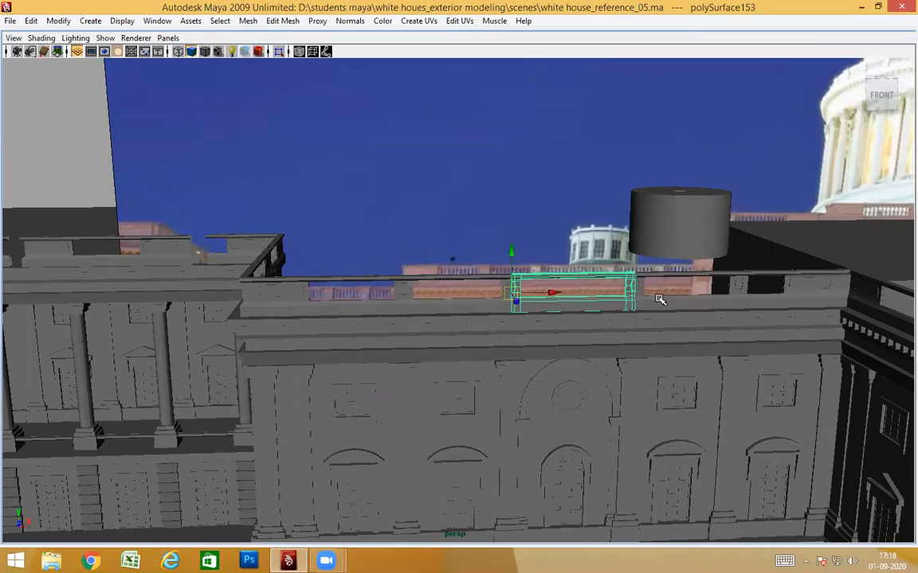
alt+middle_drag(635, 391, 604, 390)
scroll(604, 389, up, 5)
alt+drag(618, 392, 532, 399)
alt+right_drag(533, 399, 576, 327)
alt+drag(568, 411, 491, 380)
alt+drag(542, 408, 581, 288)
alt+drag(573, 356, 633, 330)
scroll(633, 330, down, 3)
alt+middle_drag(406, 319, 624, 356)
scroll(614, 350, up, 1)
alt+drag(614, 351, 542, 338)
alt+middle_drag(542, 339, 159, 291)
alt+right_drag(574, 355, 737, 371)
alt+middle_drag(737, 371, 446, 366)
alt+right_drag(550, 374, 475, 384)
alt+drag(475, 384, 716, 341)
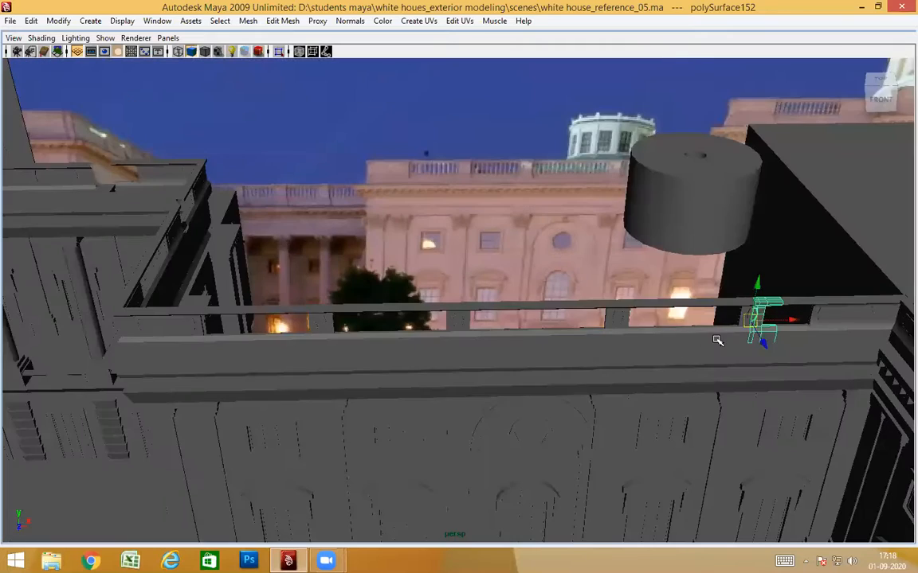
Duplicate the narrow half-post piece near the end of the courtyard wing's parapet and put the copy's pivot on its lower corner
alt+drag(756, 382, 764, 344)
alt+middle_drag(763, 344, 561, 354)
scroll(545, 384, up, 3)
scroll(545, 383, down, 6)
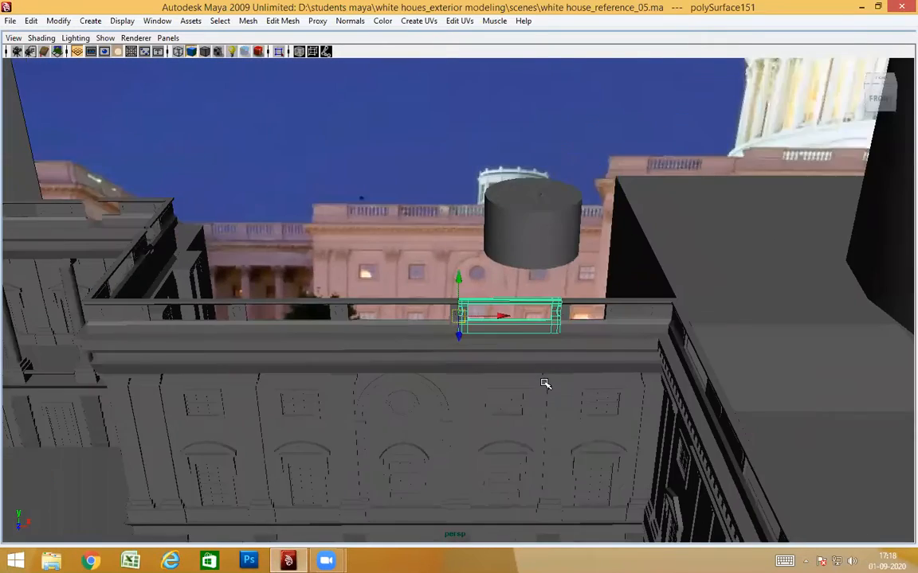
alt+right_drag(551, 359, 703, 374)
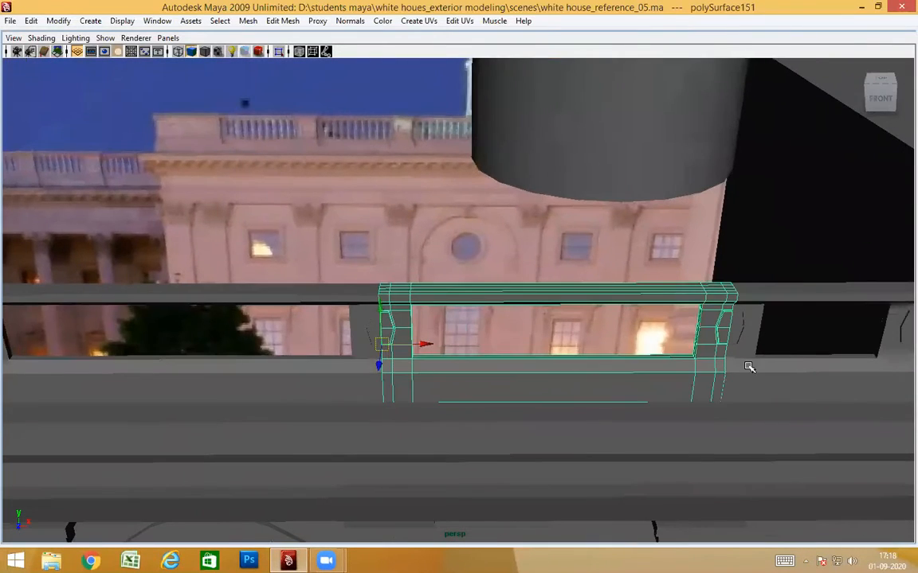
alt+right_drag(723, 434, 634, 416)
alt+drag(635, 416, 636, 398)
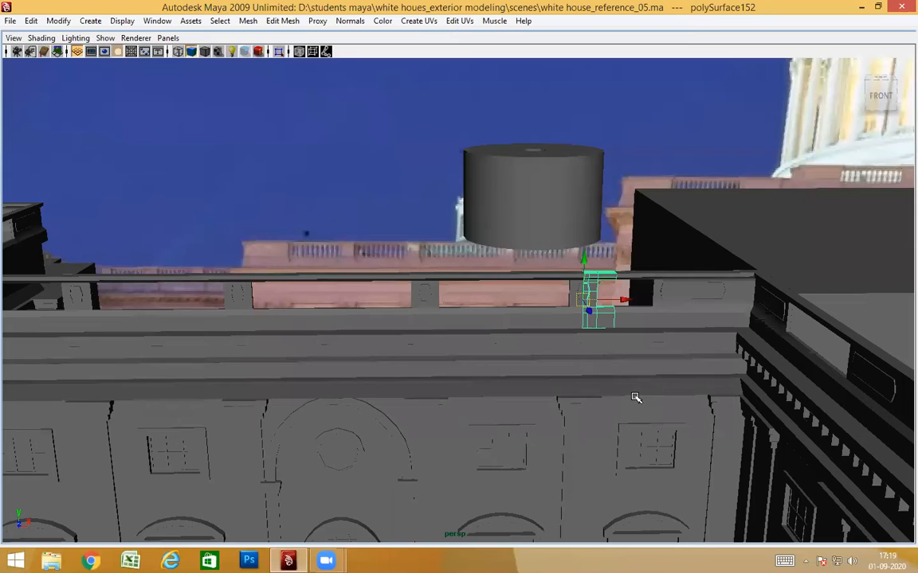
alt+right_drag(635, 397, 711, 366)
alt+drag(711, 367, 805, 399)
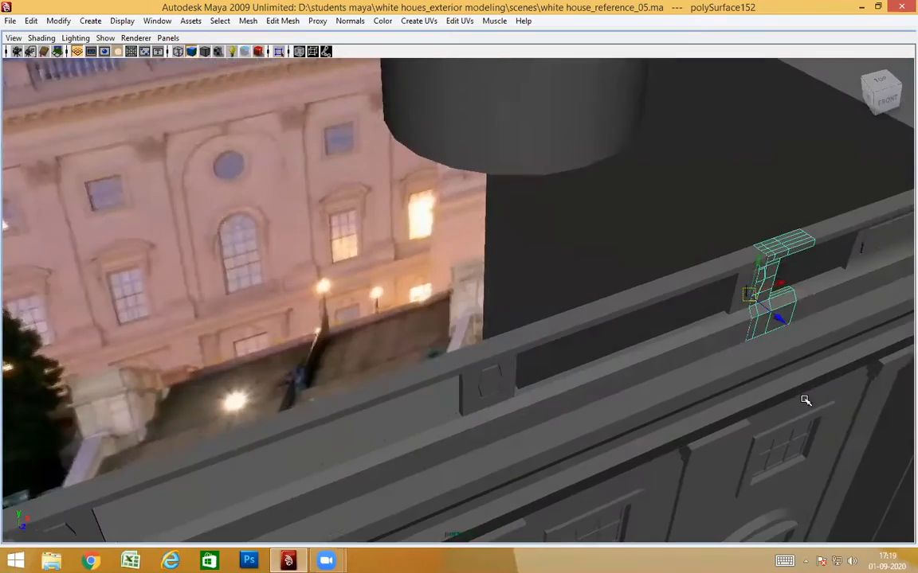
alt+middle_drag(805, 399, 512, 401)
scroll(525, 404, up, 5)
alt+drag(525, 404, 589, 391)
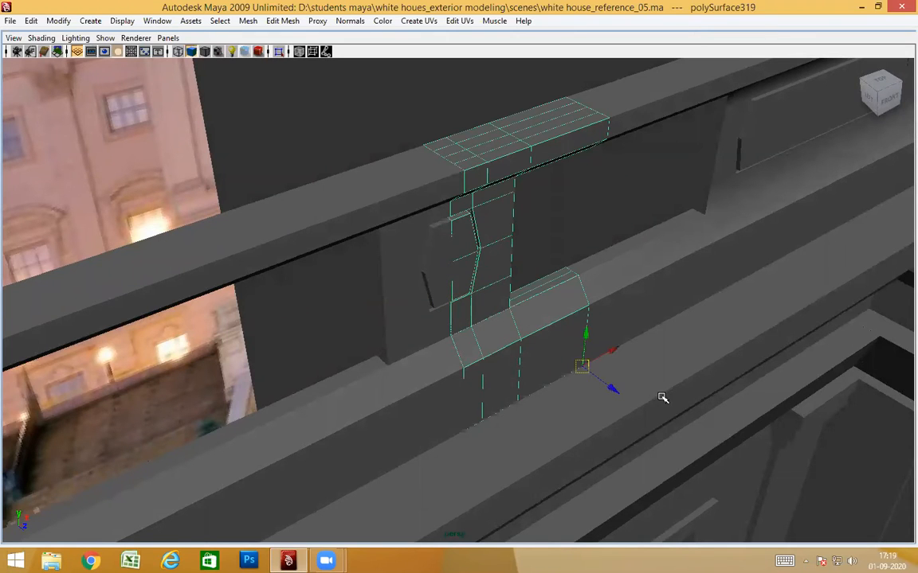
Move the copied half-post piece onto the colonnade parapet and snap it to the end of the corner piece beside the courtyard wing
scroll(662, 397, down, 9)
alt+middle_drag(191, 361, 652, 375)
scroll(577, 360, up, 3)
alt+middle_drag(571, 359, 580, 276)
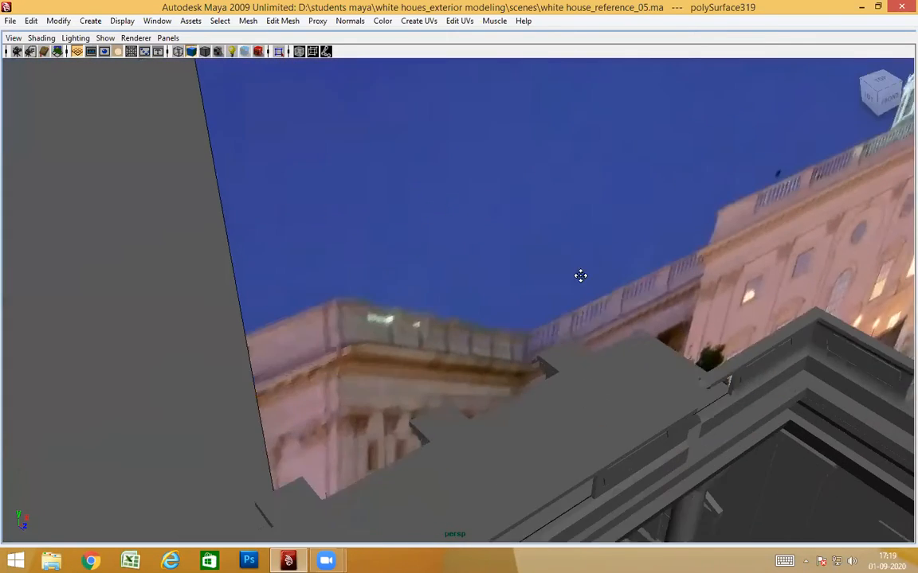
alt+drag(769, 436, 708, 424)
alt+middle_drag(708, 424, 559, 395)
scroll(510, 397, up, 2)
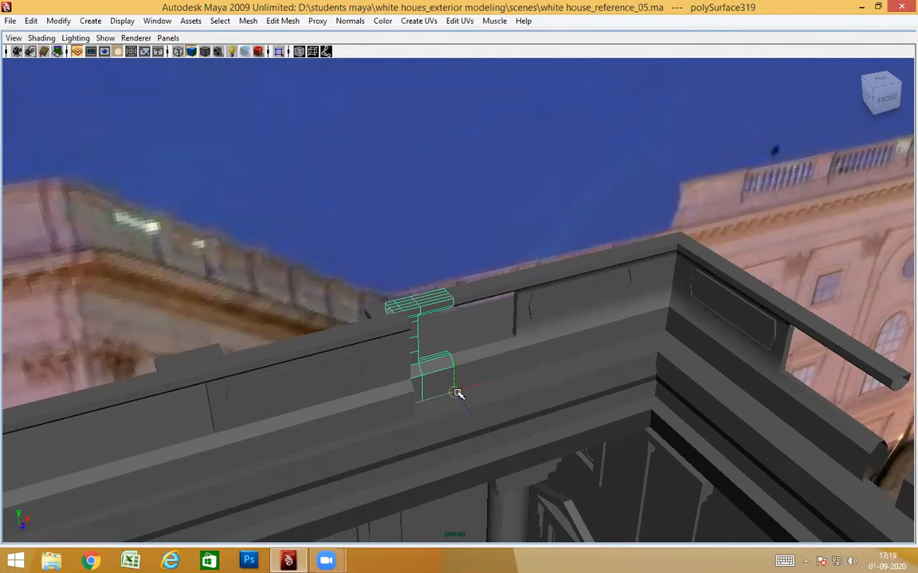
alt+drag(528, 409, 498, 369)
Duplicate the half-post piece, move the copy to the colonnade's opposite corner piece and mirror it with Scale X -1
click(478, 406)
alt+drag(521, 422, 356, 397)
alt+middle_drag(356, 396, 416, 400)
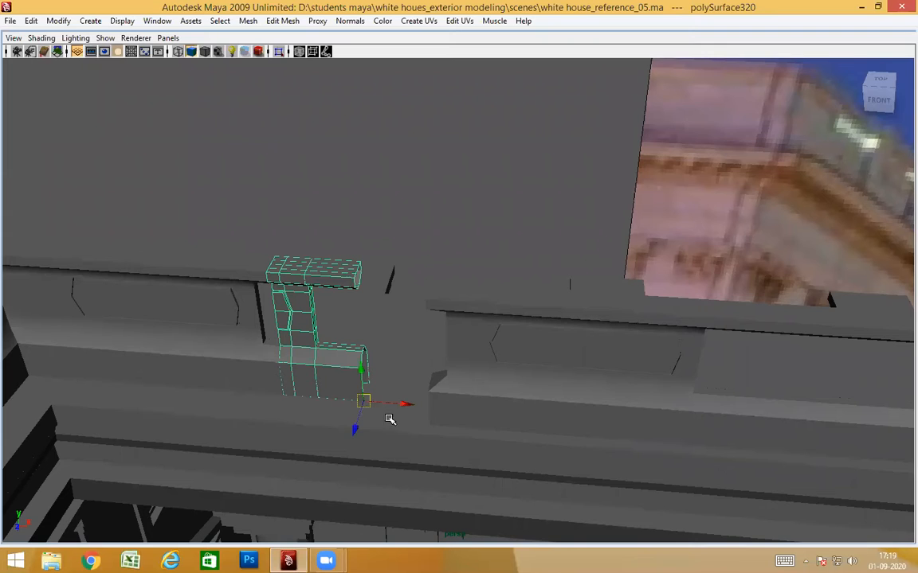
key(ctrl+space)
click(898, 204)
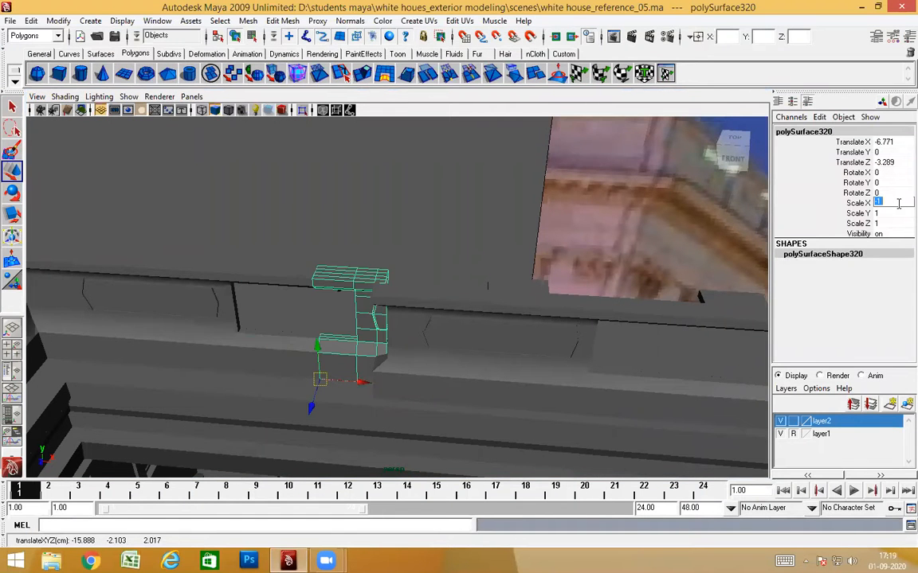
alt+drag(376, 339, 393, 332)
alt+right_drag(393, 333, 368, 351)
alt+drag(368, 351, 379, 290)
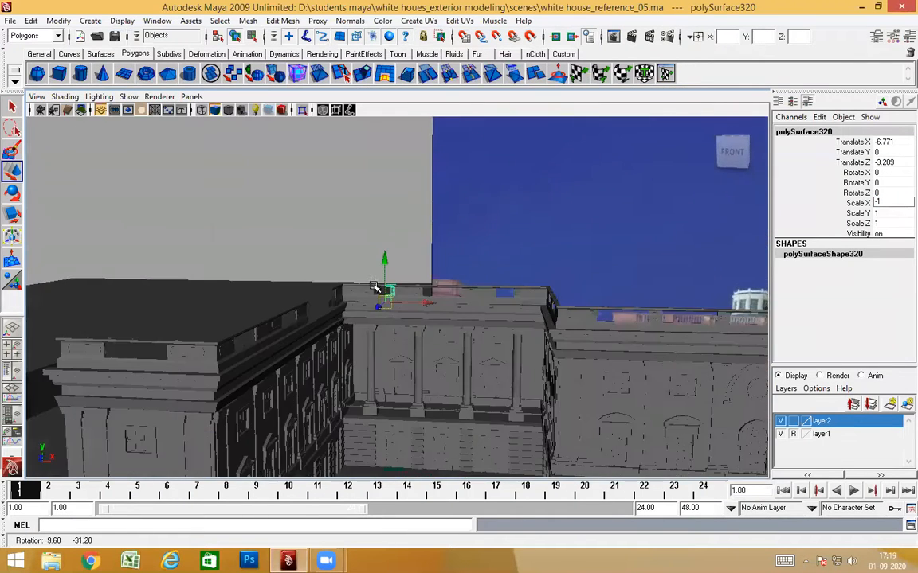
Compare the colonnade parapet with the straight sections and half-post piece of the courtyard wing's parapet
click(404, 360)
alt+right_drag(404, 360, 344, 336)
alt+drag(344, 336, 443, 454)
click(379, 311)
alt+drag(406, 358, 654, 267)
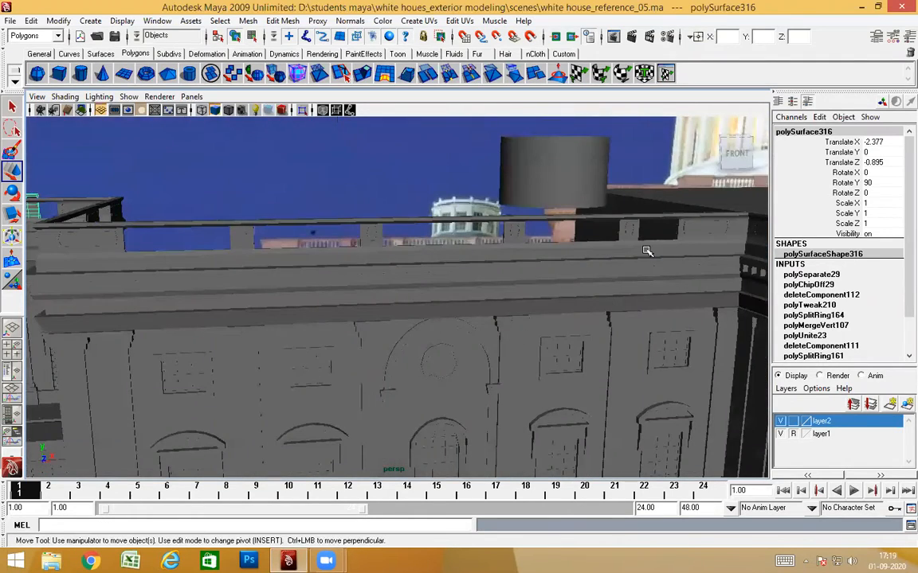
click(646, 252)
alt+drag(549, 257, 545, 277)
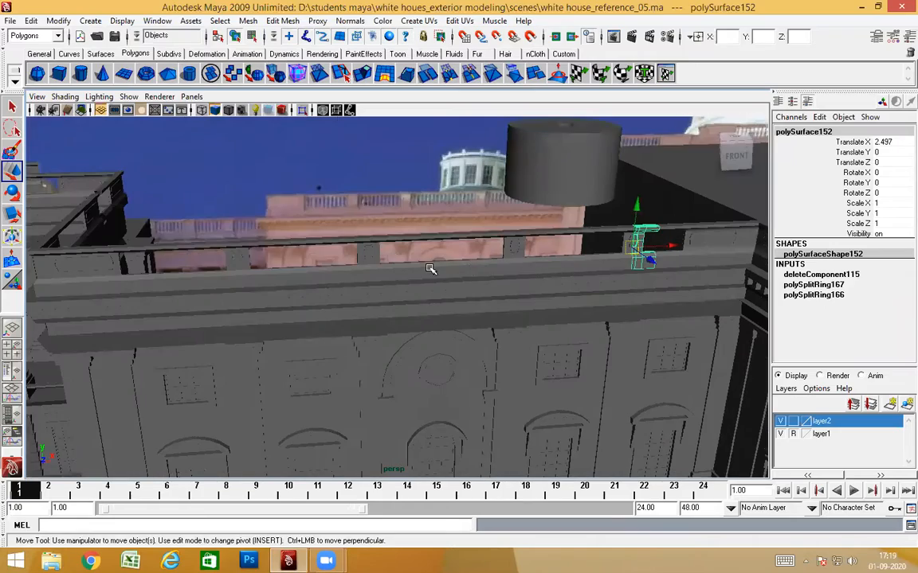
Duplicate the straight open section over the middle of the courtyard wing and place the copy's pivot on its lower corner
alt+drag(468, 289, 448, 315)
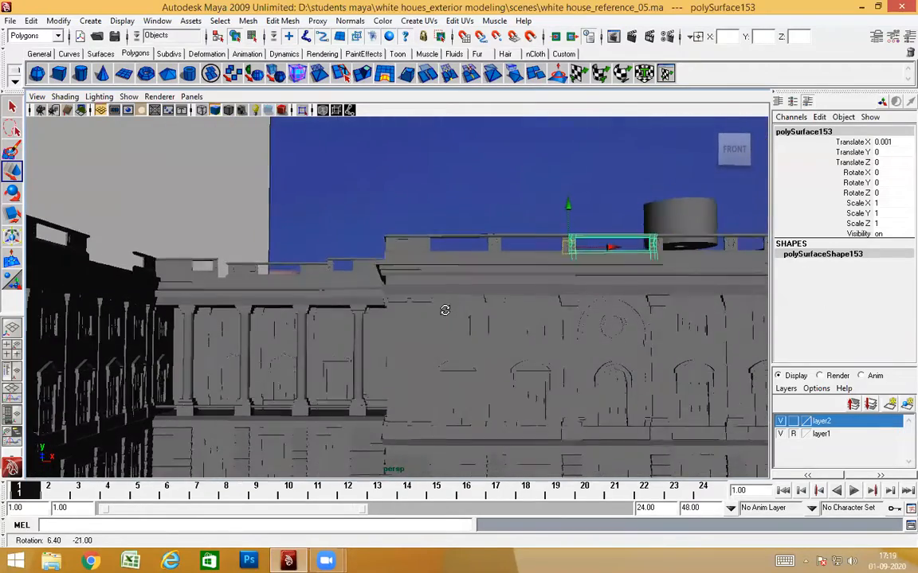
alt+drag(503, 325, 470, 338)
alt+drag(404, 347, 536, 318)
alt+right_drag(396, 354, 586, 356)
key(f)
alt+drag(266, 327, 341, 316)
alt+middle_drag(341, 316, 354, 291)
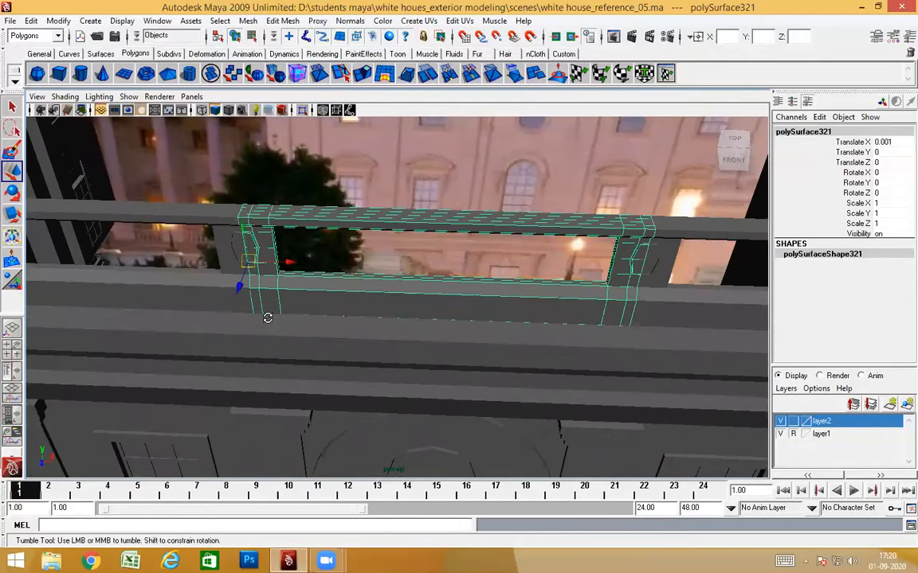
alt+right_drag(266, 318, 382, 314)
alt+middle_drag(233, 313, 297, 311)
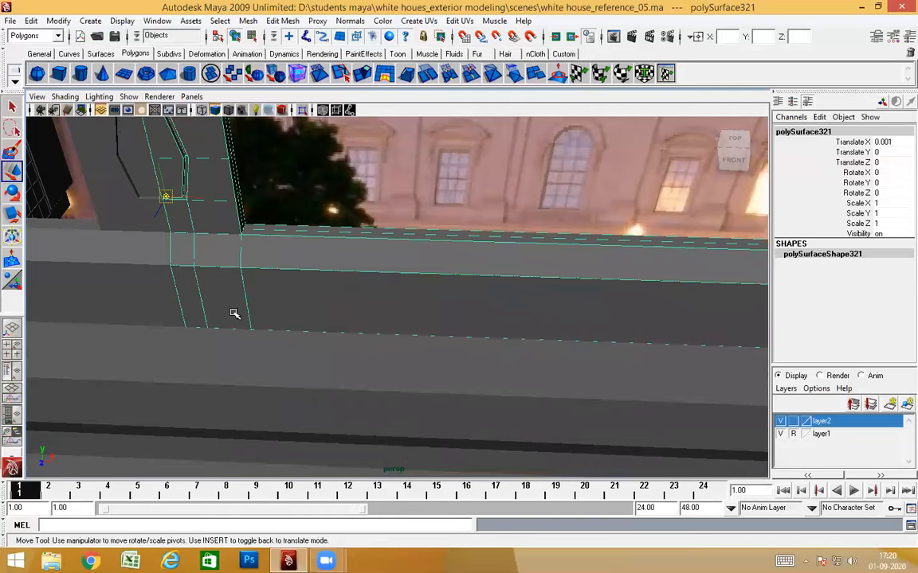
Move the copied straight section to the colonnade parapet and snap it against the mirrored half-post piece
alt+right_drag(395, 369, 231, 335)
alt+middle_drag(227, 311, 494, 290)
alt+right_drag(344, 262, 430, 271)
alt+middle_drag(446, 282, 509, 287)
alt+right_drag(187, 279, 279, 283)
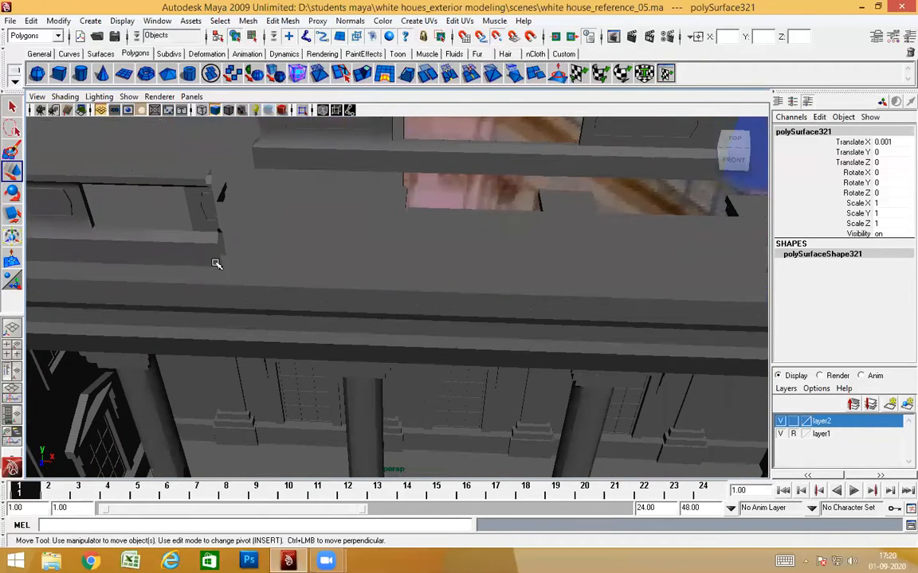
middle_drag(220, 266, 223, 266)
alt+right_drag(542, 321, 490, 322)
alt+drag(490, 322, 491, 285)
alt+right_drag(569, 337, 510, 342)
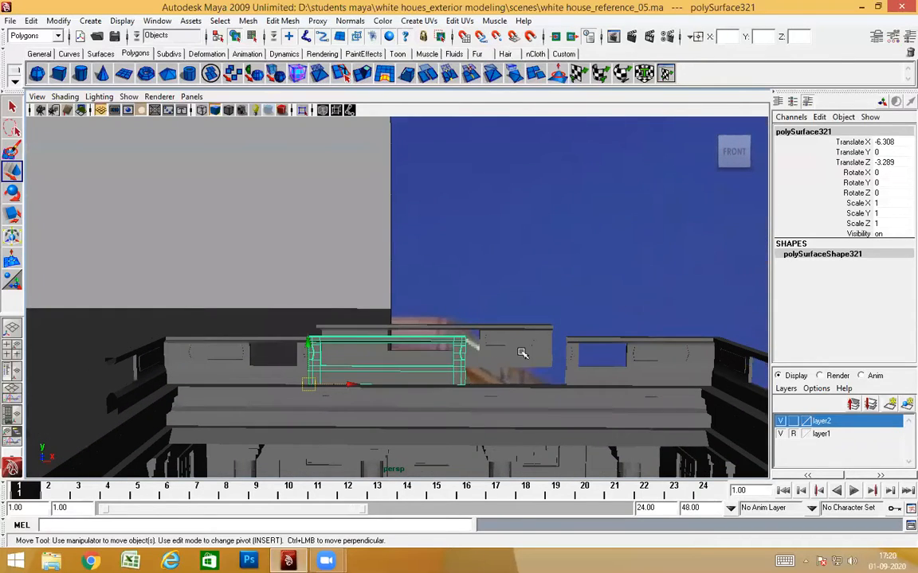
Duplicate the next straight section of the courtyard wing's parapet, the one beyond the middle section
alt+drag(520, 404, 542, 415)
alt+middle_drag(543, 358, 179, 312)
alt+right_drag(454, 335, 386, 338)
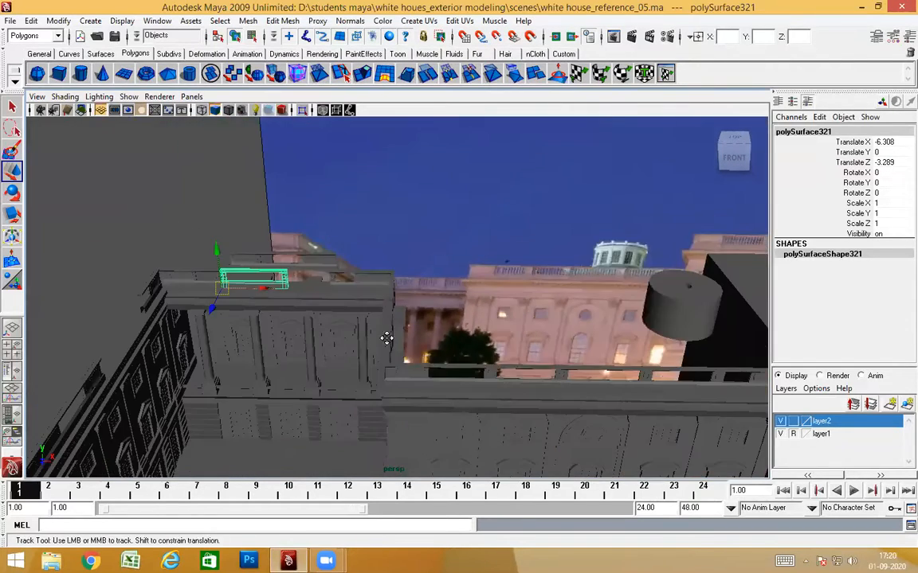
alt+middle_drag(384, 338, 151, 274)
alt+right_drag(231, 347, 302, 352)
alt+drag(320, 346, 323, 334)
click(408, 268)
alt+drag(392, 325, 386, 339)
alt+middle_drag(322, 343, 543, 362)
alt+drag(510, 360, 413, 346)
alt+right_drag(413, 346, 526, 366)
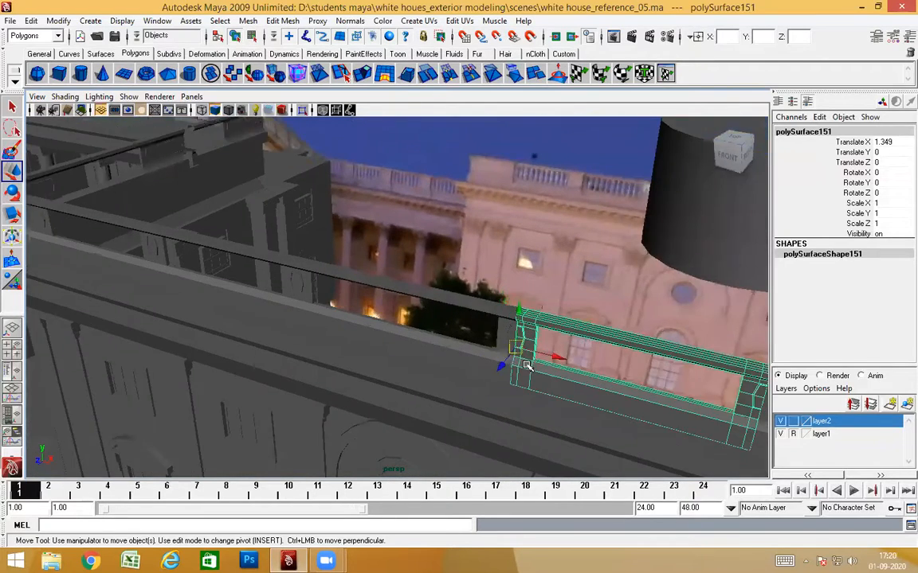
alt+drag(526, 367, 511, 352)
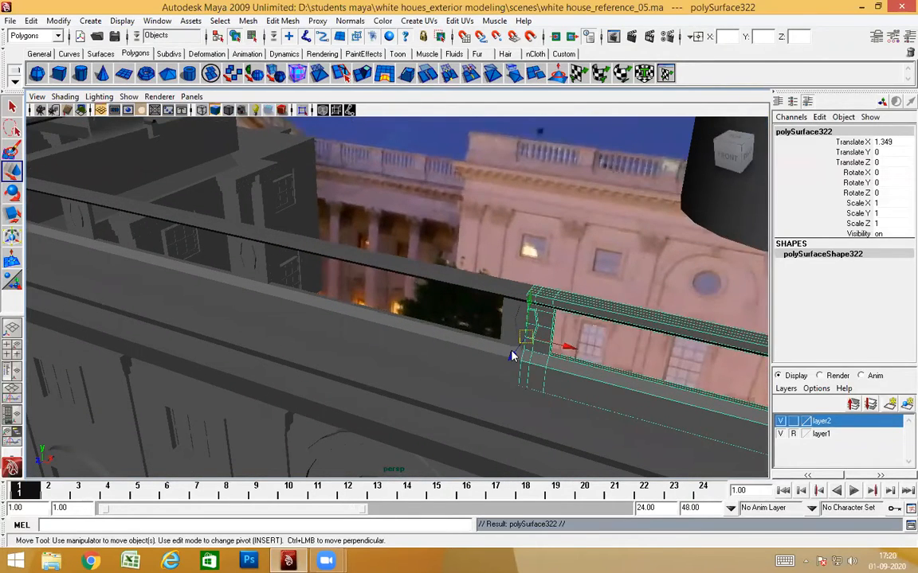
Snap the pivot of the second section's copy to its lower corner
alt+right_drag(574, 366, 514, 373)
alt+drag(513, 373, 531, 371)
alt+right_drag(530, 370, 588, 371)
alt+middle_drag(500, 355, 475, 351)
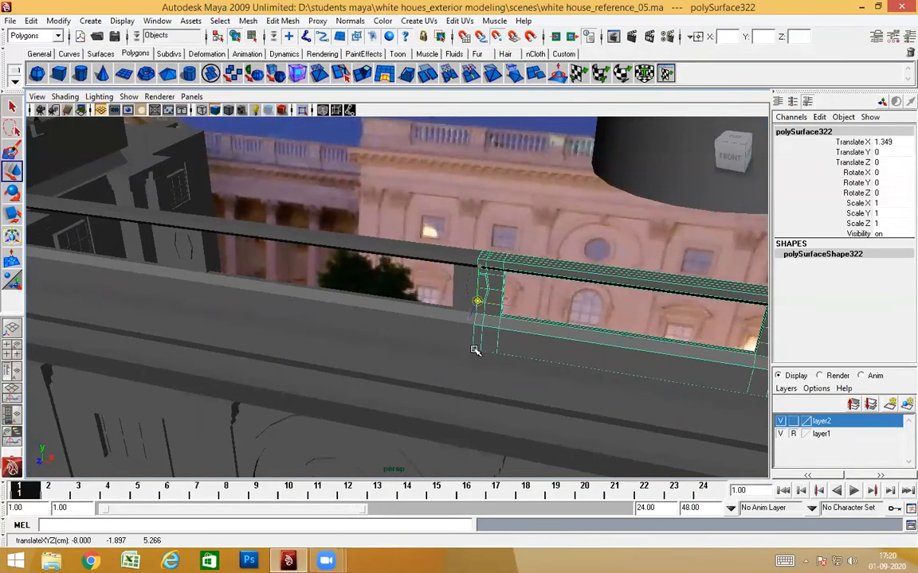
Move the second copied section to the colonnade parapet and snap it to the end of the first section
alt+right_drag(597, 386, 422, 402)
alt+middle_drag(247, 311, 438, 430)
alt+right_drag(442, 422, 564, 410)
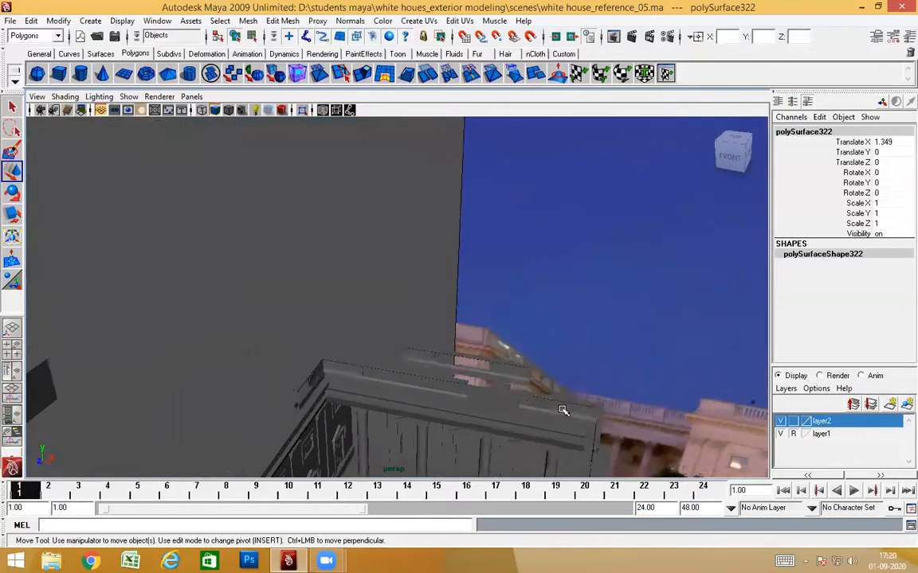
alt+middle_drag(563, 409, 477, 277)
alt+right_drag(476, 276, 559, 311)
alt+drag(559, 310, 550, 315)
alt+right_drag(390, 309, 436, 325)
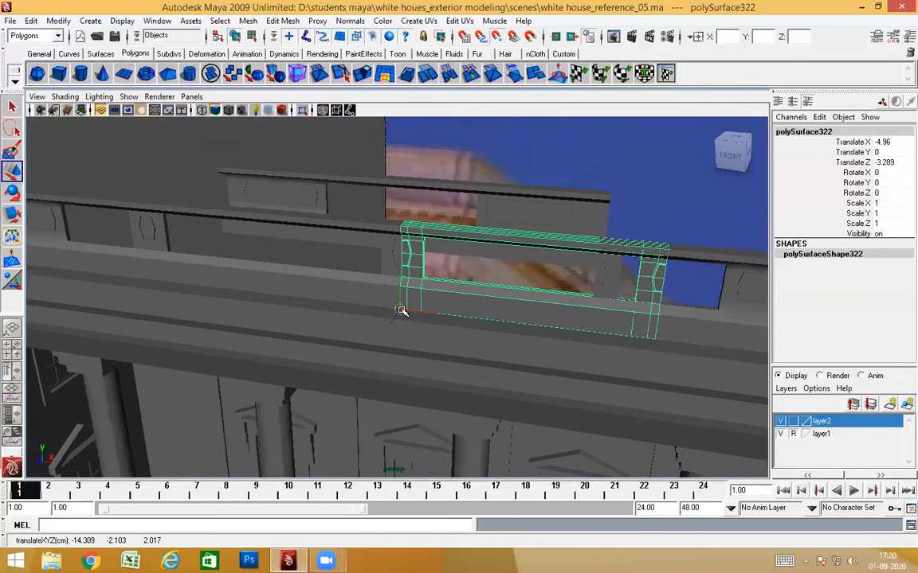
Select the detached parapet piece behind the colonnade and move it along X to Translate X 0.759
alt+drag(406, 339, 538, 353)
alt+right_drag(538, 353, 175, 301)
alt+drag(267, 343, 459, 320)
click(265, 197)
alt+drag(266, 199, 328, 266)
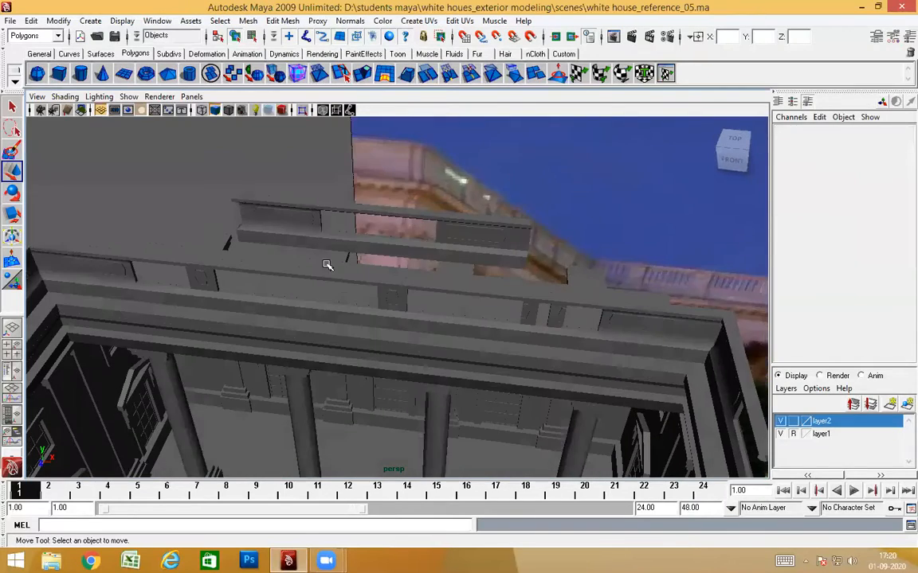
click(333, 250)
alt+drag(395, 370, 418, 339)
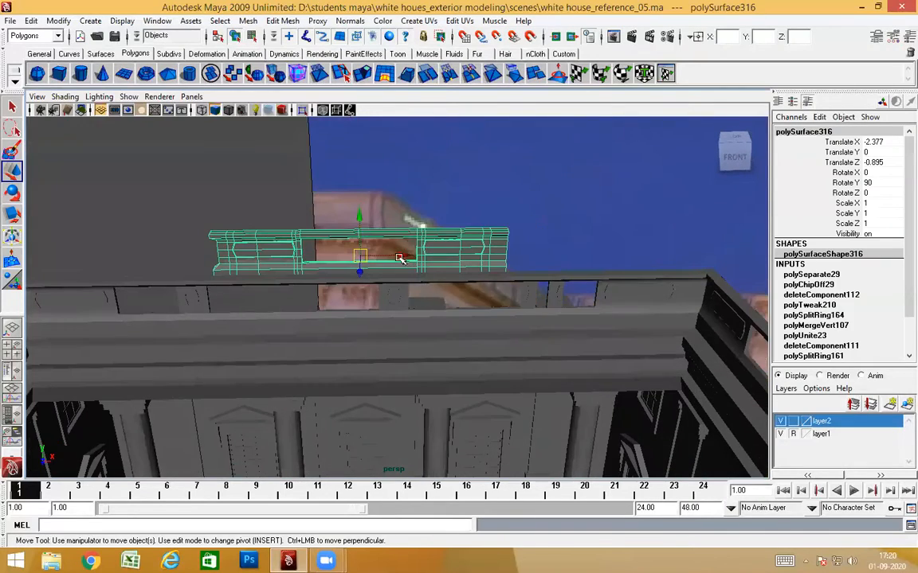
drag(399, 257, 788, 265)
Examine how the post spacing of the colonnade parapet compares with the courtyard wing's parapet and the columns below
scroll(409, 290, down, 5)
alt+middle_drag(409, 291, 463, 291)
scroll(364, 342, up, 5)
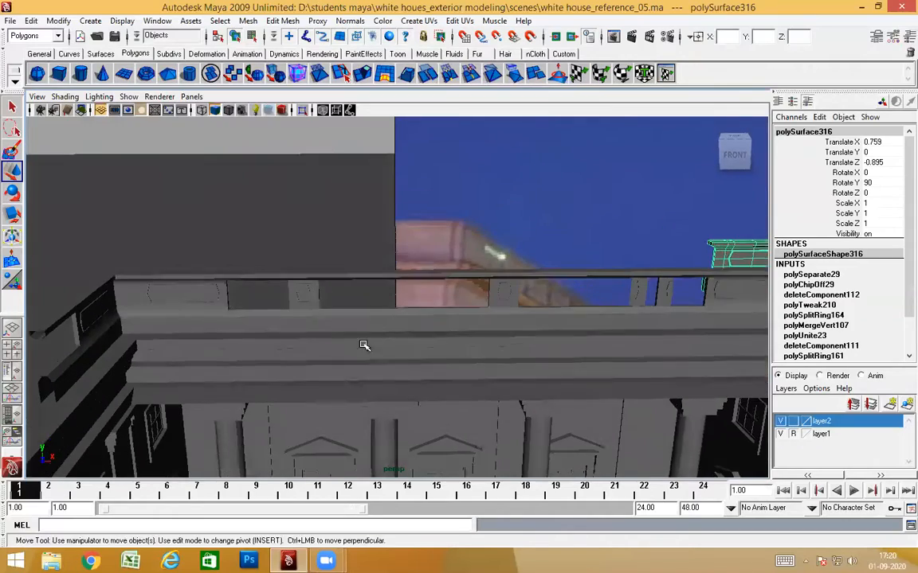
alt+middle_drag(403, 394, 414, 310)
alt+drag(414, 310, 407, 355)
scroll(411, 297, down, 5)
alt+middle_drag(407, 355, 229, 305)
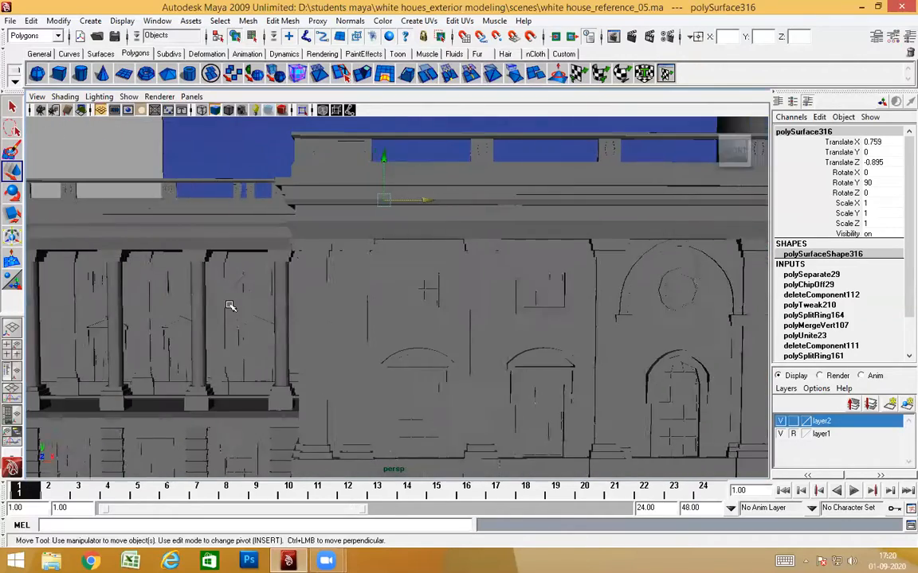
scroll(318, 309, down, 5)
alt+middle_drag(417, 313, 348, 327)
alt+drag(348, 328, 361, 330)
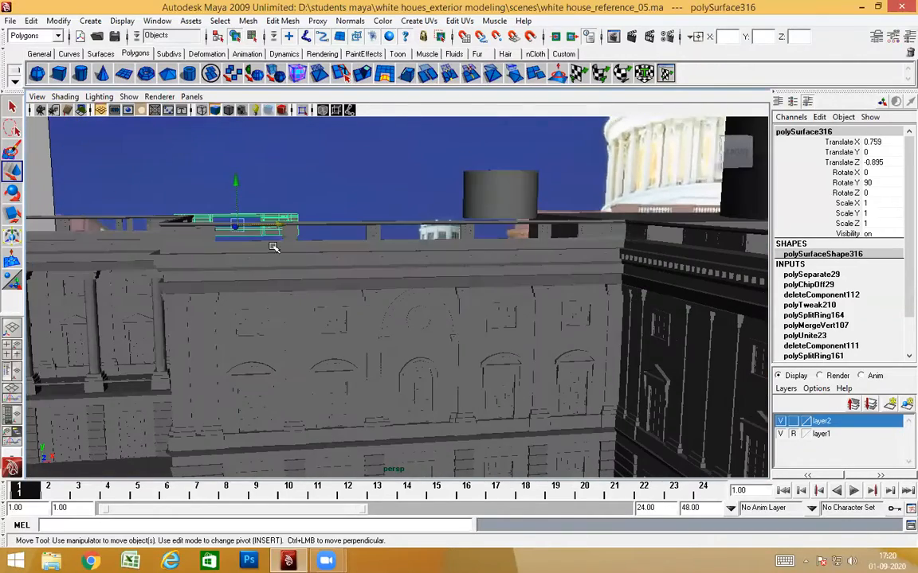
alt+drag(172, 363, 377, 376)
alt+middle_drag(547, 350, 411, 352)
alt+drag(411, 352, 455, 346)
alt+drag(347, 216, 402, 292)
mouse_move(462, 363)
alt+mouse_down()
mouse_move(465, 379)
mouse_move(477, 375)
alt+mouse_up()
scroll(481, 323, up, 3)
alt+middle_drag(469, 316, 398, 319)
scroll(398, 259, up, 2)
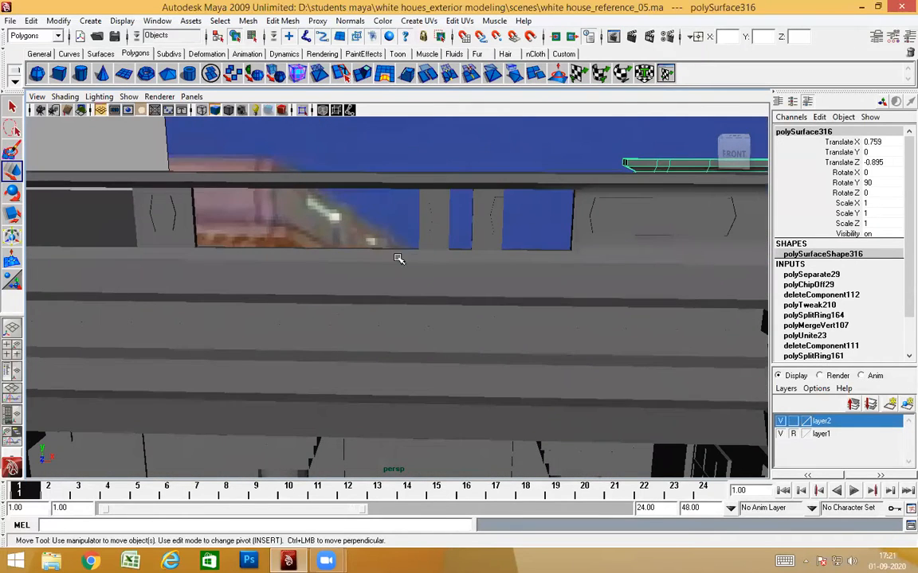
Select the second straight section on the colonnade parapet and show it in the front view as wireframe
click(398, 259)
scroll(389, 317, down, 5)
alt+drag(405, 337, 524, 348)
scroll(500, 339, up, 2)
alt+middle_drag(524, 348, 426, 316)
scroll(397, 309, down, 3)
scroll(397, 308, up, 5)
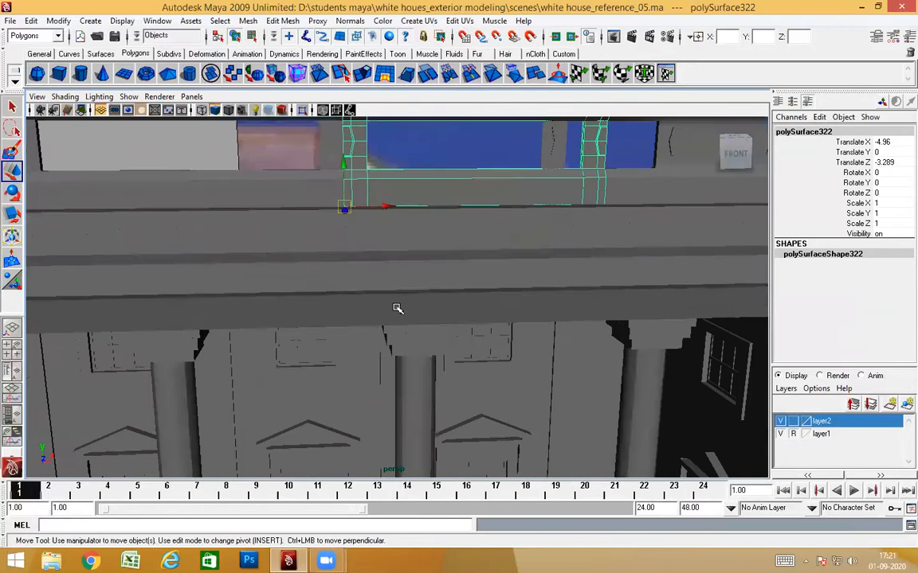
mouse_move(381, 312)
alt+mouse_down()
mouse_move(369, 313)
mouse_move(383, 302)
mouse_move(384, 321)
alt+mouse_up()
key(space)
alt+middle_drag(457, 326, 430, 276)
scroll(430, 281, up, 4)
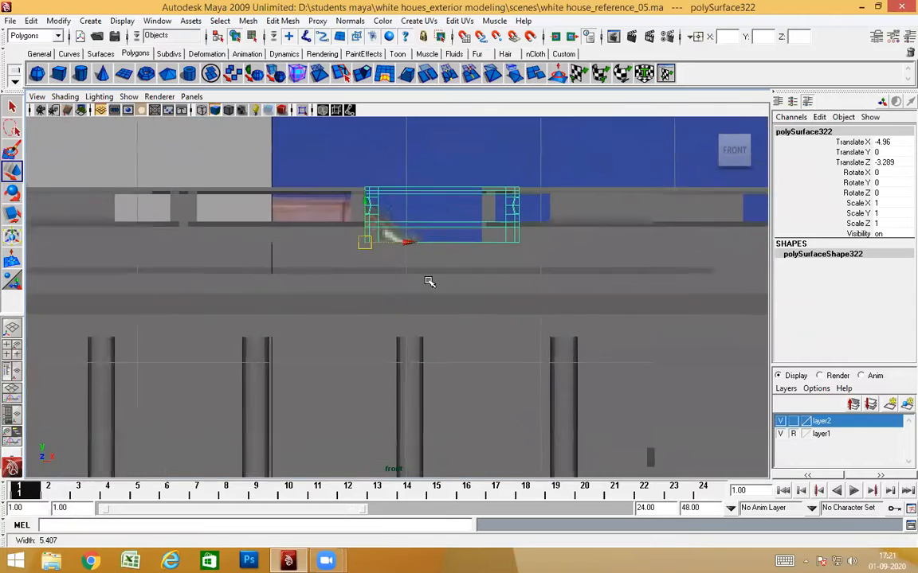
scroll(422, 283, up, 2)
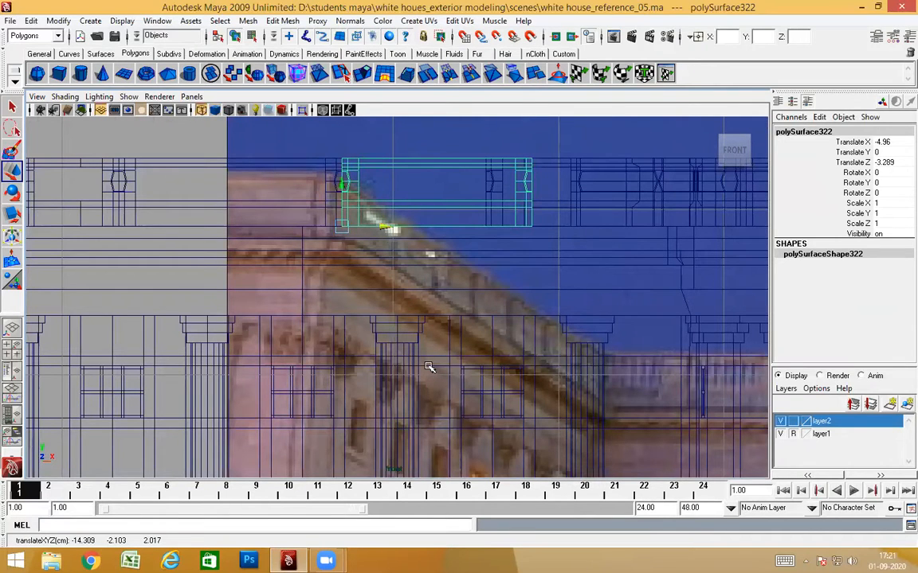
Move the second straight section along X, away from the first section, to Translate X -4.625
key(space)
drag(432, 262, 377, 299)
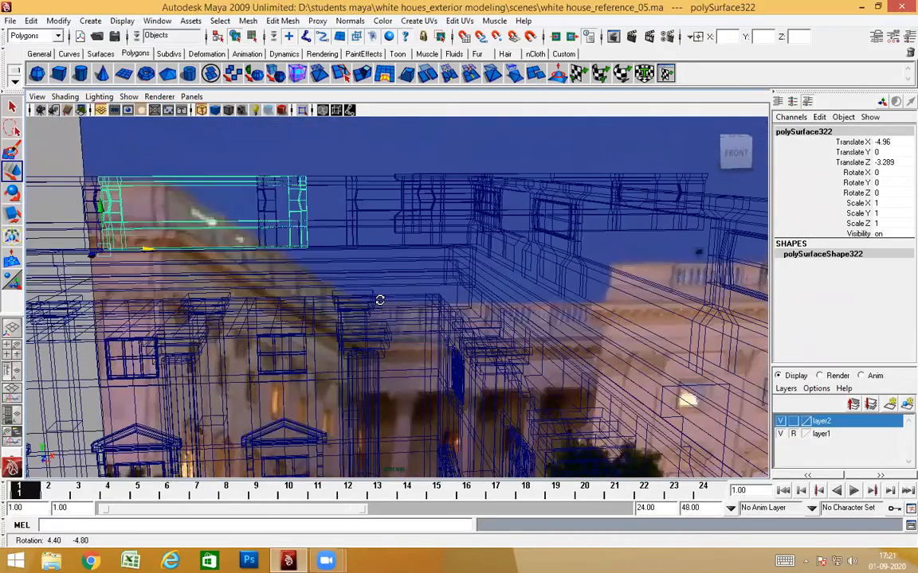
key(space)
drag(330, 277, 347, 335)
alt+middle_drag(346, 336, 364, 324)
alt+right_drag(365, 323, 428, 344)
alt+middle_drag(427, 344, 393, 332)
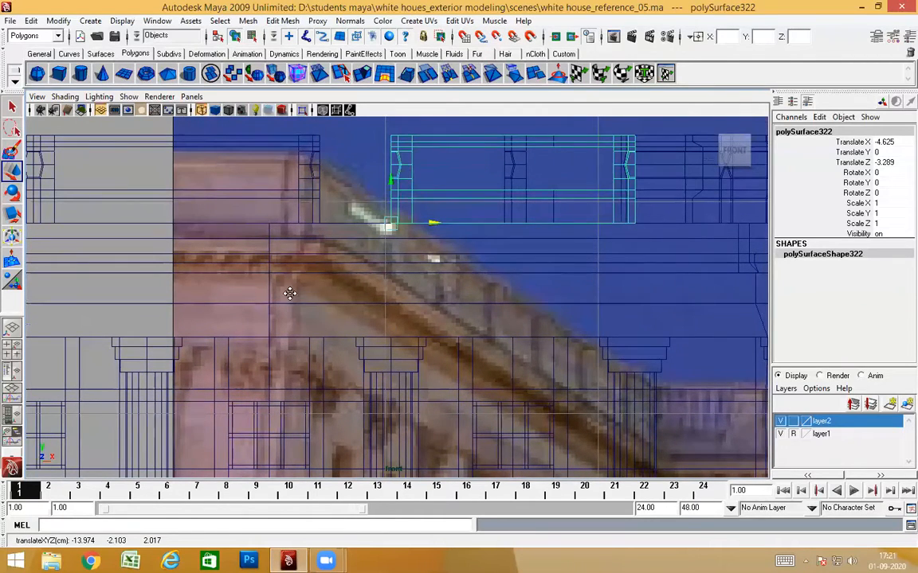
alt+middle_drag(289, 293, 452, 271)
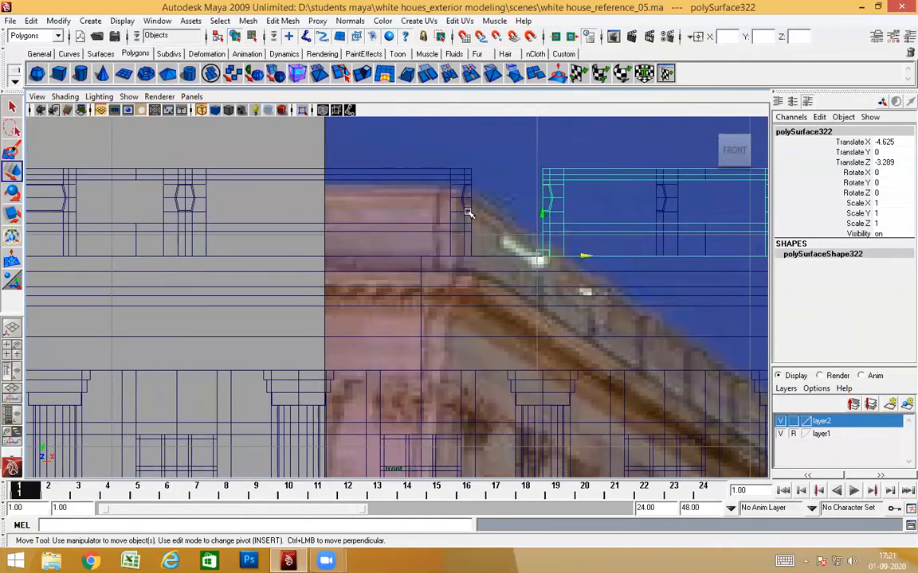
Move the first straight parapet section along X to Translate X -5.773, so its near end lines up with the column centre below
click(468, 214)
alt+middle_drag(434, 322, 386, 313)
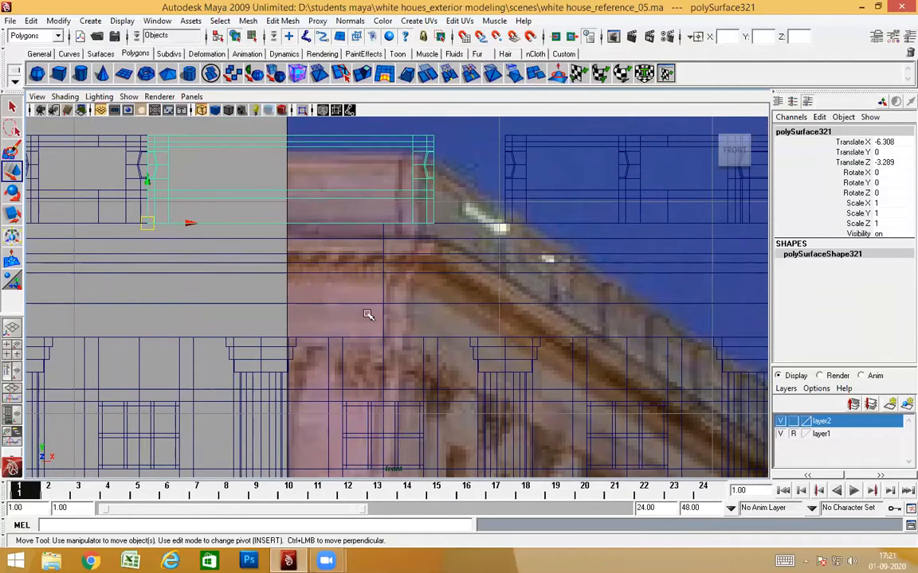
click(189, 221)
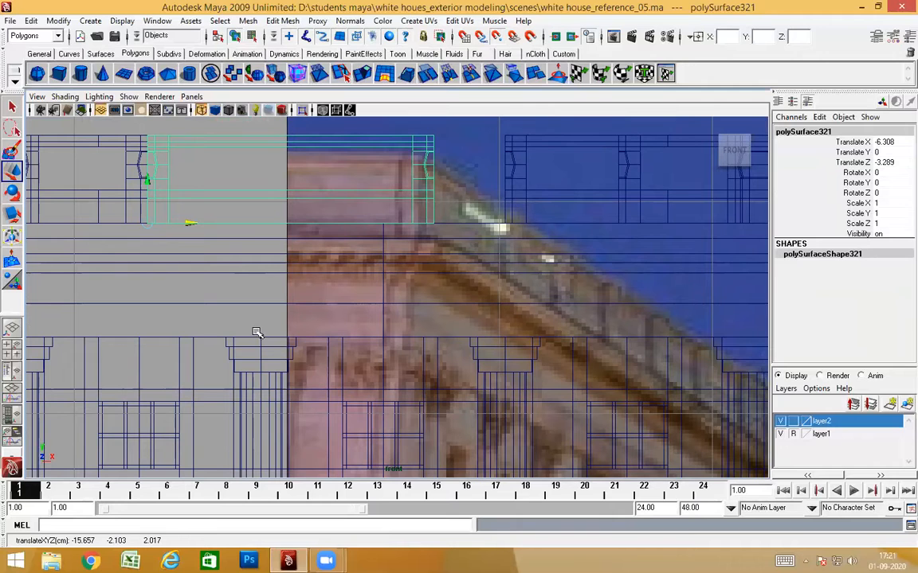
middle_drag(261, 337, 260, 343)
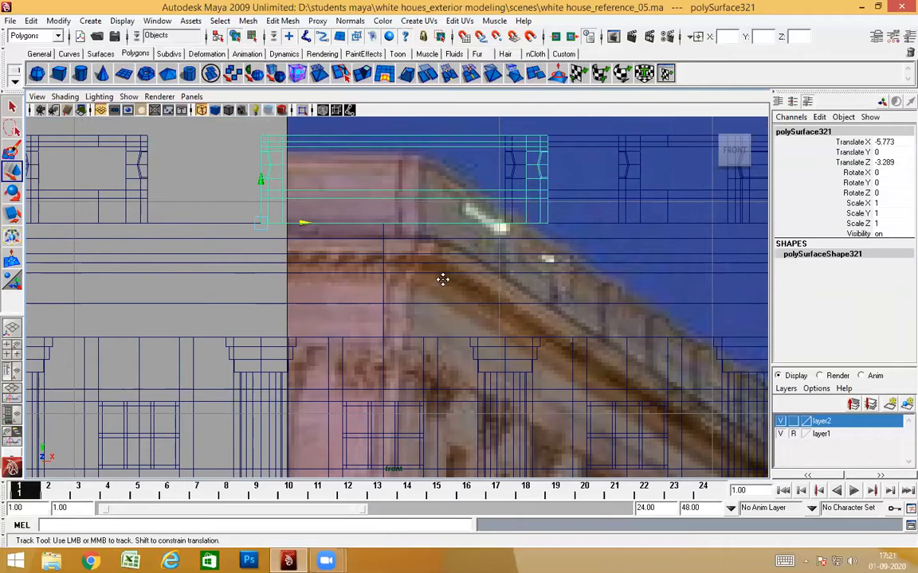
alt+middle_drag(443, 279, 389, 272)
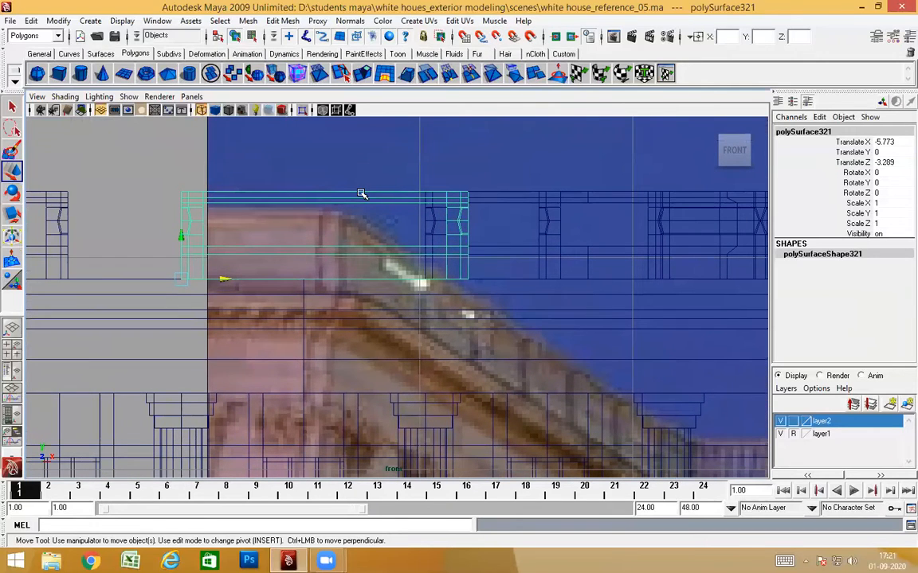
Snap the end-post vertices of the first straight section along X so they meet the start of the second straight section
right_drag(327, 190, 313, 190)
drag(363, 139, 506, 309)
scroll(705, 301, up, 5)
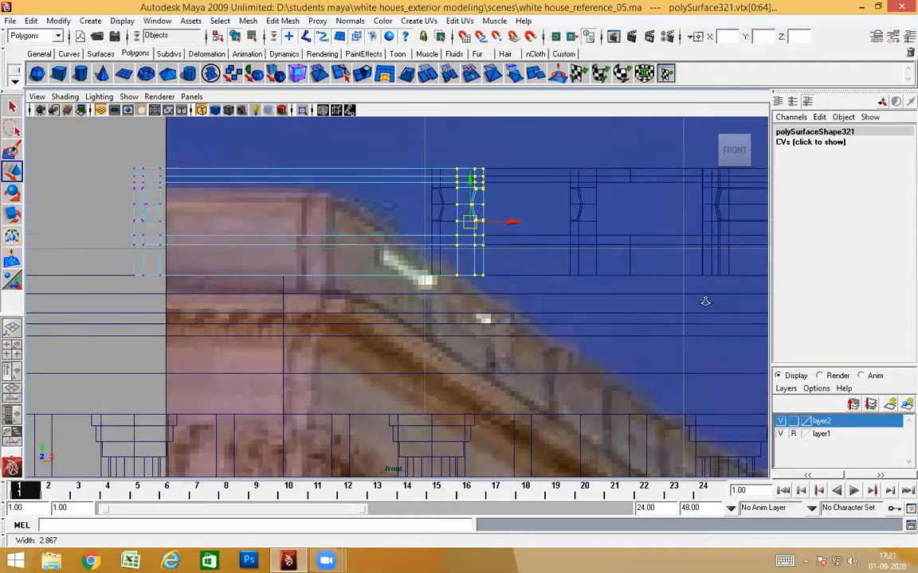
middle_click(486, 294)
key(Insert)
click(530, 295)
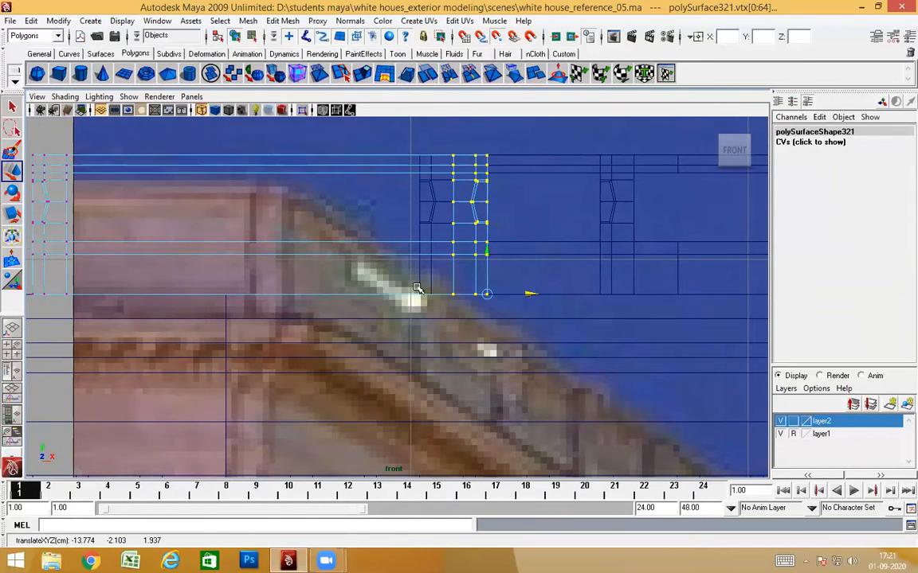
middle_drag(421, 294, 423, 304)
scroll(533, 322, down, 4)
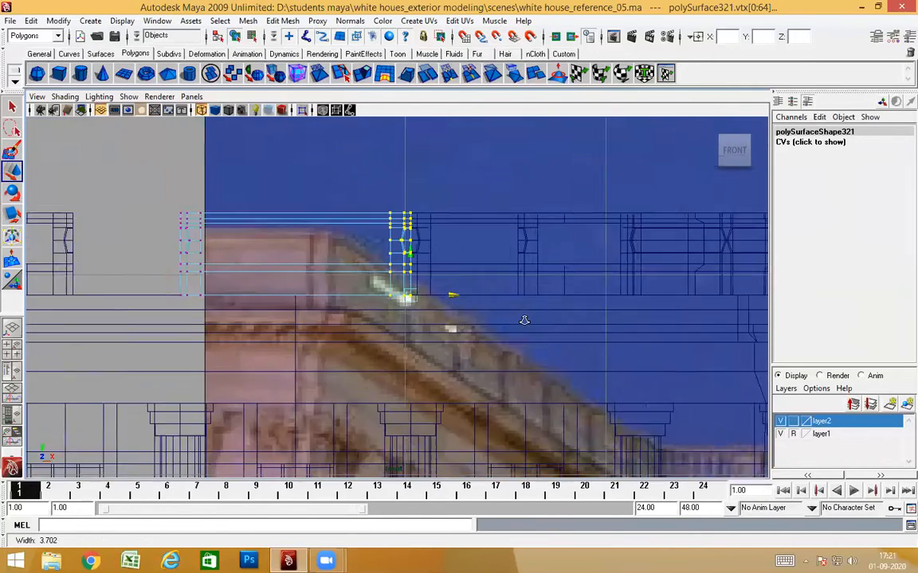
right_drag(388, 217, 455, 200)
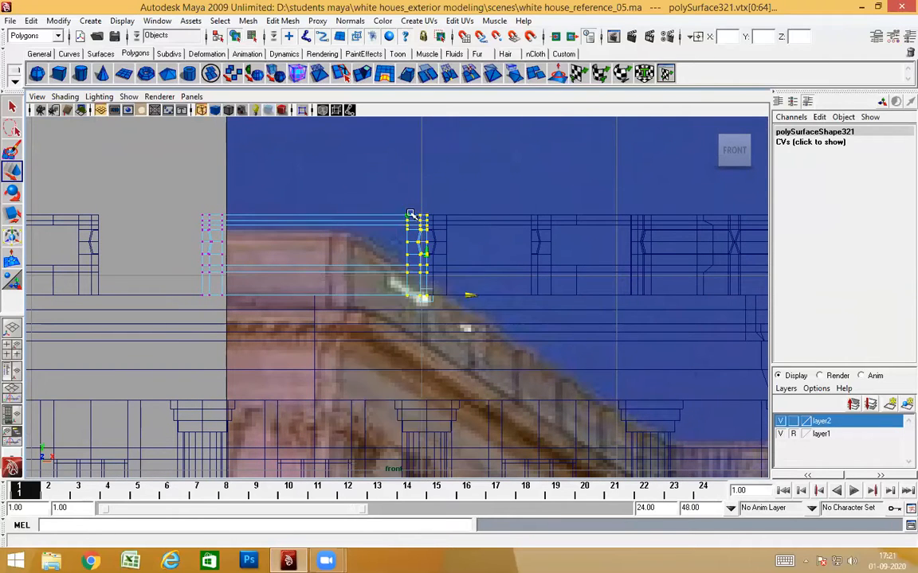
Examine how the colonnade parapet's posts, half-post piece and remaining gap line up with the columns below
alt+middle_drag(396, 315, 434, 316)
alt+middle_drag(462, 376, 470, 328)
alt+middle_drag(255, 301, 411, 325)
alt+right_drag(287, 252, 353, 262)
alt+middle_drag(357, 262, 380, 242)
alt+right_drag(407, 347, 393, 233)
alt+middle_drag(384, 313, 392, 323)
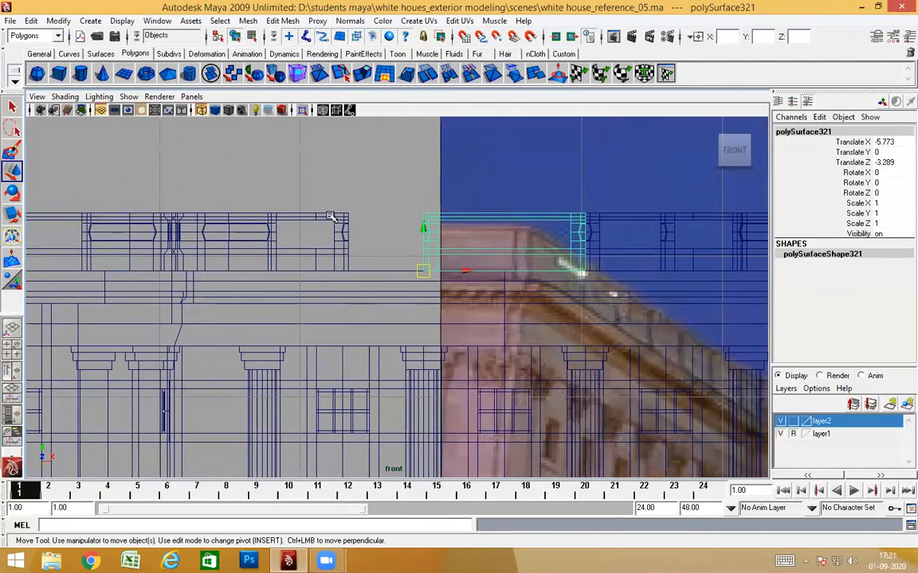
click(330, 216)
alt+right_drag(343, 291, 389, 291)
alt+middle_drag(388, 291, 407, 276)
alt+middle_drag(395, 342, 425, 233)
alt+middle_drag(352, 347, 396, 153)
alt+middle_drag(383, 346, 298, 502)
alt+middle_drag(299, 289, 300, 389)
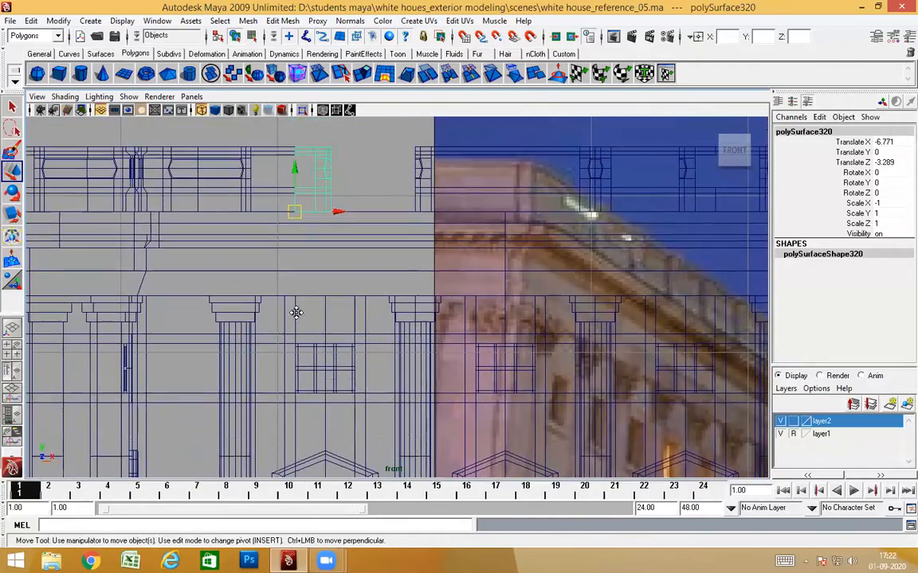
alt+middle_drag(295, 313, 292, 329)
alt+middle_drag(418, 304, 203, 298)
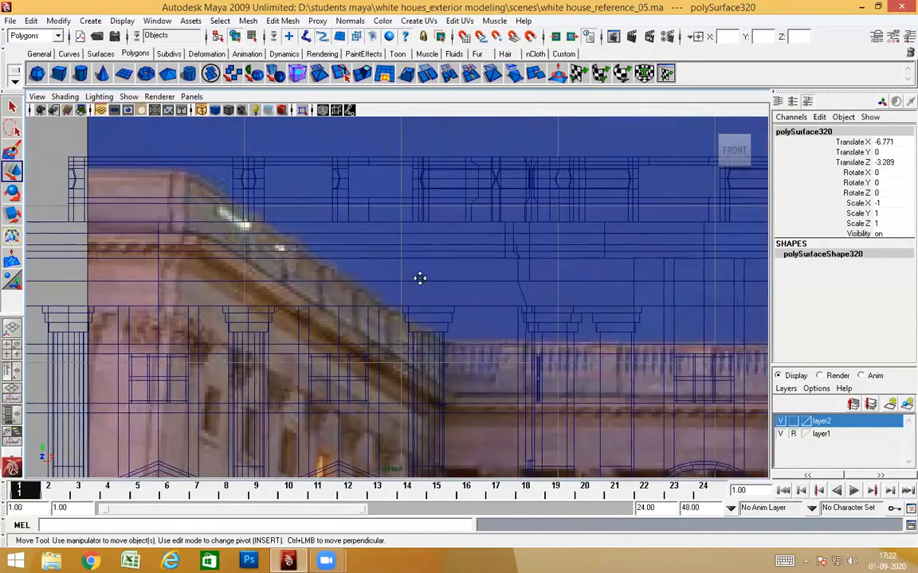
alt+middle_drag(420, 279, 460, 330)
alt+middle_drag(355, 327, 377, 305)
Select the second straight section and insert edge loops halfway along its upper rail and its base
click(381, 226)
click(411, 237)
scroll(461, 232, up, 3)
alt+middle_drag(493, 323, 471, 264)
mouse_move(465, 283)
alt+right_down()
mouse_move(439, 288)
mouse_move(476, 295)
alt+right_up()
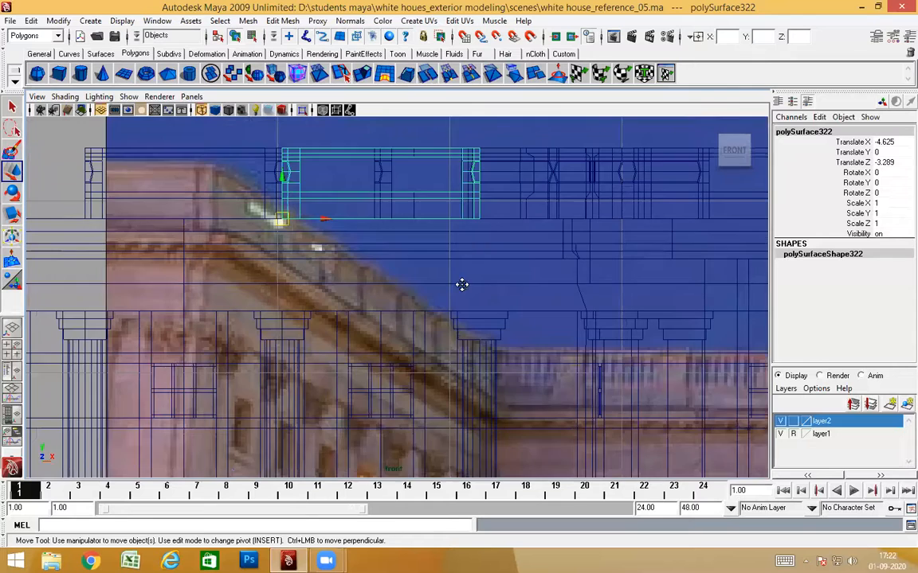
alt+middle_drag(461, 284, 451, 360)
alt+right_drag(395, 272, 409, 264)
alt+right_drag(429, 302, 444, 302)
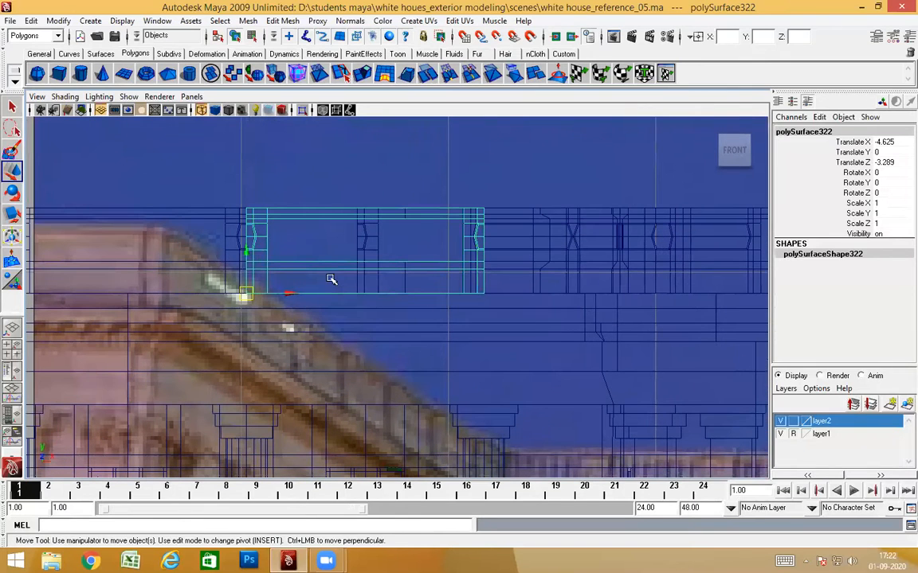
mouse_move(321, 263)
right_down()
mouse_move(327, 215)
mouse_move(305, 259)
mouse_move(336, 270)
right_up()
click(331, 216)
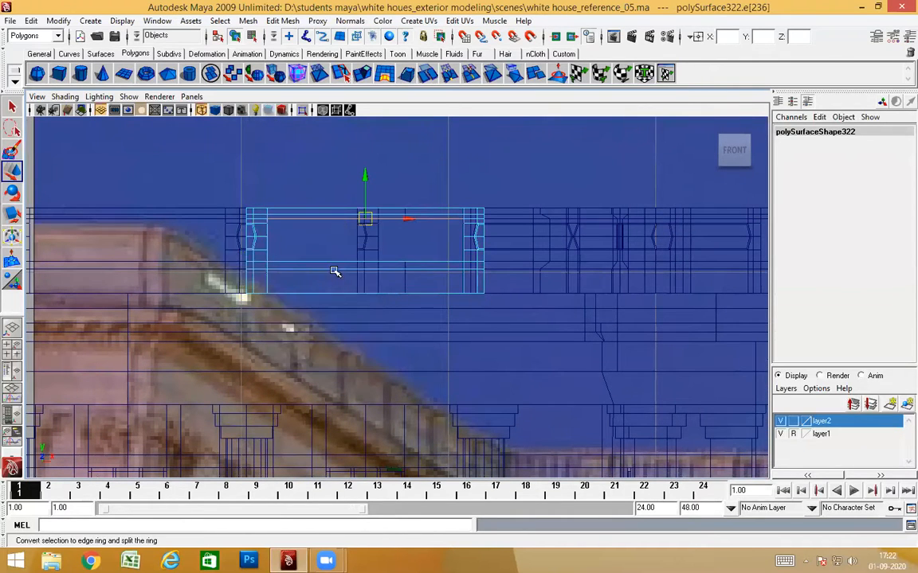
click(334, 296)
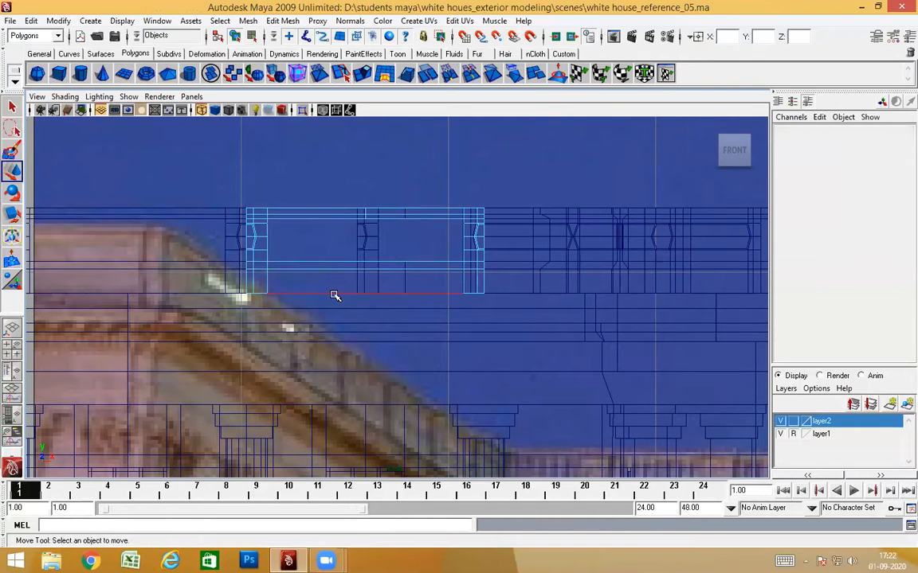
click(335, 296)
Delete the section's faces beyond the new cuts and pull the vertices of its open end back along X
alt+middle_drag(436, 305, 434, 322)
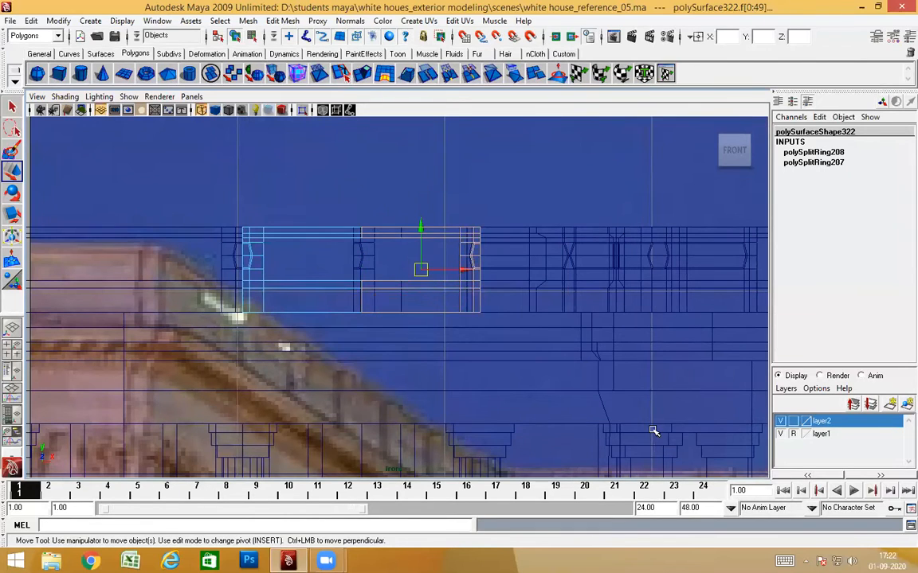
key(Delete)
right_drag(309, 232, 260, 223)
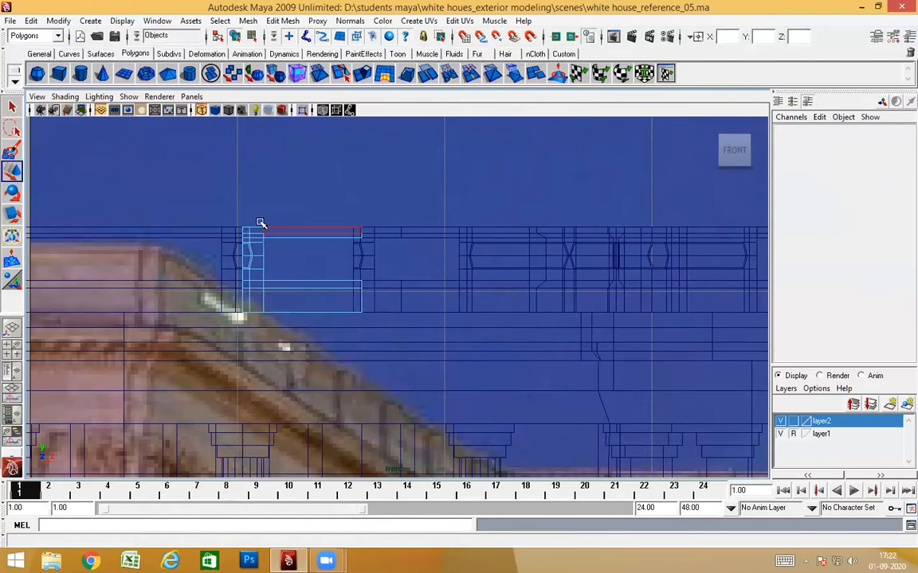
drag(428, 372, 395, 271)
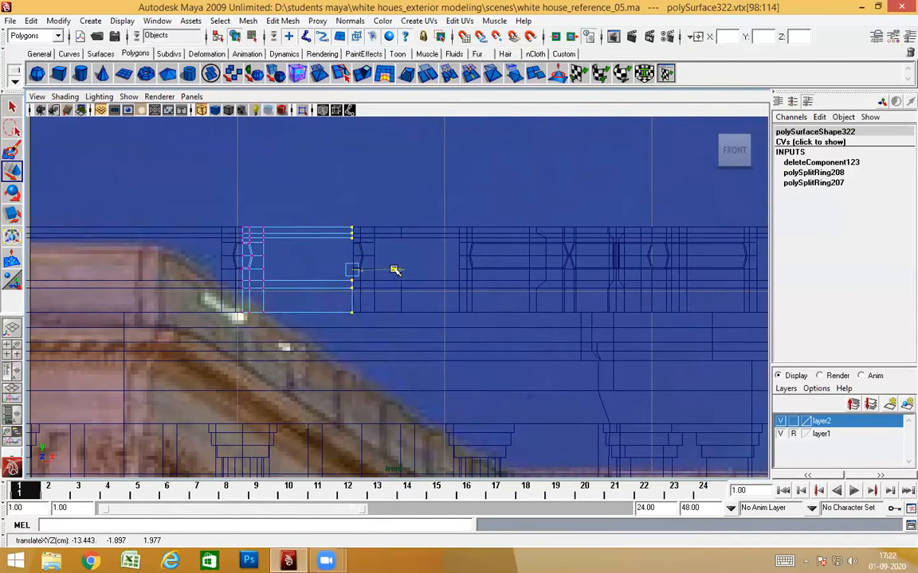
right_drag(289, 229, 335, 210)
Delete the leftover half-post piece between the shortened second section and the corner piece
click(467, 370)
click(400, 305)
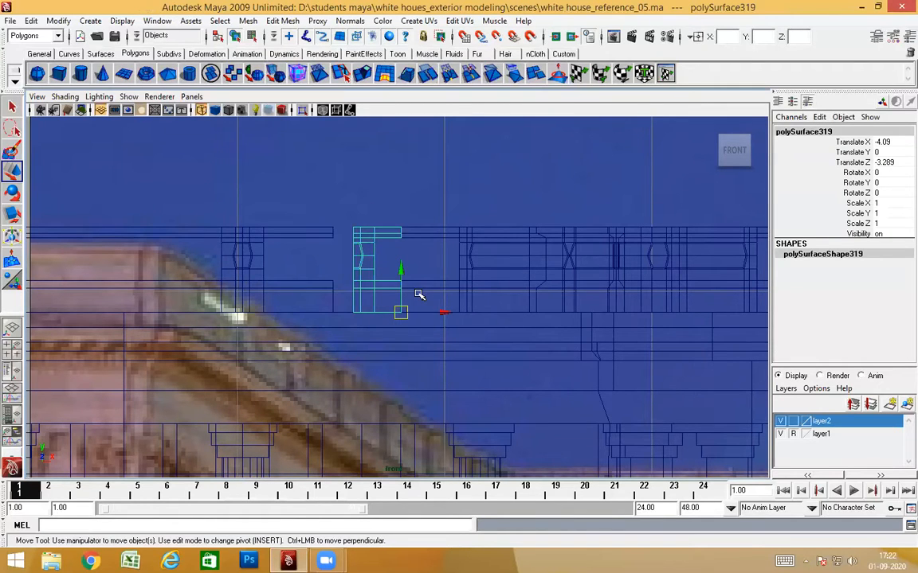
key(Delete)
Snap the open-end vertices of the second section along X to the open end of the corner piece, closing the gap
scroll(422, 318, up, 2)
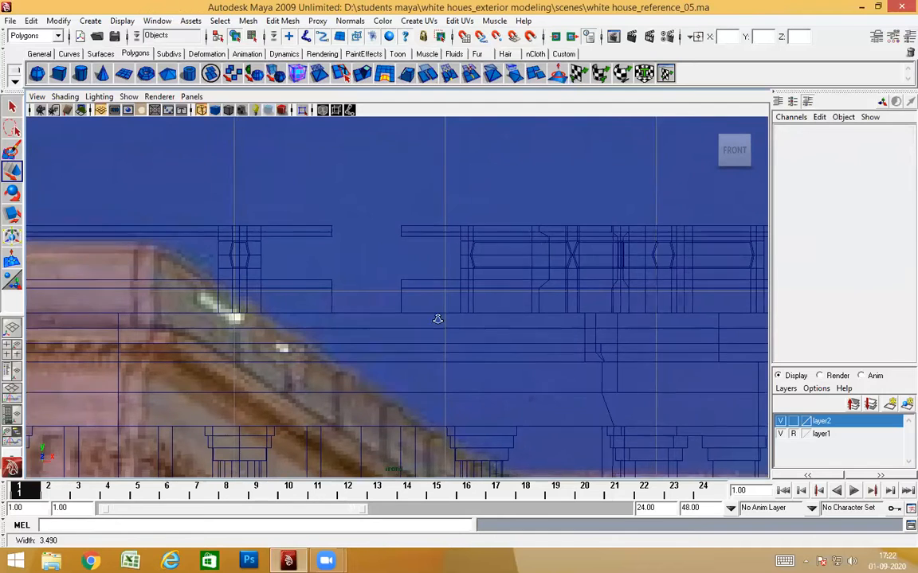
alt+middle_drag(474, 296, 455, 315)
scroll(484, 305, up, 1)
scroll(498, 325, up, 2)
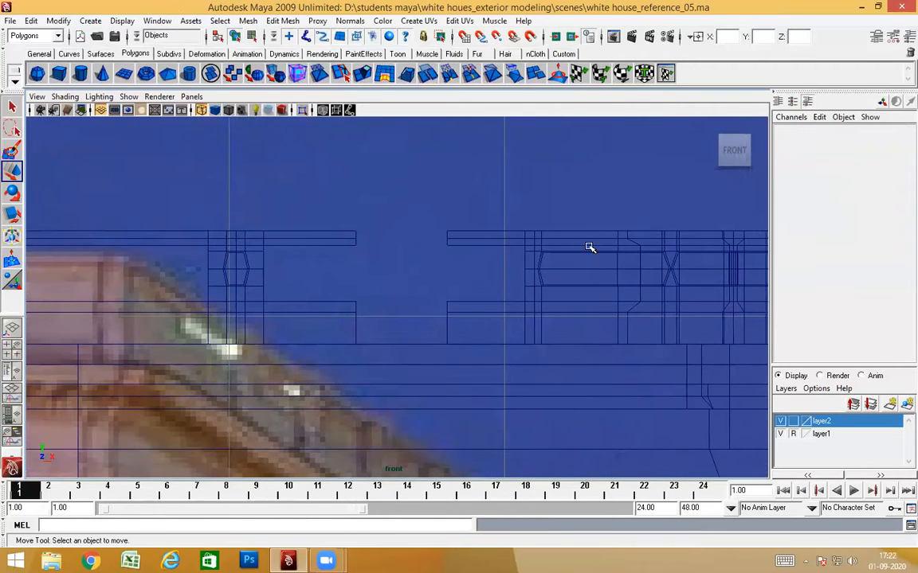
mouse_move(431, 348)
alt+right_down()
mouse_move(424, 352)
mouse_move(448, 344)
alt+right_up()
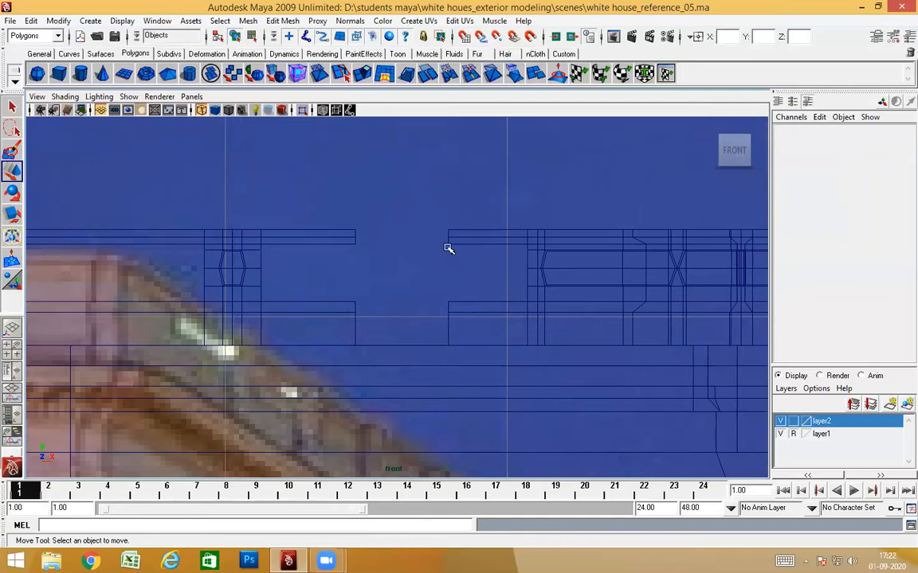
scroll(382, 282, up, 2)
alt+middle_drag(404, 283, 402, 286)
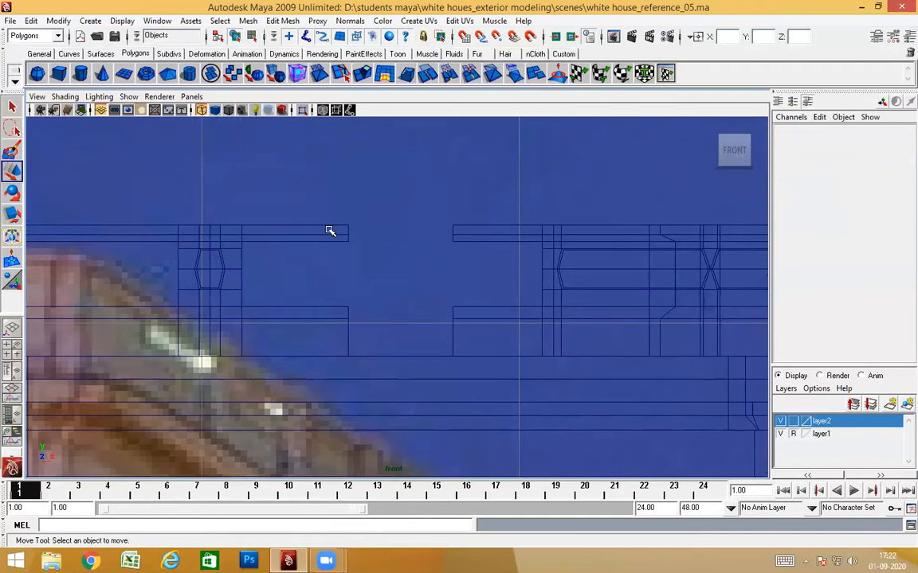
scroll(329, 228, up, 2)
click(342, 230)
right_drag(337, 228, 303, 225)
drag(287, 175, 383, 368)
click(384, 290)
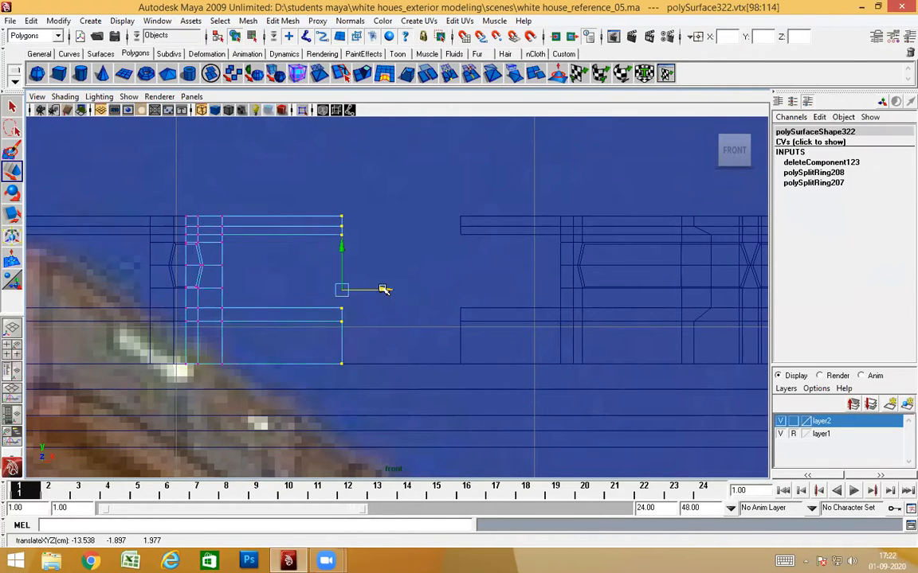
middle_drag(466, 312, 462, 316)
right_drag(460, 224, 492, 220)
Select the corner piece and examine the joined colonnade parapet in a shaded perspective view
click(485, 277)
key(space)
drag(485, 277, 486, 255)
alt+drag(399, 299, 390, 313)
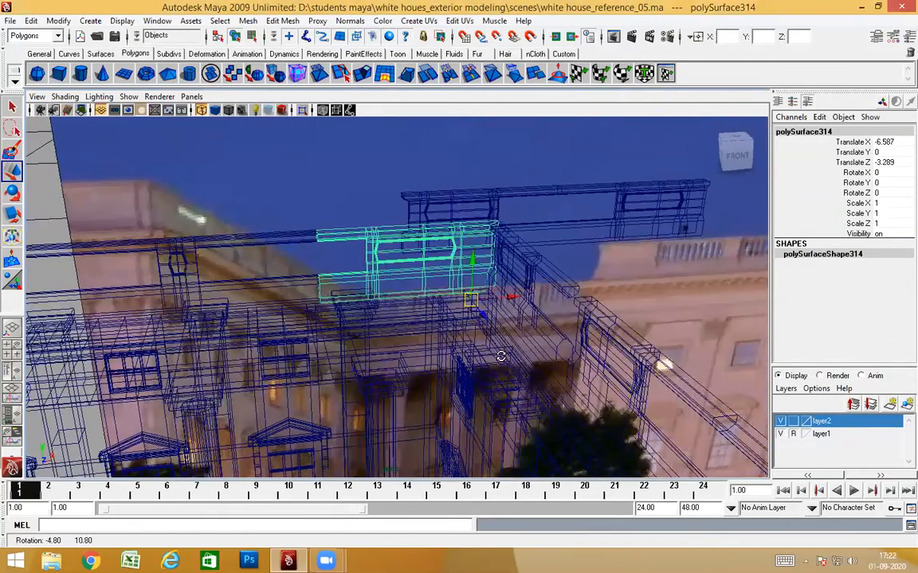
alt+right_drag(362, 313, 395, 313)
mouse_move(397, 313)
alt+mouse_down()
mouse_move(385, 316)
mouse_move(406, 337)
mouse_move(399, 303)
mouse_move(403, 322)
mouse_move(518, 373)
mouse_move(492, 350)
mouse_move(415, 352)
mouse_move(323, 232)
alt+mouse_up()
key(5)
scroll(388, 317, down, 5)
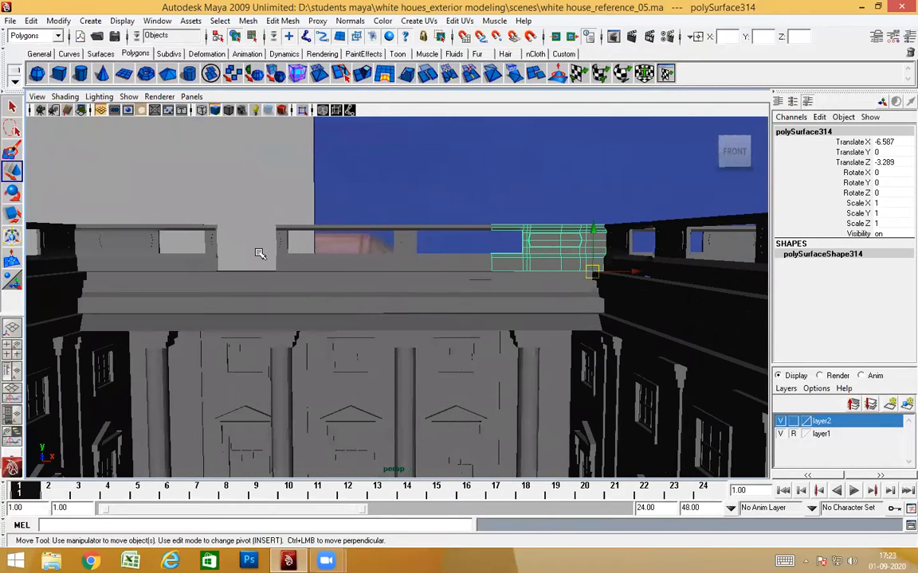
Try to delete the half-post piece beside the remaining parapet gap, and undo the deletion
alt+middle_drag(327, 307, 351, 288)
click(350, 288)
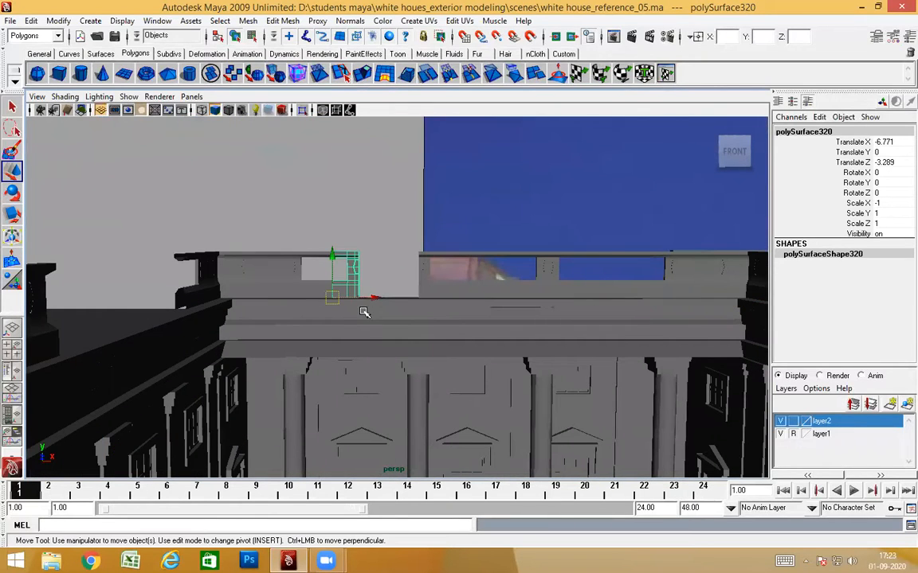
key(Delete)
alt+drag(404, 341, 348, 320)
click(348, 319)
alt+drag(391, 374, 417, 384)
key(ctrl+z)
key(ctrl+z)
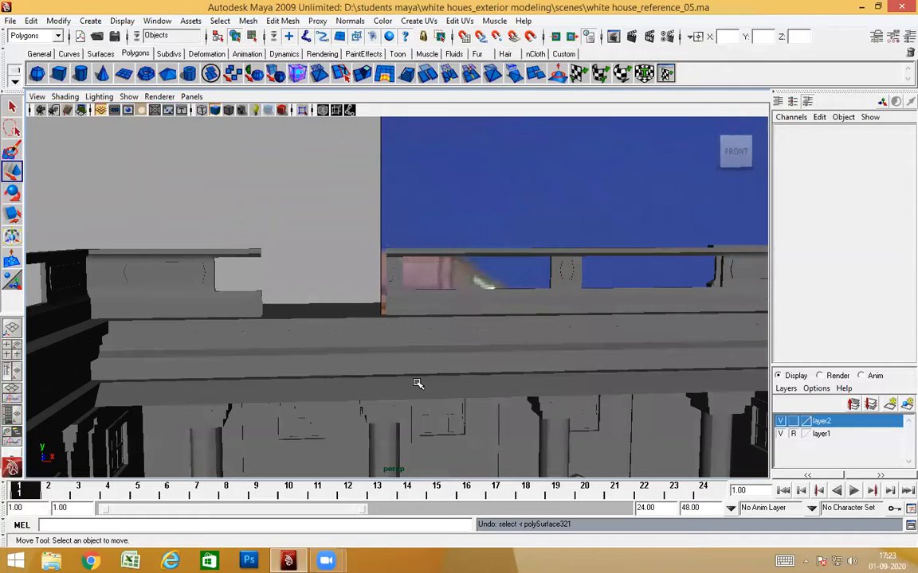
Show the half-post piece in the front view as wireframe and snap its pivot to the lower corner facing the gap
scroll(385, 362, up, 1)
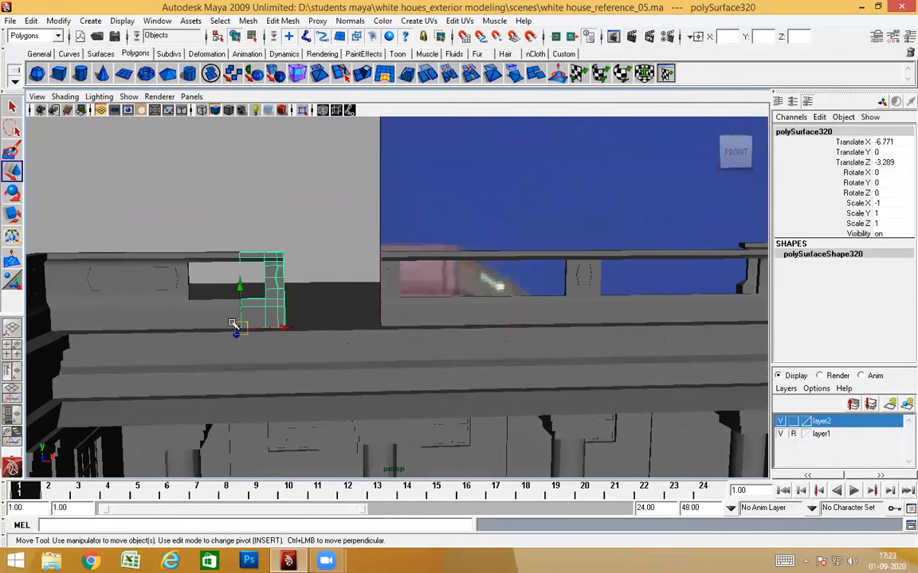
scroll(229, 292, up, 4)
key(space)
drag(377, 341, 383, 379)
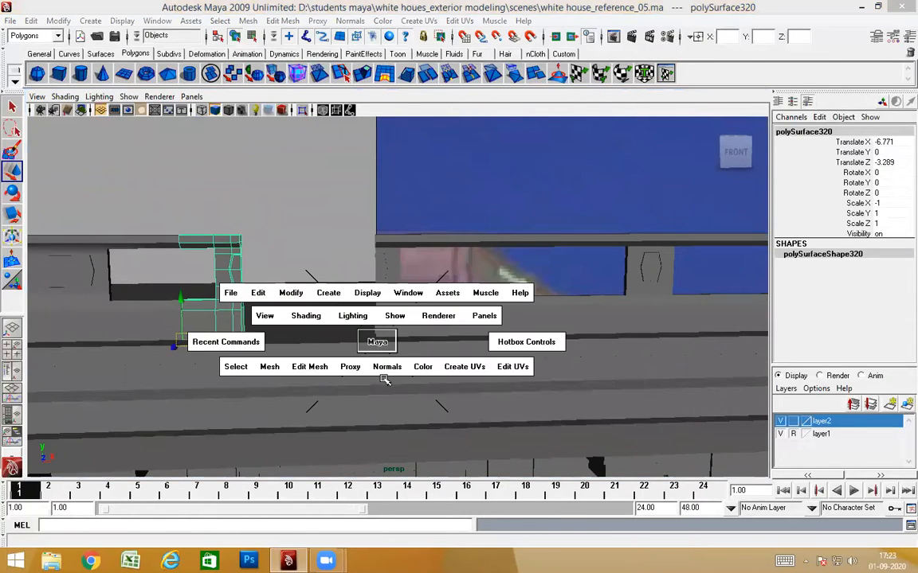
alt+middle_drag(383, 379, 715, 367)
alt+middle_drag(338, 338, 764, 331)
alt+middle_drag(444, 333, 338, 306)
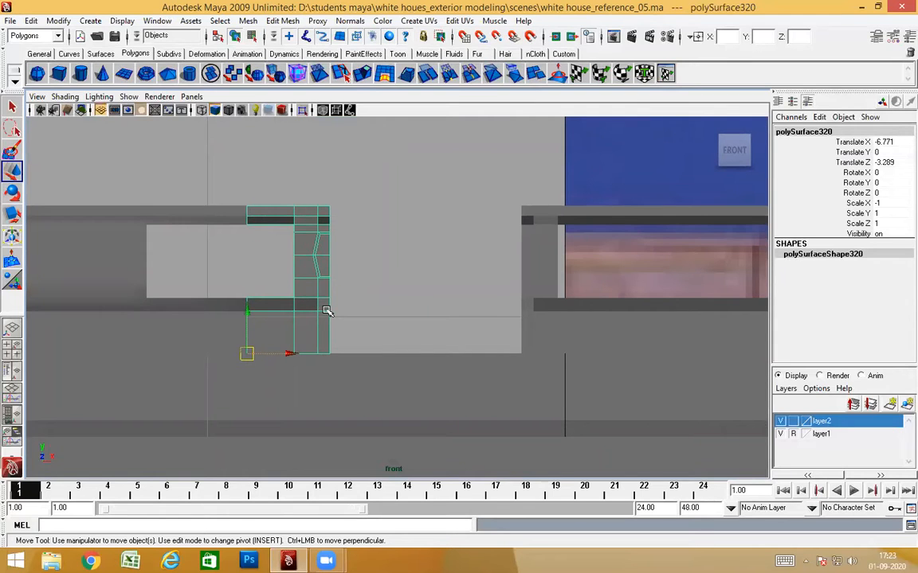
key(4)
key(Insert)
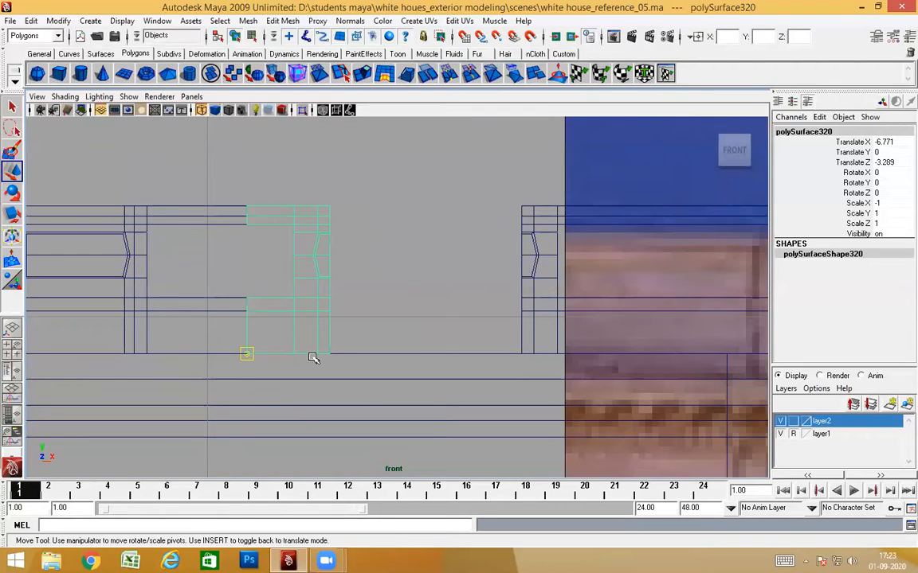
middle_click(331, 353)
key(Insert)
Snap the half-post piece along X across the gap against the end post of the first straight section
drag(370, 354, 453, 375)
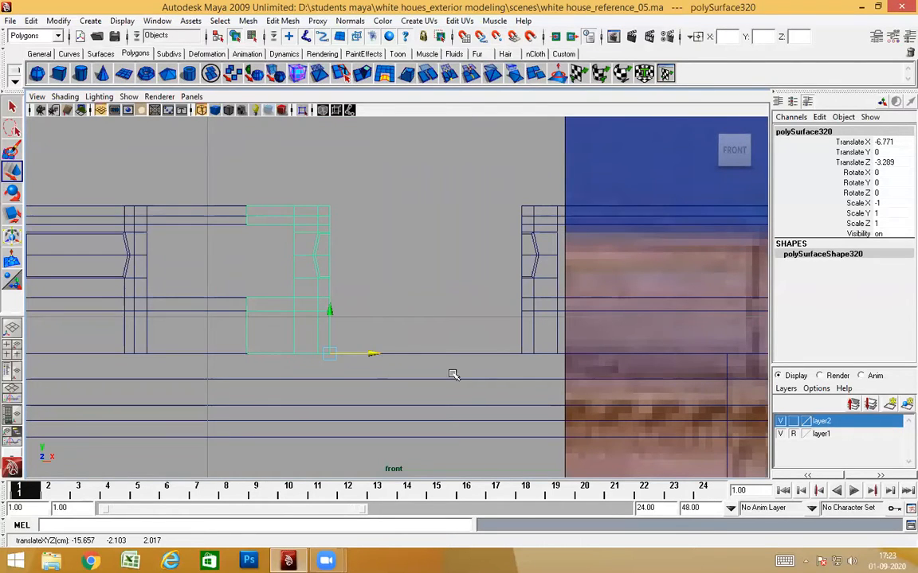
drag(520, 351, 521, 363)
right_click(522, 256)
click(490, 356)
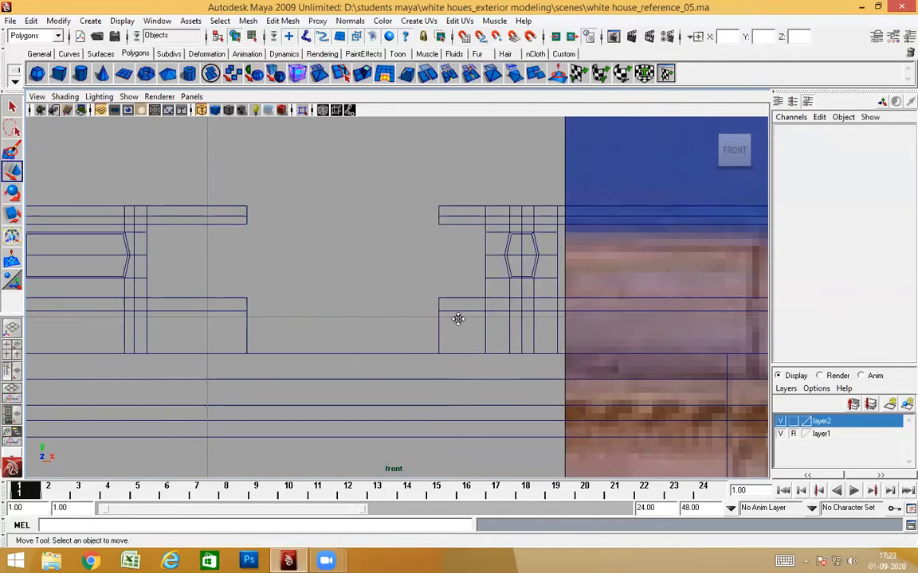
Snap the open-end vertices of the half-post piece along X across the gap to the neighbouring section's end, then return to object mode
alt+middle_drag(458, 320, 466, 339)
click(471, 243)
right_drag(477, 236, 441, 235)
mouse_move(364, 317)
alt+middle_down()
mouse_move(551, 322)
mouse_move(377, 309)
alt+middle_up()
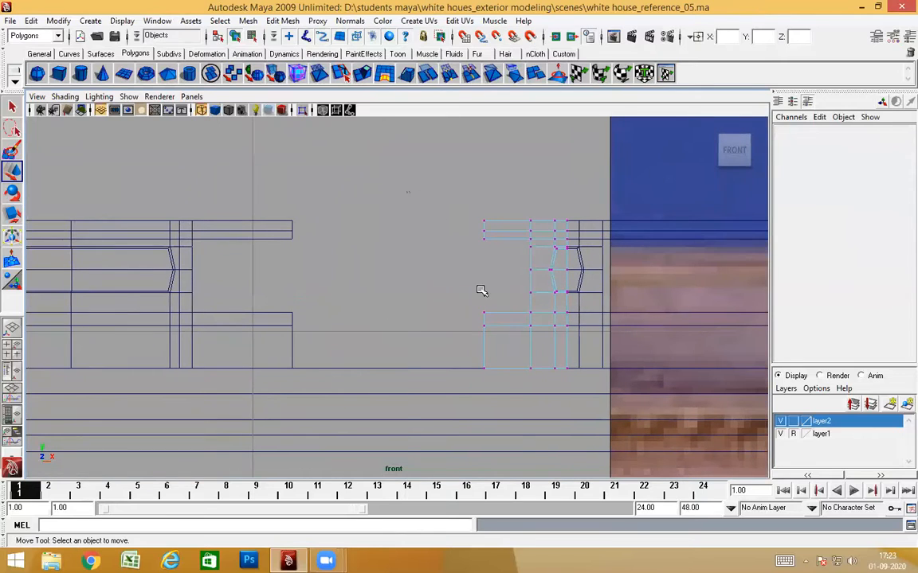
drag(515, 454, 515, 454)
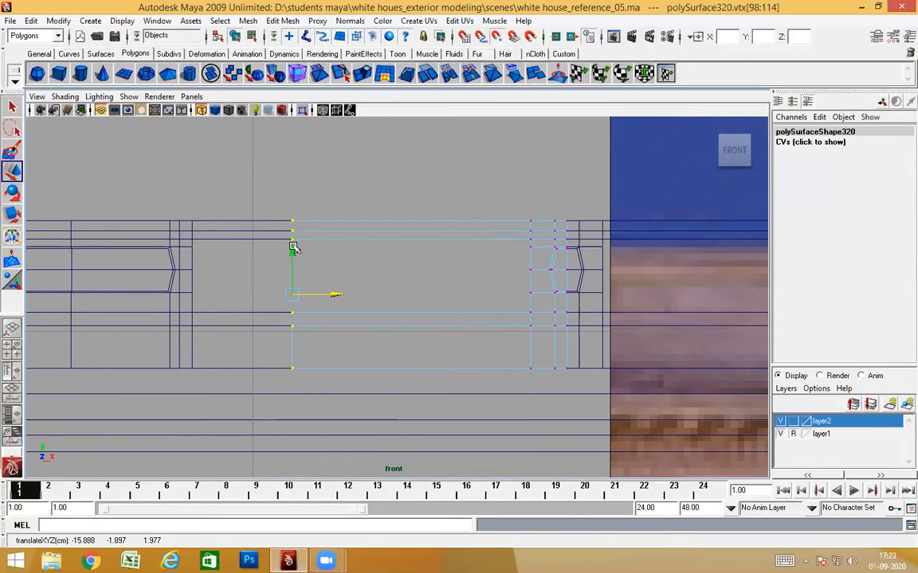
right_drag(293, 233, 343, 215)
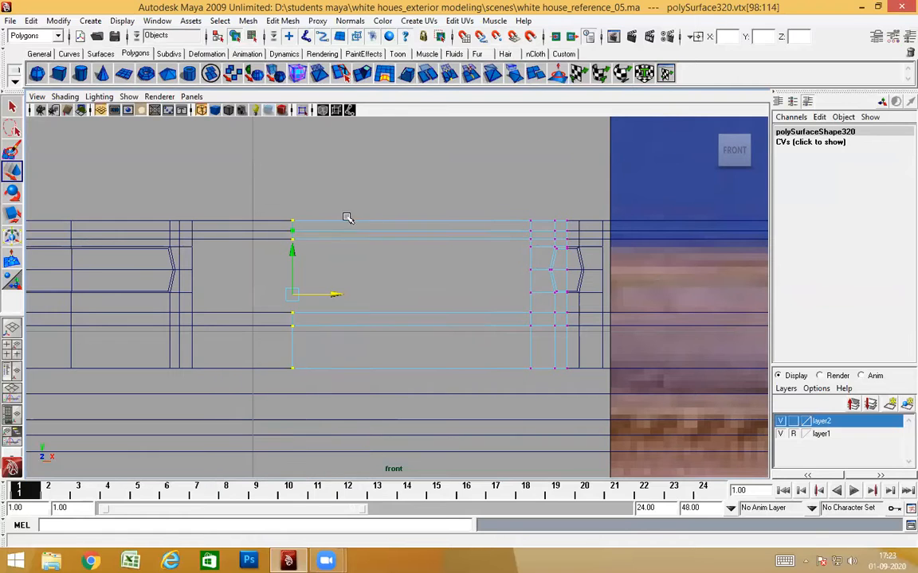
click(410, 243)
Examine the closed parapet run above the colonnade in a shaded perspective view, including its meeting with the side wing
key(space)
drag(423, 252, 423, 231)
mouse_move(448, 328)
alt+mouse_down()
mouse_move(452, 337)
mouse_move(441, 333)
mouse_move(460, 365)
mouse_move(404, 292)
alt+mouse_up()
key(5)
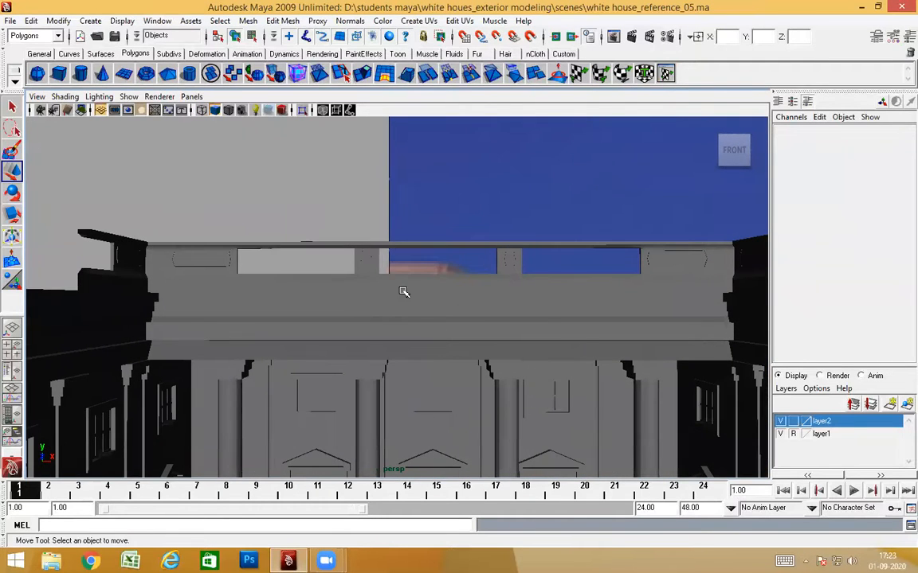
alt+drag(524, 277, 499, 346)
alt+drag(490, 307, 337, 313)
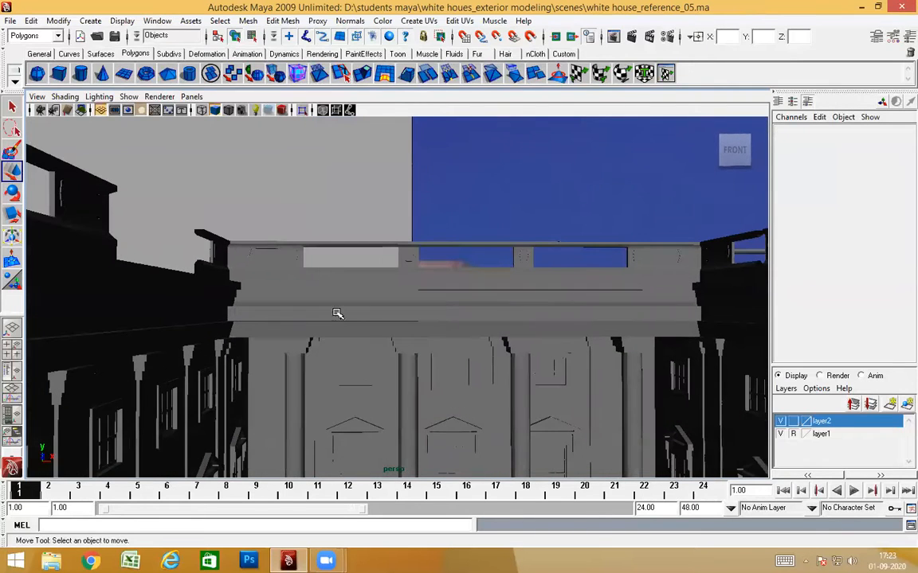
alt+drag(316, 351, 369, 416)
key(space)
alt+right_drag(367, 415, 311, 392)
key(space)
drag(324, 389, 323, 350)
alt+drag(392, 408, 446, 362)
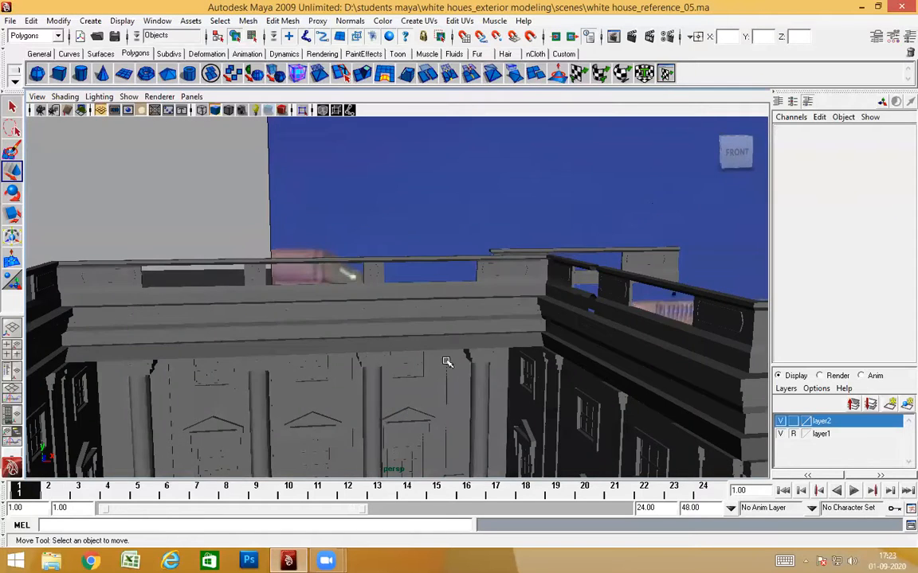
scroll(430, 357, up, 4)
alt+middle_drag(387, 336, 377, 347)
alt+drag(378, 347, 364, 351)
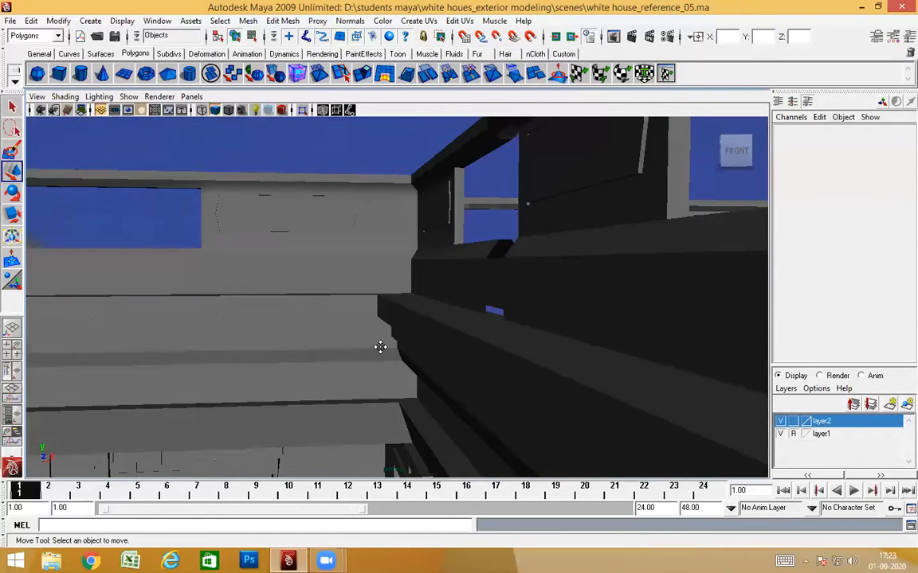
alt+middle_drag(380, 348, 422, 299)
Select the colonnade's corner parapet piece with the column capital below it and compare their alignment in the front and perspective views
click(405, 416)
alt+drag(428, 422, 418, 439)
click(358, 159)
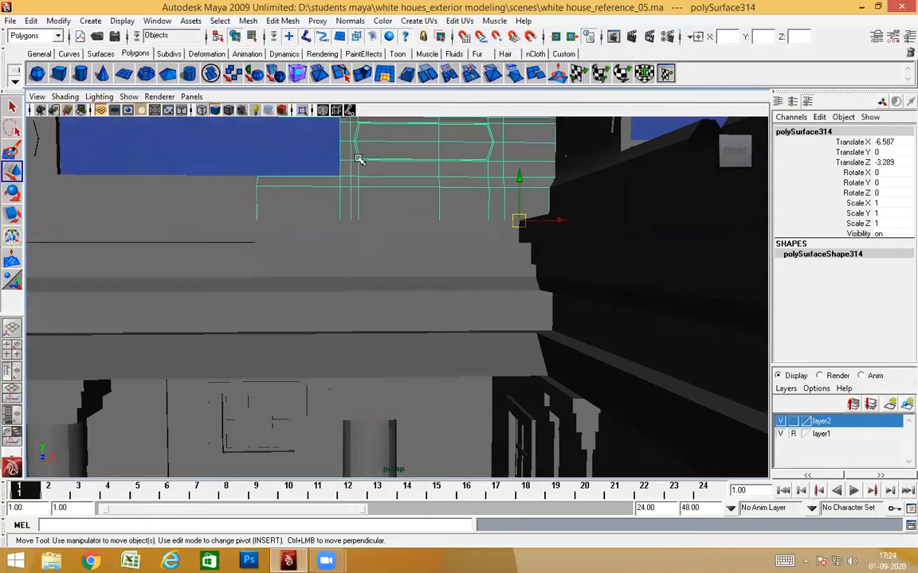
shift+click(370, 413)
key(space)
drag(387, 322, 436, 378)
alt+middle_drag(664, 342, 477, 330)
alt+right_drag(477, 329, 900, 430)
alt+middle_drag(584, 398, 511, 314)
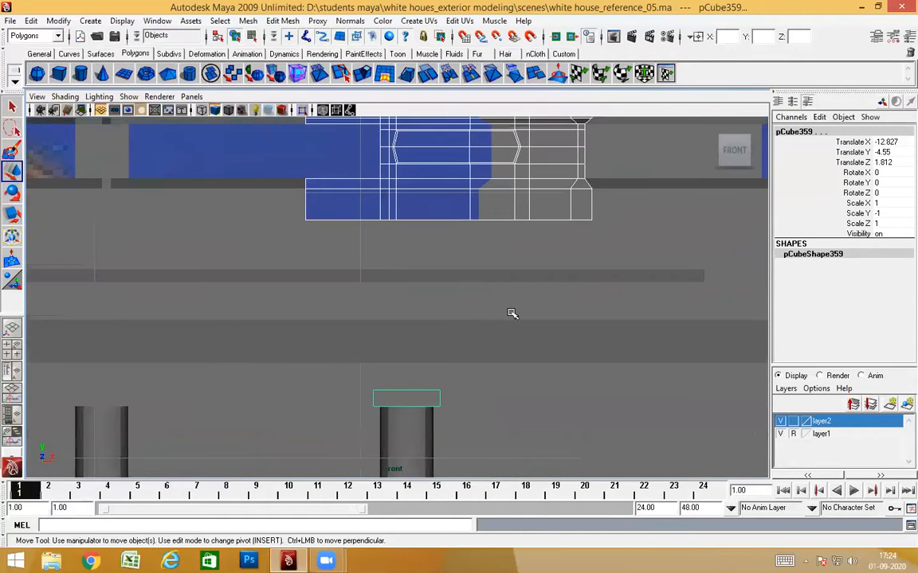
alt+middle_drag(324, 330, 467, 371)
scroll(273, 289, down, 10)
alt+middle_drag(266, 285, 343, 284)
scroll(345, 293, up, 1)
key(space)
drag(344, 293, 283, 301)
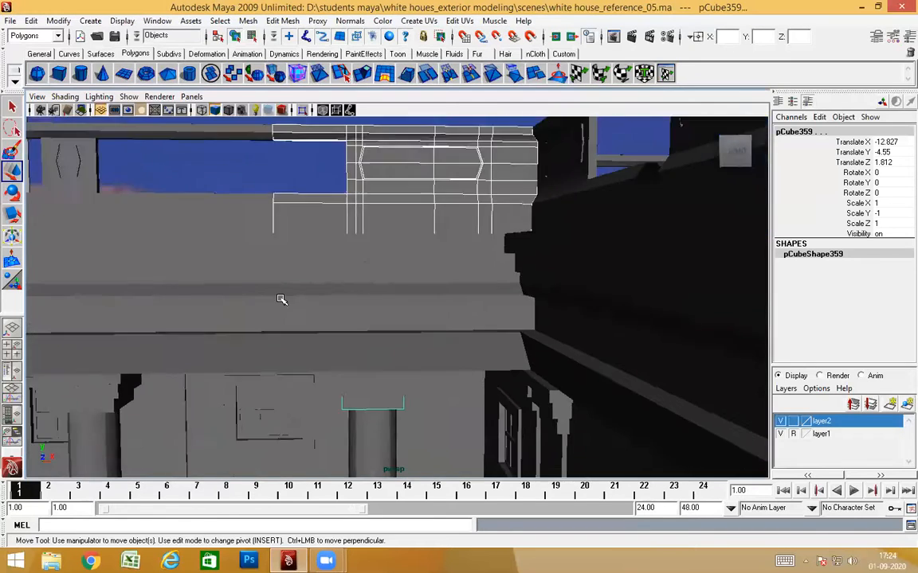
Select the mirrored corner piece at the colonnade's opposite end and examine the whole parapet run over the columns
scroll(282, 301, down, 7)
click(222, 218)
alt+drag(438, 363, 592, 334)
alt+right_drag(592, 334, 440, 300)
alt+drag(438, 301, 455, 325)
alt+middle_drag(455, 325, 764, 346)
alt+drag(506, 357, 404, 268)
click(399, 267)
alt+drag(395, 355, 540, 396)
alt+right_drag(540, 396, 538, 260)
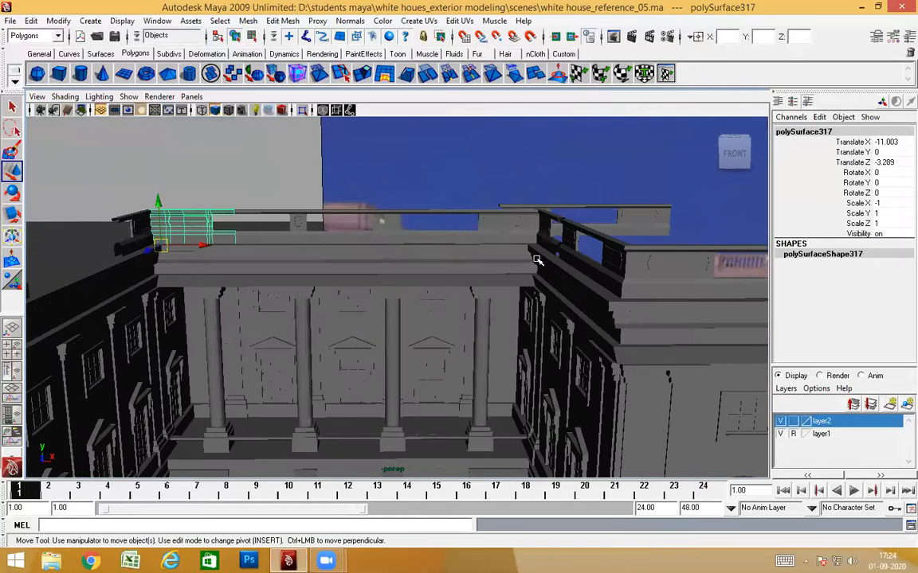
click(263, 187)
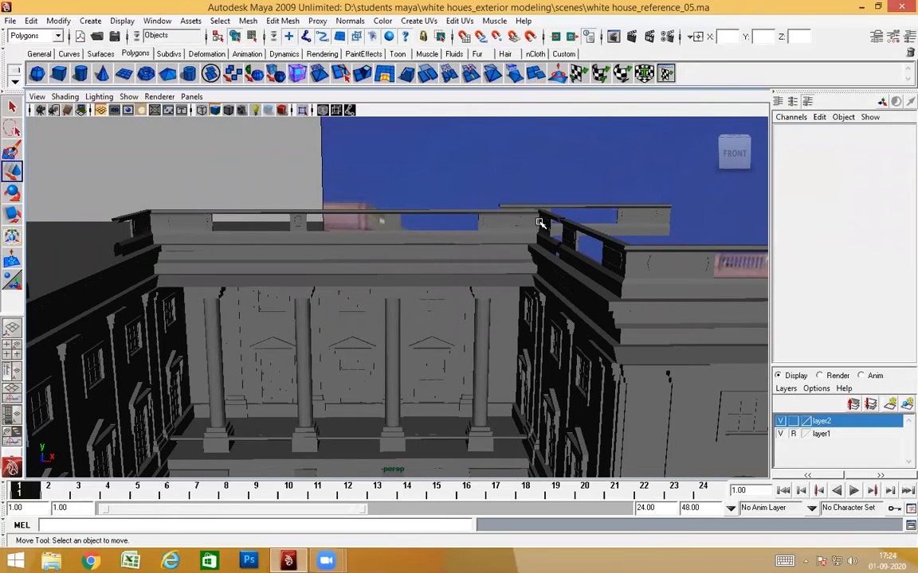
Select the wing's corner parapet piece and examine its panels and the adjoining parapet run along the wing facade
alt+drag(514, 326, 314, 240)
alt+drag(352, 336, 448, 242)
click(311, 335)
alt+drag(533, 185, 565, 141)
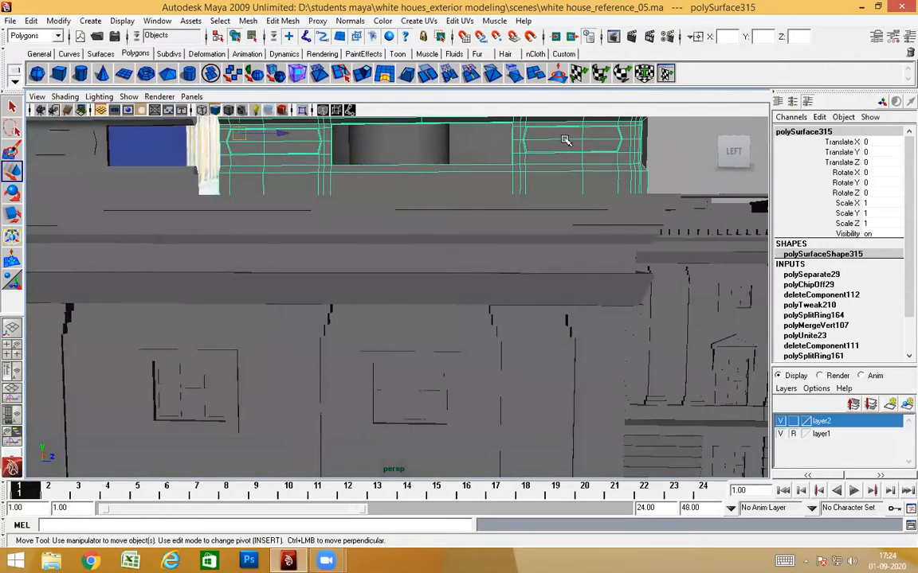
alt+drag(614, 255, 495, 265)
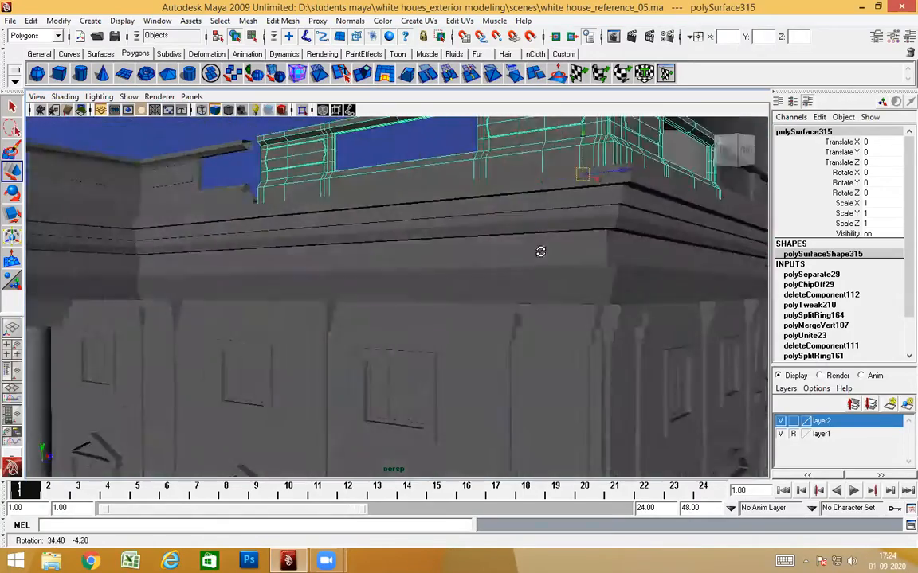
alt+drag(540, 252, 493, 285)
alt+right_drag(450, 283, 498, 282)
alt+middle_drag(490, 281, 142, 281)
alt+middle_drag(391, 306, 399, 314)
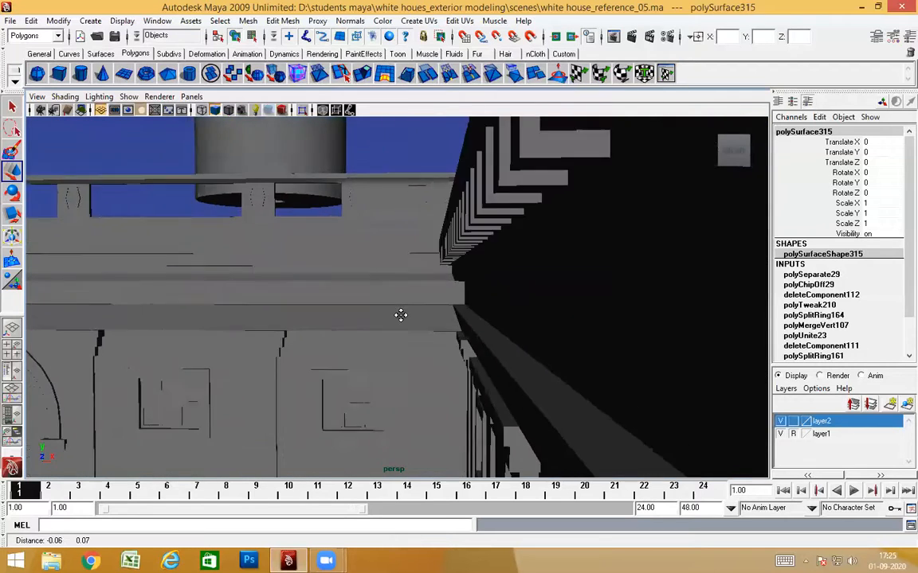
Delete the vertical edge loop through the middle of the panelled post where the wing parapet meets the inner corner
alt+right_drag(399, 314, 450, 336)
click(433, 256)
alt+drag(434, 323, 430, 301)
right_drag(416, 240, 382, 240)
scroll(472, 289, up, 6)
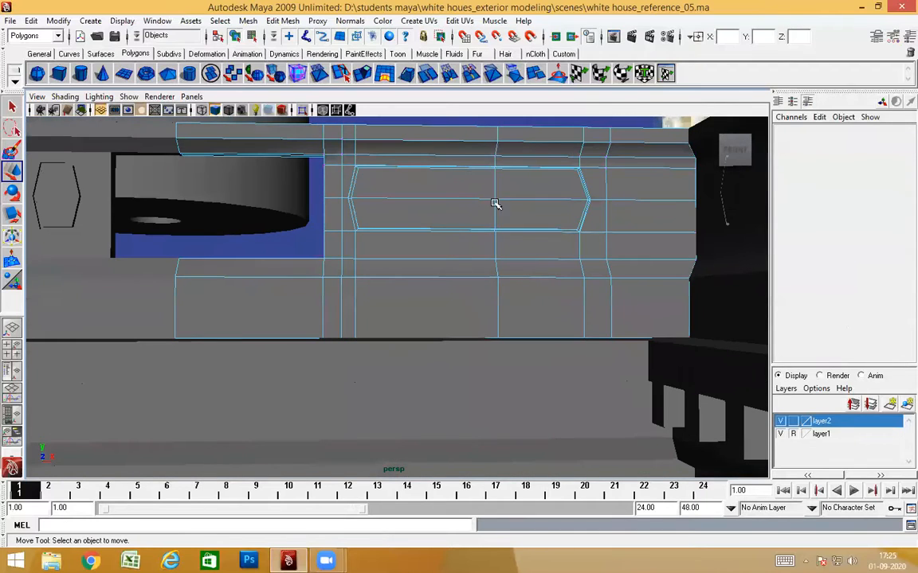
click(495, 189)
ctrl+right_drag(485, 221, 561, 233)
alt+drag(566, 229, 464, 239)
Move the vertex columns on the gap side of the inner-corner post along X toward the corner to shorten its panel
right_drag(464, 240, 367, 188)
drag(331, 176, 426, 377)
alt+right_drag(510, 350, 239, 315)
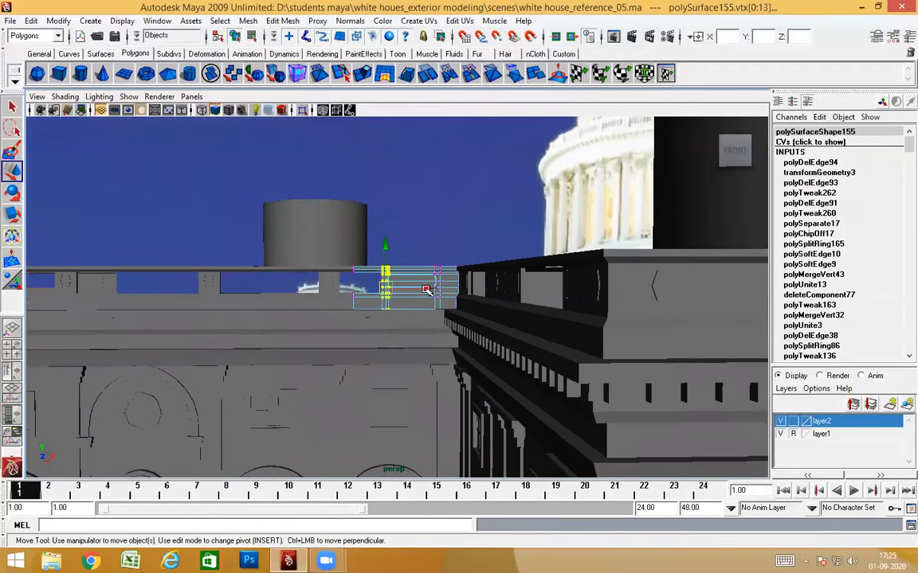
drag(426, 291, 435, 290)
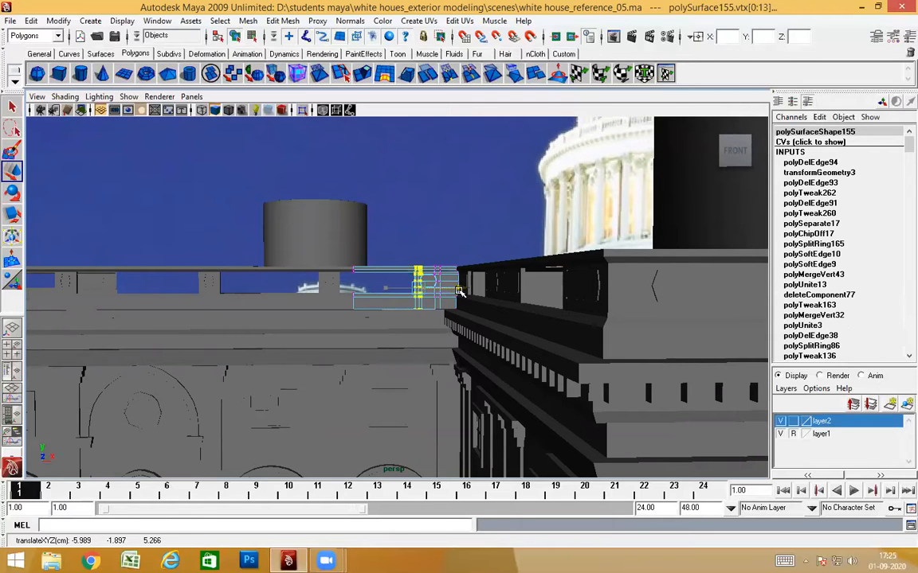
mouse_move(477, 336)
alt+right_down()
mouse_move(389, 329)
mouse_move(462, 333)
alt+right_up()
Adjust the corner-side and gap-side vertex columns of the inner-corner post along X, and return to object mode
key(space)
drag(461, 335, 530, 399)
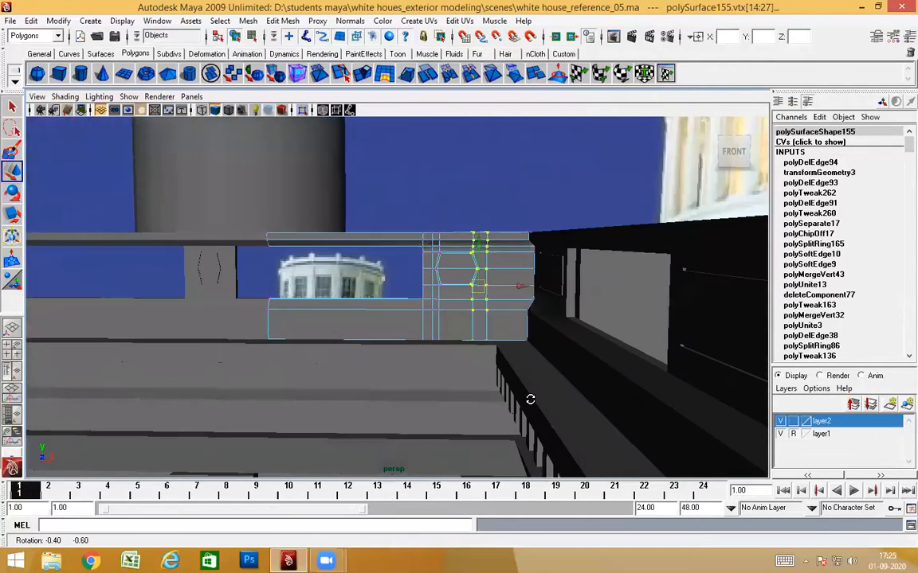
drag(522, 287, 463, 252)
drag(462, 344, 462, 344)
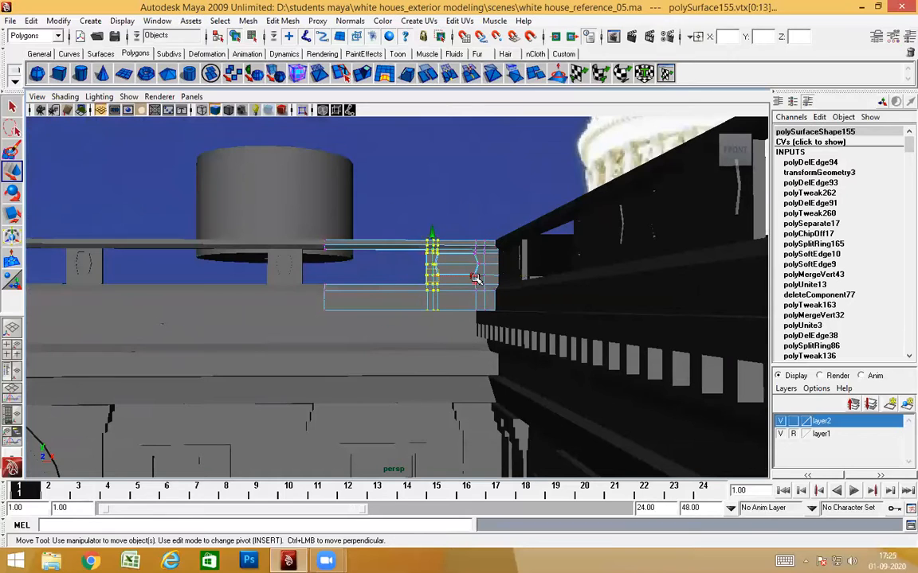
drag(468, 275, 470, 276)
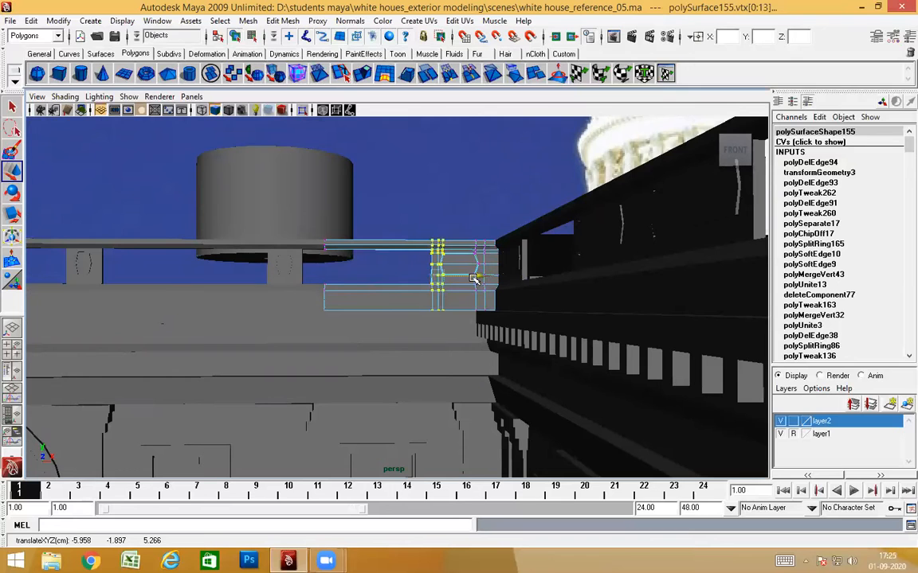
alt+drag(474, 281, 387, 368)
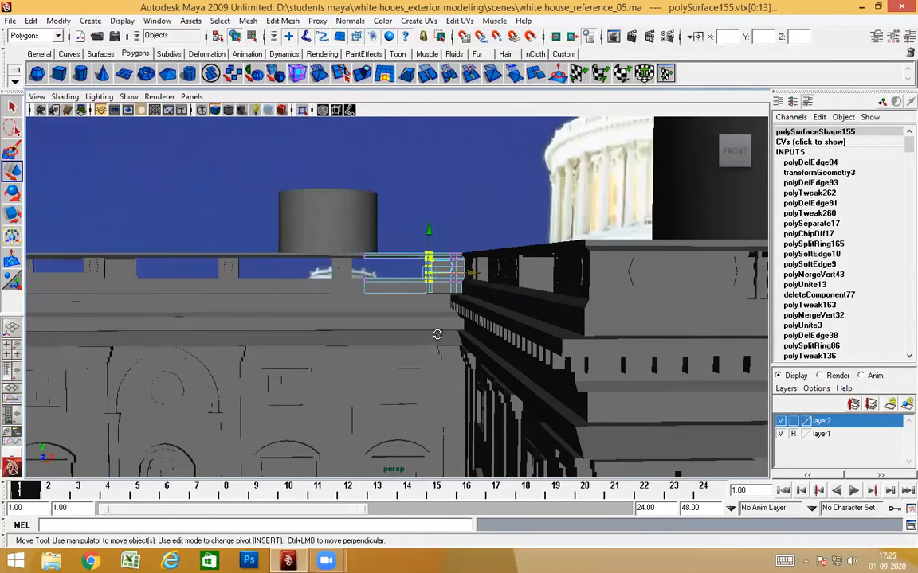
alt+drag(437, 334, 437, 289)
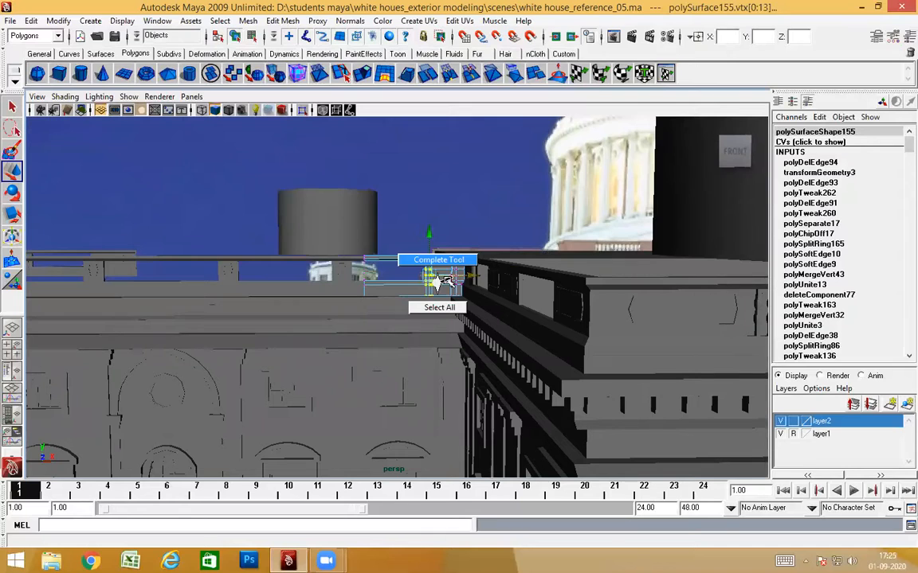
right_drag(441, 285, 464, 274)
Examine the wing parapet from its corner piece to the reshaped inner-corner post, comparing the posts with the facade below
alt+middle_drag(443, 321, 749, 327)
scroll(340, 328, up, 2)
scroll(340, 327, up, 1)
alt+middle_drag(340, 327, 454, 319)
click(308, 289)
scroll(366, 371, down, 5)
alt+drag(368, 373, 514, 357)
scroll(515, 356, down, 3)
alt+middle_drag(514, 357, 376, 365)
scroll(377, 365, up, 5)
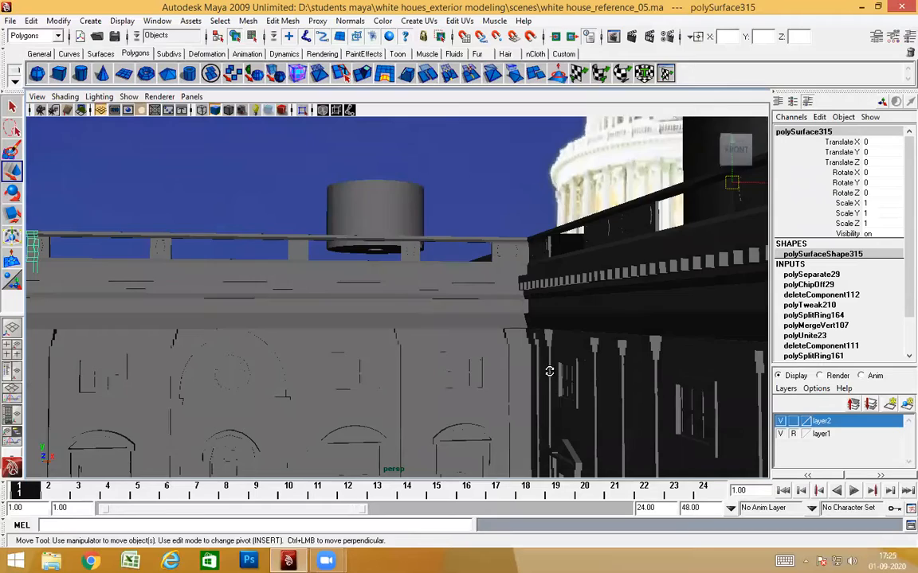
alt+drag(550, 372, 549, 384)
alt+middle_drag(90, 374, 384, 379)
alt+drag(385, 379, 390, 399)
alt+drag(469, 356, 501, 327)
click(366, 305)
alt+drag(603, 309, 321, 285)
click(322, 284)
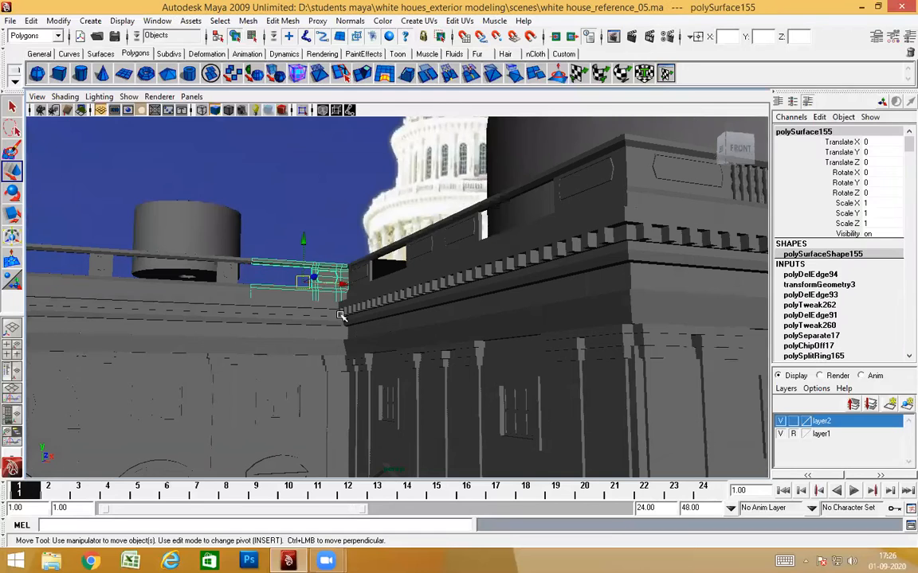
Select the inner-corner post's gap-side vertices, set their pivot at the post's lower corner, and snap them along X to the pilaster edge below
key(f)
alt+drag(412, 349, 440, 356)
alt+right_drag(440, 356, 376, 355)
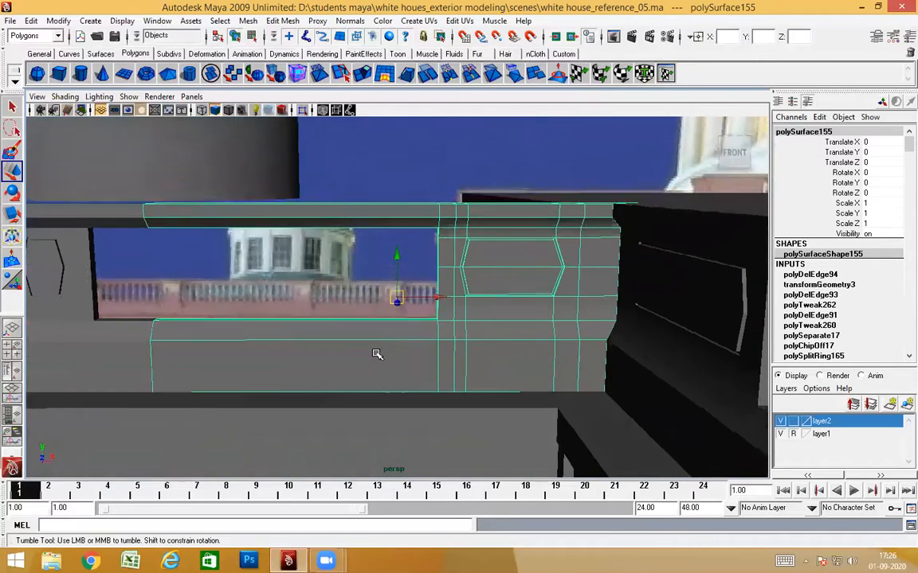
alt+drag(377, 354, 375, 343)
right_drag(492, 242, 455, 241)
scroll(513, 348, down, 5)
mouse_move(512, 348)
alt+mouse_down()
mouse_move(511, 333)
mouse_move(510, 353)
alt+mouse_up()
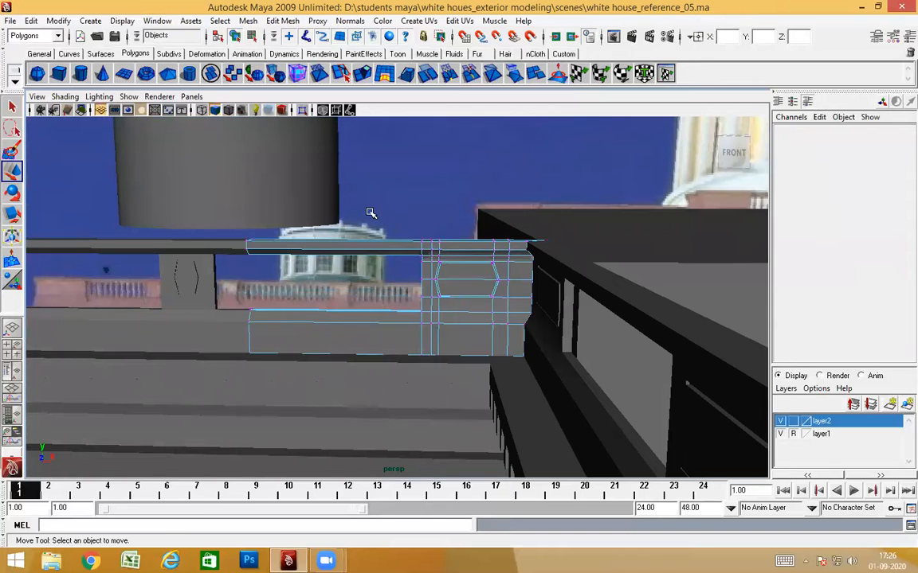
drag(457, 400, 510, 348)
alt+middle_drag(510, 349, 492, 300)
alt+drag(493, 300, 496, 313)
drag(438, 168, 469, 160)
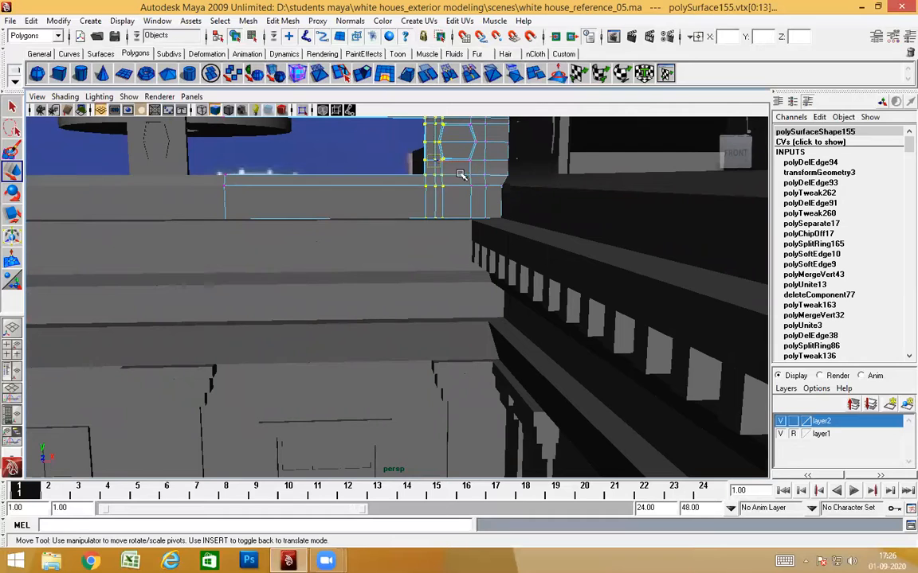
key(Insert)
mouse_move(437, 364)
middle_down()
mouse_move(431, 369)
mouse_move(432, 361)
middle_up()
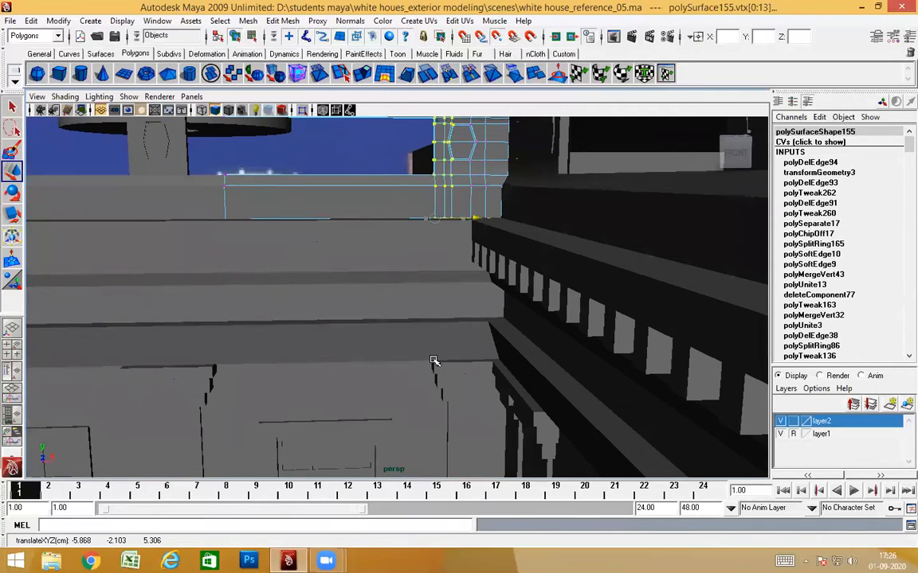
alt+drag(506, 316, 467, 317)
Move the corner-side vertex columns of the inner-corner post along X in the front view, then return to object mode in perspective
alt+right_drag(466, 317, 469, 284)
key(space)
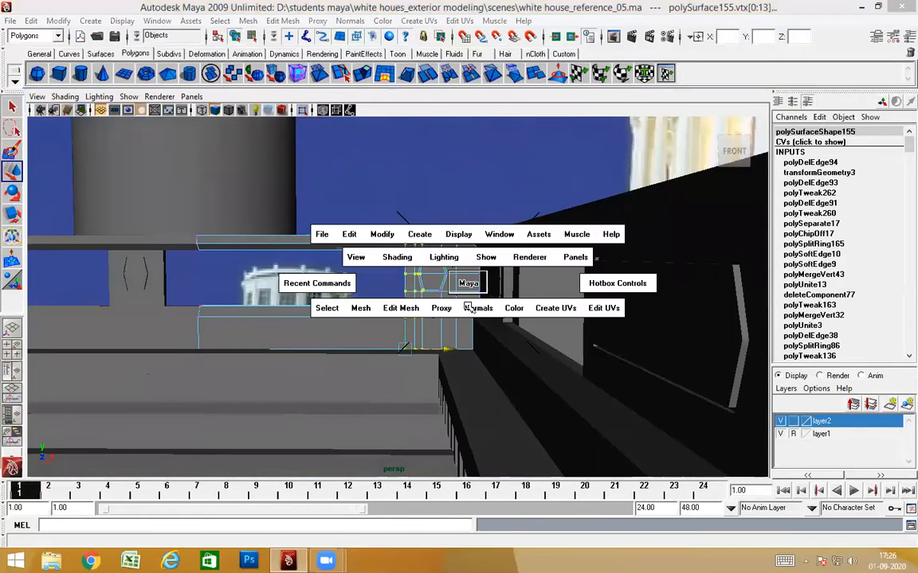
drag(468, 285, 430, 287)
alt+right_drag(430, 287, 645, 308)
alt+middle_drag(644, 307, 328, 297)
alt+right_drag(328, 297, 416, 211)
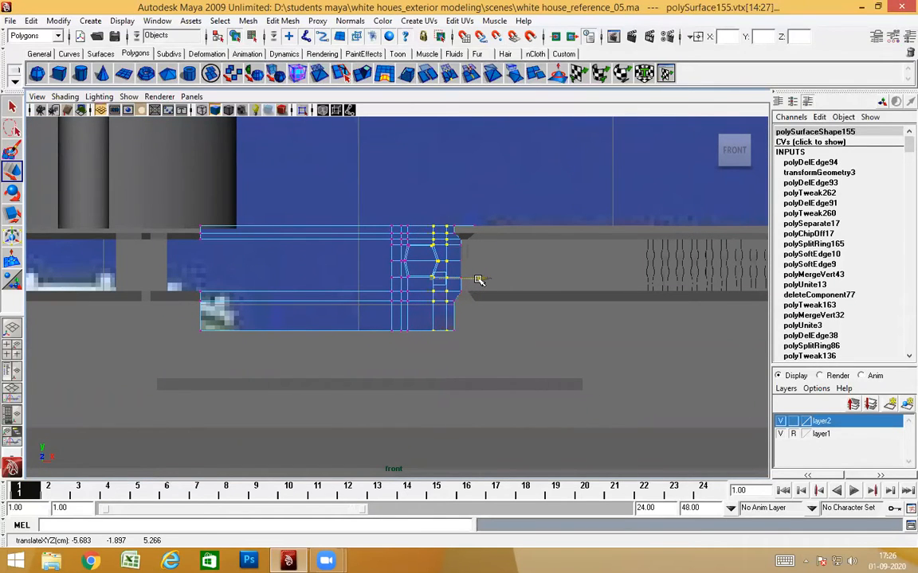
key(space)
mouse_move(479, 285)
mouse_down()
mouse_move(479, 262)
mouse_move(484, 301)
mouse_up()
right_drag(474, 246, 478, 247)
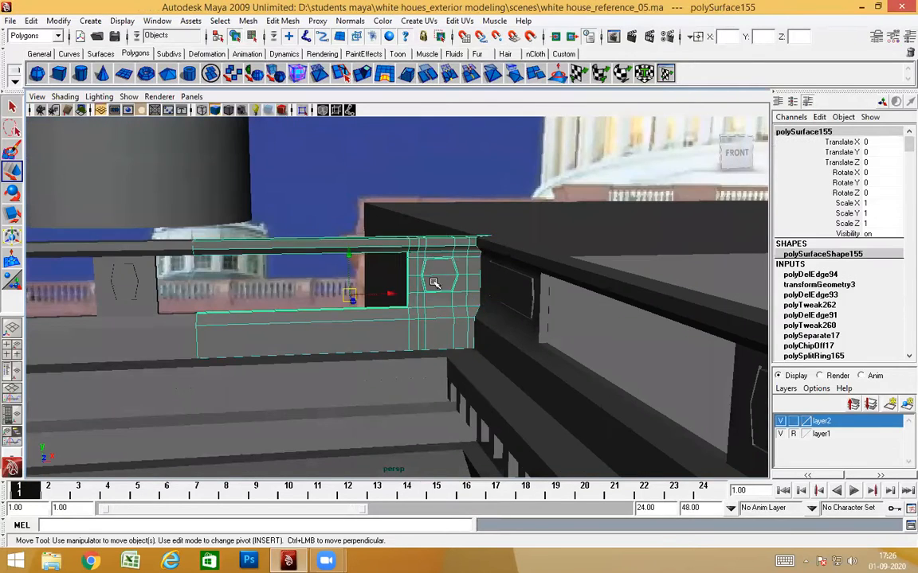
Select the wing's corner parapet piece and examine it together with the parapet runs on both adjoining facades
scroll(445, 357, down, 8)
alt+drag(404, 377, 319, 326)
click(192, 260)
alt+drag(180, 322, 404, 369)
click(365, 303)
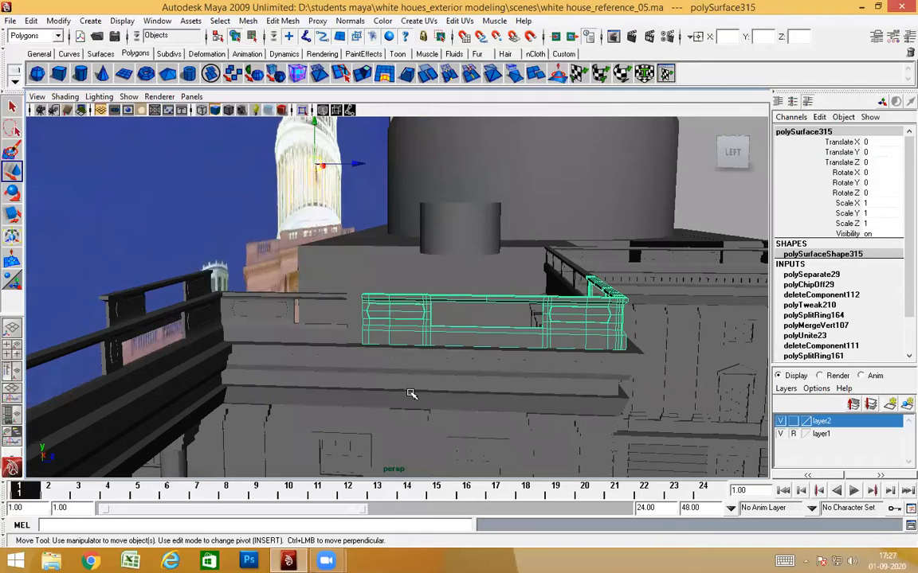
alt+drag(474, 409, 445, 395)
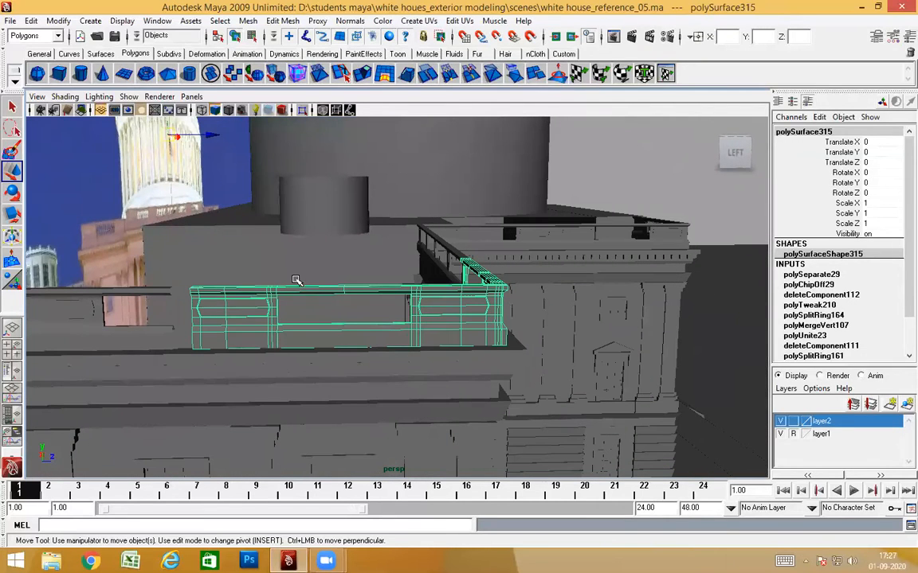
alt+drag(295, 368, 309, 320)
scroll(309, 357, up, 4)
alt+middle_drag(309, 320, 473, 309)
scroll(474, 338, up, 1)
alt+drag(475, 351, 443, 349)
alt+middle_drag(443, 348, 394, 344)
mouse_move(393, 344)
alt+mouse_down()
mouse_move(388, 368)
mouse_move(384, 334)
mouse_move(370, 346)
mouse_move(541, 351)
mouse_move(395, 340)
alt+mouse_up()
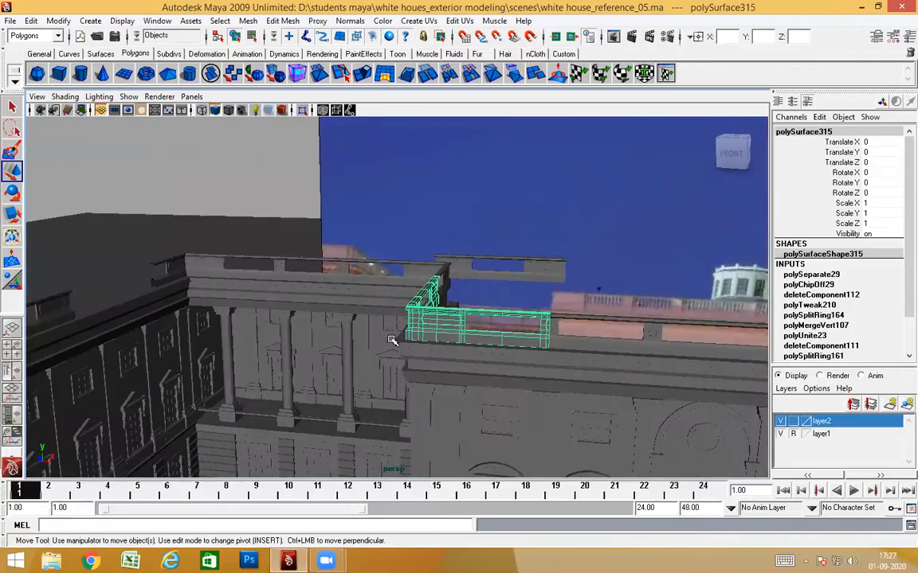
Examine the front facade's parapet panels and posts from the wing corner to the far end, comparing them with the facade
scroll(395, 340, down, 3)
alt+middle_drag(556, 350, 445, 350)
alt+drag(445, 351, 523, 334)
click(519, 339)
alt+drag(485, 401, 516, 328)
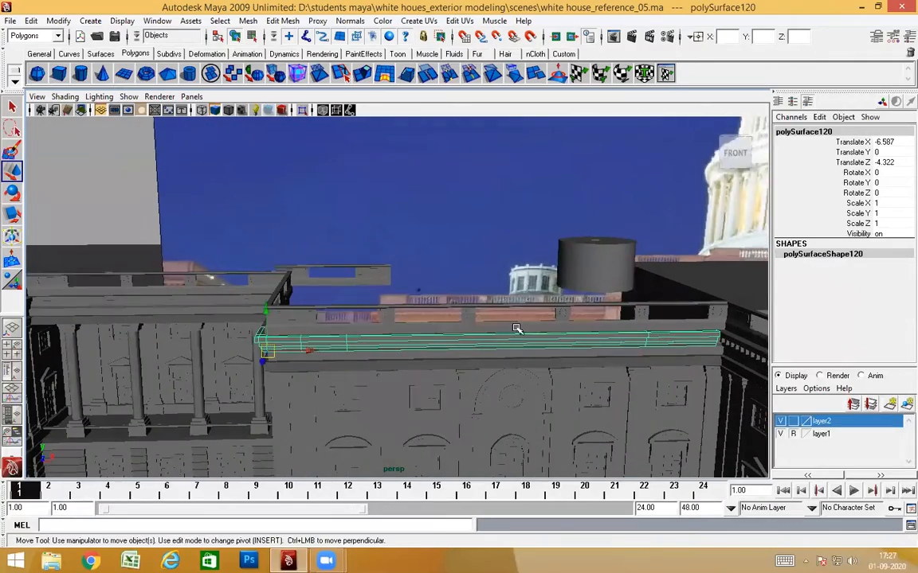
alt+drag(507, 386, 343, 371)
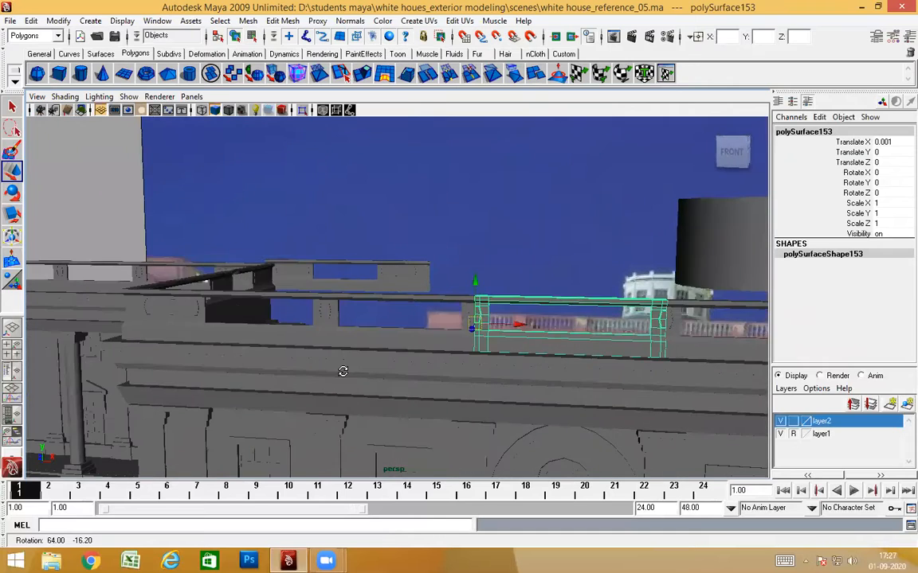
alt+drag(676, 383, 498, 384)
alt+middle_drag(544, 373, 428, 368)
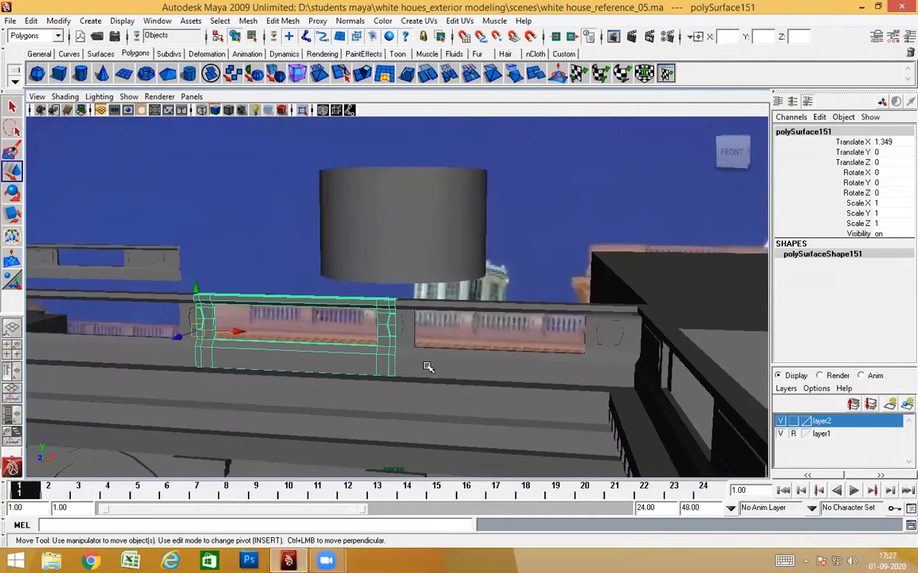
click(485, 359)
alt+drag(440, 389, 549, 373)
click(547, 373)
scroll(502, 433, down, 4)
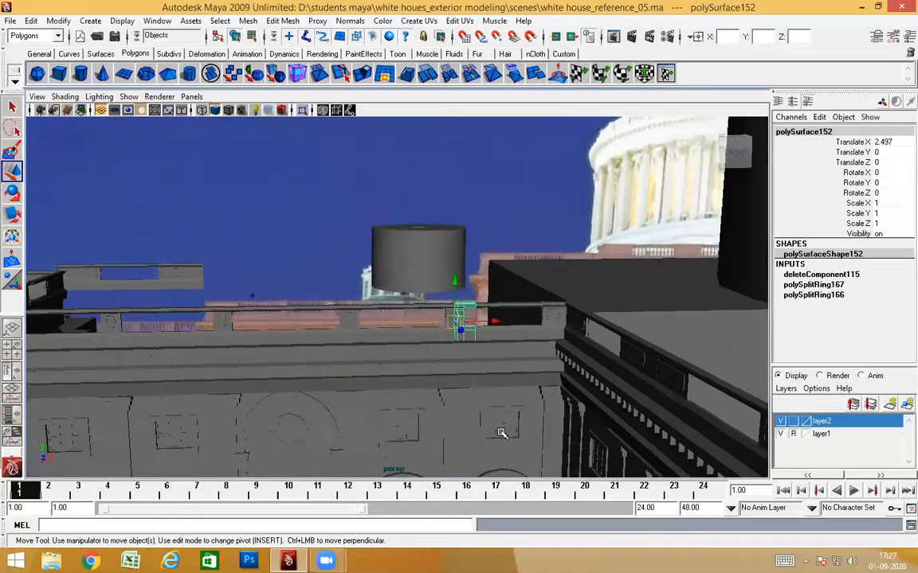
alt+drag(502, 433, 506, 434)
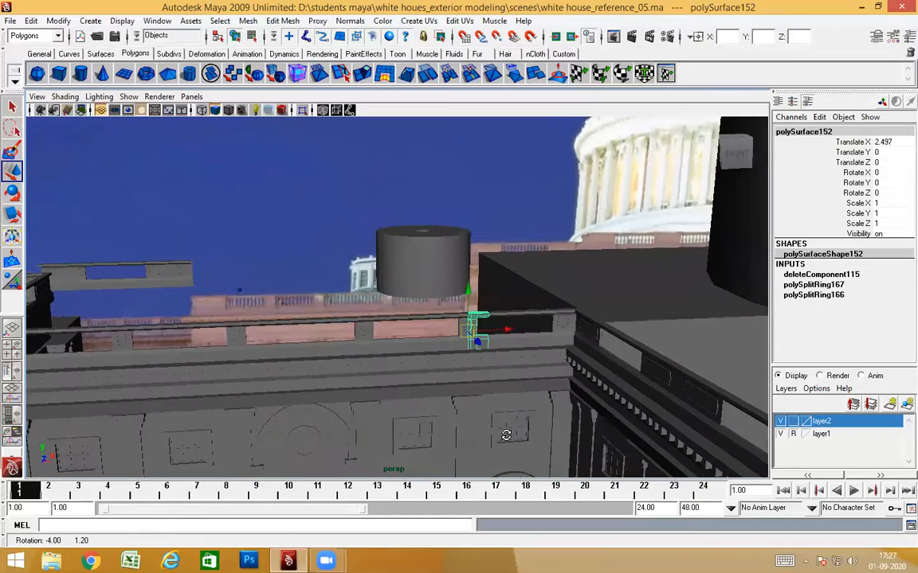
Duplicate the front parapet's last open panel with its adjoining post, and move the copies along X to the wing corner, post at -3.152
click(433, 342)
scroll(436, 352, up, 5)
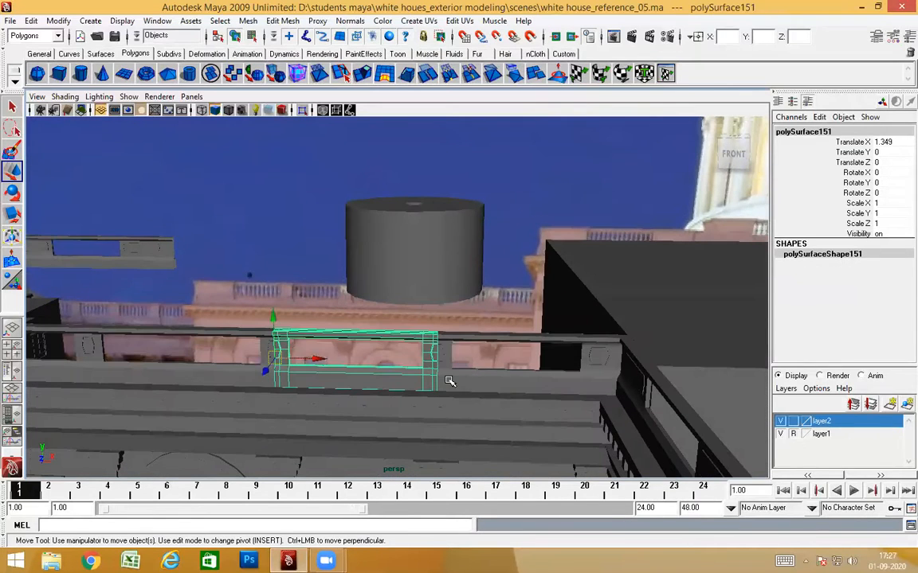
click(448, 382)
key(ctrl+d)
scroll(460, 415, down, 5)
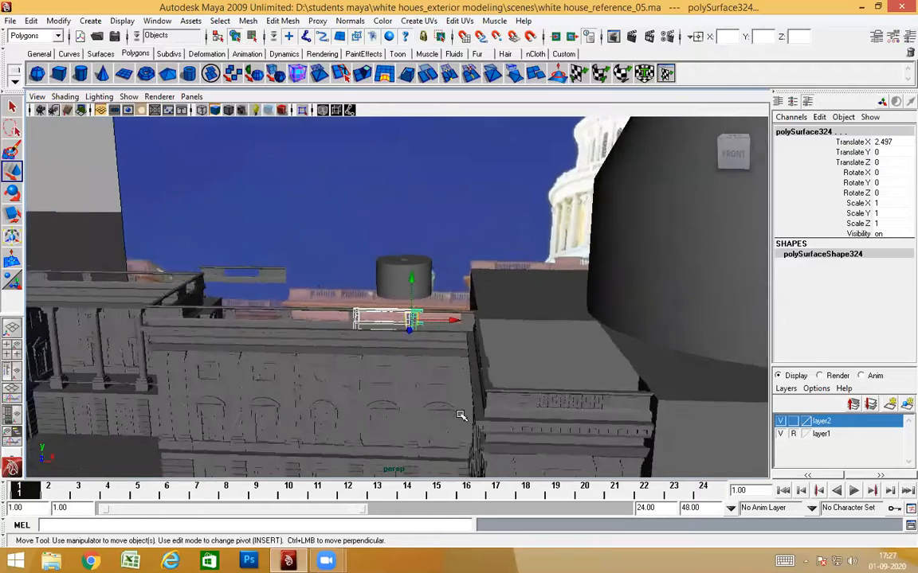
drag(480, 318, 213, 327)
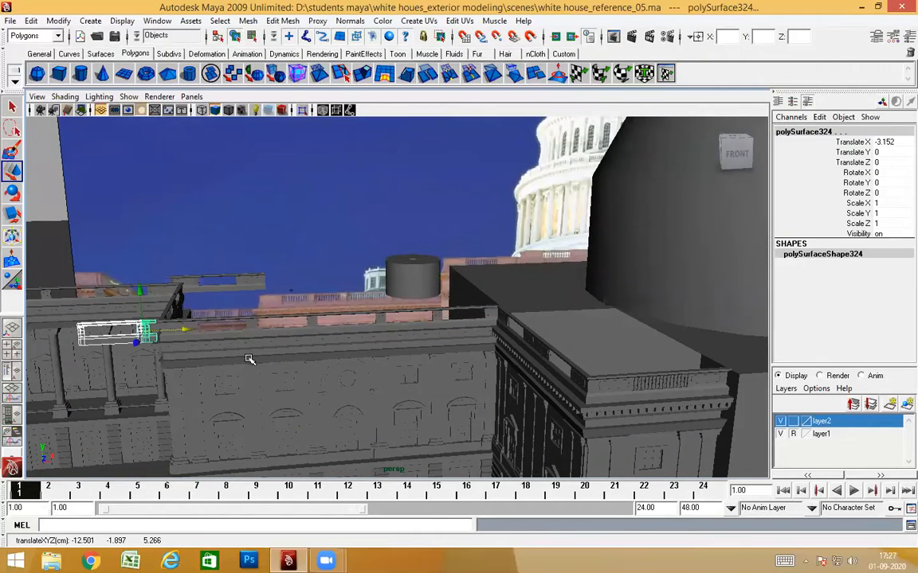
Try to rotate the copied panel and post about the vertical axis at the wing corner
alt+middle_drag(249, 360, 423, 397)
scroll(423, 398, up, 4)
alt+drag(423, 398, 618, 381)
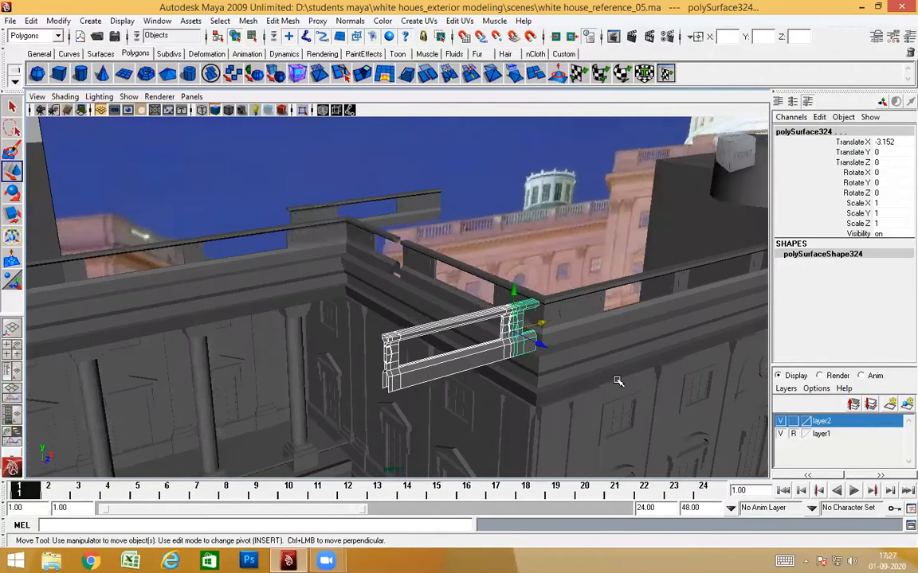
key(e)
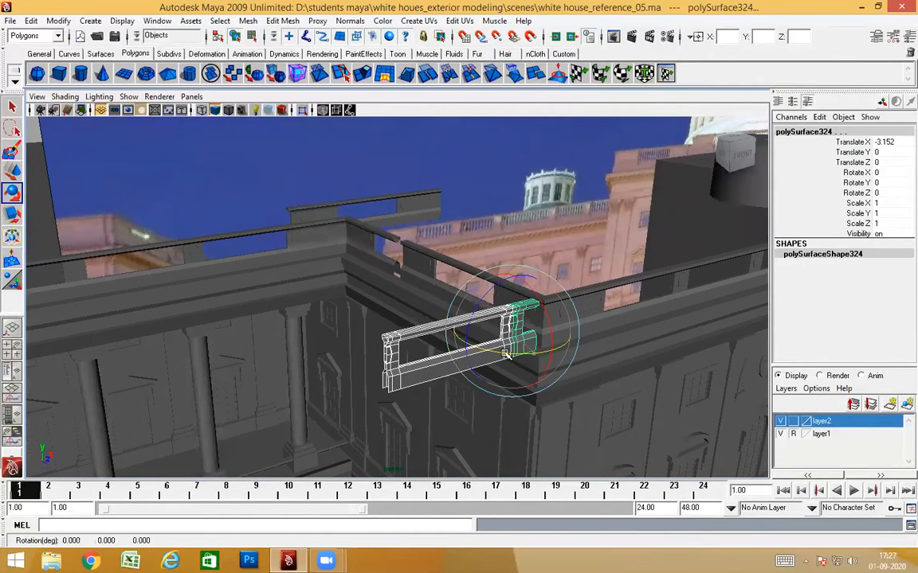
drag(536, 358, 485, 354)
key(ctrl+z)
alt+drag(599, 393, 542, 379)
key(w)
alt+drag(463, 382, 476, 361)
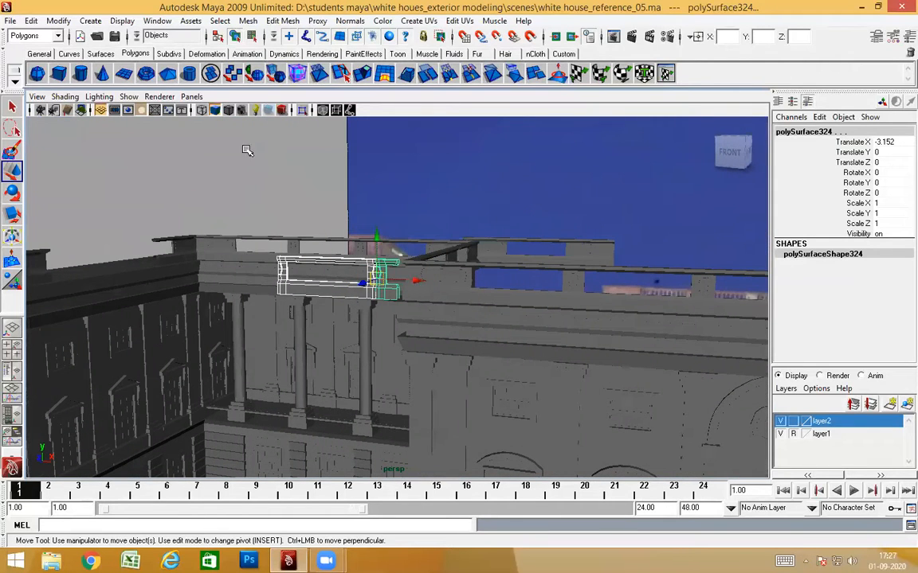
Center the pivots of the copied panel and post and freeze their transformations
click(56, 27)
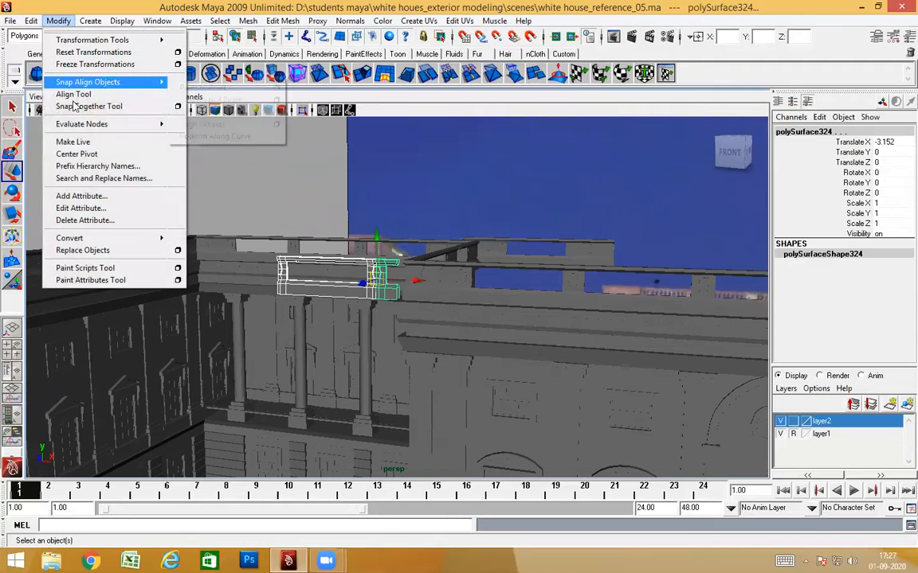
click(75, 154)
click(56, 24)
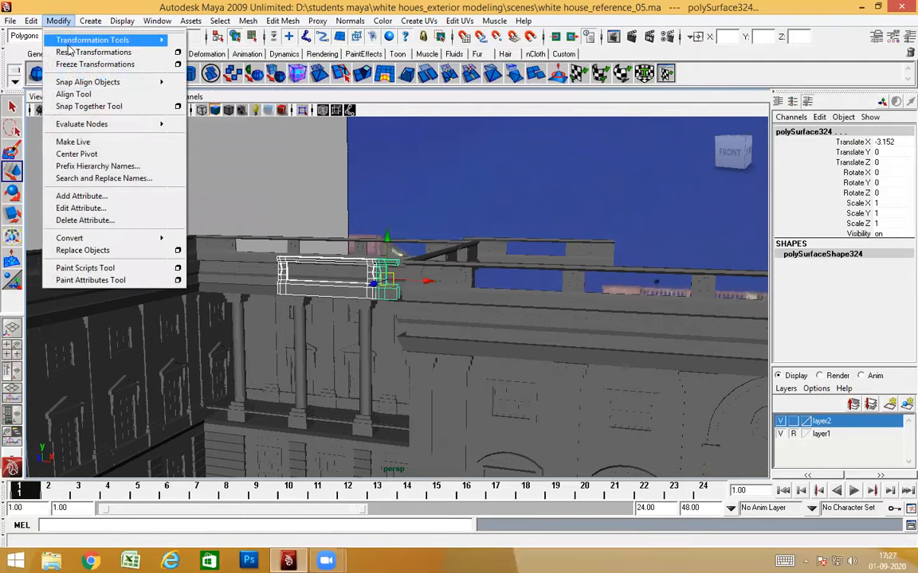
click(71, 62)
Try rotating the copied panel and post about the vertical axis using their centered pivots
alt+drag(357, 341, 340, 306)
click(311, 273)
alt+drag(311, 274, 319, 281)
alt+right_drag(319, 280, 339, 282)
alt+drag(339, 283, 370, 277)
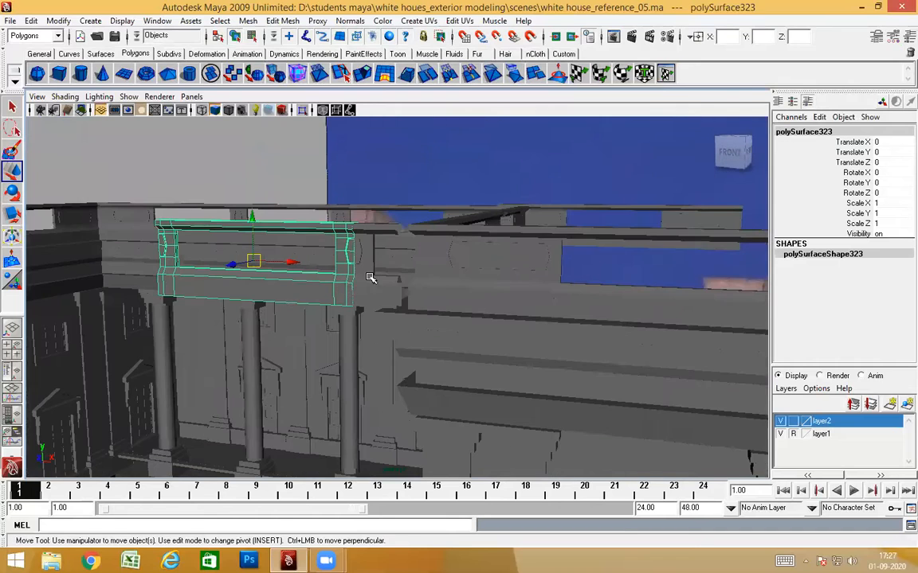
key(ctrl+d)
alt+drag(384, 322, 393, 360)
key(e)
drag(421, 312, 372, 309)
key(ctrl+z)
alt+drag(439, 370, 453, 371)
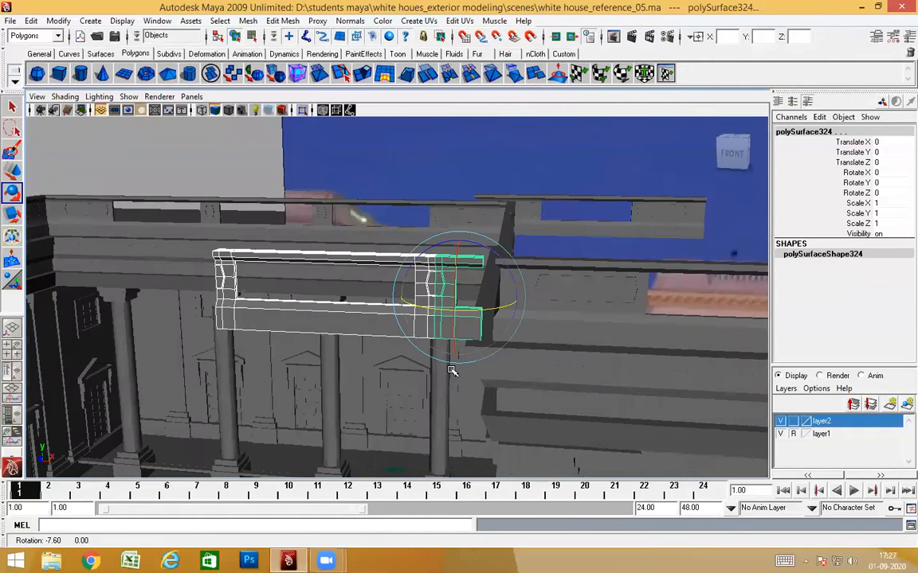
Try rotating the copied pieces -45 degrees about Y with the Rotate tool in local mode and in world mode
click(426, 296)
drag(426, 295, 412, 286)
drag(468, 311, 452, 295)
key(ctrl+z)
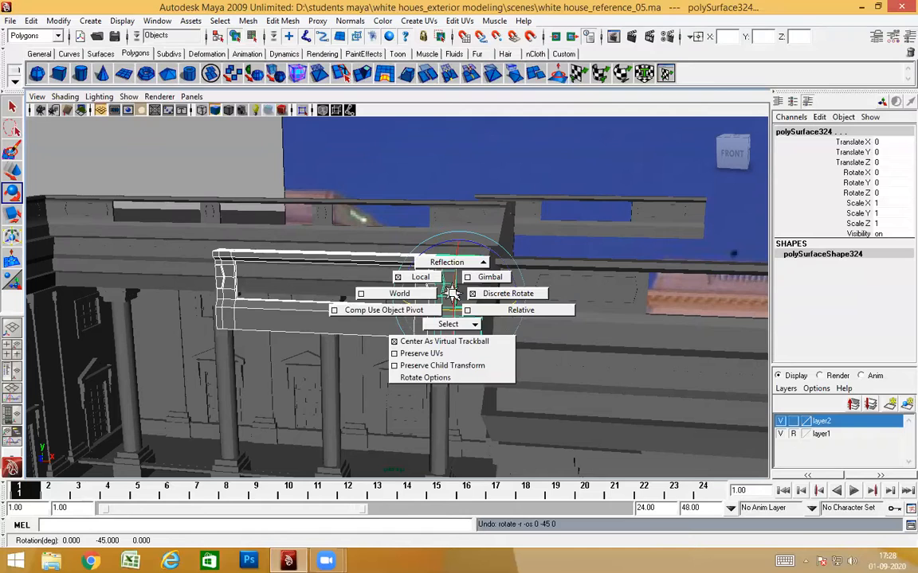
drag(377, 295, 437, 309)
key(ctrl+z)
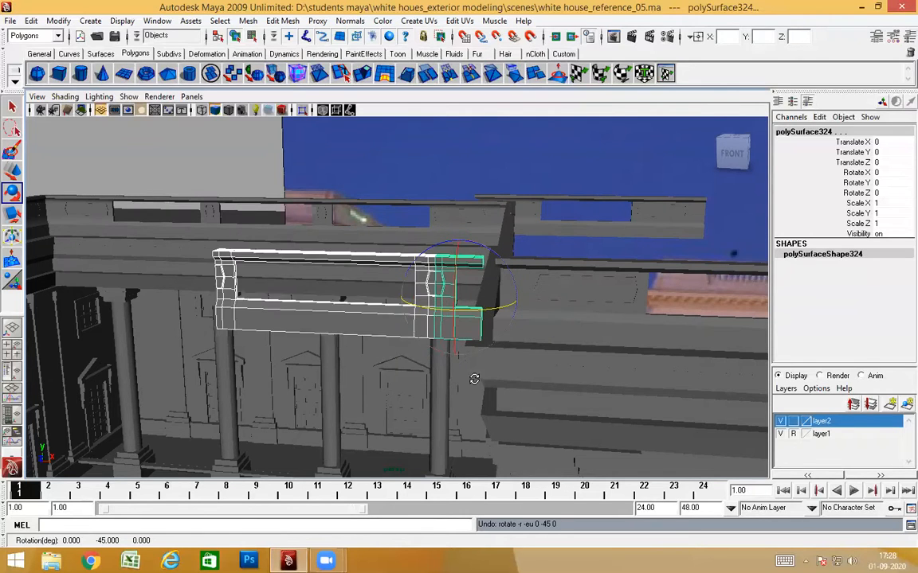
Group the copied panel and post and center the group's pivot
alt+drag(474, 380, 434, 368)
click(209, 143)
alt+drag(398, 322, 414, 353)
click(444, 325)
shift+click(381, 321)
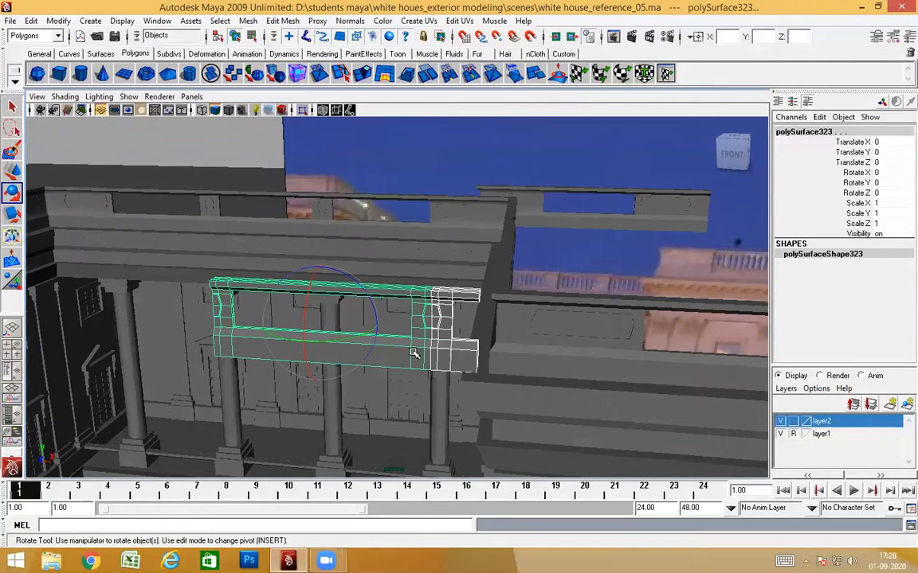
key(ctrl+g)
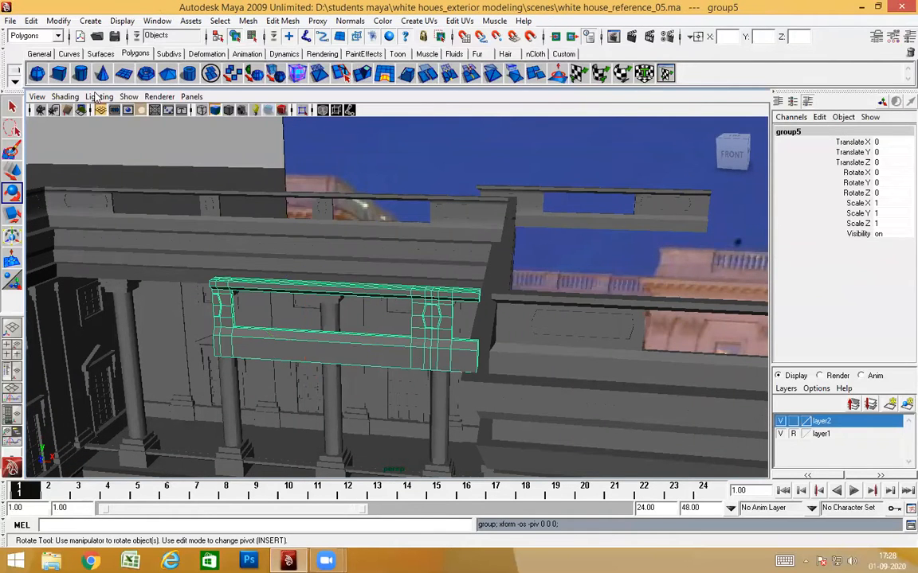
click(58, 21)
click(100, 154)
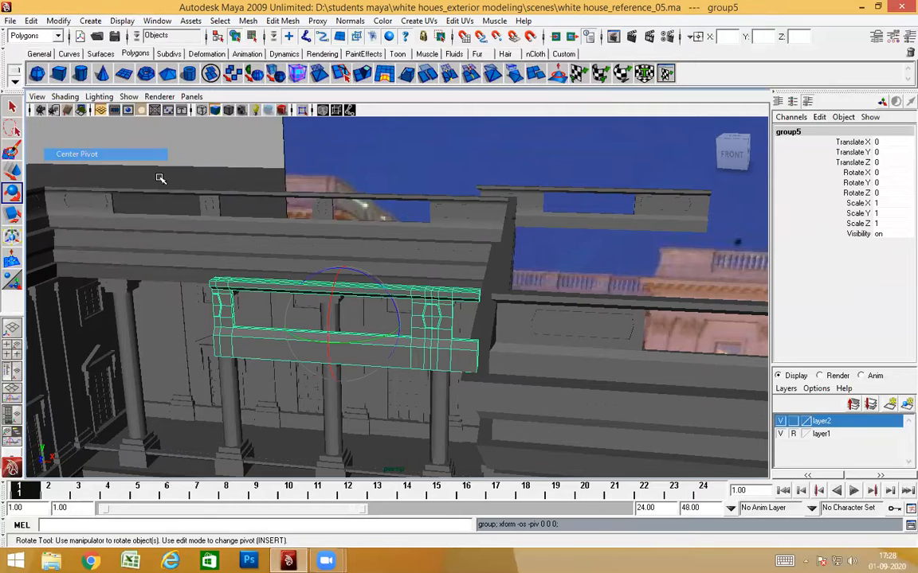
Rotate the grouped panel and post to -90 degrees about Y and ungroup them
key(e)
drag(358, 339, 285, 343)
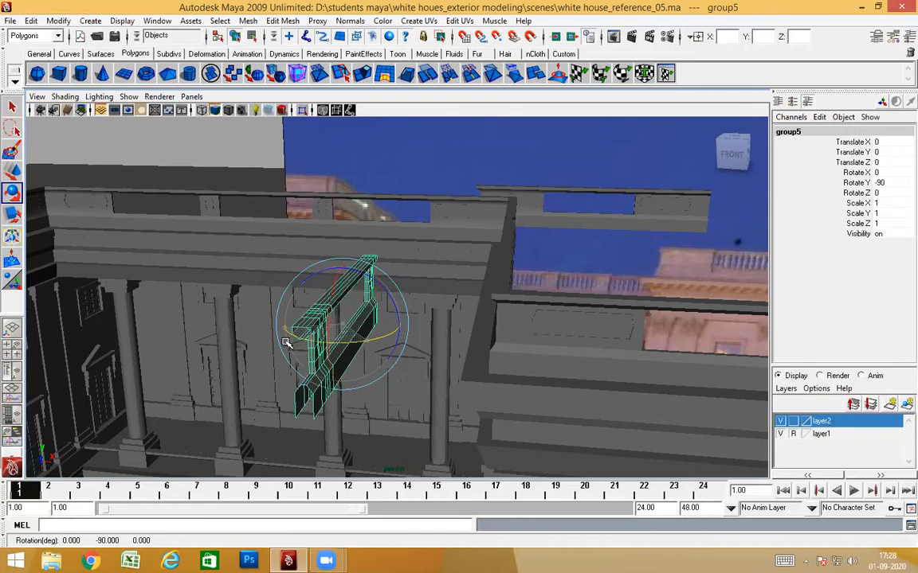
alt+drag(387, 378, 396, 384)
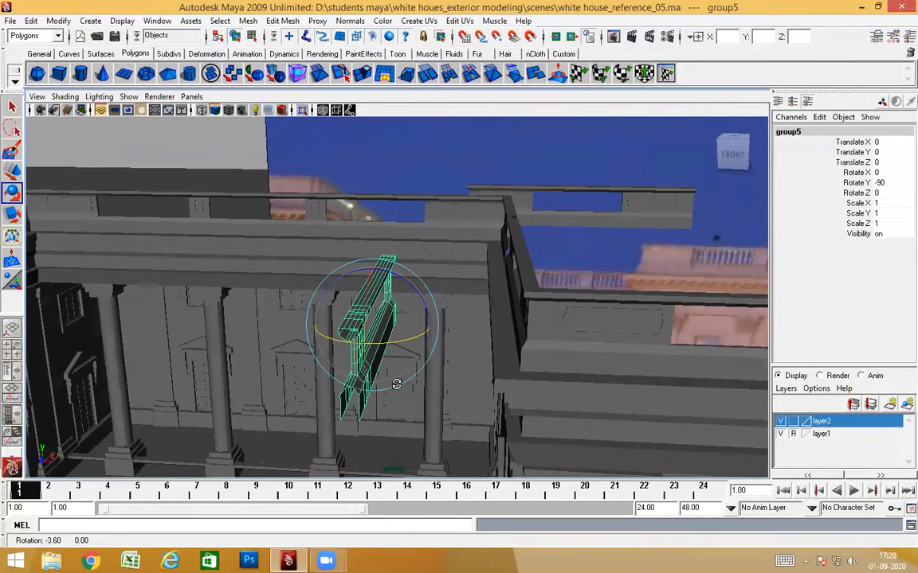
click(31, 21)
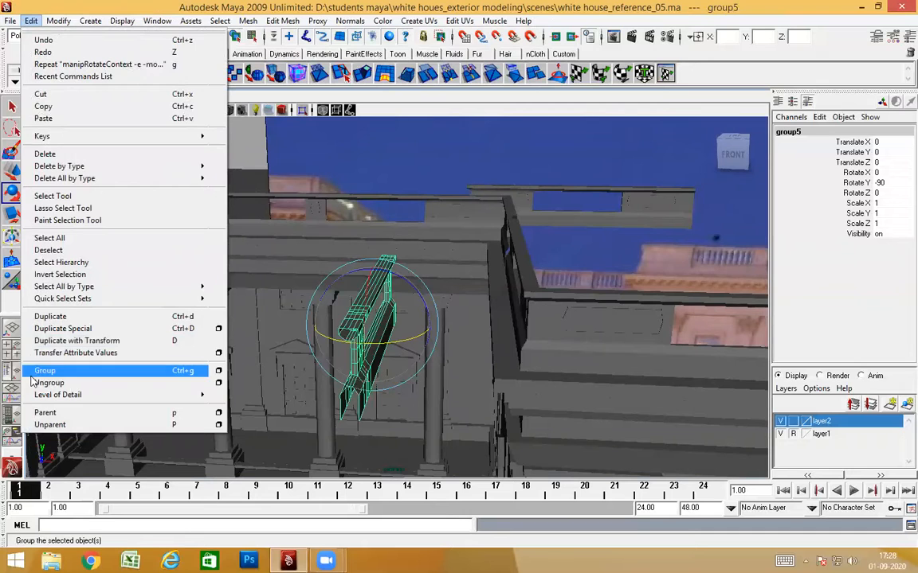
click(37, 386)
alt+drag(374, 402, 387, 404)
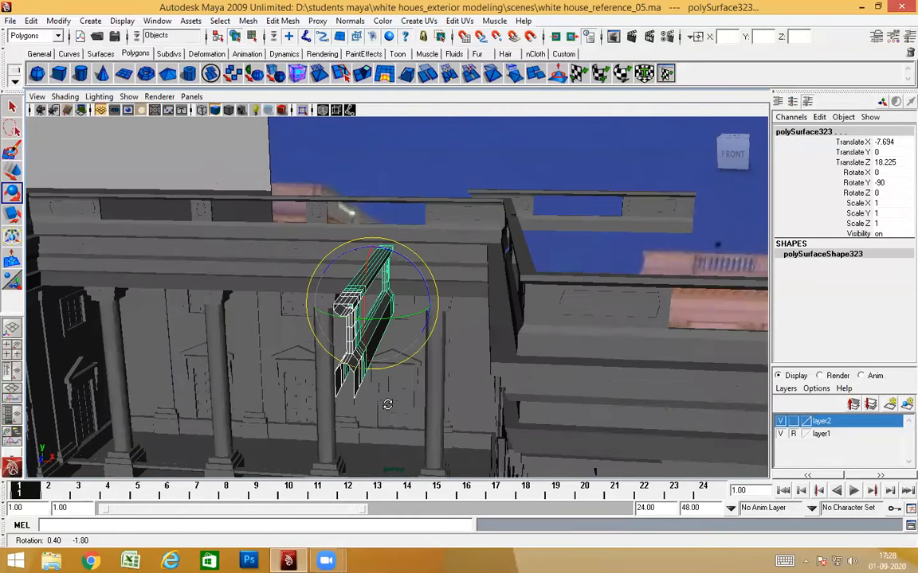
Set the pivot of the rotated panel and post at the post's lower outer corner
click(358, 335)
alt+drag(375, 353, 345, 386)
click(522, 317)
click(560, 307)
key(Insert)
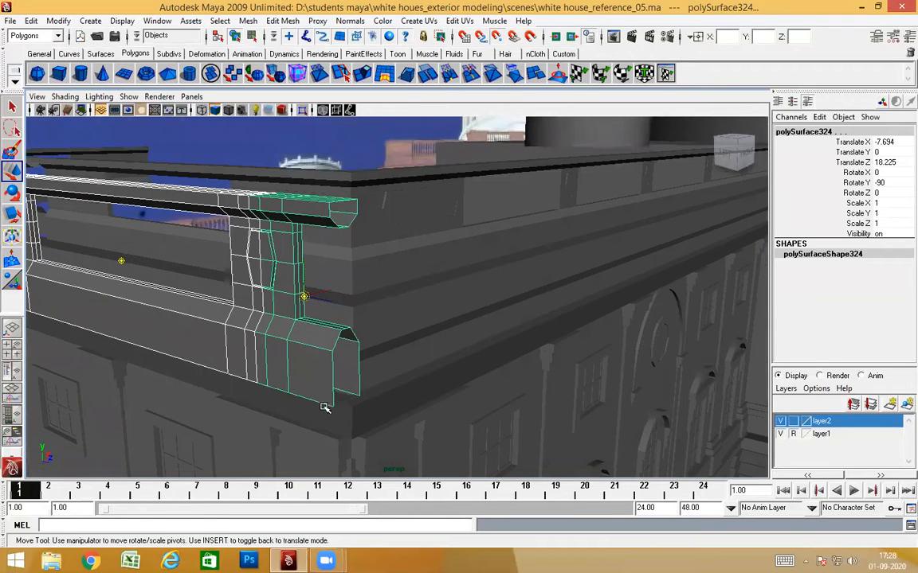
key(Insert)
Duplicate the rotated post and move the copy along Z to 16.601, past the panel's opposite end
alt+drag(329, 405, 420, 406)
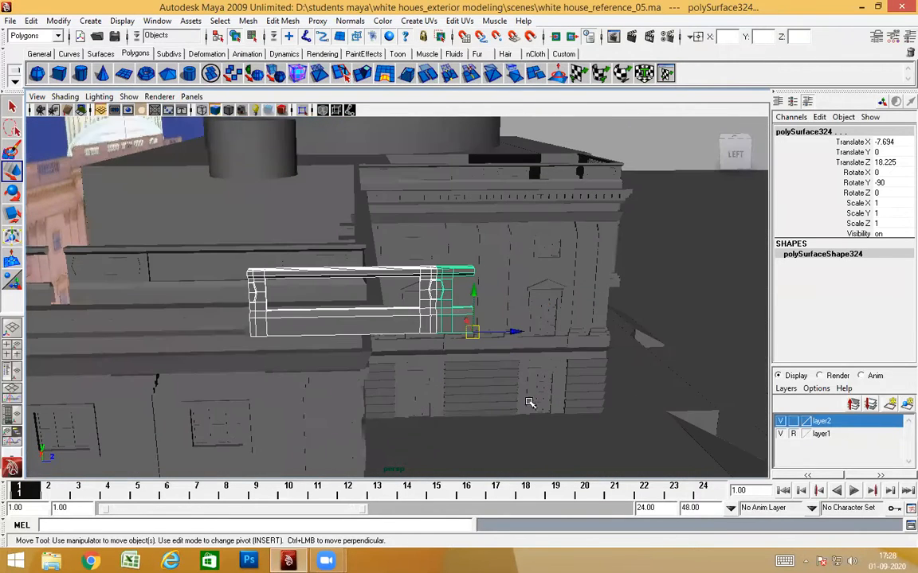
alt+drag(601, 323, 580, 322)
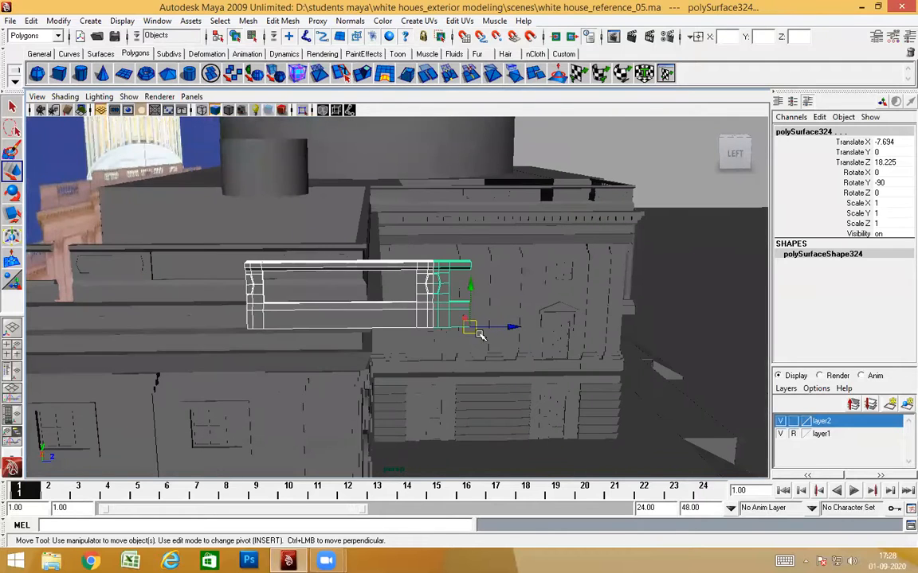
alt+drag(436, 338, 480, 362)
click(383, 327)
click(457, 328)
alt+middle_drag(491, 328, 468, 342)
scroll(468, 342, up, 3)
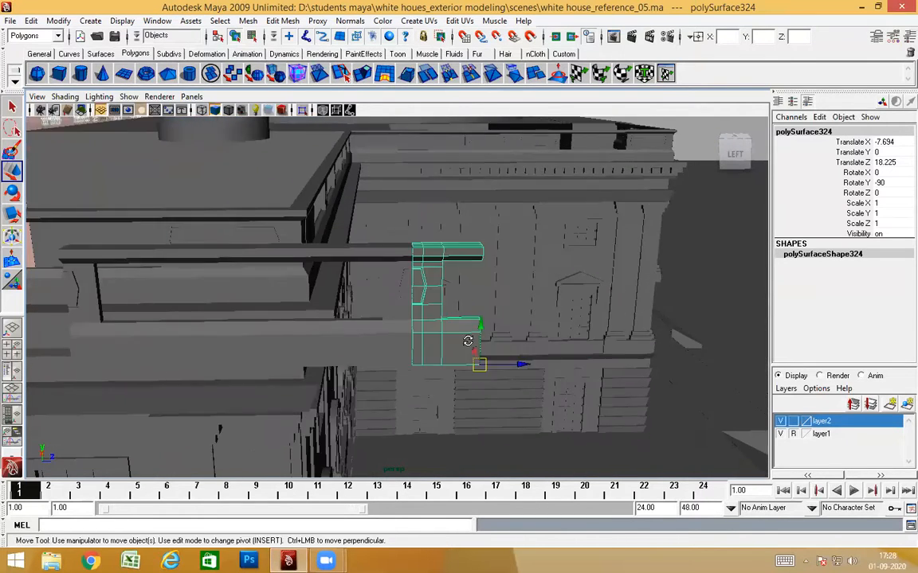
alt+drag(469, 342, 472, 355)
alt+middle_drag(520, 315, 552, 301)
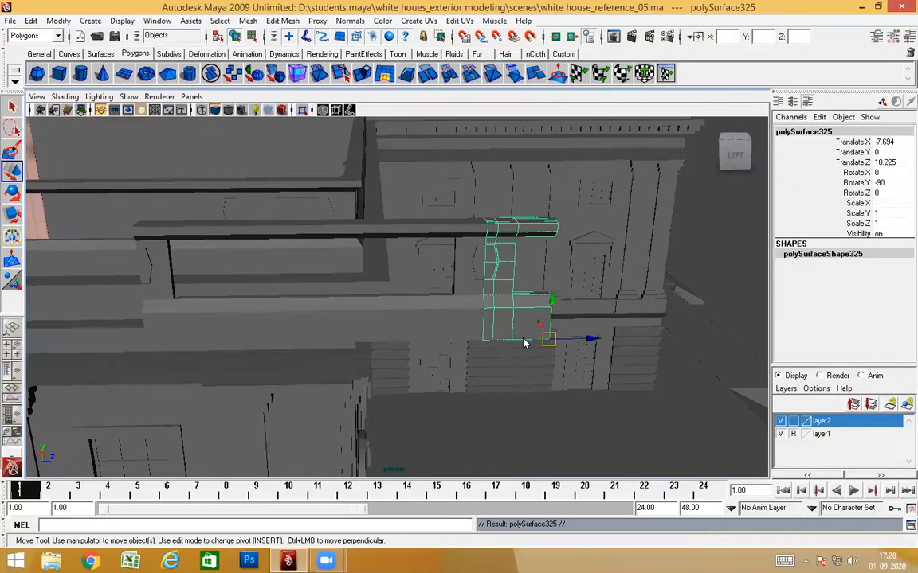
drag(601, 339, 117, 348)
alt+middle_drag(117, 348, 471, 334)
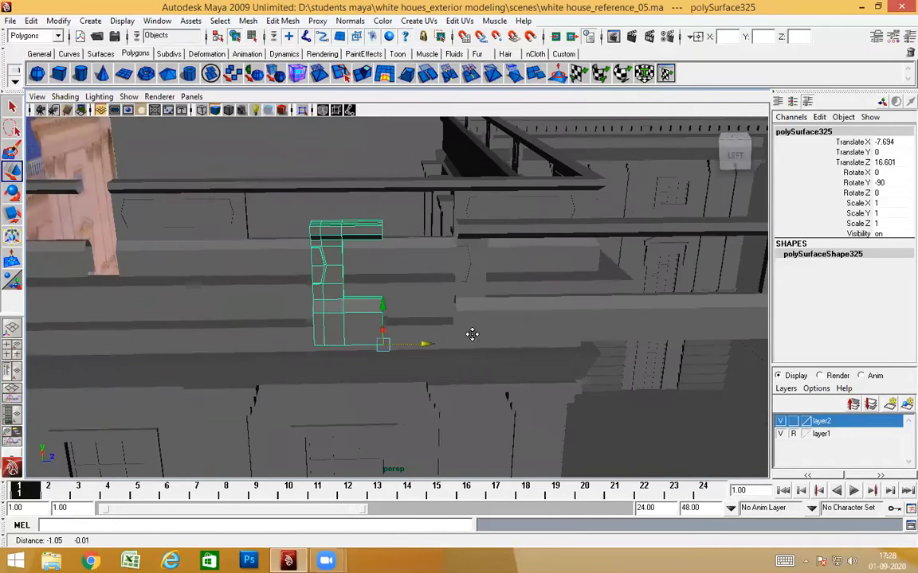
Set the copied post's pivot at its lower corner on the side opposite the projecting rails
alt+drag(471, 334, 402, 341)
alt+right_drag(402, 342, 452, 354)
alt+drag(453, 354, 430, 337)
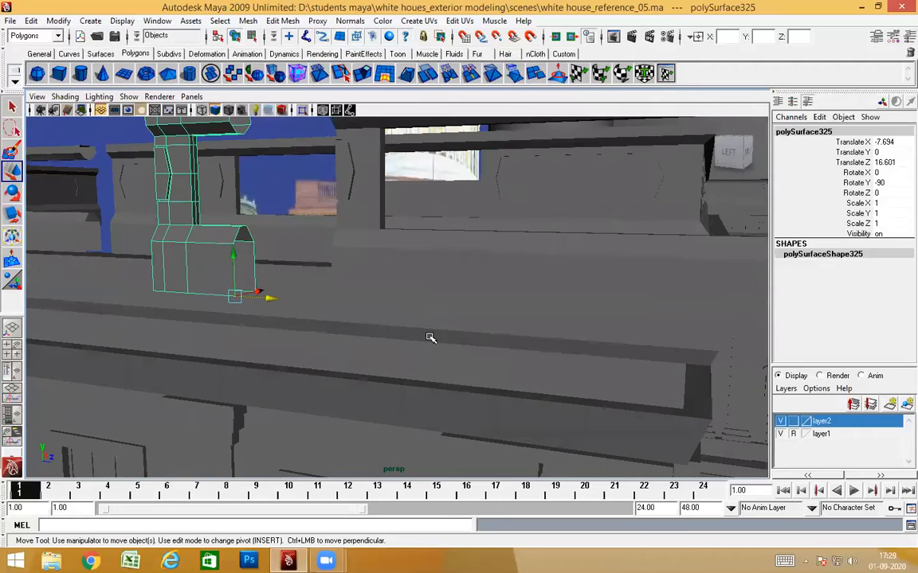
key(Insert)
middle_drag(151, 290, 153, 290)
key(Insert)
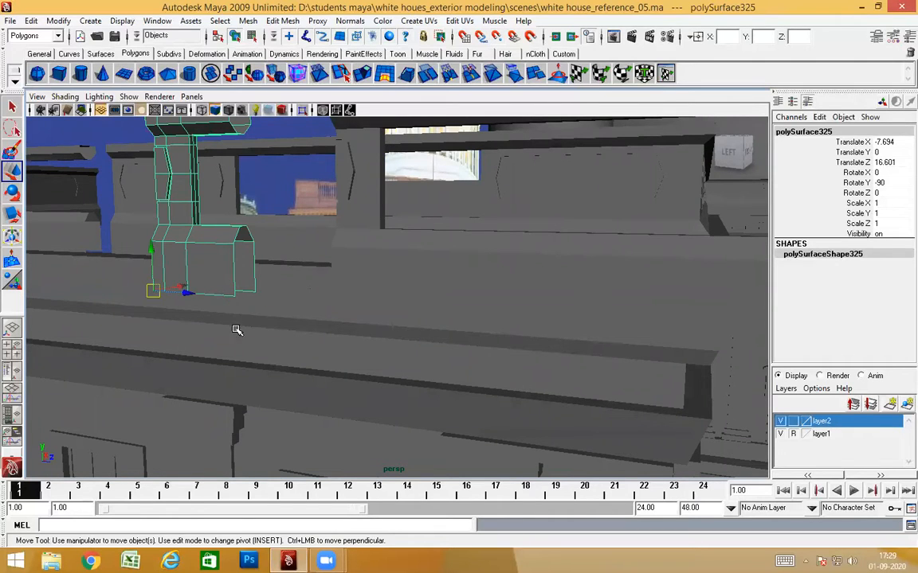
Try changing the copied post's Scale Z, undo the change, and inspect the Move tool's axis options
click(897, 204)
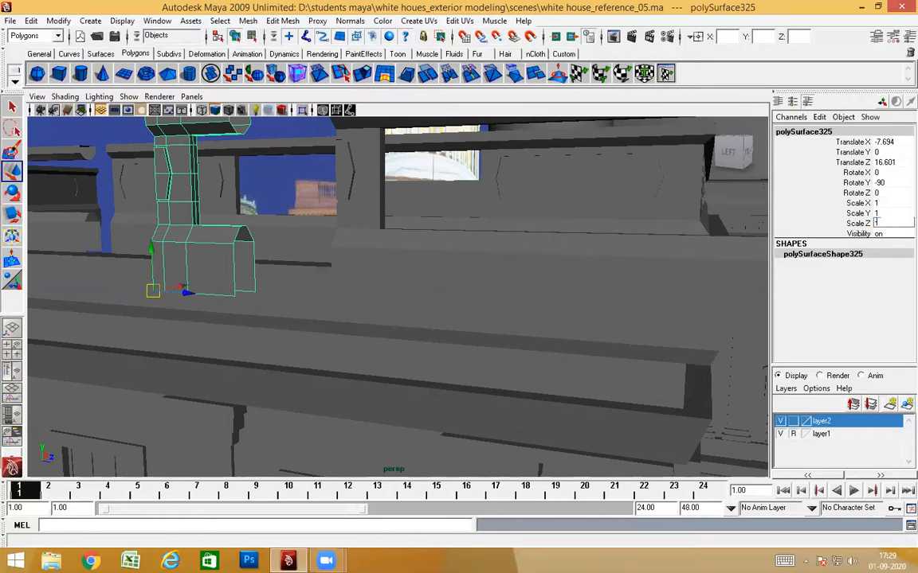
key(Return)
alt+drag(438, 322, 388, 362)
key(ctrl+z)
click(364, 357)
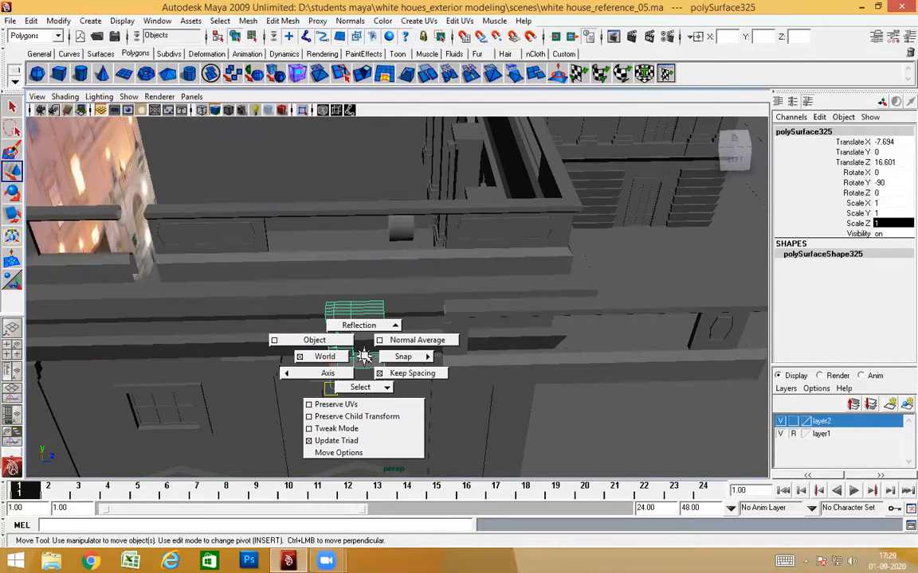
alt+drag(410, 395, 383, 390)
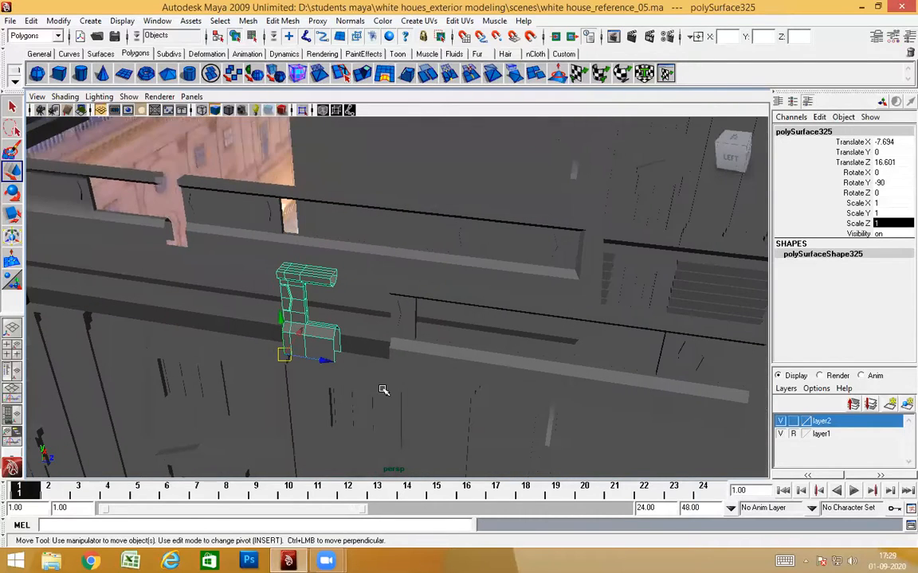
Mirror the copied post about its pivot by setting Scale X to -1
drag(321, 360, 287, 342)
click(310, 341)
alt+drag(426, 380, 453, 378)
click(891, 203)
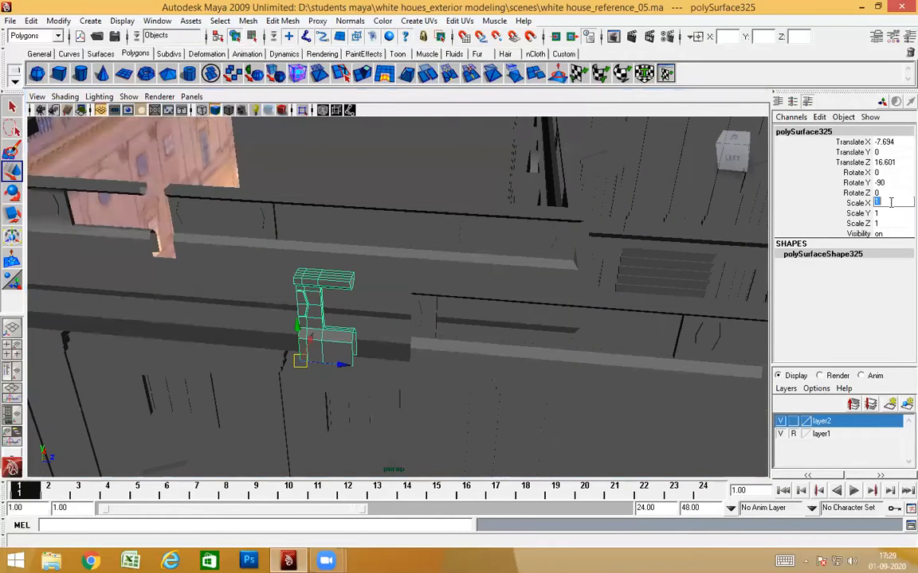
text(-1)
key(Return)
mouse_move(478, 327)
alt+mouse_down()
mouse_move(504, 338)
mouse_move(467, 315)
alt+mouse_up()
scroll(503, 338, up, 4)
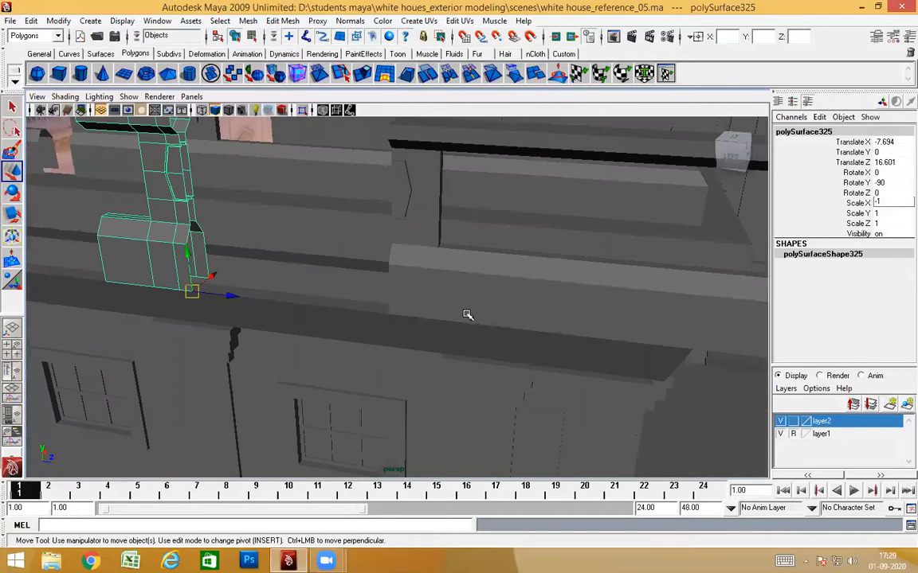
Move the mirrored post along Z to 17.077, snapping it against the open end of the detached panel
click(257, 310)
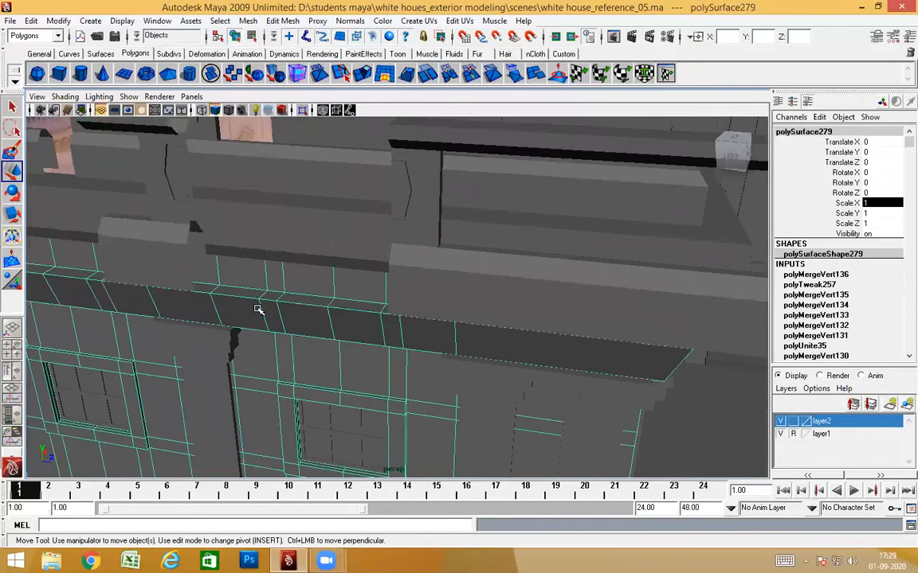
click(188, 263)
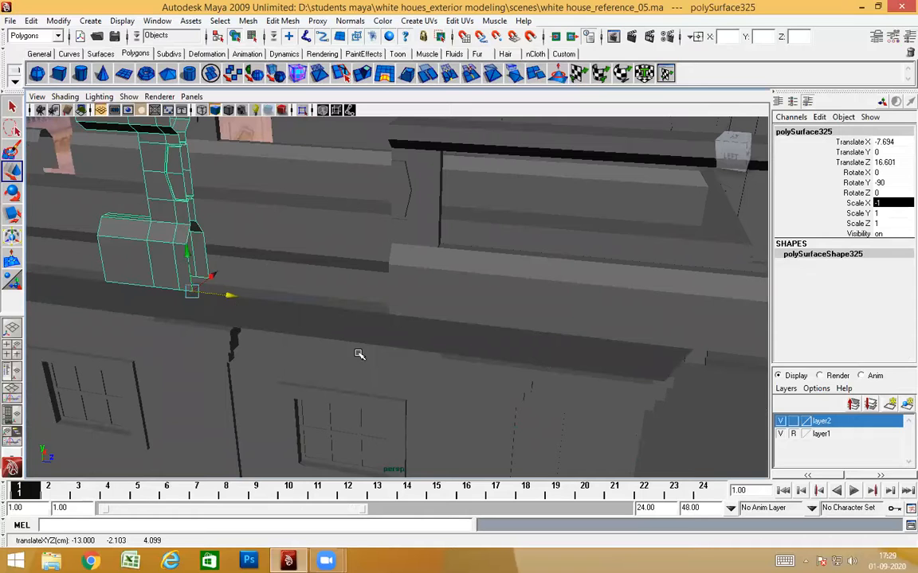
drag(389, 312, 391, 317)
scroll(449, 374, down, 5)
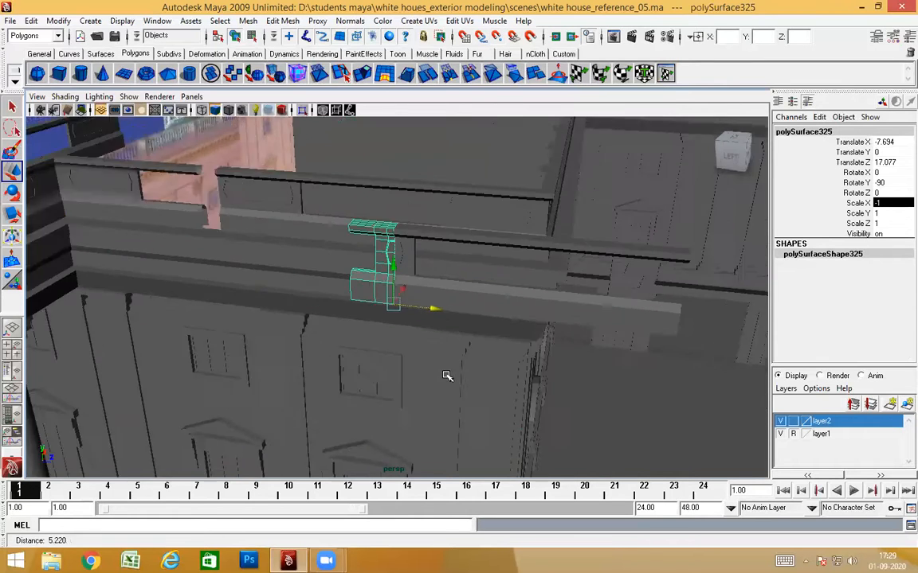
Split an edge ring through the middle of the open panel in the side facade's corner parapet
alt+drag(447, 375, 539, 351)
alt+middle_drag(550, 363, 419, 367)
alt+drag(419, 367, 457, 339)
alt+drag(450, 271, 267, 253)
click(148, 175)
alt+drag(470, 305, 463, 332)
alt+drag(370, 339, 380, 346)
alt+middle_drag(377, 334, 517, 347)
scroll(517, 346, up, 3)
alt+drag(517, 347, 391, 332)
click(517, 316)
alt+drag(518, 316, 298, 225)
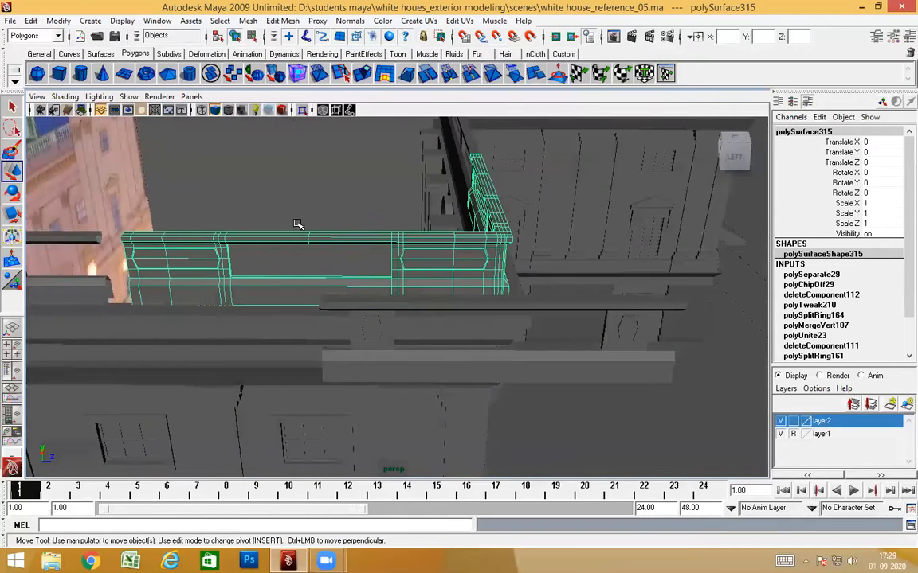
alt+drag(283, 259, 399, 303)
scroll(400, 287, up, 3)
right_drag(401, 286, 409, 229)
click(365, 277)
ctrl+right_drag(361, 277, 390, 311)
Delete the corner parapet's faces on the far side of the new edge ring, leaving the half panel attached to the corner
right_drag(462, 272, 467, 299)
alt+drag(466, 298, 243, 215)
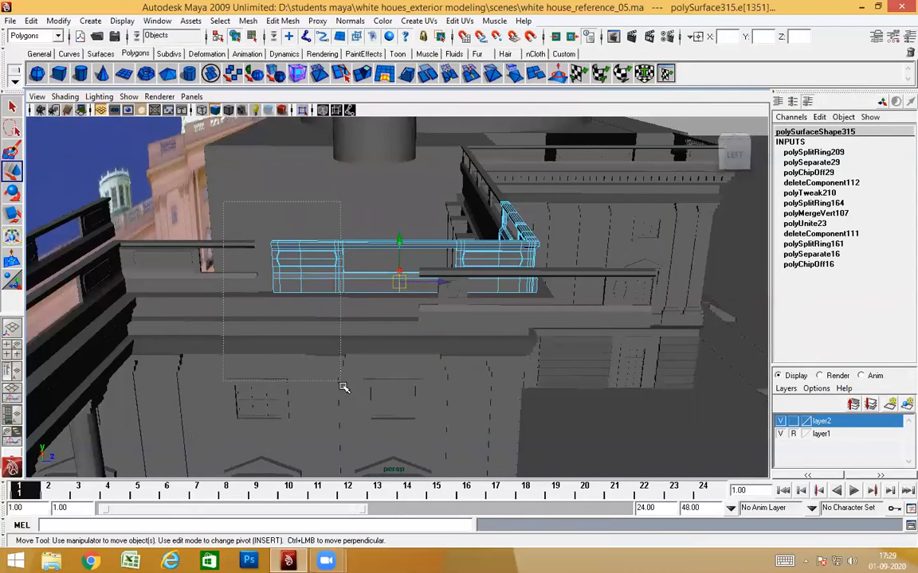
drag(343, 386, 343, 387)
scroll(421, 310, up, 4)
alt+drag(420, 313, 414, 349)
scroll(418, 287, up, 2)
right_drag(425, 274, 494, 209)
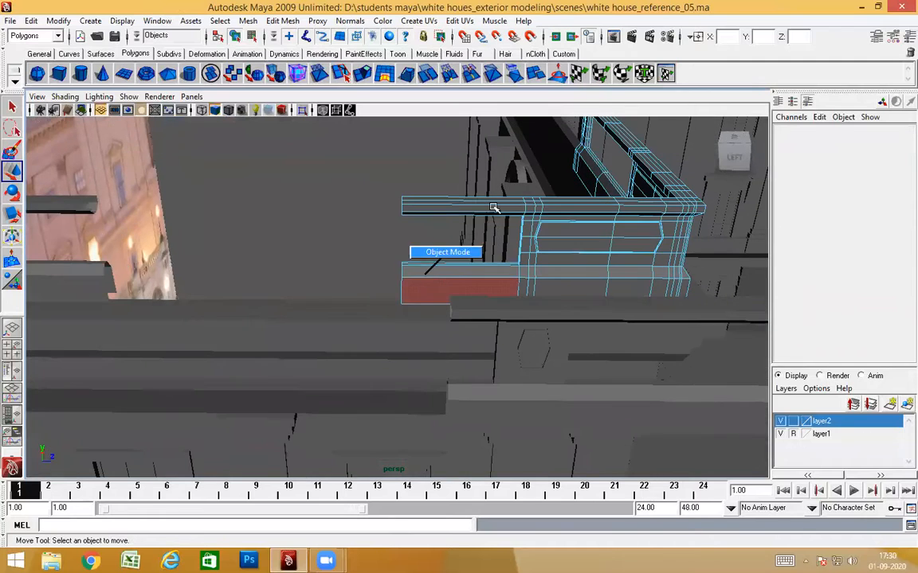
scroll(455, 317, down, 5)
mouse_move(455, 317)
alt+mouse_down()
mouse_move(467, 410)
mouse_move(464, 311)
alt+mouse_up()
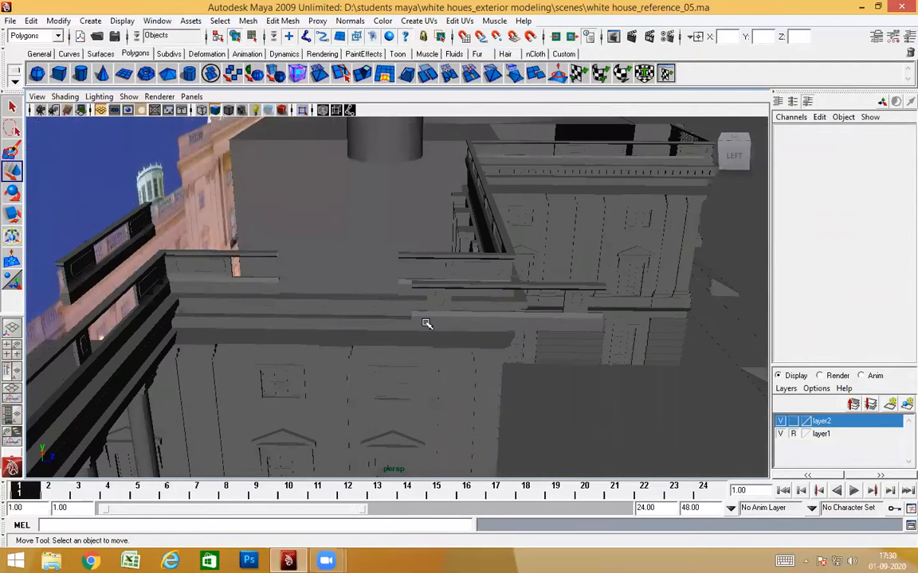
Select the detached panel together with the posts at both of its ends
click(426, 324)
key(ctrl+d)
alt+drag(542, 394, 467, 372)
alt+drag(345, 370, 415, 378)
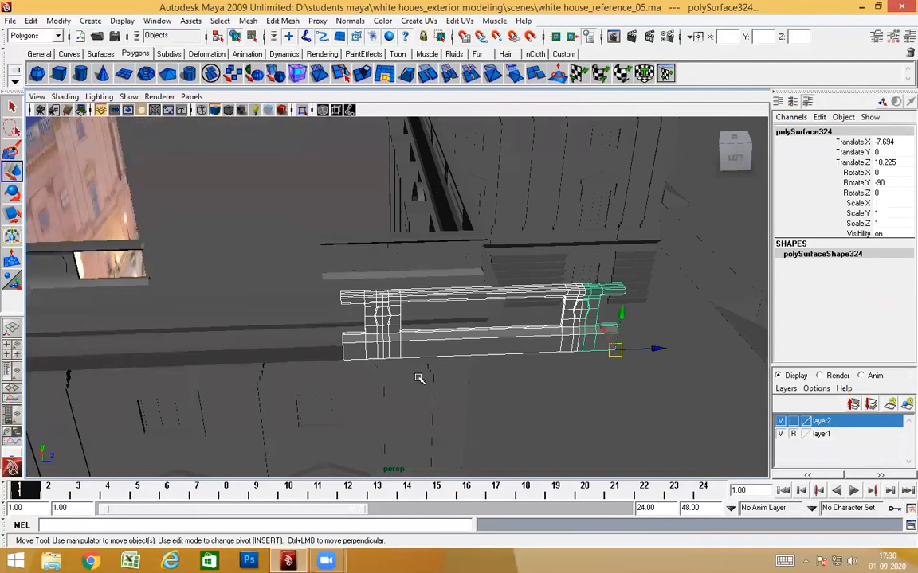
alt+drag(363, 365, 360, 320)
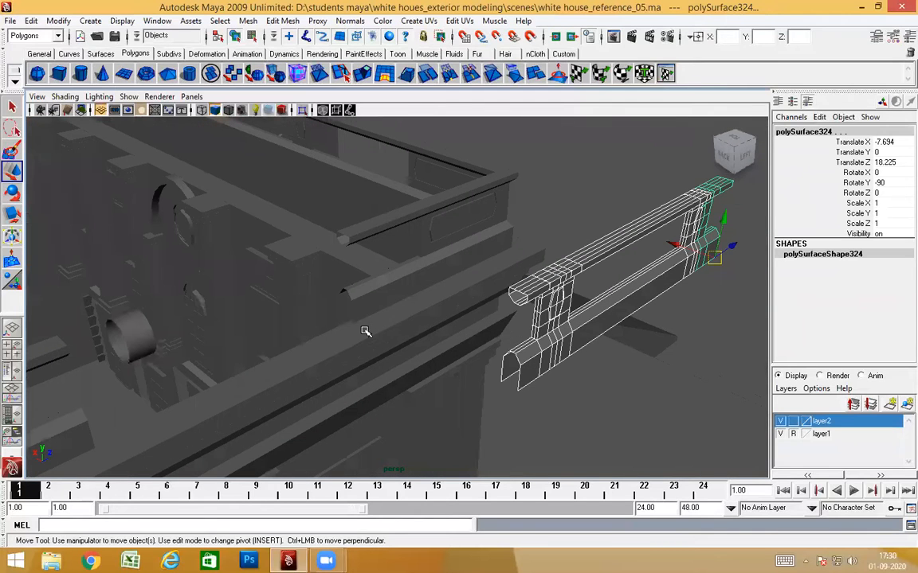
Try snapping the detached panel and its posts onto the roof ledge beside the cut corner parapet
middle_drag(355, 322, 355, 322)
mouse_move(355, 323)
alt+mouse_down()
mouse_move(315, 348)
mouse_move(352, 322)
mouse_move(343, 317)
alt+mouse_up()
click(157, 229)
alt+drag(415, 334, 493, 334)
alt+drag(402, 288, 360, 314)
scroll(446, 295, up, 3)
click(404, 288)
click(506, 321)
alt+drag(502, 389, 403, 260)
click(404, 261)
scroll(395, 349, down, 3)
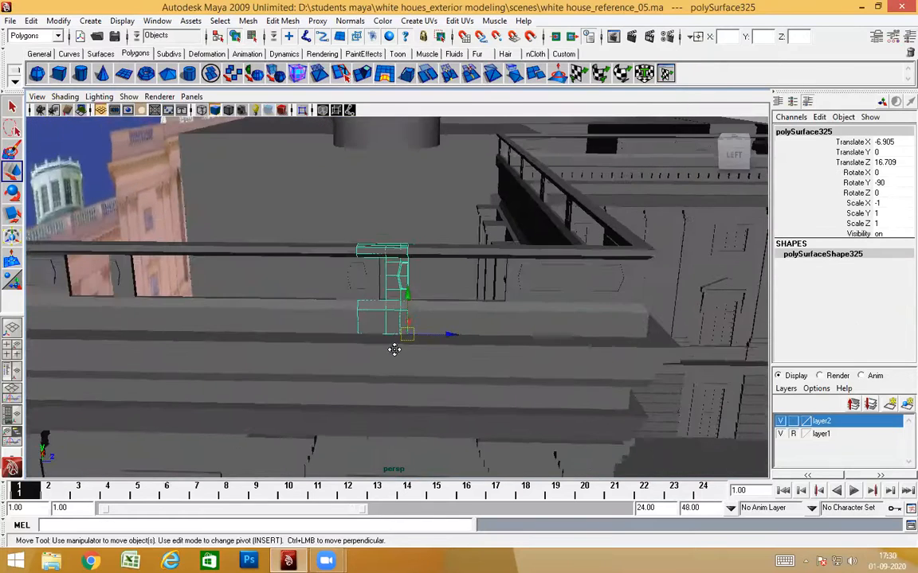
alt+middle_drag(395, 348, 426, 361)
alt+drag(426, 361, 386, 327)
click(388, 313)
mouse_move(404, 371)
alt+mouse_down()
mouse_move(431, 375)
mouse_move(418, 371)
alt+mouse_up()
click(507, 313)
Undo the moves of the panel and posts back to their position outside the wing
key(ctrl+z)
key(ctrl+z)
key(ctrl+z)
key(ctrl+z)
key(ctrl+z)
key(ctrl+z)
key(ctrl+z)
key(ctrl+z)
Try snapping all three selected pieces to the cut parapet's lower corner at once, and undo the move
scroll(511, 365, down, 3)
alt+middle_drag(511, 365, 486, 370)
scroll(291, 367, up, 3)
alt+drag(485, 370, 497, 371)
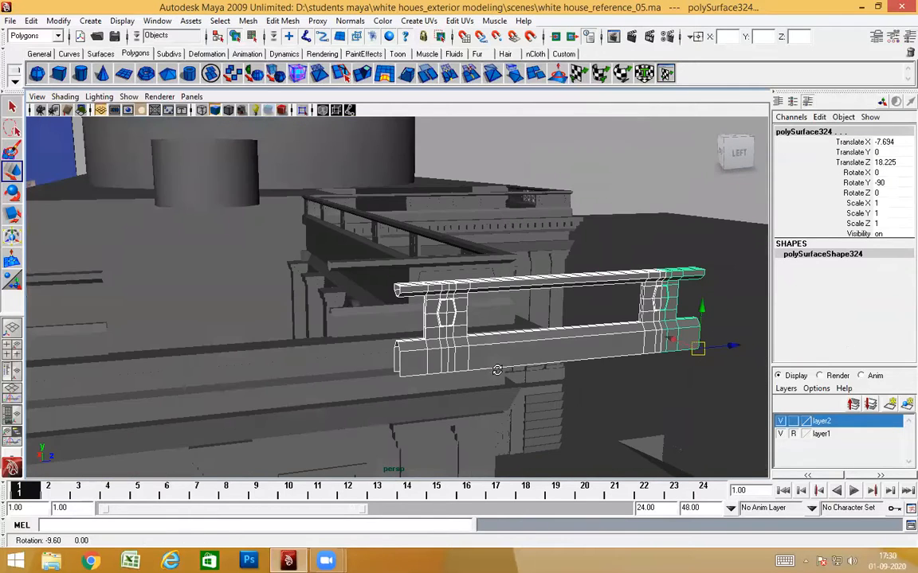
alt+middle_drag(384, 373, 413, 383)
alt+drag(413, 383, 405, 383)
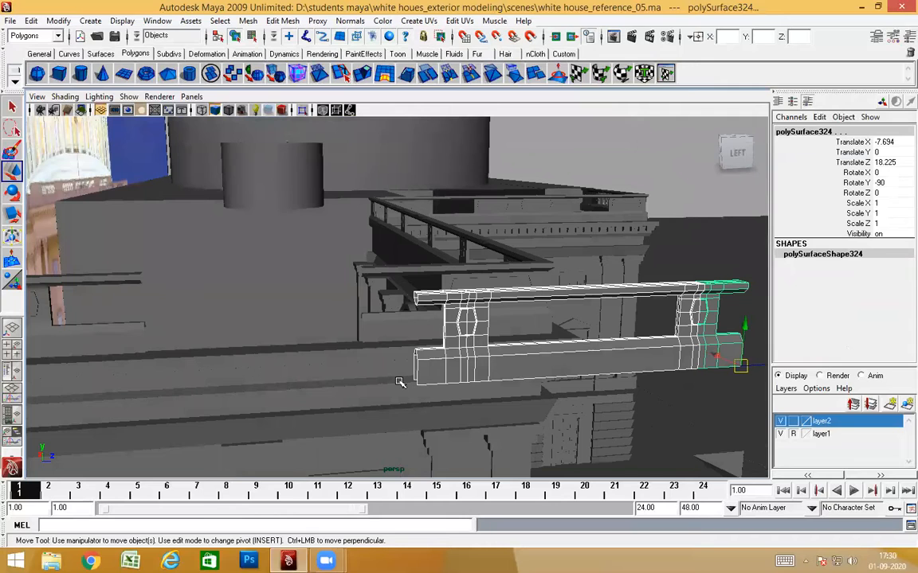
mouse_move(366, 341)
middle_down()
mouse_move(302, 311)
mouse_move(585, 338)
mouse_move(578, 348)
mouse_move(549, 328)
mouse_move(358, 338)
mouse_move(370, 361)
mouse_move(358, 357)
middle_up()
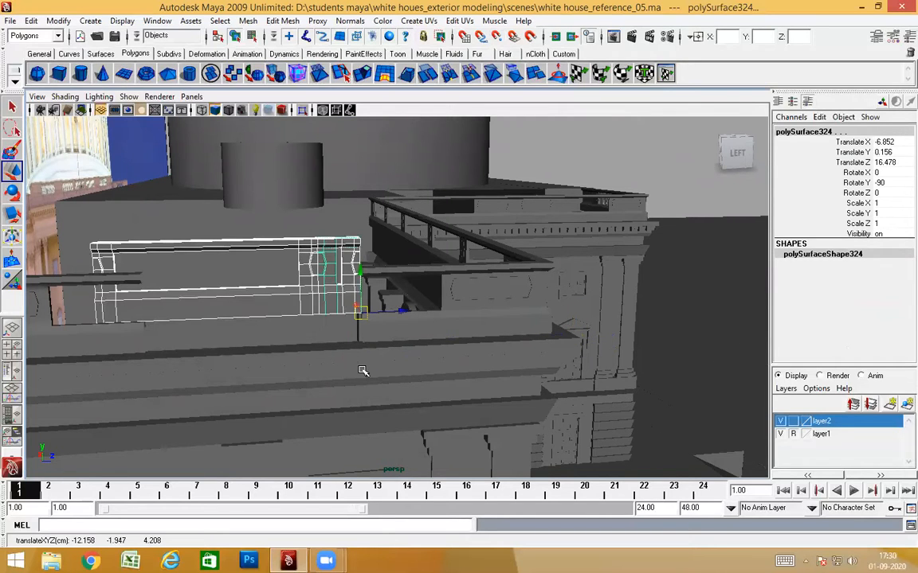
key(ctrl+z)
Center the pivots of the panel and both posts, and freeze their transformations
alt+drag(481, 364, 436, 329)
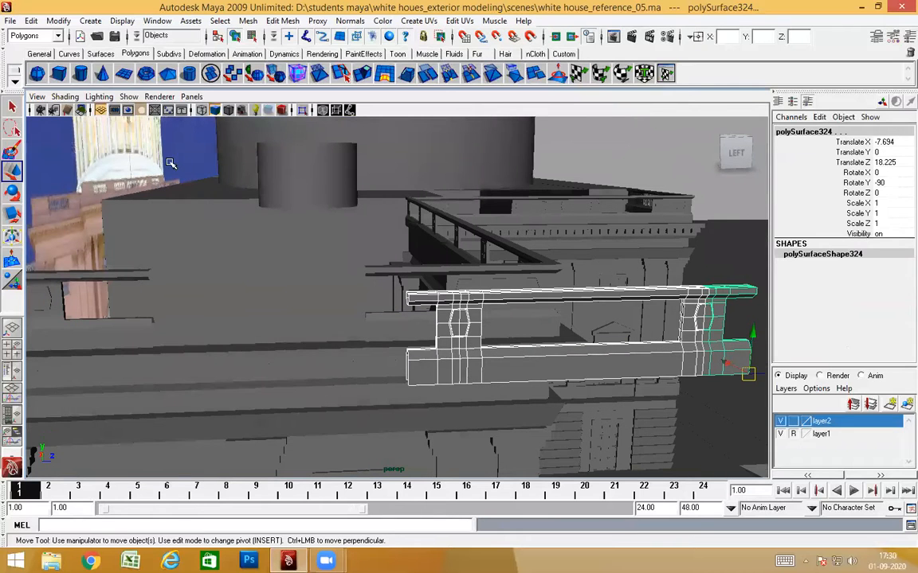
mouse_move(428, 376)
alt+mouse_down()
mouse_move(518, 369)
mouse_move(416, 388)
alt+mouse_up()
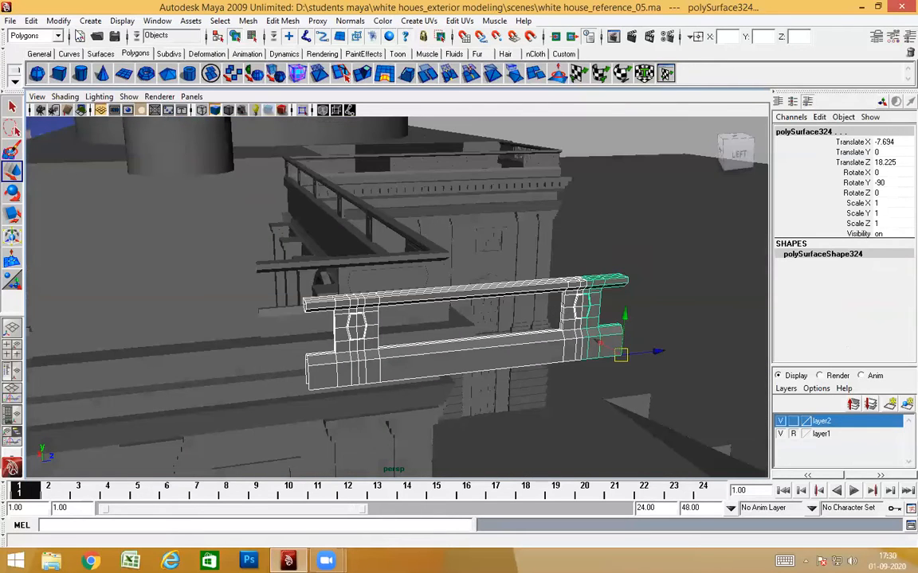
click(59, 21)
click(76, 154)
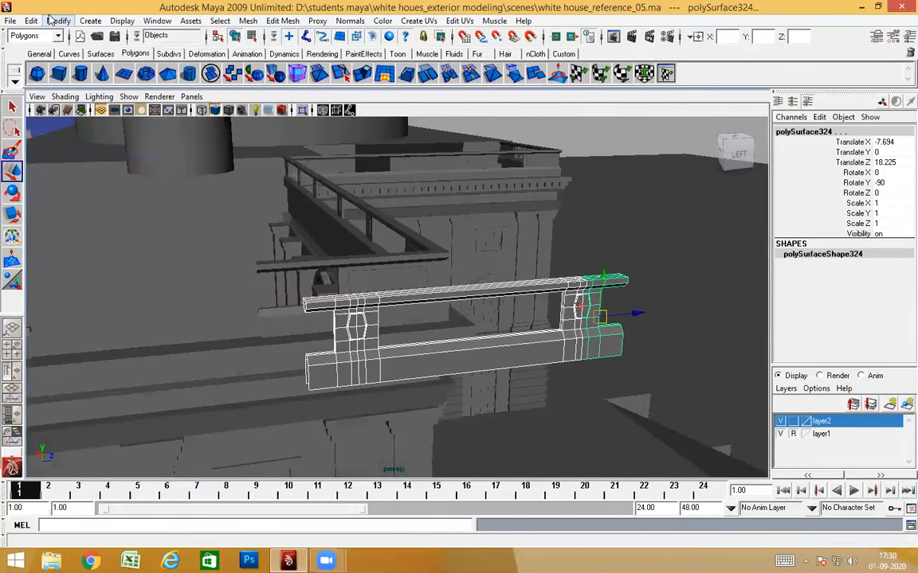
click(59, 22)
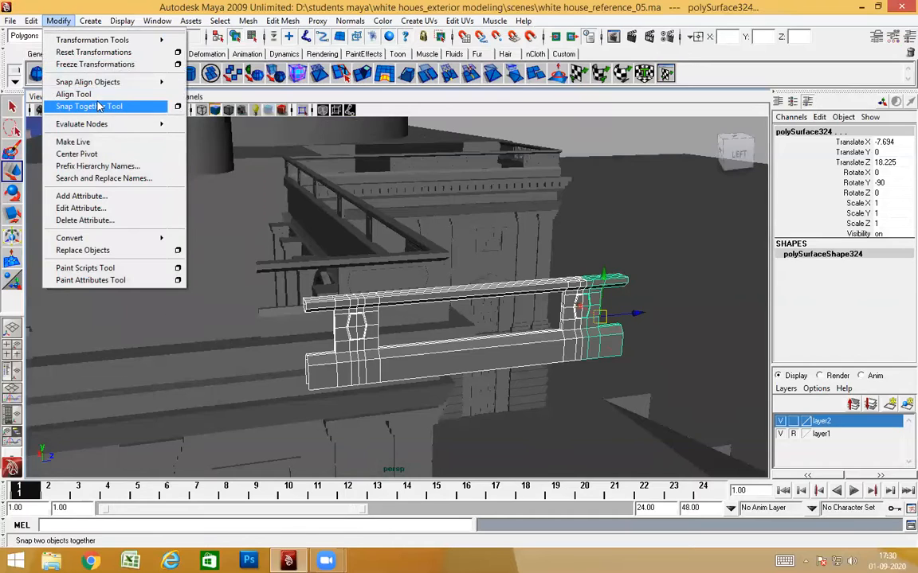
click(94, 64)
mouse_move(446, 358)
alt+mouse_down()
mouse_move(435, 365)
mouse_move(462, 350)
alt+mouse_up()
alt+middle_drag(462, 350, 398, 369)
alt+drag(399, 369, 375, 375)
alt+middle_drag(375, 375, 336, 361)
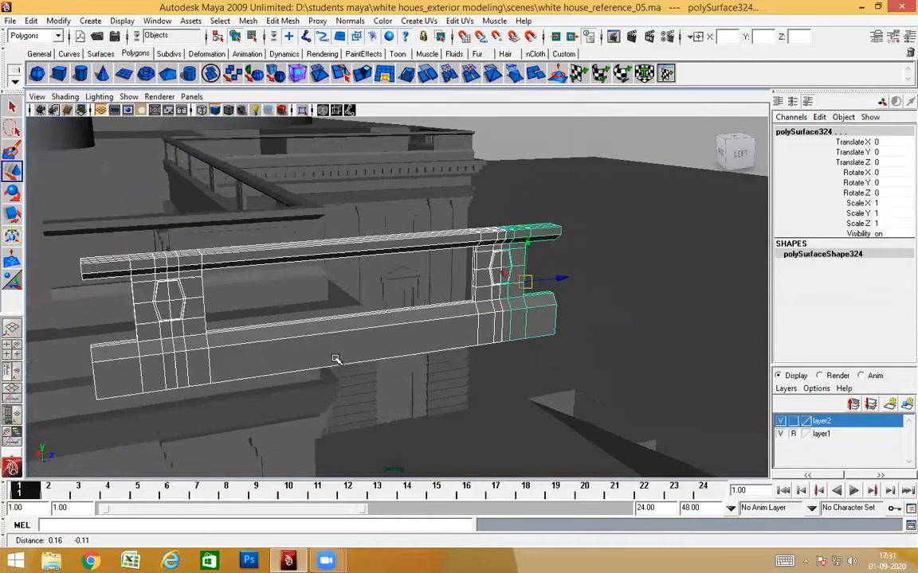
scroll(335, 374, up, 2)
scroll(335, 375, down, 3)
alt+drag(304, 374, 304, 368)
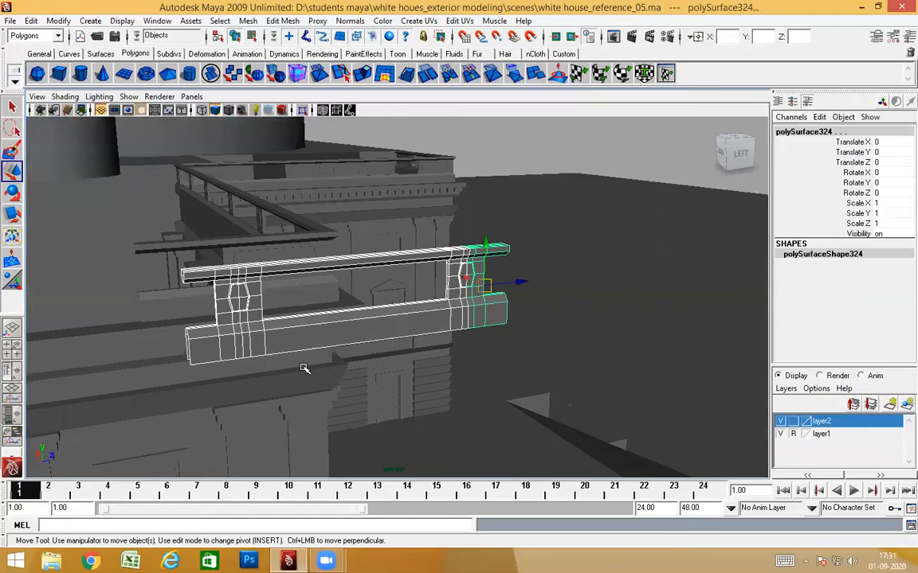
Group the panel and both posts, and center the group's pivot
key(ctrl+g)
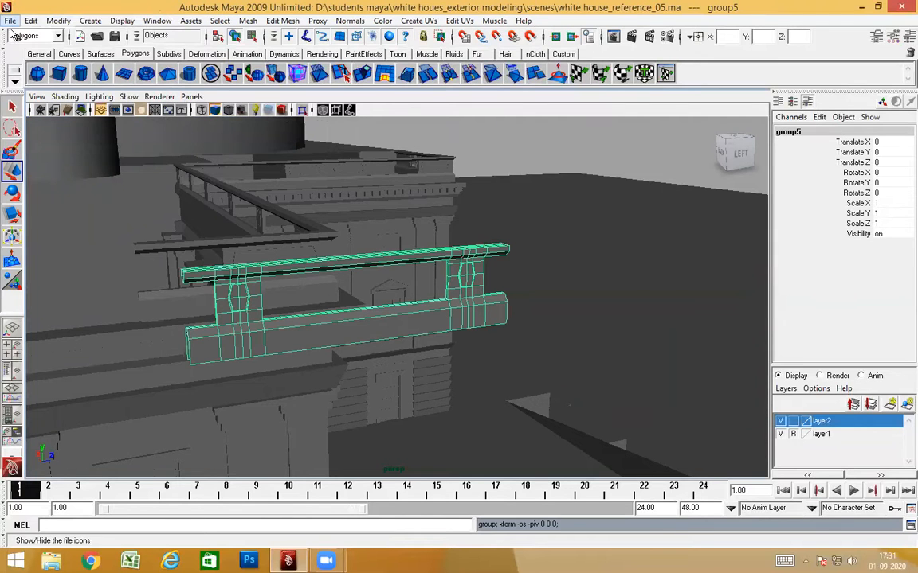
click(58, 20)
click(77, 153)
key(w)
Snap the group's pivot to the lower outer corner of the base rail at the post end
alt+drag(441, 322, 555, 338)
alt+middle_drag(555, 338, 453, 325)
alt+right_drag(453, 325, 477, 322)
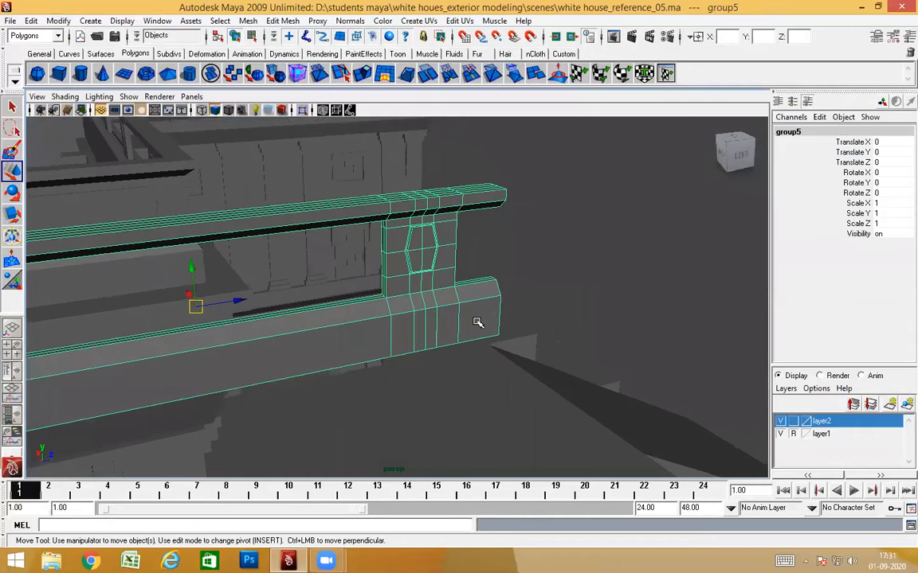
key(Insert)
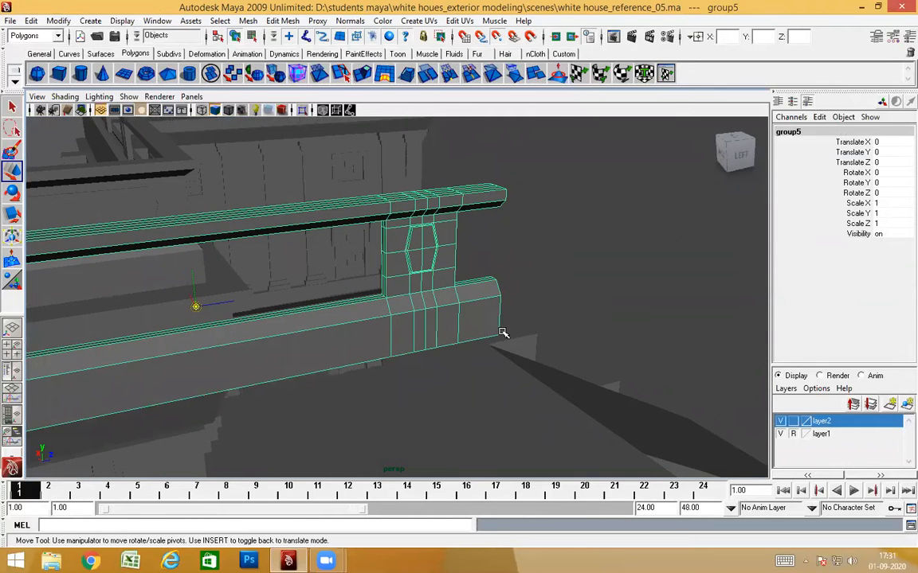
middle_drag(502, 333, 498, 334)
key(Insert)
Snap the group to the cut corner parapet's lower corner, at Translate X 0.789 and Translate Z -1.747
alt+drag(502, 396, 557, 340)
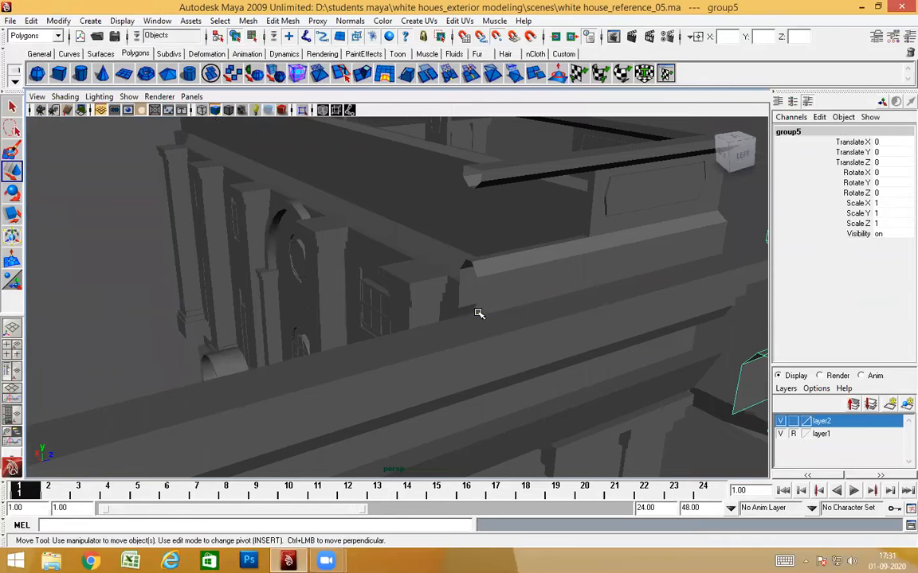
middle_drag(478, 314, 477, 315)
alt+drag(554, 350, 481, 336)
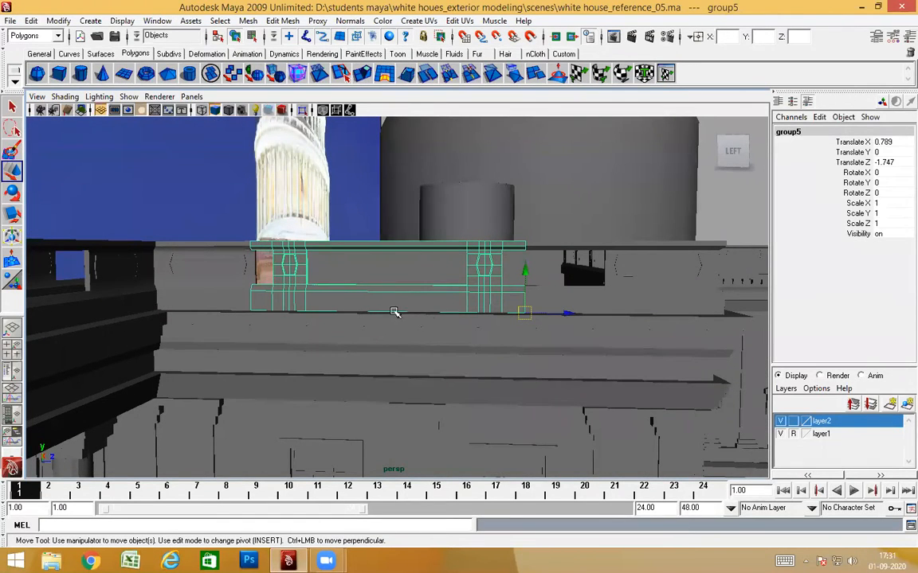
Split edge rings through the middle of the grouped panel's top and base rails
click(326, 301)
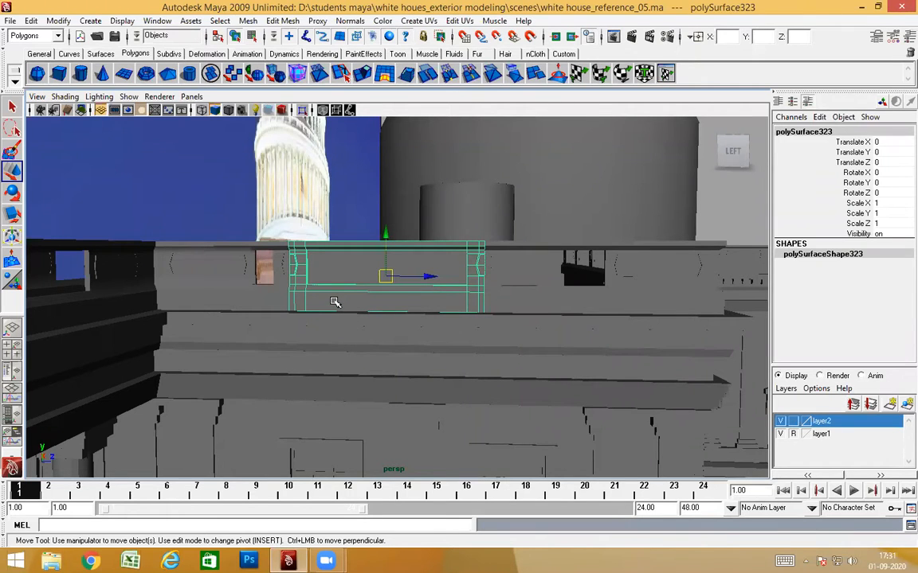
right_drag(336, 302, 332, 263)
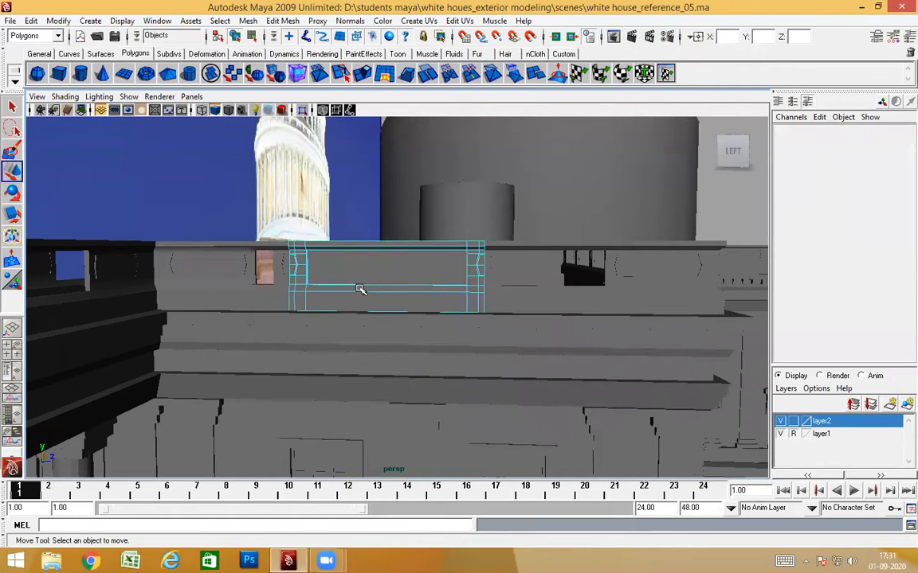
click(373, 298)
shift+right_drag(360, 293, 279, 318)
click(401, 246)
key(g)
alt+drag(423, 321, 332, 303)
Delete the panel faces on the side of the mirrored post, up to the new middle edges
right_drag(332, 304, 259, 265)
drag(165, 189, 338, 444)
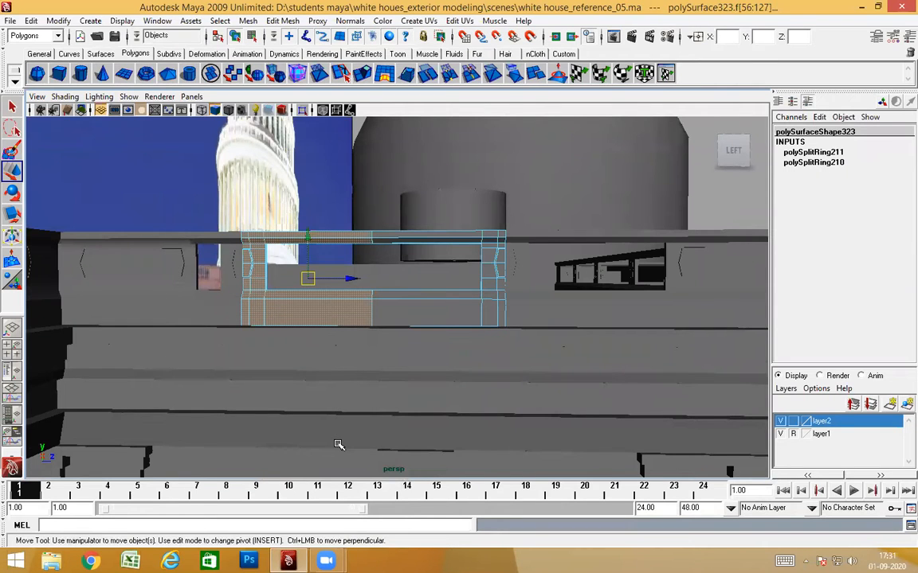
key(Delete)
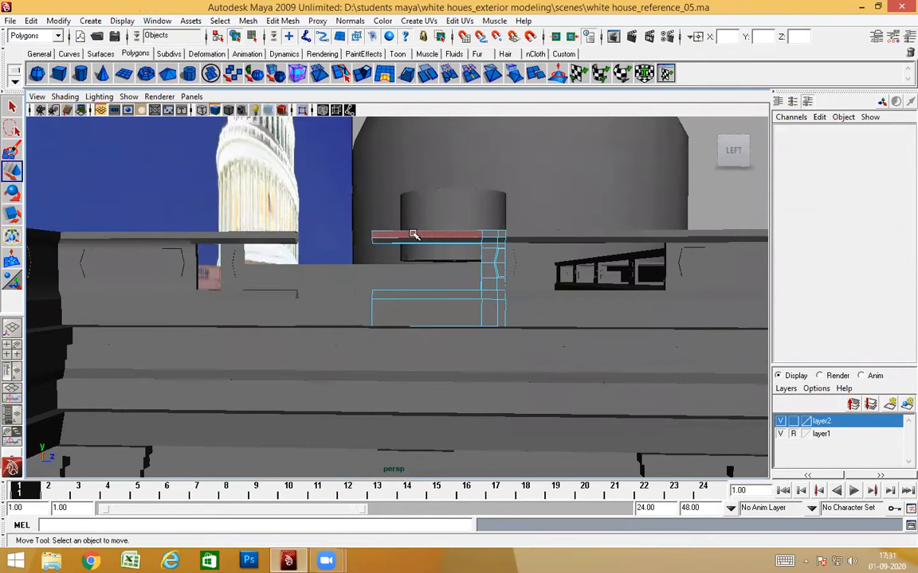
right_drag(411, 236, 455, 215)
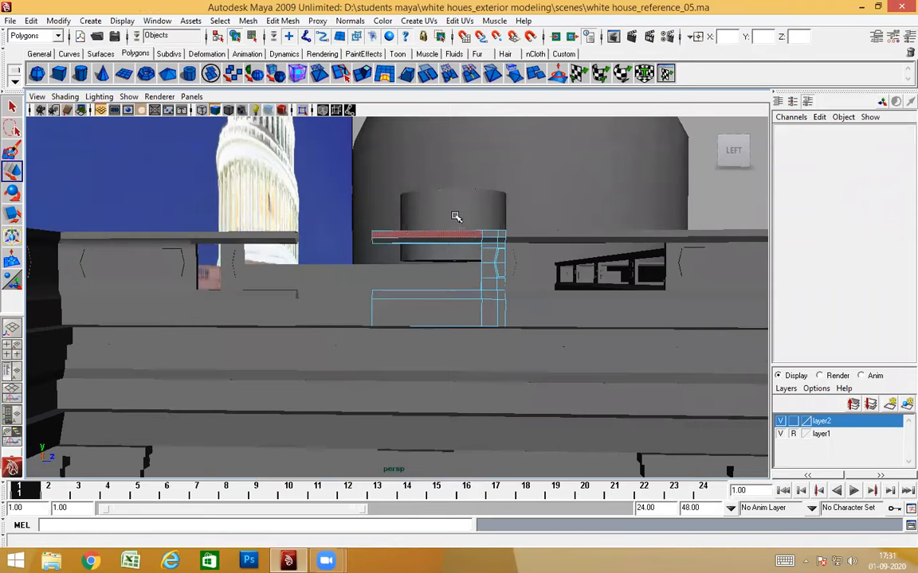
Examine the remaining half panel and the posts on both sides of the parapet gap
click(439, 237)
click(507, 279)
click(418, 278)
click(531, 315)
alt+drag(546, 345, 450, 362)
alt+middle_drag(451, 362, 550, 371)
click(347, 233)
alt+drag(360, 283, 340, 302)
click(340, 303)
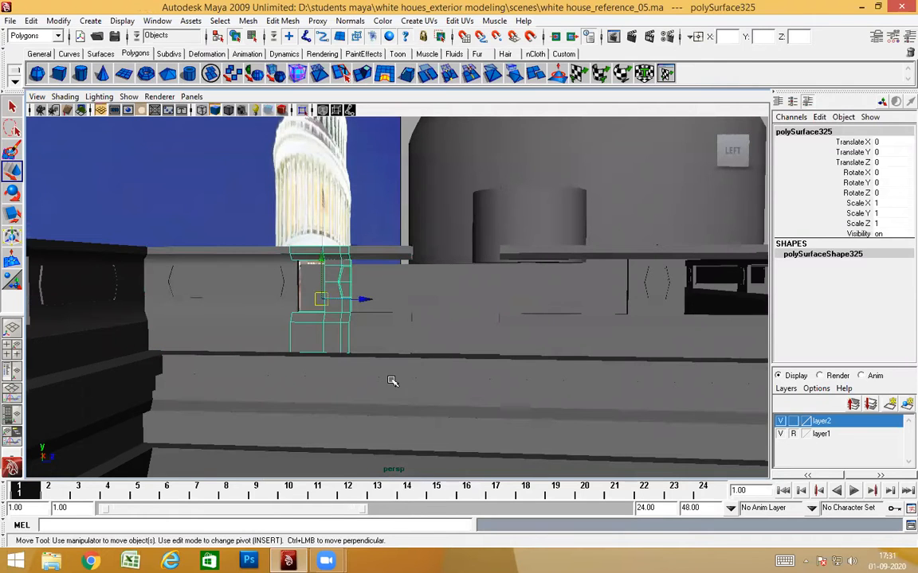
click(392, 383)
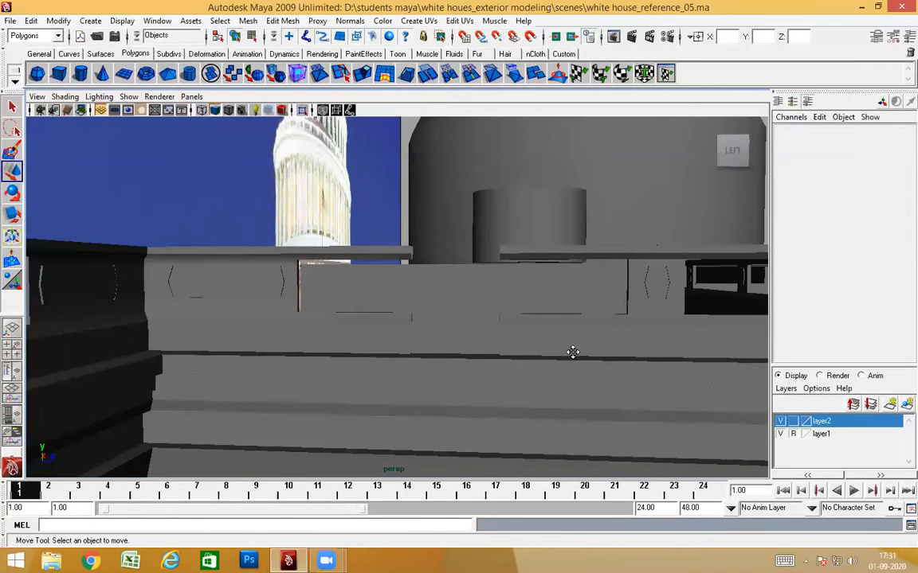
Select the half panel and its adjoining post, and snap both pivots to their shared lower corner at the seam
alt+drag(572, 351, 320, 344)
click(336, 314)
click(494, 344)
alt+drag(492, 389, 387, 341)
key(Insert)
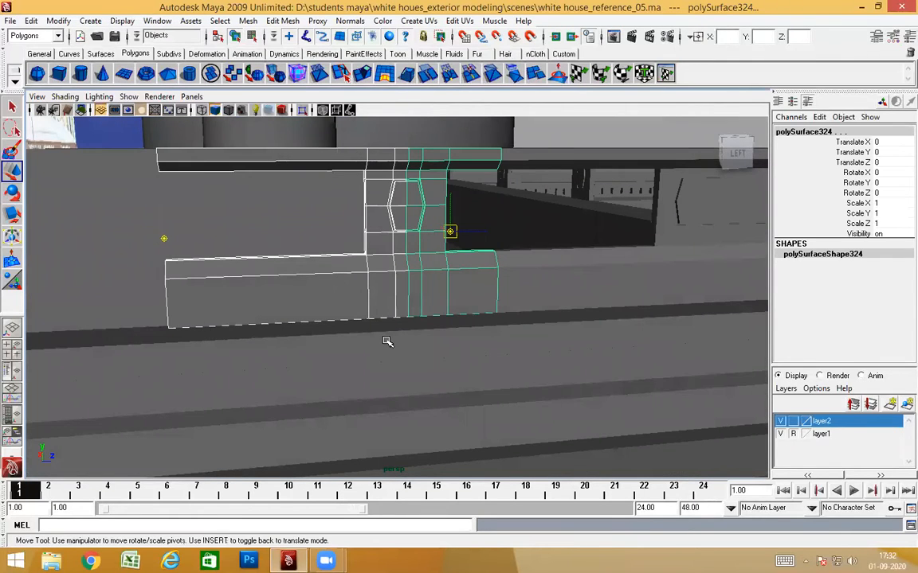
middle_drag(408, 308, 408, 319)
key(Insert)
key(space)
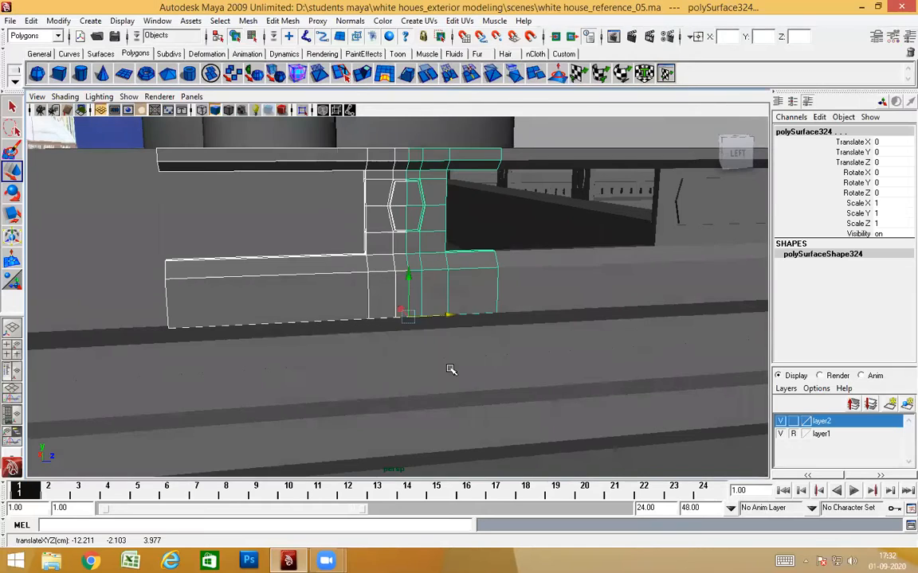
Snap the selected half panel and post along Z to the centre line of the column capital below, at Translate Z -0.385
scroll(450, 370, down, 3)
alt+drag(450, 370, 428, 414)
alt+middle_drag(428, 414, 428, 376)
alt+drag(427, 377, 408, 385)
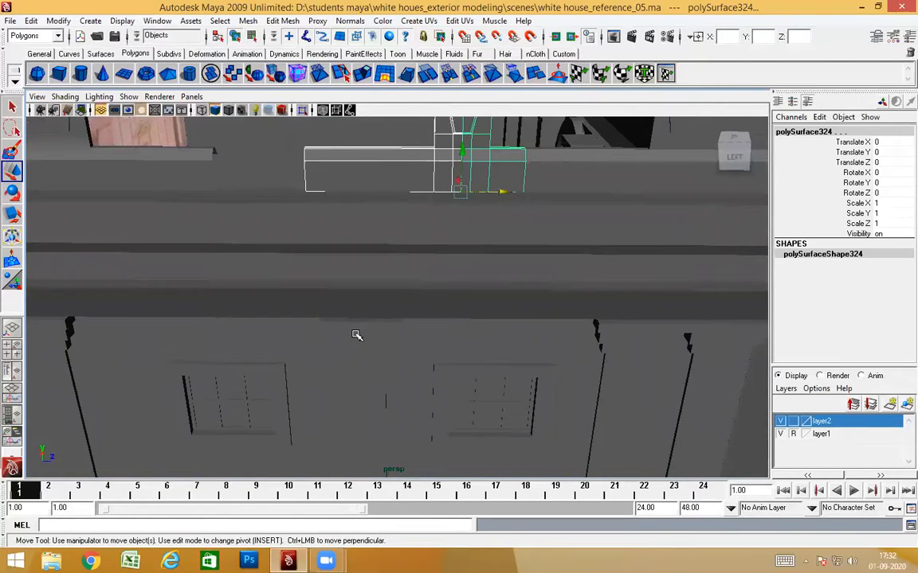
key(4)
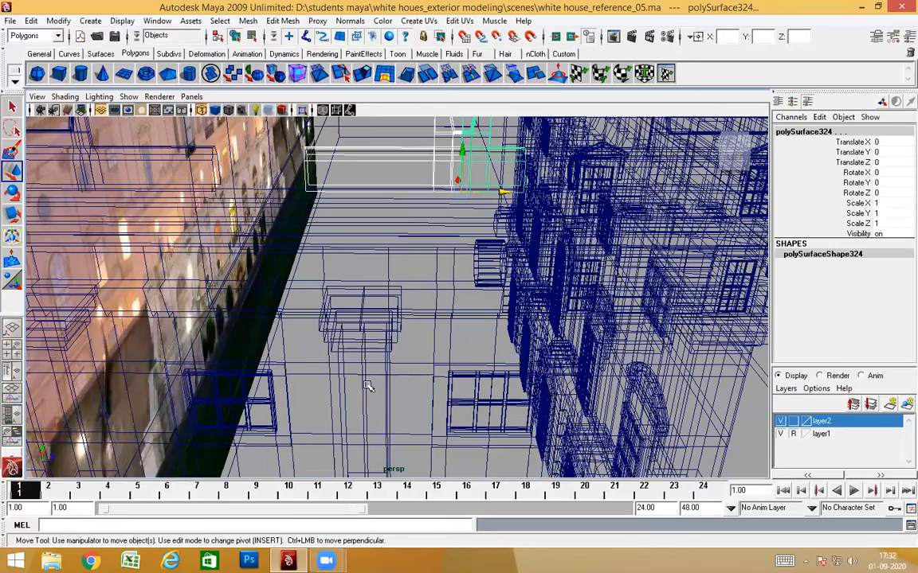
alt+drag(389, 400, 356, 308)
middle_drag(361, 306, 363, 304)
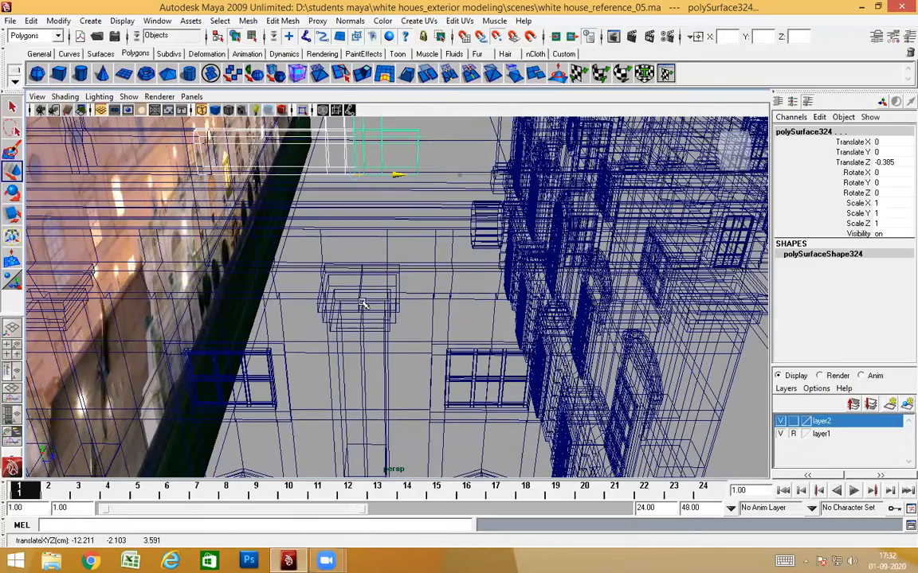
Check the moved half panel and post against the centre of the column capital in the wireframe side view
key(space)
drag(371, 322, 440, 326)
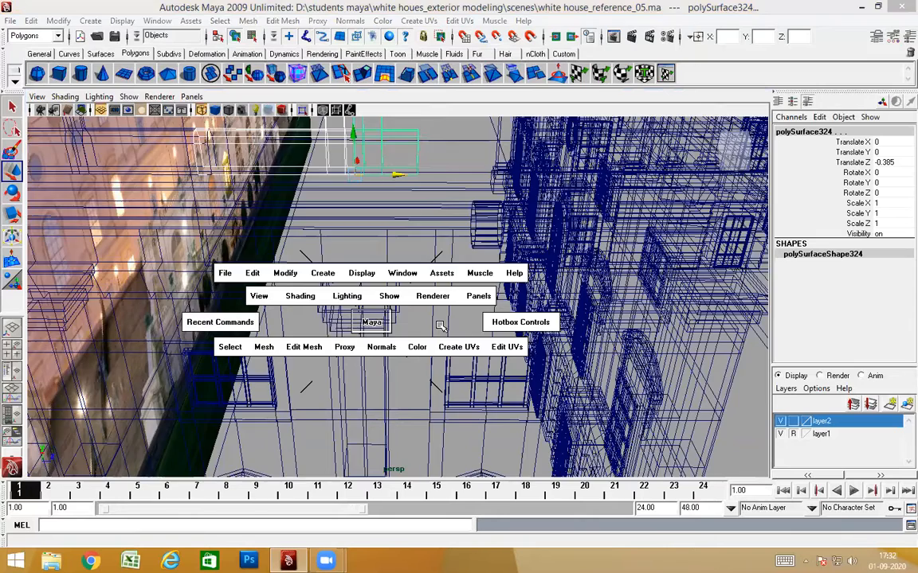
key(f)
alt+right_drag(437, 326, 275, 324)
alt+middle_drag(409, 376, 426, 270)
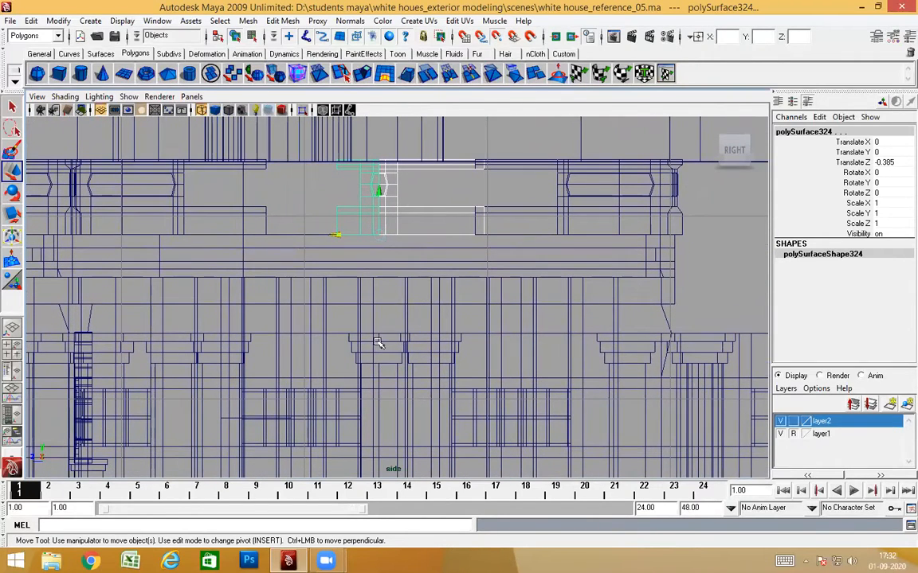
middle_drag(378, 343, 376, 336)
key(space)
drag(381, 329, 383, 306)
mouse_move(397, 368)
alt+mouse_down()
mouse_move(431, 370)
mouse_move(408, 322)
mouse_move(408, 332)
alt+mouse_up()
key(5)
scroll(409, 331, down, 3)
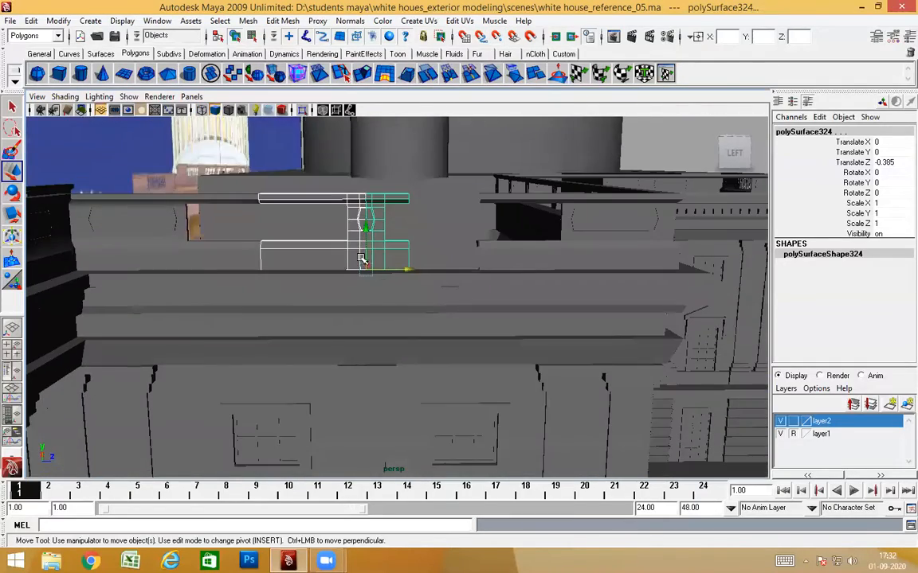
Inspect the parapet rails and the gaps on both sides of the moved half panel and post
alt+drag(369, 292, 546, 277)
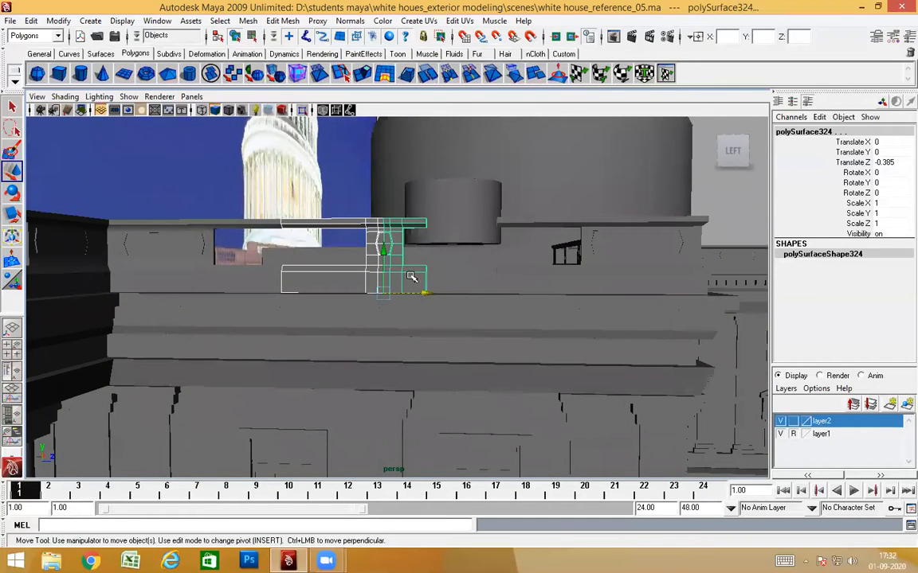
alt+drag(478, 348, 389, 312)
alt+drag(457, 275, 549, 276)
click(377, 259)
alt+drag(377, 259, 369, 270)
right_drag(367, 269, 398, 247)
alt+drag(398, 255, 285, 262)
scroll(363, 273, up, 3)
Snap the rail-end vertices of the corner panel nearest the columned tower along Z to the end of the central post's rails
click(315, 240)
click(162, 240)
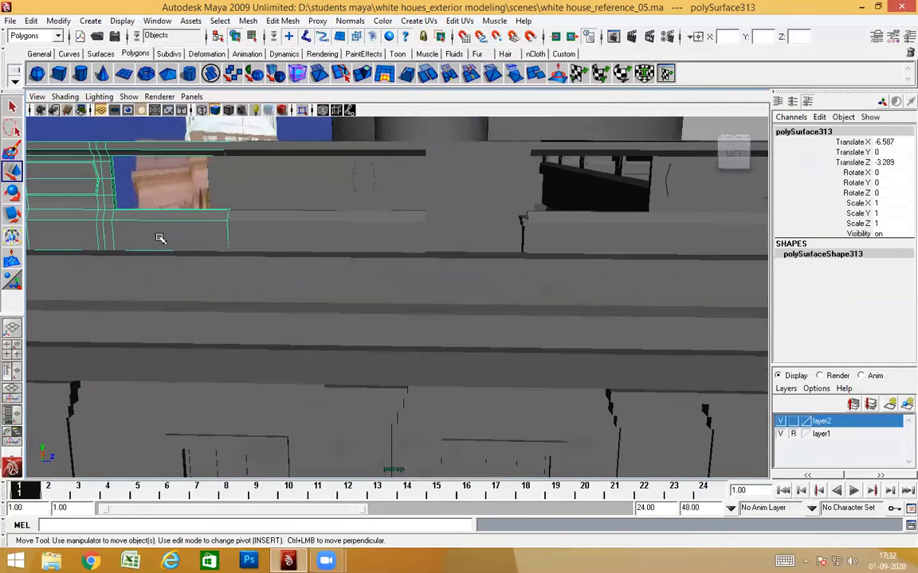
alt+middle_drag(282, 280, 403, 309)
alt+drag(403, 309, 307, 269)
right_drag(306, 264, 277, 265)
alt+drag(277, 265, 407, 365)
drag(397, 276, 413, 305)
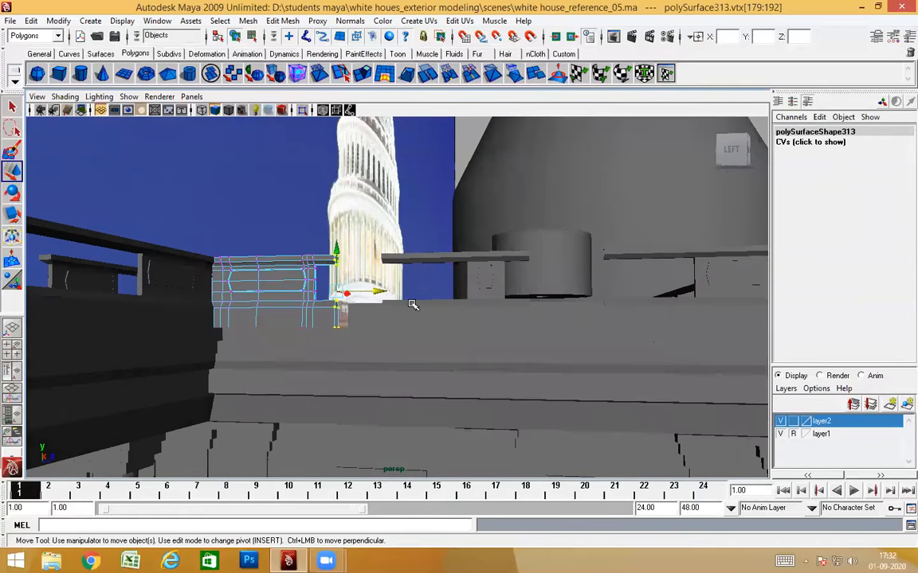
middle_drag(386, 256, 383, 256)
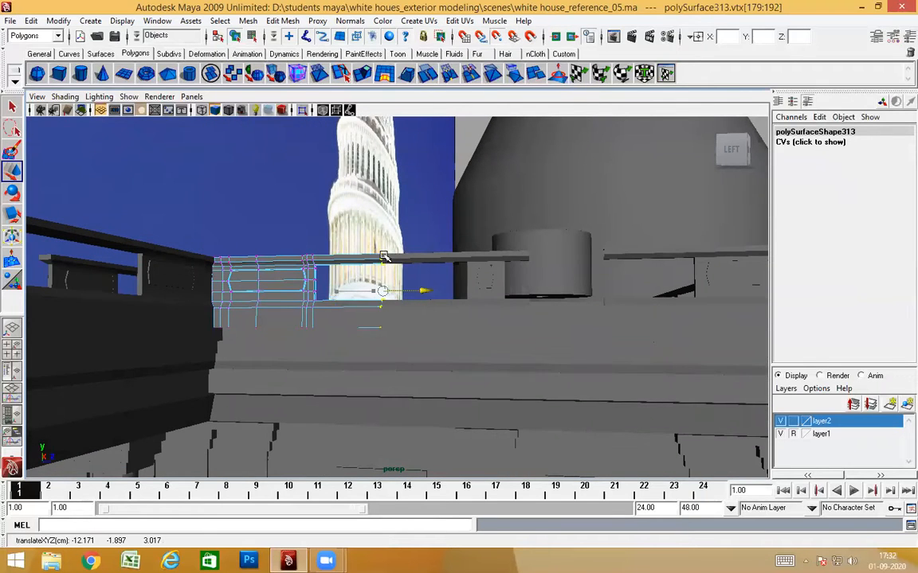
right_click(367, 257)
Snap the outer rail-end vertices of the central post's other half along Z to the facing rail end across the remaining gap
alt+drag(614, 365, 334, 287)
click(463, 304)
click(314, 272)
alt+drag(377, 324, 345, 284)
alt+drag(433, 302, 414, 279)
right_click(420, 276)
alt+drag(436, 327, 495, 336)
drag(378, 337, 475, 313)
click(364, 265)
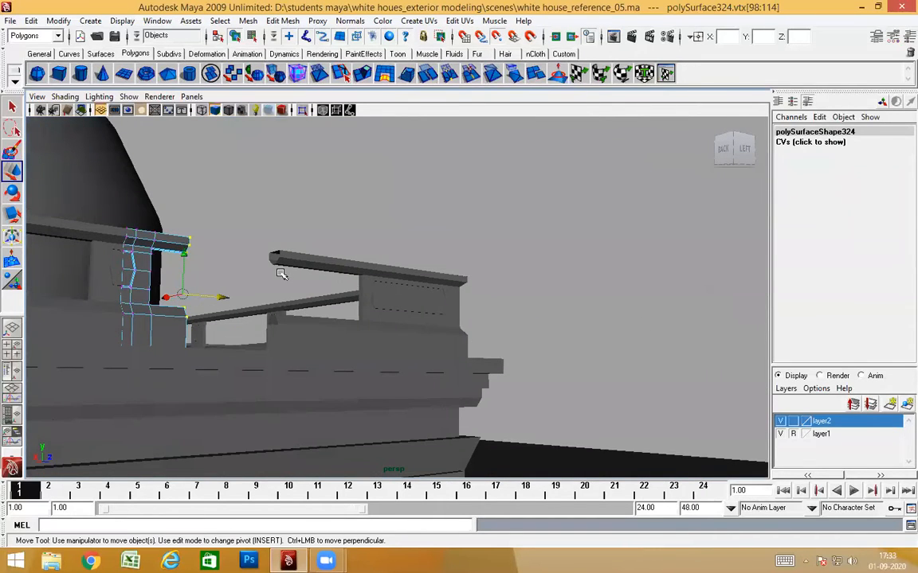
middle_drag(282, 257, 279, 250)
alt+drag(417, 379, 292, 231)
right_click(292, 231)
Examine the extended rails and the corner panels along the wing's side parapet in an enlarged viewport
key(ctrl+space)
alt+drag(454, 376, 589, 348)
alt+middle_drag(589, 348, 503, 380)
alt+drag(503, 379, 427, 409)
alt+middle_drag(653, 367, 524, 371)
scroll(506, 381, down, 3)
alt+drag(505, 381, 503, 382)
click(519, 248)
alt+drag(524, 315, 660, 311)
alt+middle_drag(660, 312, 470, 309)
alt+drag(471, 309, 505, 331)
alt+middle_drag(313, 347, 574, 337)
alt+right_drag(573, 336, 542, 362)
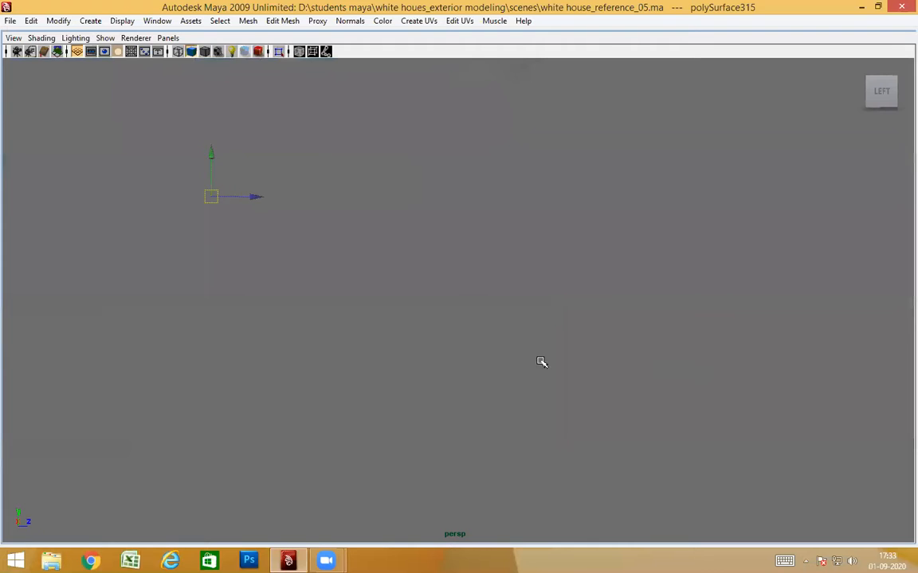
alt+drag(421, 370, 483, 392)
alt+drag(467, 332, 465, 171)
click(464, 235)
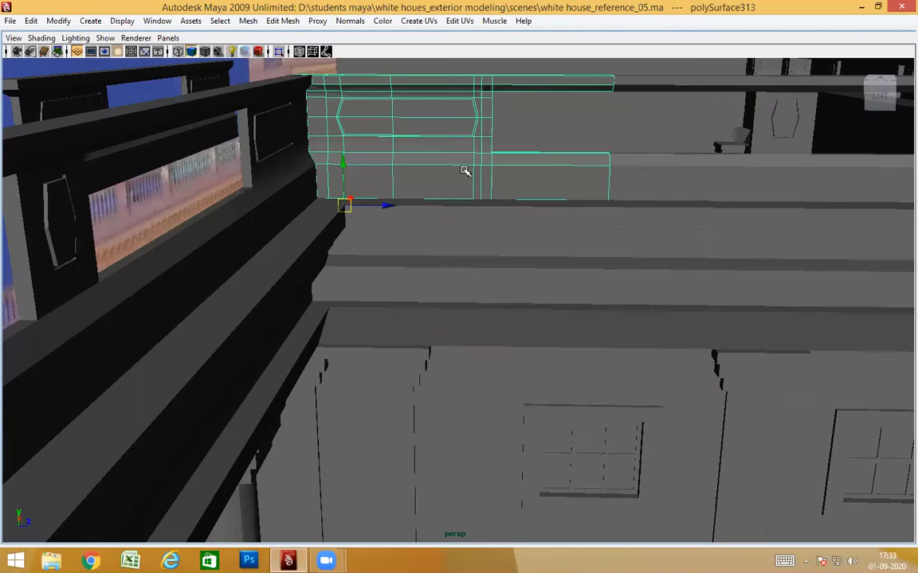
alt+drag(541, 224, 417, 214)
right_drag(411, 198, 413, 215)
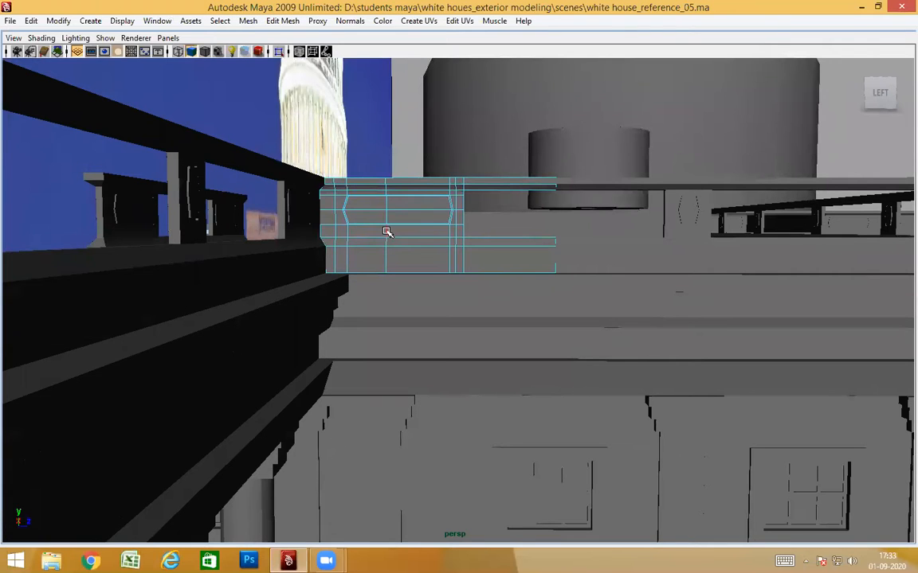
click(387, 231)
shift+right_click(394, 272)
ctrl+right_drag(418, 291, 480, 269)
alt+drag(411, 241, 432, 314)
key(ctrl+z)
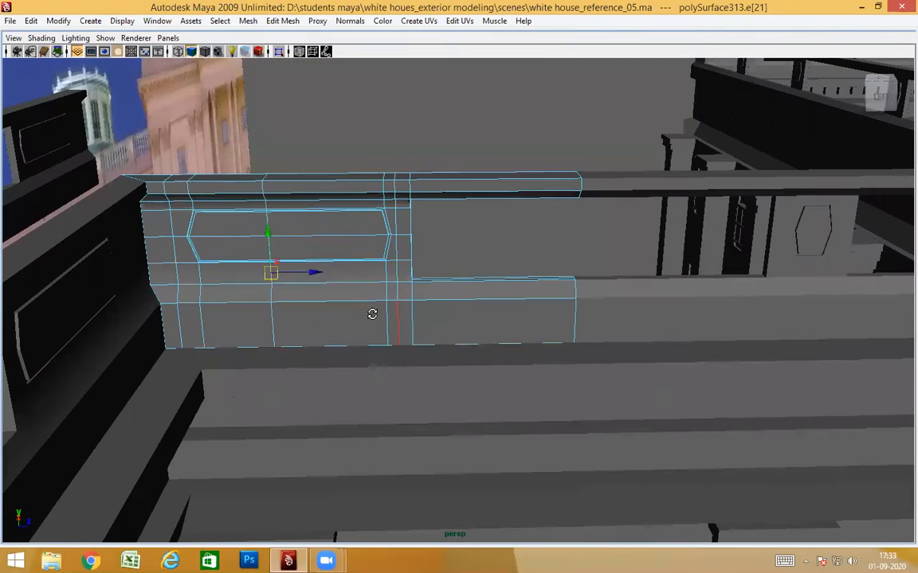
Try to delete the vertical edge loop through the middle of the corner panel
alt+drag(372, 314, 353, 180)
click(352, 179)
click(285, 301)
right_drag(321, 315, 422, 327)
click(274, 268)
alt+drag(445, 361, 419, 338)
shift+right_drag(361, 286, 314, 302)
alt+drag(342, 338, 259, 363)
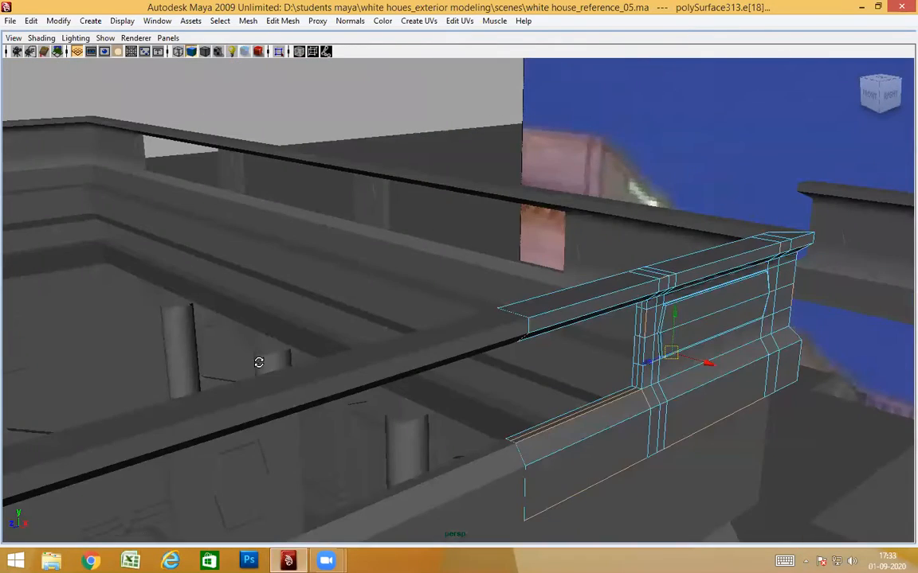
Select all vertices of the corner panel and delete the redundant ones
alt+drag(774, 366, 638, 364)
right_drag(639, 364, 597, 303)
scroll(595, 302, down, 4)
alt+drag(519, 276, 468, 284)
drag(670, 422, 786, 474)
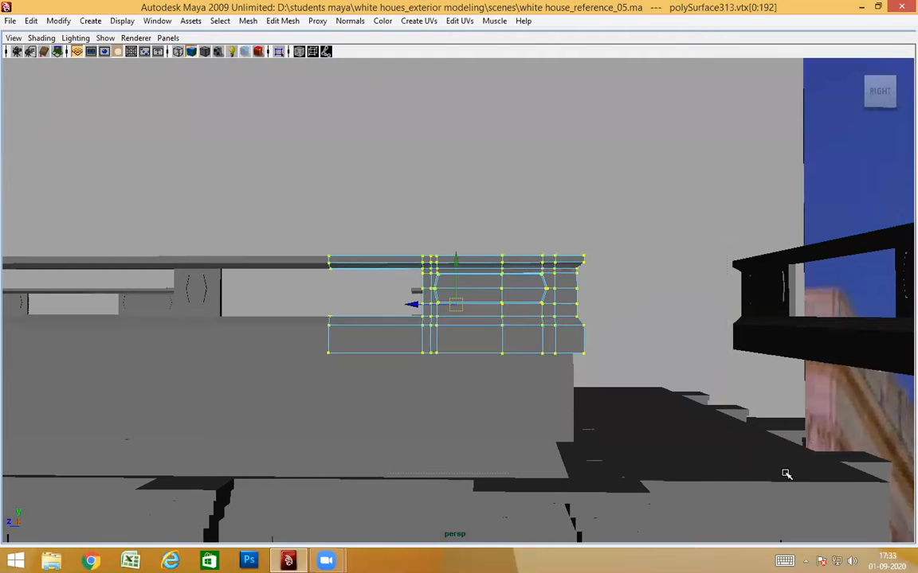
key(Delete)
alt+drag(559, 393, 408, 388)
alt+drag(534, 405, 521, 384)
alt+drag(636, 395, 657, 411)
alt+drag(520, 409, 602, 377)
alt+middle_drag(602, 377, 577, 378)
mouse_move(578, 377)
alt+mouse_down()
mouse_move(559, 390)
mouse_move(582, 390)
mouse_move(575, 385)
alt+mouse_up()
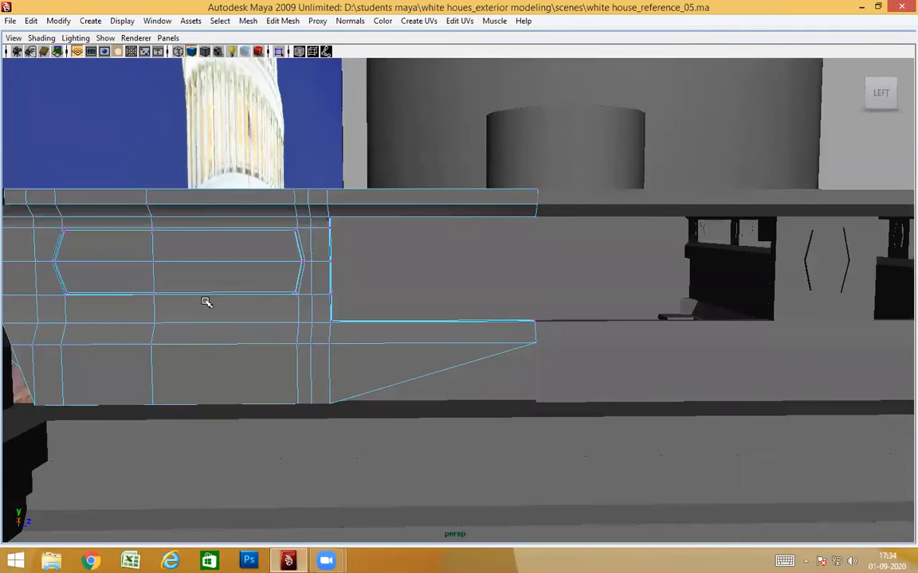
Select the middle vertical edge of the corner panel, extend the selection to its full loop, and delete it
click(154, 309)
ctrl+right_drag(190, 290, 263, 321)
alt+drag(371, 352, 37, 359)
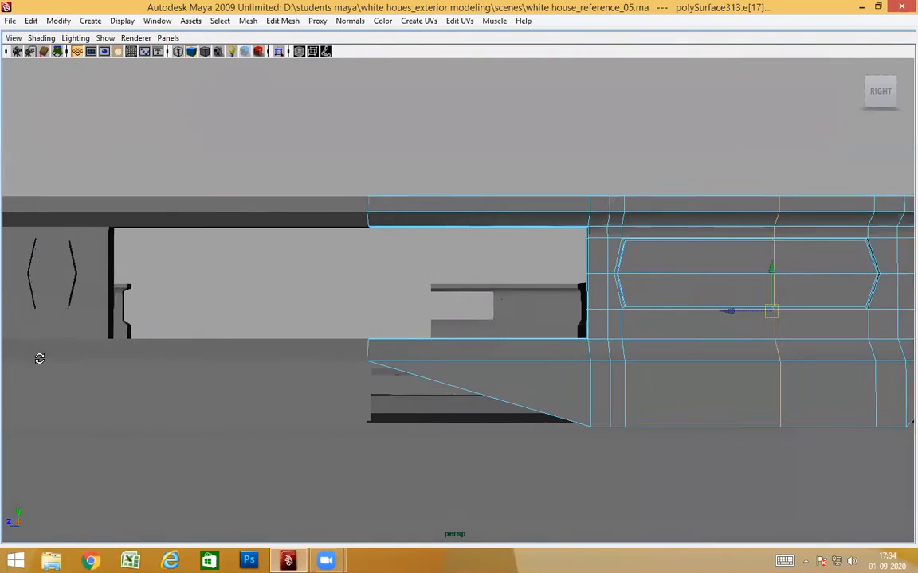
shift+right_click(629, 313)
click(560, 329)
alt+drag(571, 360, 426, 367)
Delete the slanted triangular faces at both lower ends of the corner panel's base
right_drag(409, 375, 415, 341)
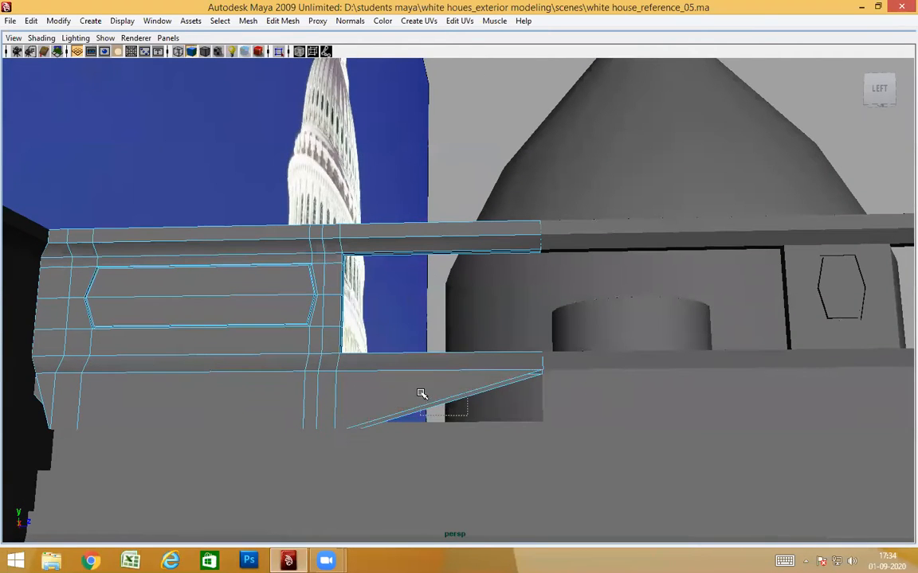
drag(467, 415, 421, 393)
key(Delete)
alt+drag(299, 368, 773, 407)
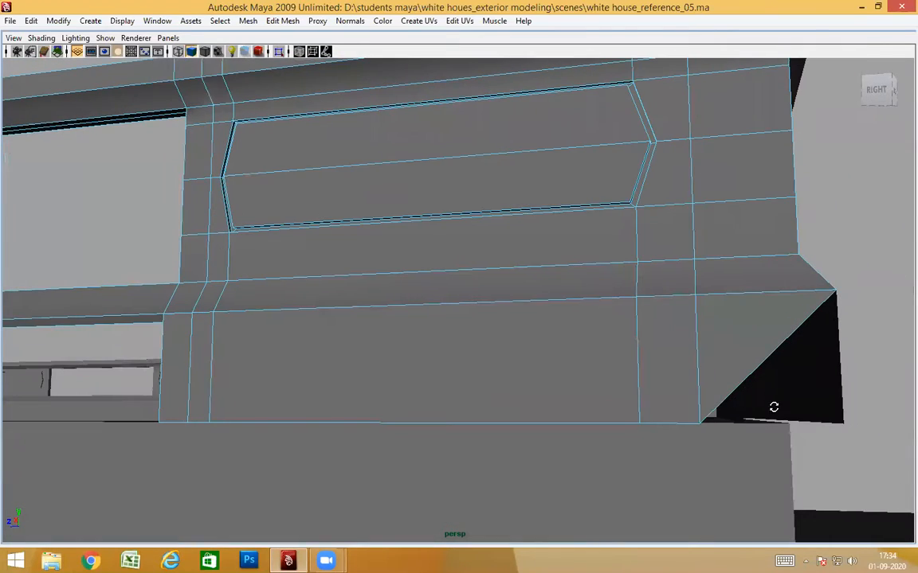
drag(742, 363, 741, 388)
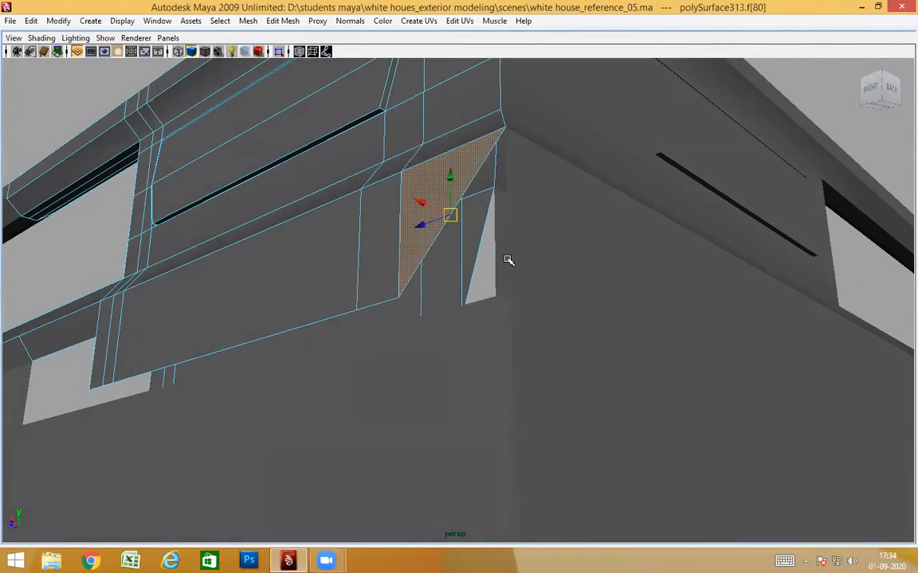
click(470, 222)
click(519, 332)
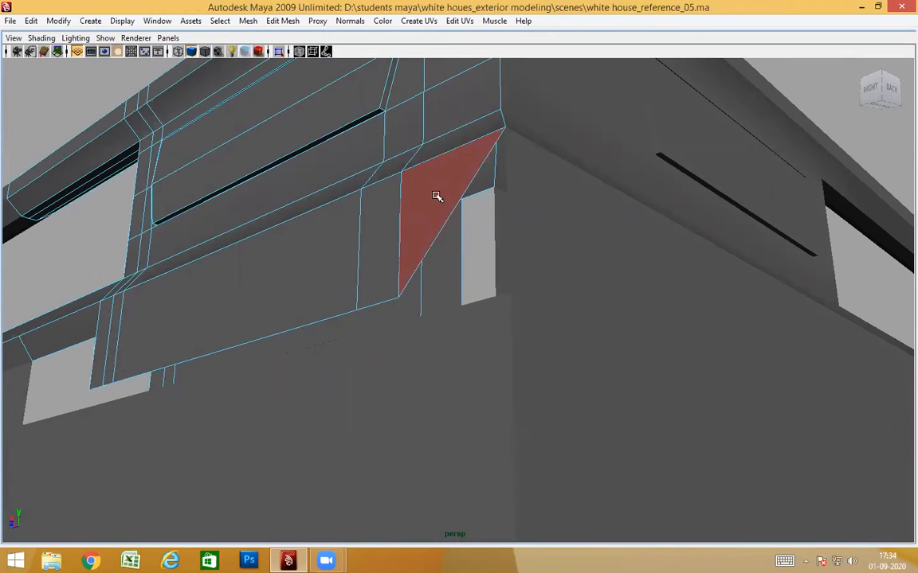
Select the open vertical border edge of the corner panel's base, below the extended rail
alt+drag(572, 306, 352, 301)
scroll(352, 300, up, 2)
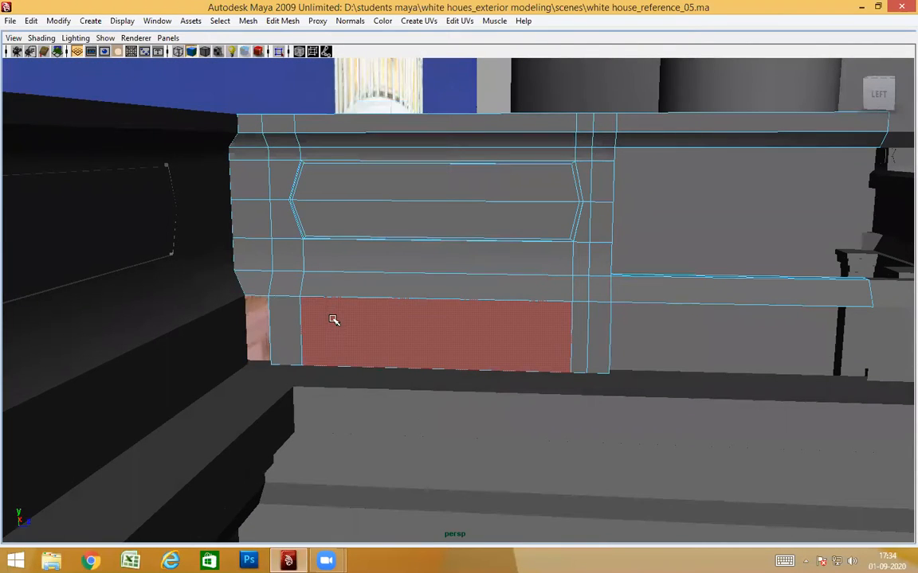
scroll(594, 331, down, 1)
alt+drag(598, 330, 464, 350)
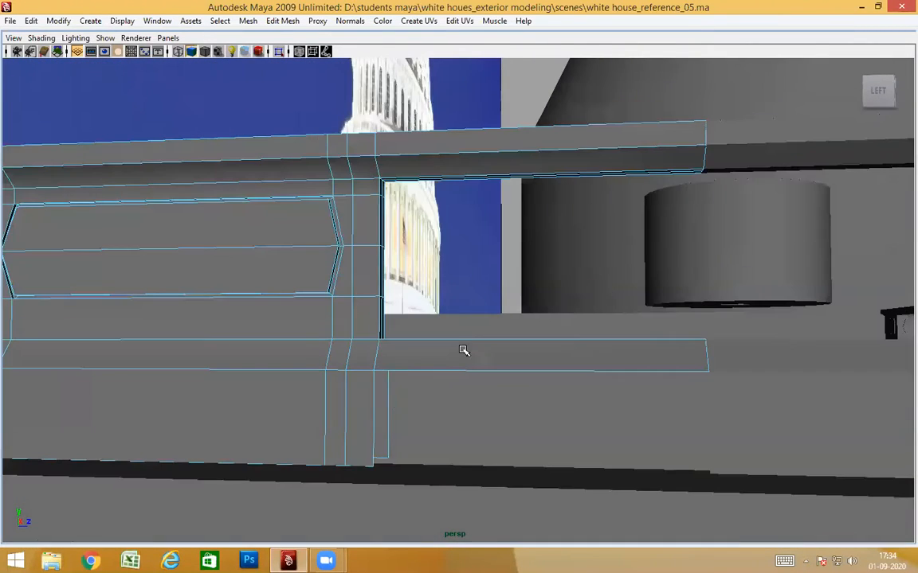
click(387, 407)
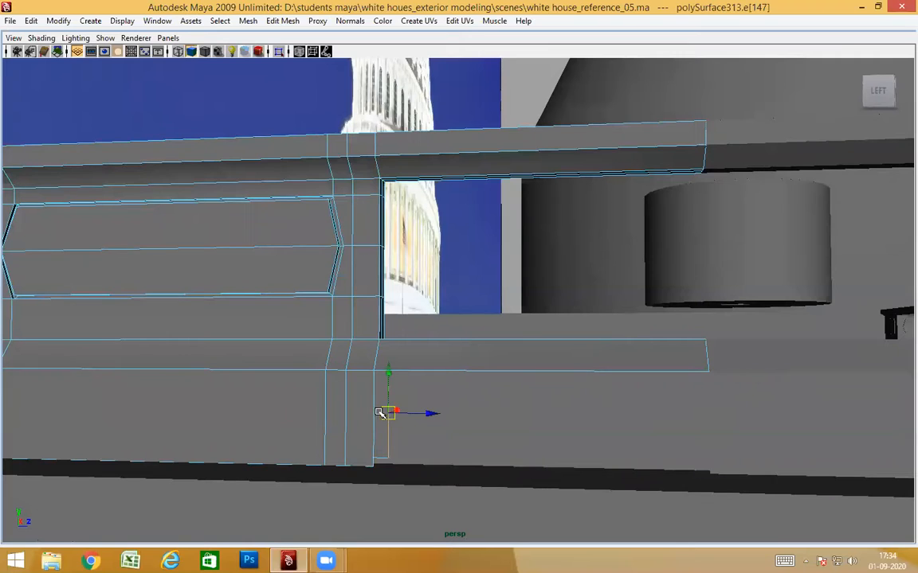
Extrude the open vertical edge of the parapet's lower base and snap it along Z to the end of the ledge above
shift+right_drag(468, 400, 470, 427)
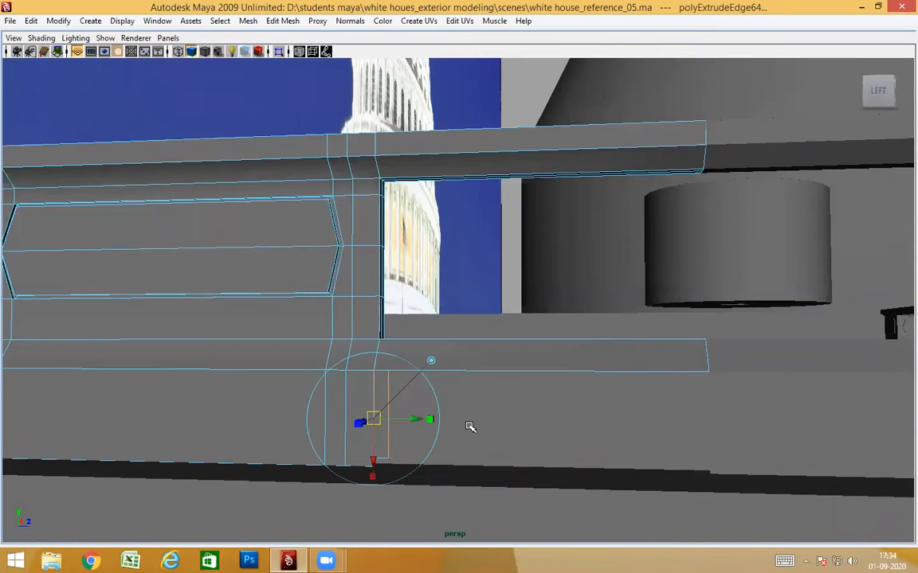
key(w)
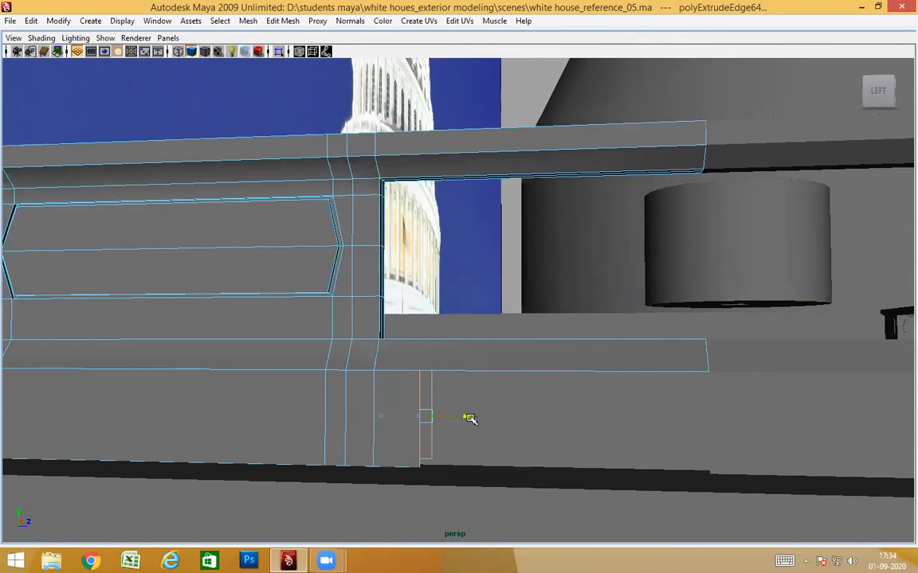
middle_drag(710, 372, 710, 378)
Merge the vertices around the newly extruded base strip and preview the parapet mesh smoothed
right_drag(622, 396, 589, 325)
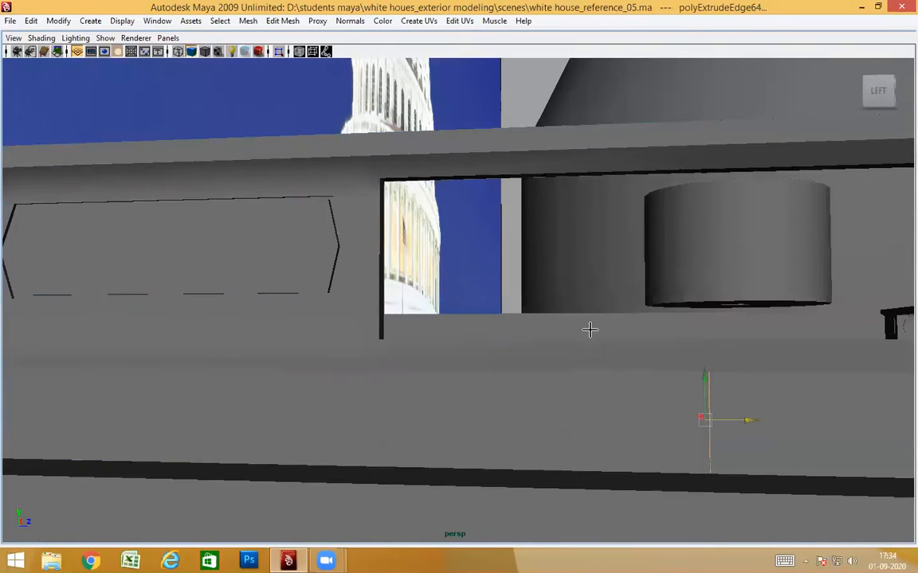
right_drag(552, 419, 527, 293)
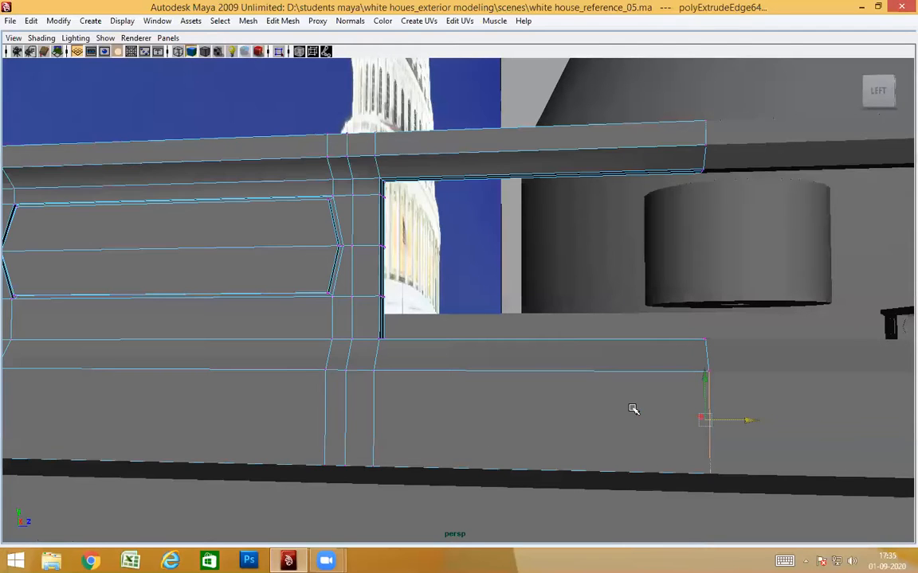
alt+right_drag(633, 409, 605, 365)
drag(736, 486, 736, 486)
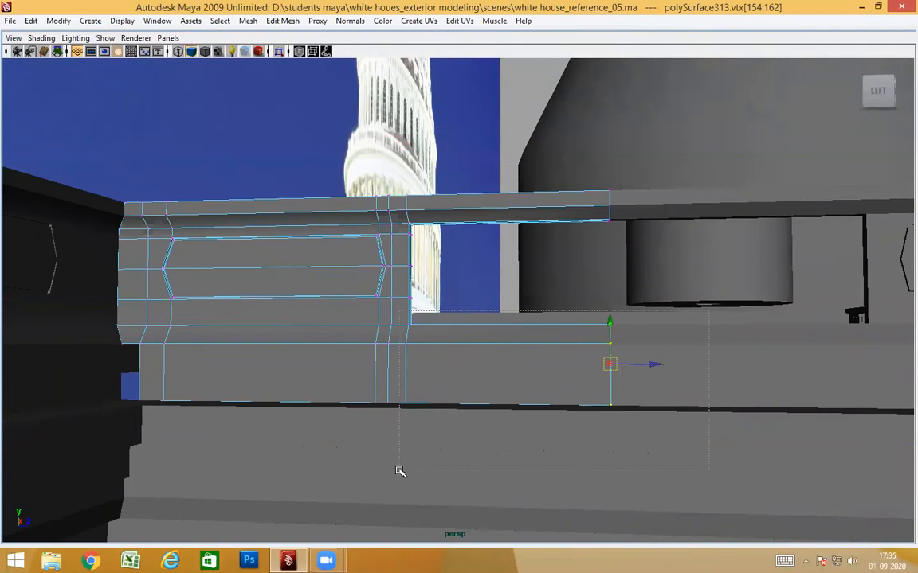
drag(400, 472, 400, 472)
shift+right_drag(451, 437, 509, 368)
key(F8)
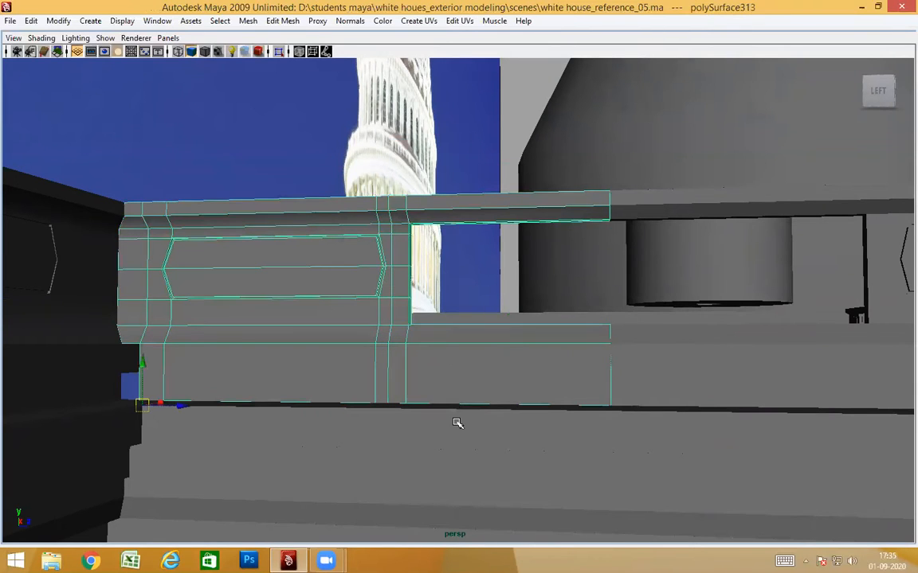
key(3)
alt+drag(634, 412, 613, 378)
key(1)
Extrude the base edge beside the inner corner gap and snap it to the corner vertex of the ledge above
alt+drag(279, 389, 370, 404)
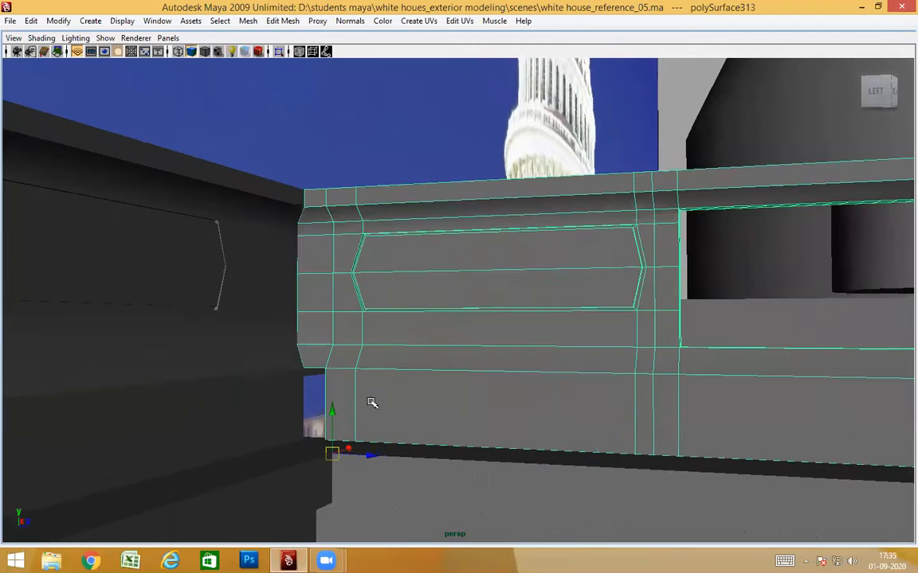
scroll(371, 403, up, 3)
alt+middle_drag(382, 402, 684, 307)
alt+middle_drag(501, 390, 522, 370)
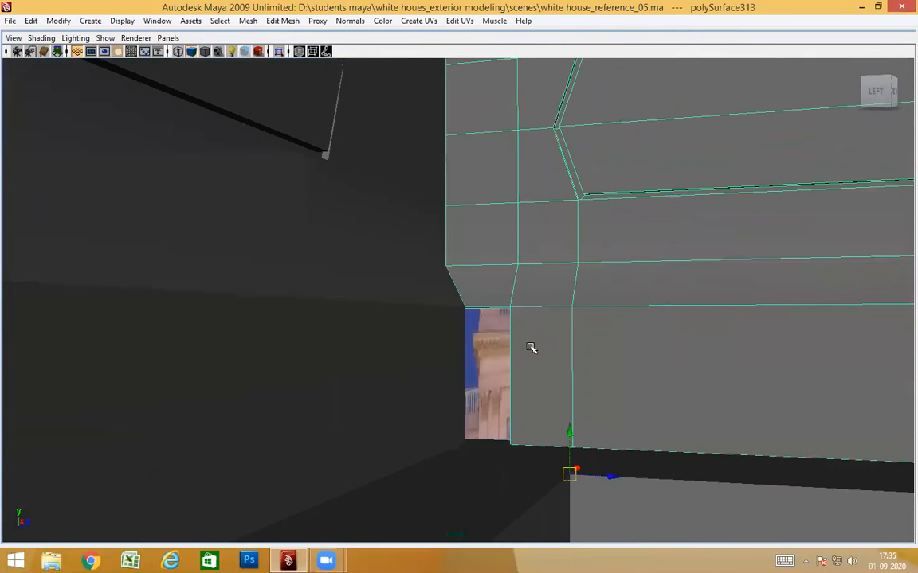
key(F10)
click(511, 341)
shift+right_drag(581, 352, 585, 384)
key(w)
drag(548, 378, 525, 378)
alt+drag(560, 411, 564, 418)
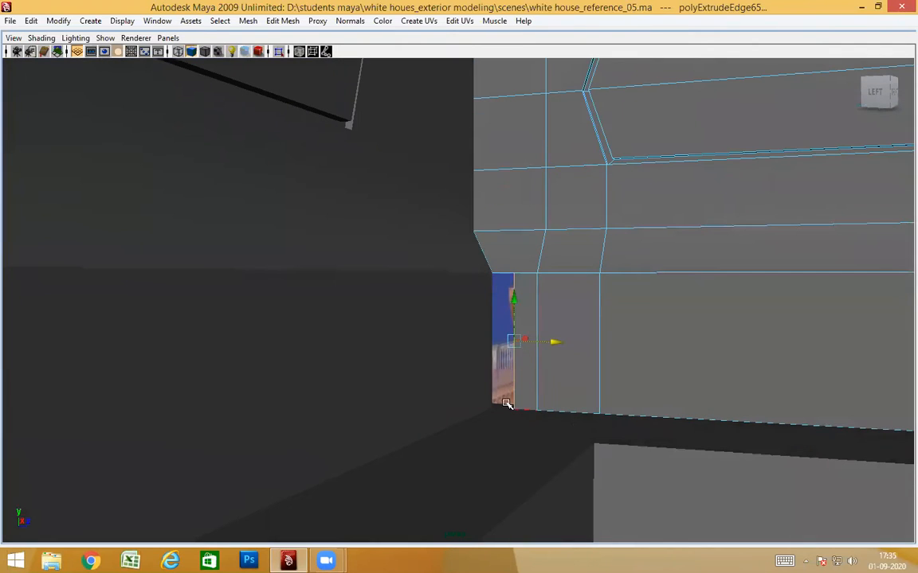
middle_drag(490, 276, 493, 270)
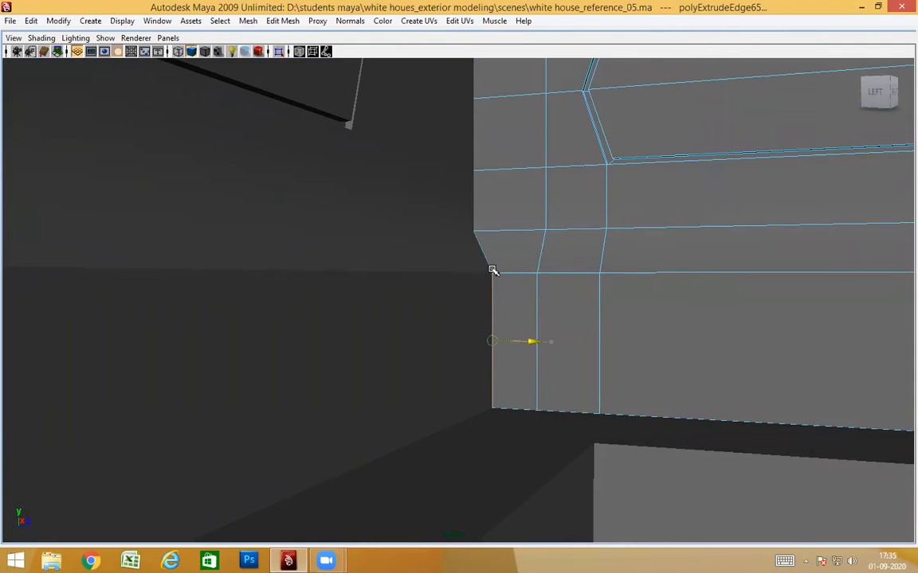
Merge the overlapping vertices at the filled inner corner of the base and return to object mode
right_click(530, 302)
right_drag(501, 300, 500, 301)
drag(517, 247, 447, 443)
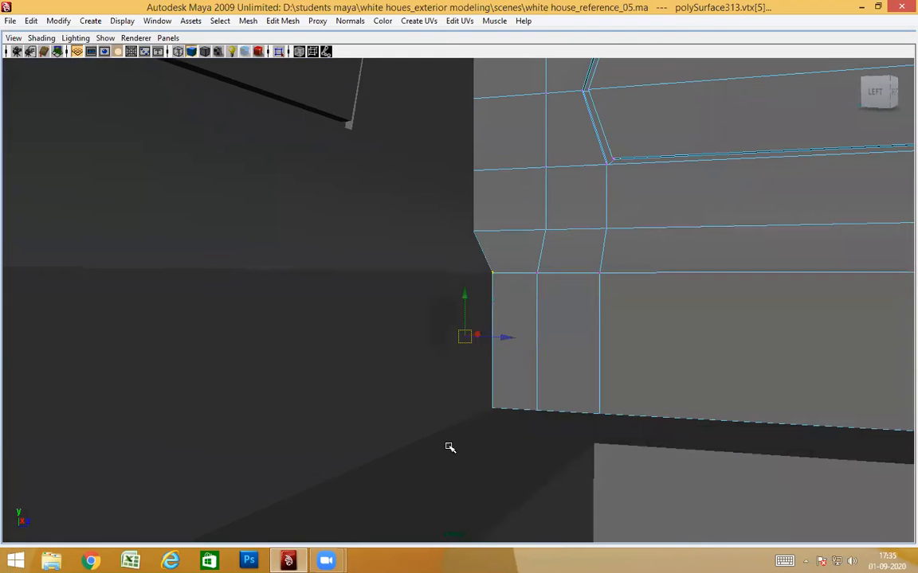
shift+right_click(568, 351)
shift+right_drag(569, 309, 609, 293)
right_drag(598, 329, 677, 277)
click(602, 303)
Extrude the open base edge at the parapet's opposite end and snap it to the ledge's outer corner vertex
alt+right_drag(603, 304, 448, 409)
alt+drag(448, 408, 745, 408)
alt+right_drag(733, 398, 586, 408)
alt+drag(585, 410, 627, 413)
alt+right_drag(522, 407, 473, 347)
alt+right_drag(478, 374, 398, 390)
alt+drag(493, 402, 402, 395)
click(354, 342)
alt+drag(353, 342, 495, 400)
shift+right_drag(495, 400, 493, 426)
key(w)
alt+drag(368, 371, 472, 403)
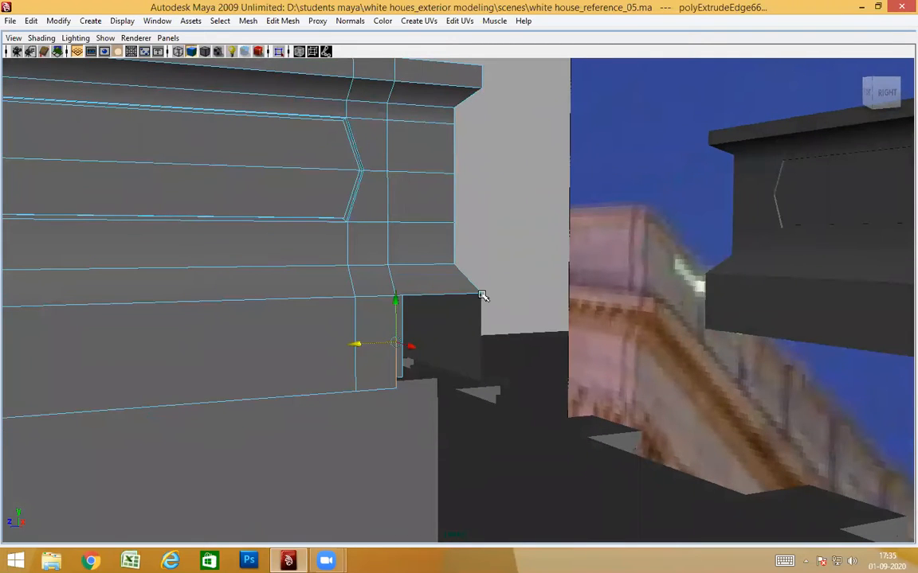
middle_drag(482, 293, 453, 329)
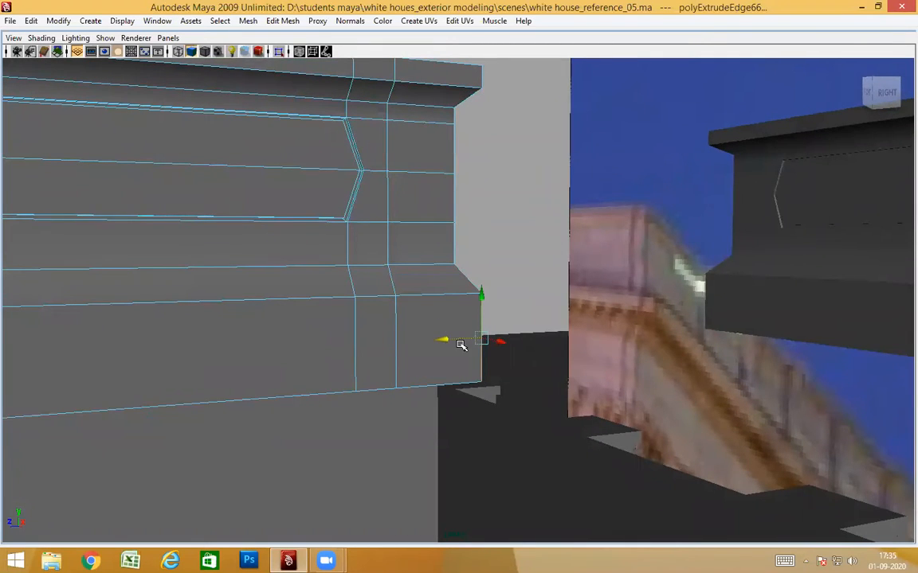
Merge the overlapping vertices at that outer corner and preview the parapet mesh smoothed
alt+drag(461, 344, 466, 253)
drag(379, 306, 390, 308)
shift+right_click(387, 307)
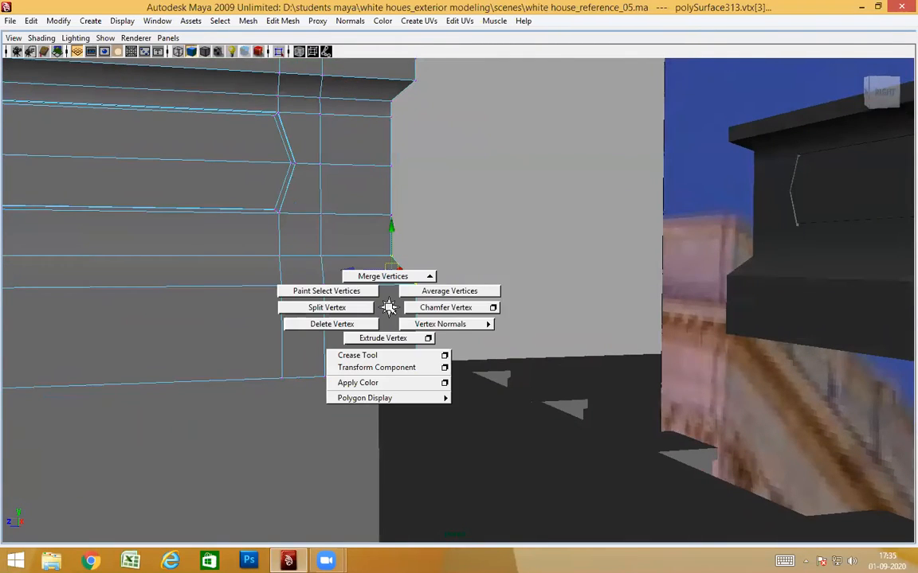
shift+right_drag(388, 262, 423, 253)
right_drag(376, 323, 447, 258)
click(311, 309)
alt+drag(323, 370, 629, 427)
alt+drag(285, 400, 384, 184)
key(3)
key(1)
Move the vertices at the recessed panel's free end along Z, snapping them in line with the pilaster edge below
right_drag(385, 181, 350, 182)
alt+drag(351, 181, 434, 348)
drag(459, 156, 414, 156)
alt+drag(432, 293, 445, 332)
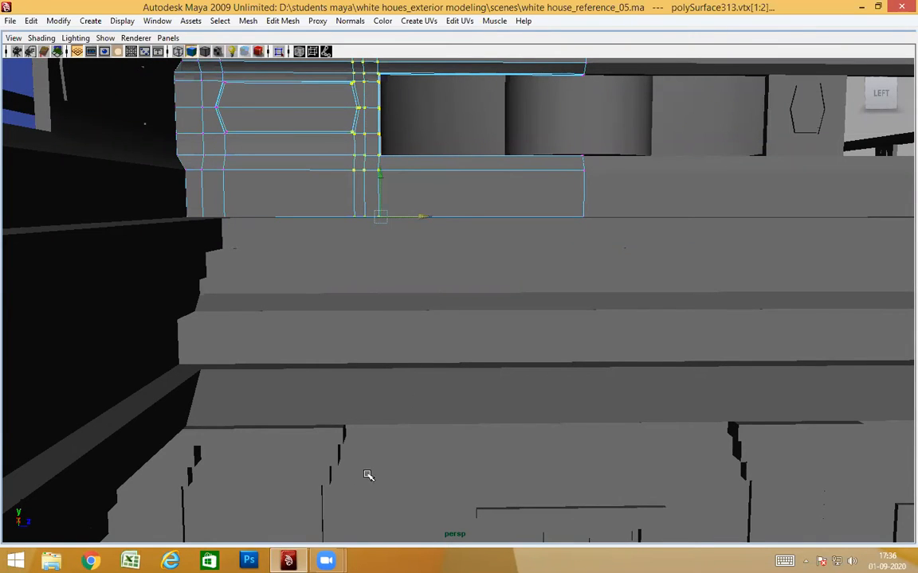
middle_drag(343, 428, 344, 429)
mouse_move(467, 480)
alt+mouse_down()
mouse_move(468, 467)
mouse_move(474, 475)
alt+mouse_up()
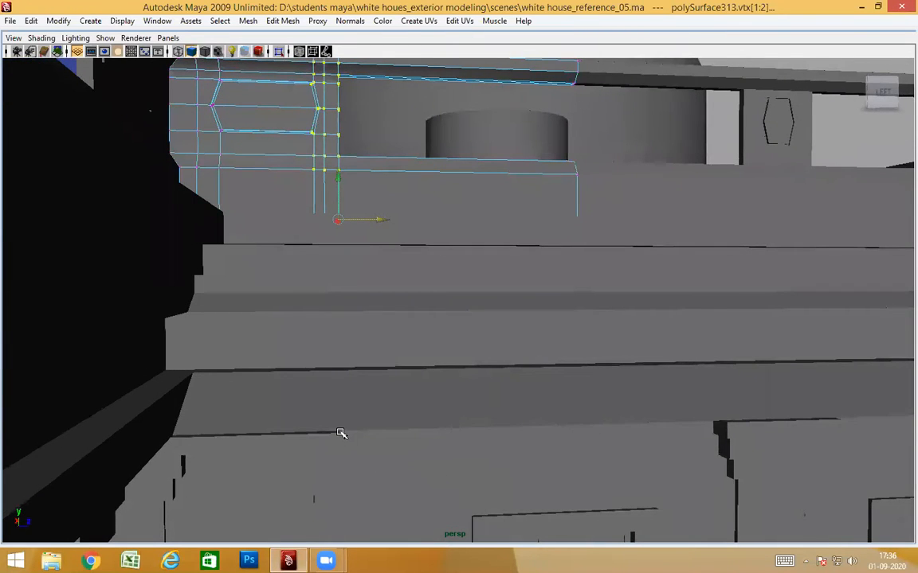
alt+drag(470, 462, 331, 254)
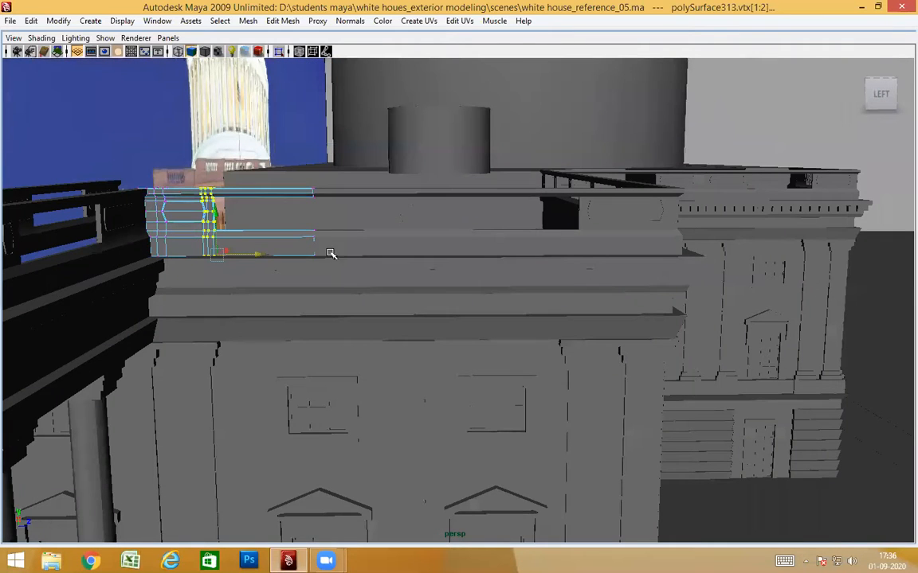
right_drag(303, 250, 348, 232)
Delete the vertical edge loop through the middle of the recessed panel on the side parapet's other corner piece
alt+drag(302, 350, 172, 317)
click(178, 169)
alt+drag(178, 169, 585, 317)
alt+right_drag(586, 317, 420, 348)
alt+drag(419, 348, 330, 356)
click(327, 192)
alt+drag(327, 192, 333, 375)
alt+drag(414, 380, 319, 398)
alt+drag(395, 396, 440, 144)
alt+drag(446, 220, 455, 166)
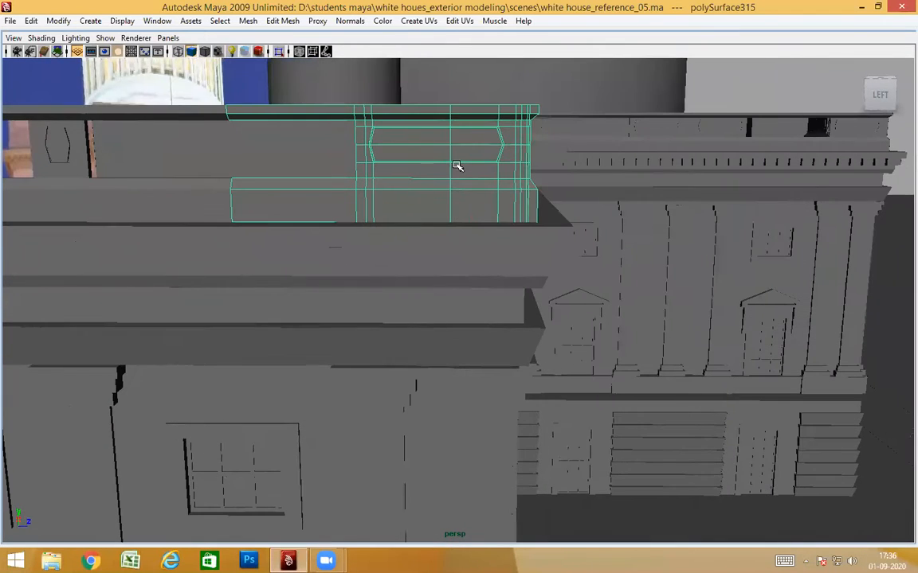
right_drag(456, 166, 451, 149)
click(450, 156)
ctrl+right_drag(428, 217, 527, 221)
right_drag(425, 188, 444, 154)
Move the recessed panel's vertices on the side parapet's far corner piece along Z, snapping them to the trim corner below the cornice
right_drag(386, 153, 385, 154)
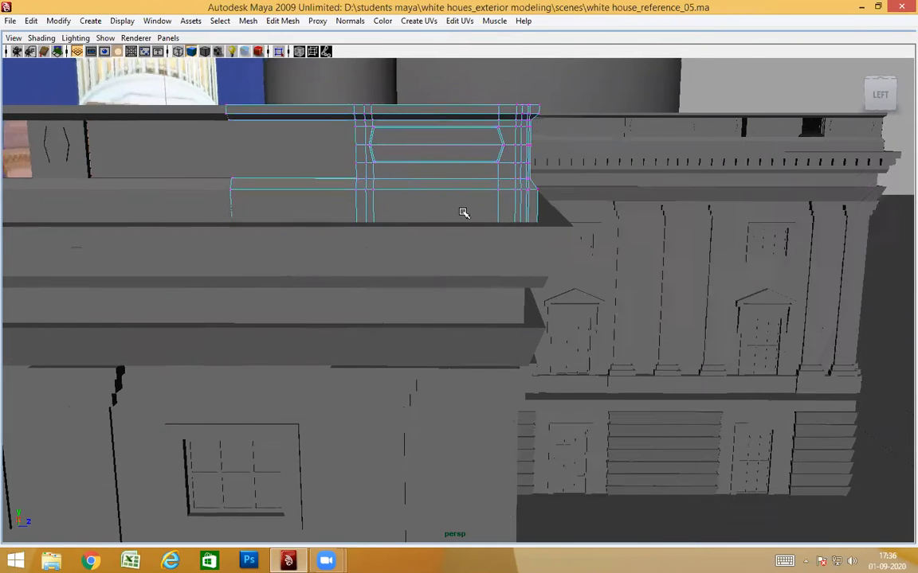
alt+drag(462, 213, 435, 208)
alt+middle_drag(434, 209, 408, 195)
key(space)
click(408, 194)
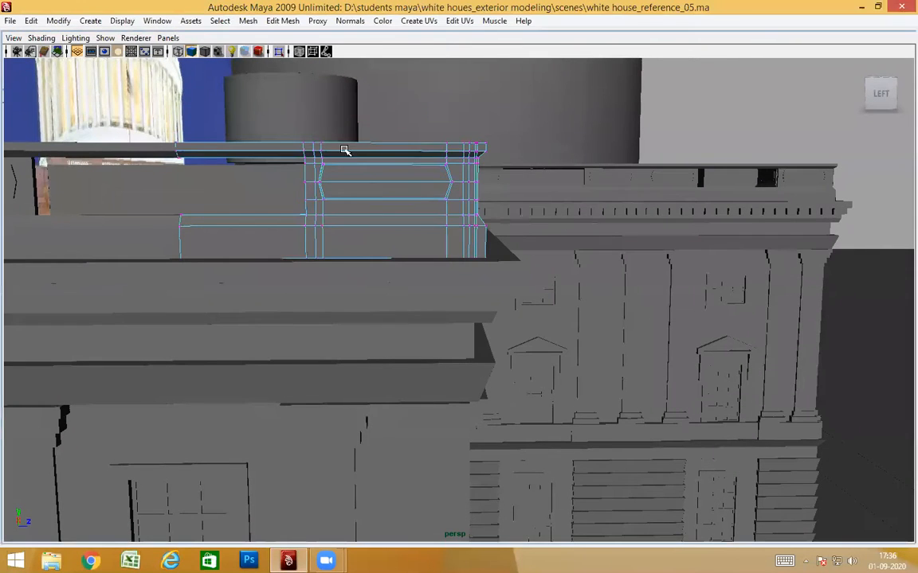
mouse_move(379, 176)
alt+mouse_down()
mouse_move(354, 217)
mouse_move(370, 188)
alt+mouse_up()
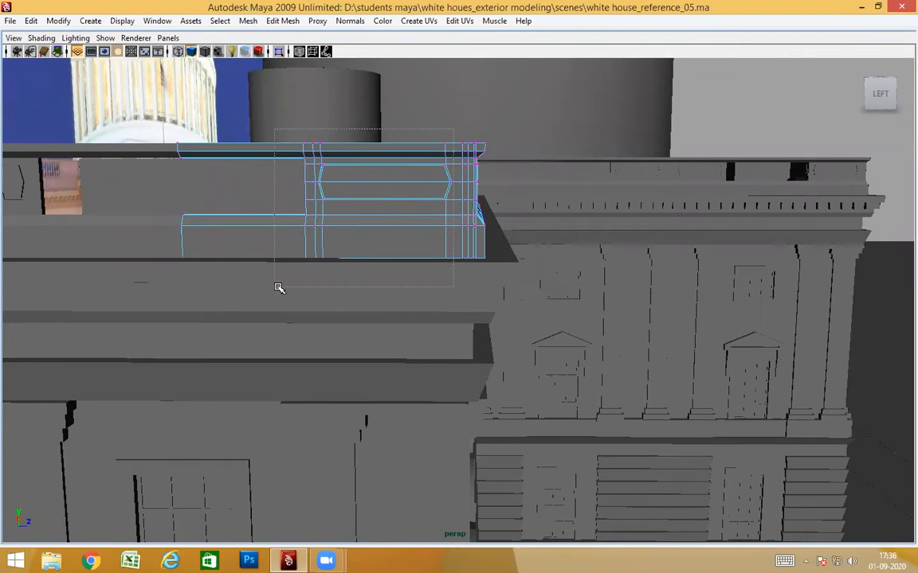
drag(297, 287, 298, 286)
alt+drag(451, 301, 411, 236)
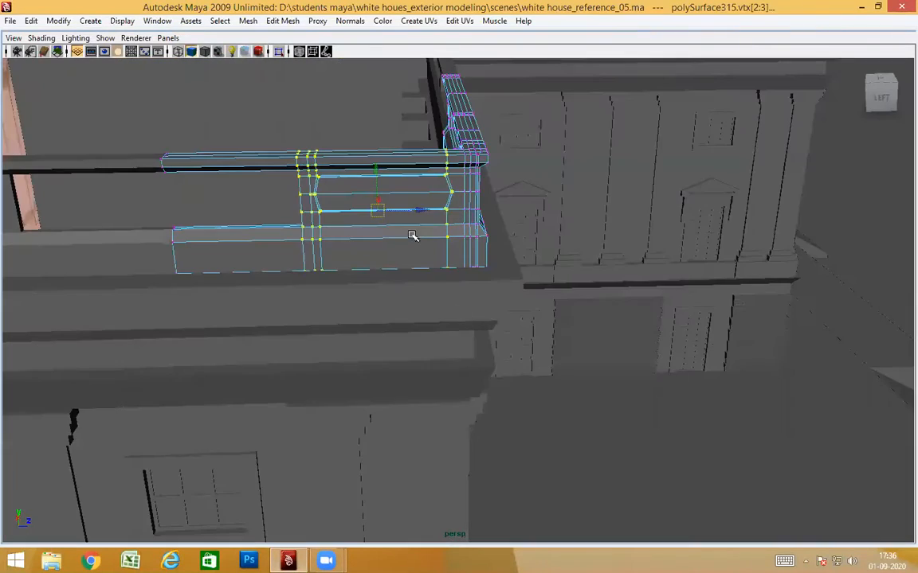
alt+drag(255, 182, 438, 339)
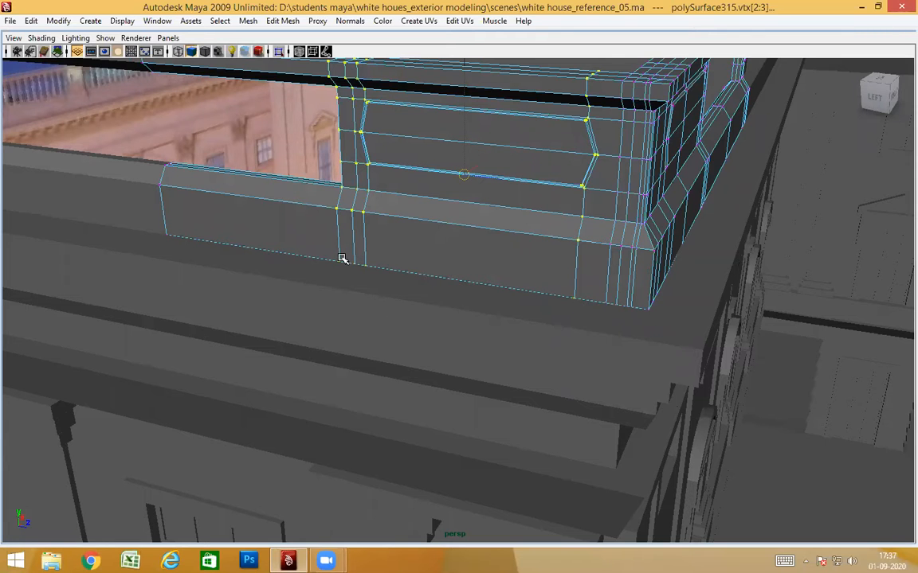
alt+drag(443, 366, 319, 394)
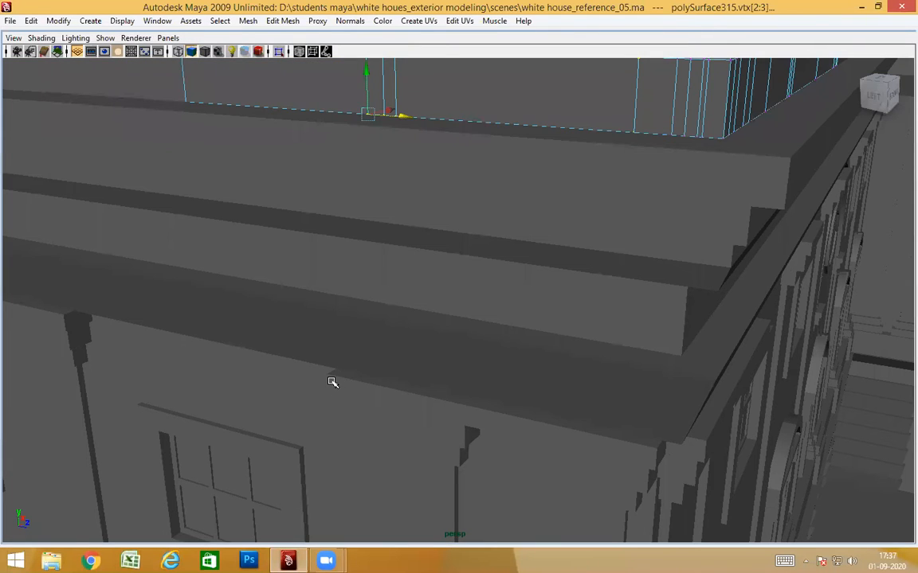
middle_drag(332, 379, 328, 373)
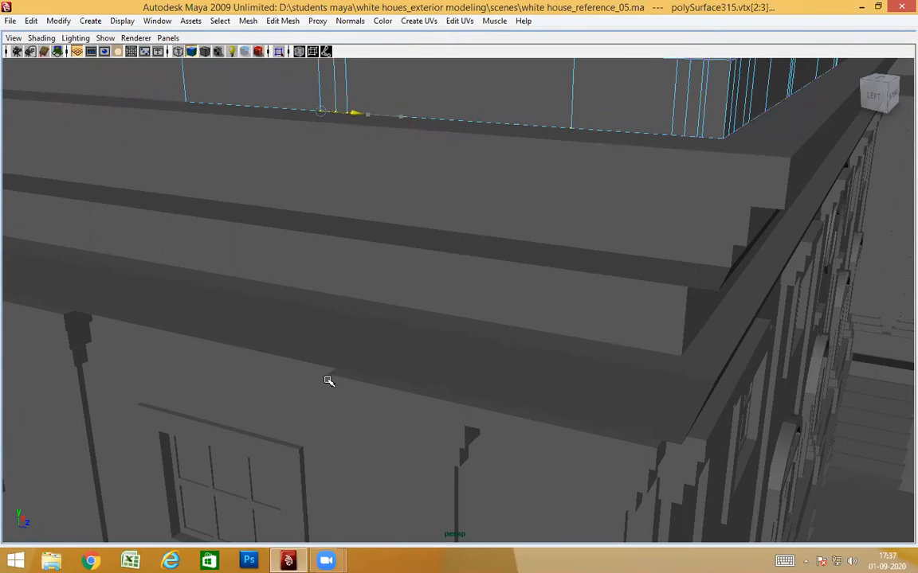
alt+drag(349, 386, 458, 388)
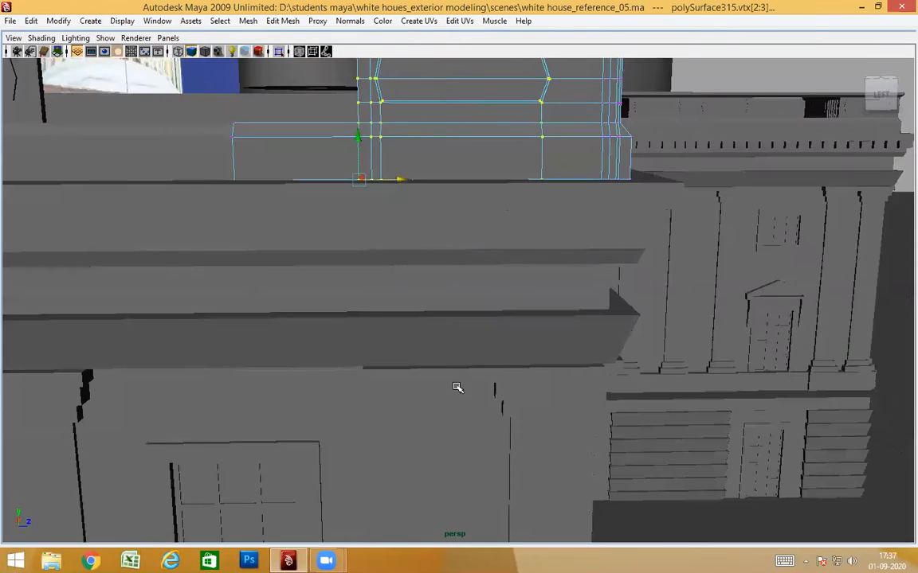
key(4)
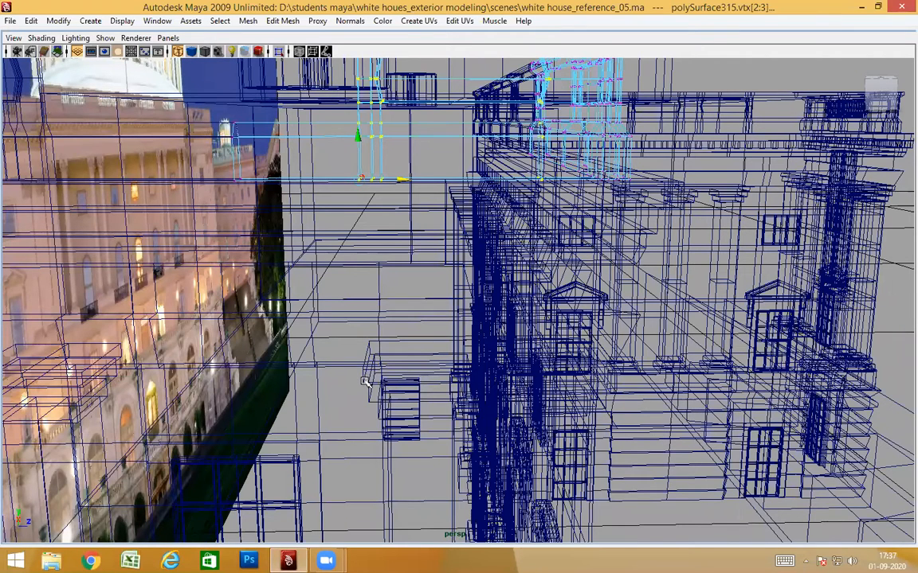
key(5)
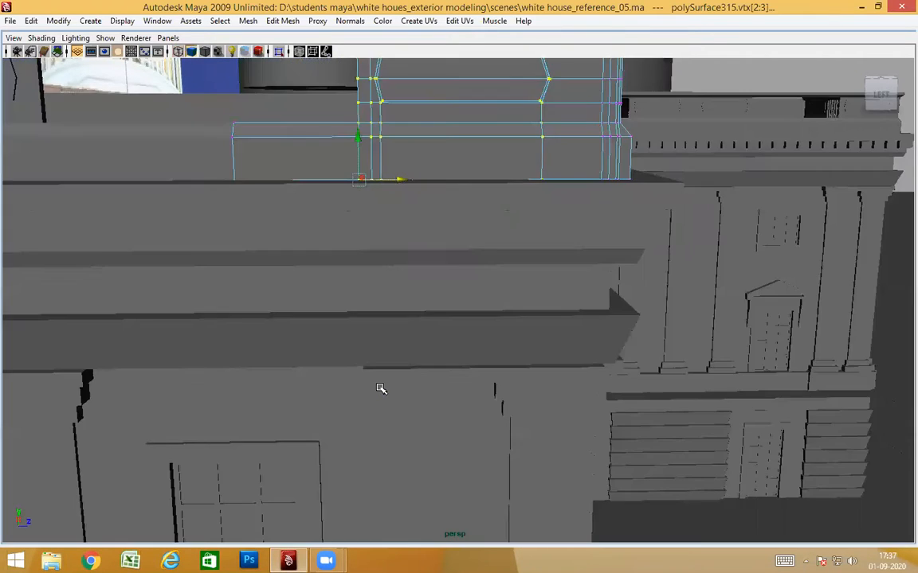
alt+drag(391, 398, 497, 189)
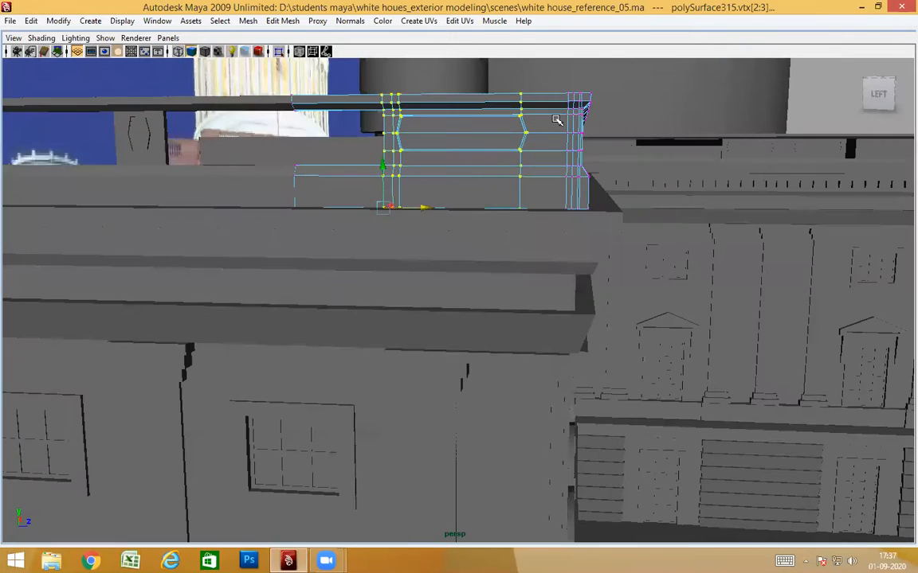
alt+drag(514, 334, 698, 119)
click(647, 299)
Move the recessed panel's vertices on the front parapet's corner piece along X, snapping them in line with the column capital's edge below
alt+drag(647, 298, 575, 319)
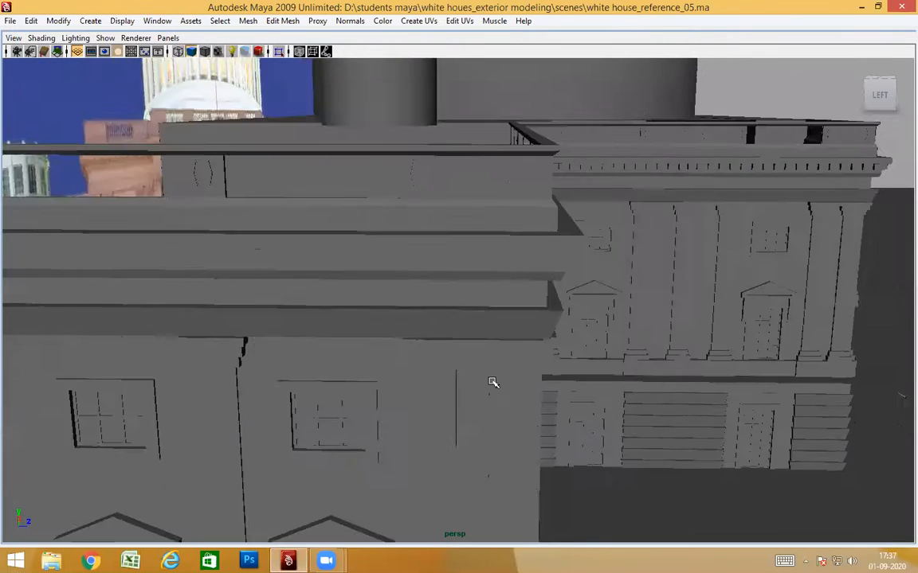
alt+drag(493, 383, 400, 344)
alt+drag(398, 199, 409, 329)
alt+drag(476, 382, 422, 407)
alt+drag(269, 320, 533, 295)
alt+drag(334, 321, 836, 286)
alt+drag(167, 303, 485, 287)
click(512, 225)
right_click(454, 224)
right_drag(454, 225, 420, 225)
mouse_move(457, 303)
alt+mouse_down()
mouse_move(450, 253)
mouse_move(468, 296)
alt+mouse_up()
alt+drag(554, 307, 525, 282)
drag(556, 363, 556, 363)
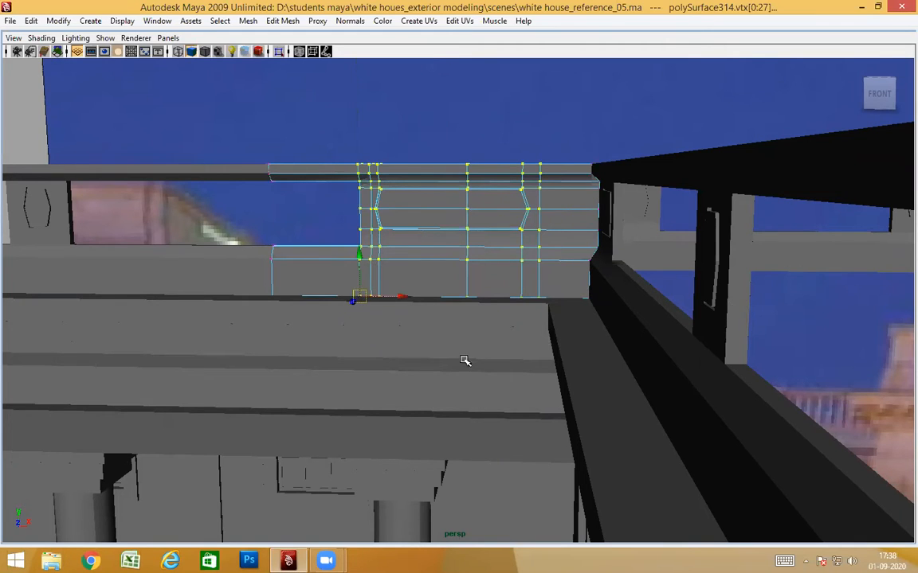
alt+drag(432, 460, 430, 436)
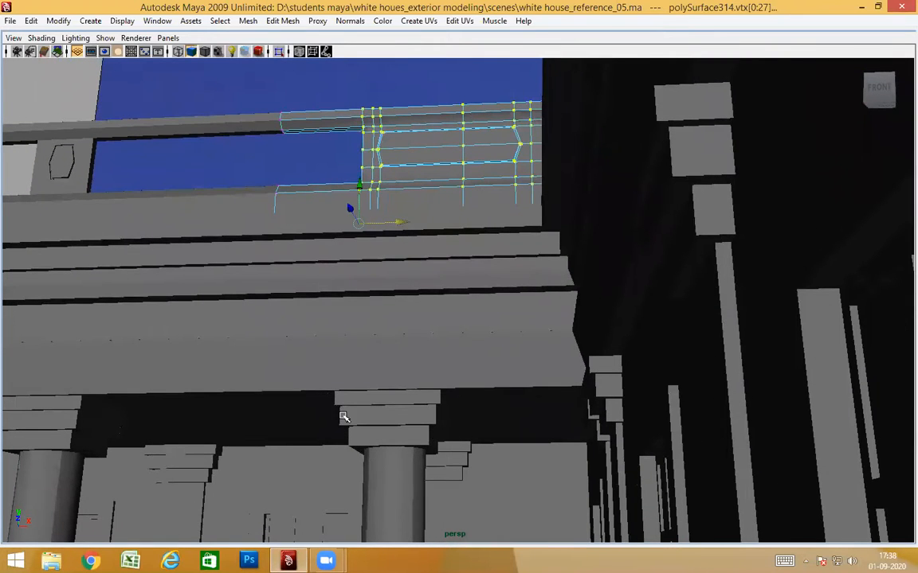
middle_drag(334, 404, 336, 409)
alt+drag(380, 424, 416, 452)
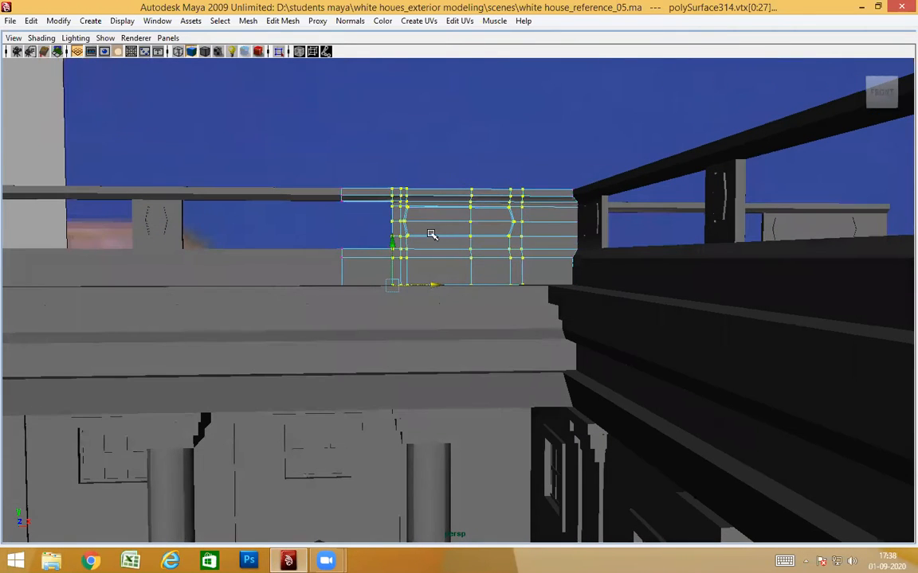
key(F8)
Move the recessed panel's vertices on the front parapet's other corner piece along X, snapping them to the column capital's edge below
alt+drag(486, 289, 641, 334)
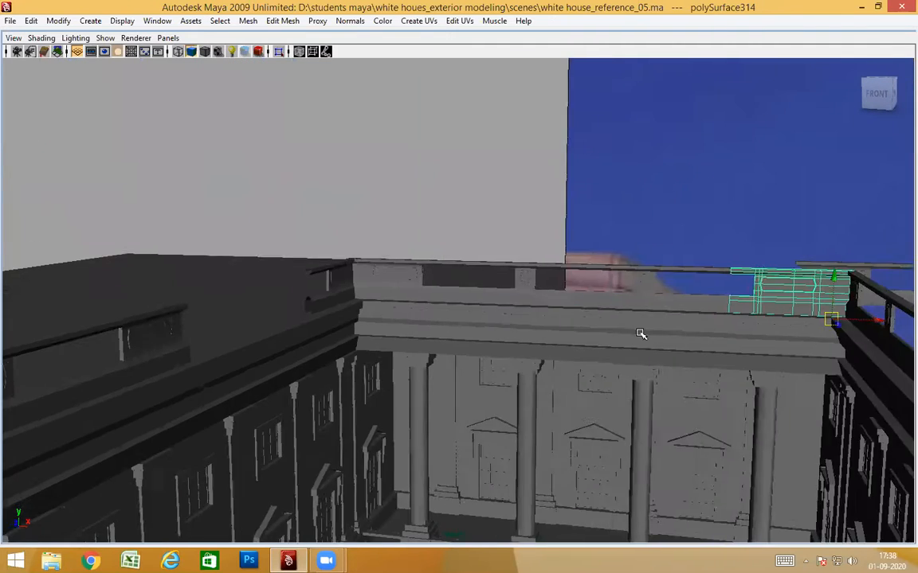
scroll(530, 350, up, 6)
alt+drag(354, 348, 357, 297)
click(301, 234)
scroll(318, 294, down, 2)
right_click(335, 233)
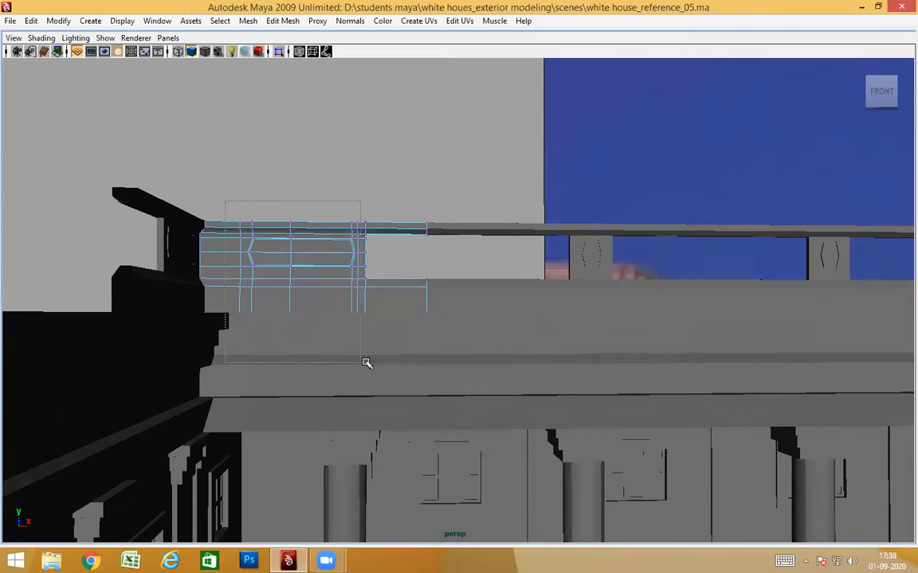
drag(384, 368, 385, 369)
alt+drag(384, 319, 383, 311)
alt+right_drag(383, 311, 383, 373)
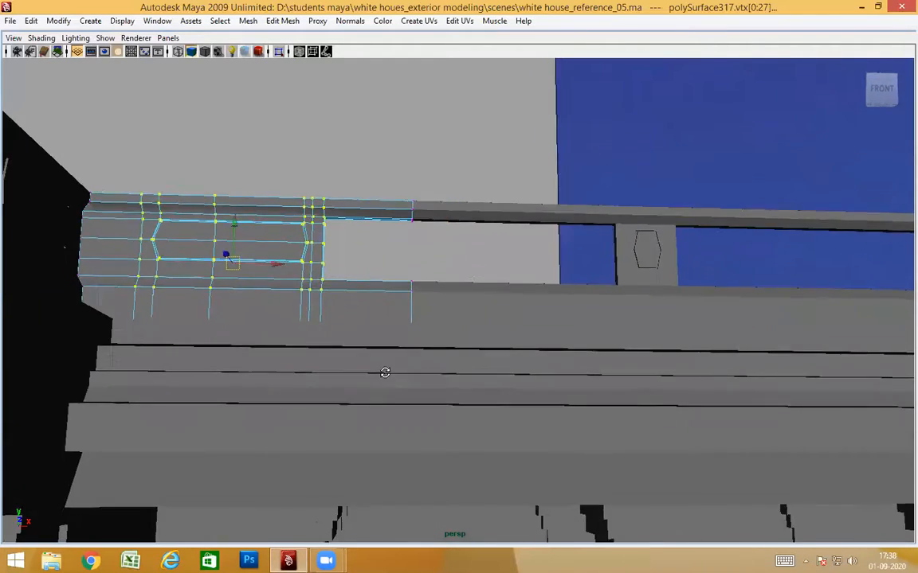
alt+drag(384, 373, 400, 392)
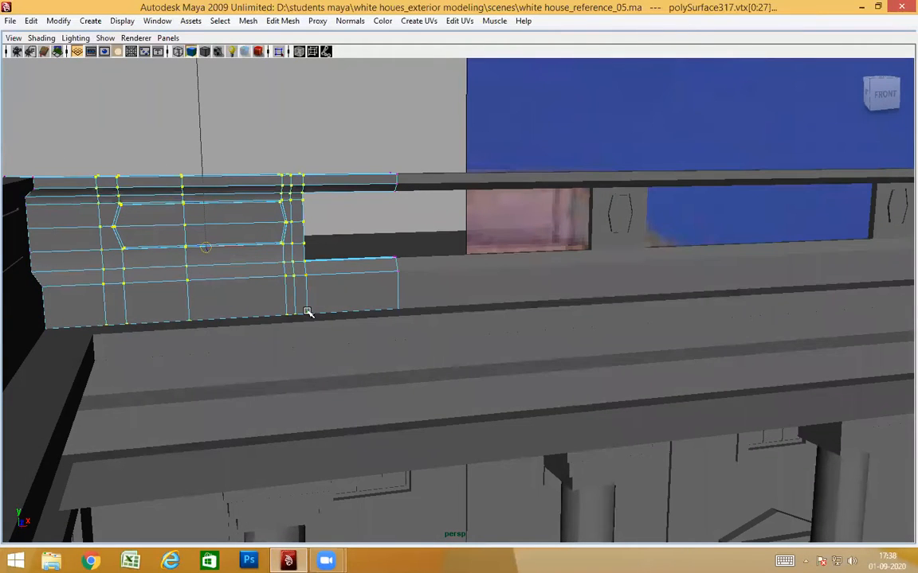
alt+drag(413, 434, 392, 394)
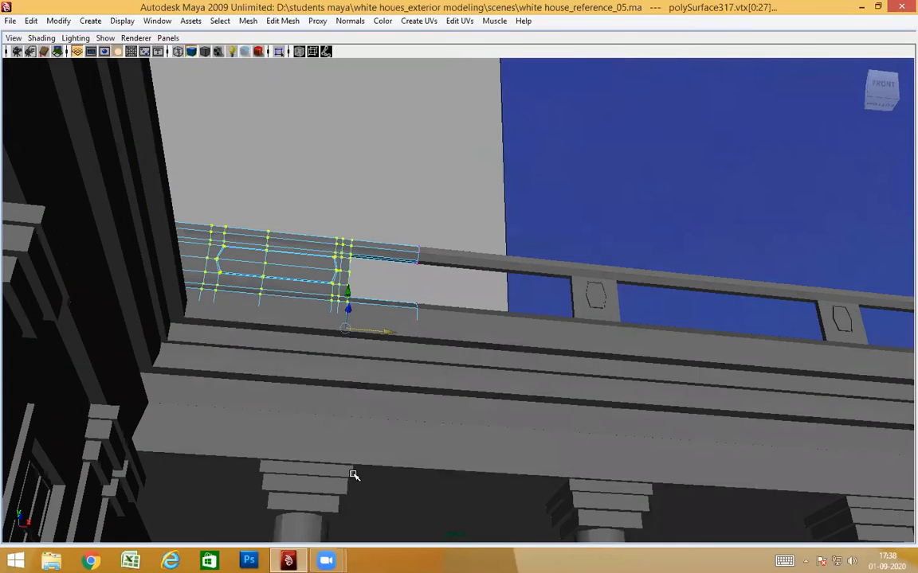
middle_drag(353, 475, 353, 476)
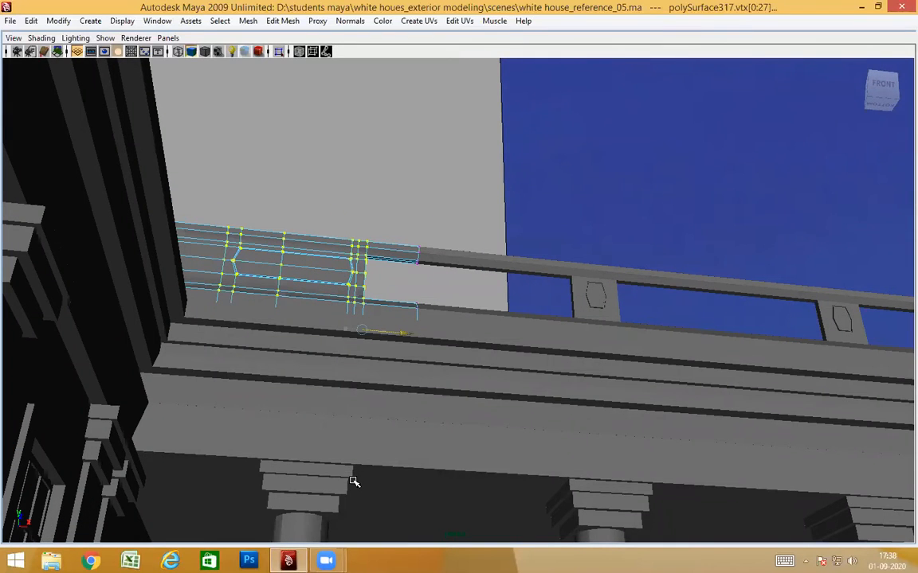
alt+drag(434, 466, 396, 304)
right_drag(367, 258, 404, 231)
click(430, 139)
Examine how the front parapet's corner panels line up with the columns below
alt+drag(469, 346, 538, 359)
alt+middle_drag(537, 358, 543, 294)
alt+drag(543, 294, 323, 340)
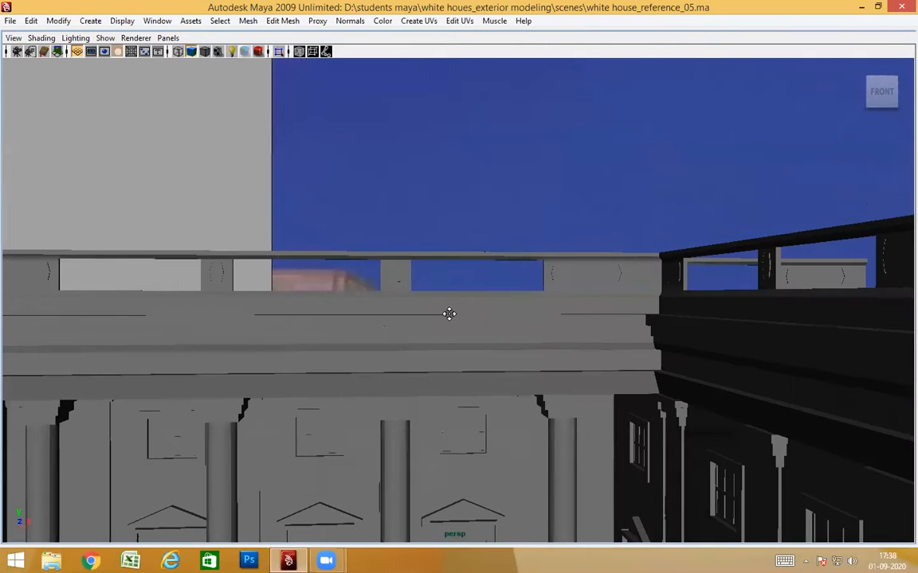
alt+middle_drag(450, 314, 513, 243)
alt+drag(390, 309, 391, 309)
alt+right_drag(418, 322, 470, 337)
alt+drag(471, 338, 446, 335)
scroll(215, 277, up, 3)
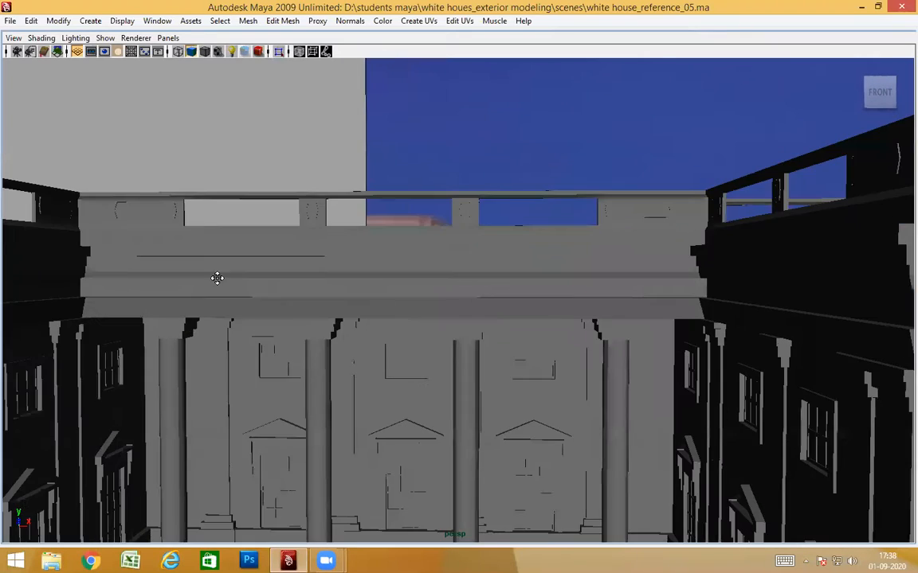
alt+middle_drag(215, 276, 440, 309)
scroll(441, 309, up, 4)
alt+drag(441, 309, 434, 320)
Delete the vertical edge loop through the middle of the recessed panel on the adjoining side parapet's corner piece
click(386, 234)
alt+drag(386, 235, 325, 320)
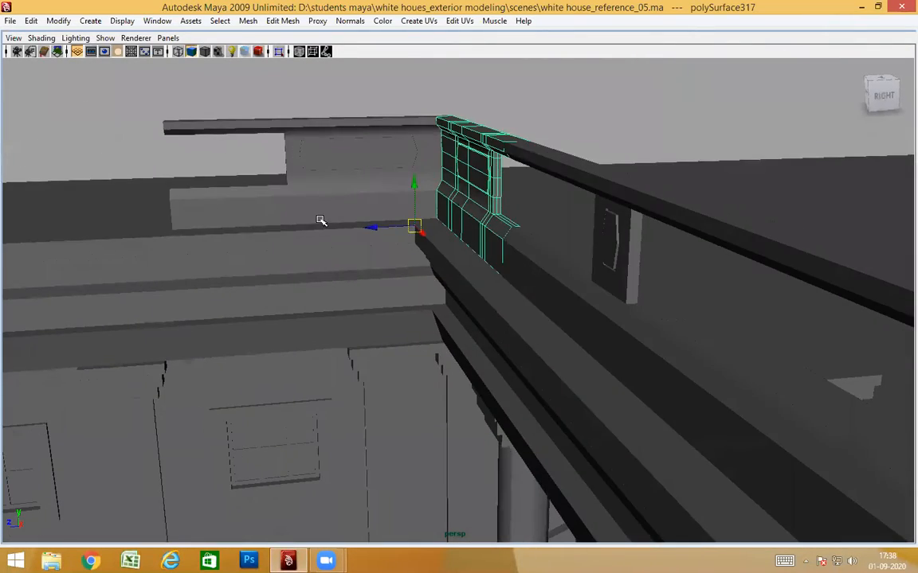
alt+drag(414, 291, 377, 262)
click(322, 238)
alt+drag(299, 297, 381, 262)
scroll(381, 262, up, 1)
right_drag(381, 260, 383, 213)
click(383, 240)
ctrl+right_drag(360, 271, 442, 282)
alt+drag(442, 282, 352, 250)
Move the vertices at that recessed panel's free end along Z, snapping them to the pilaster capital's edge below the cornice
right_drag(360, 246, 325, 237)
alt+drag(340, 302, 346, 283)
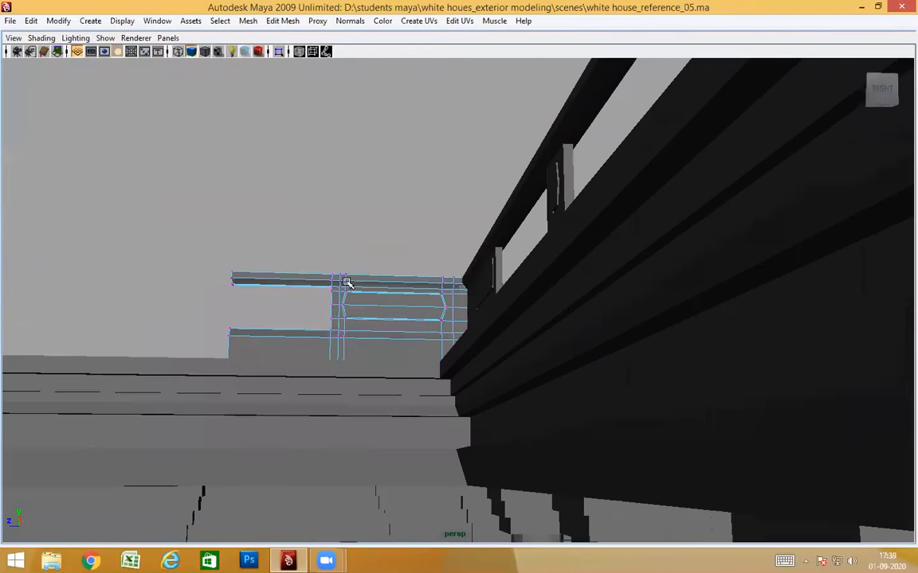
drag(359, 395, 354, 374)
alt+drag(451, 388, 318, 295)
alt+right_drag(318, 294, 354, 265)
alt+drag(354, 264, 354, 297)
alt+right_drag(322, 289, 381, 299)
alt+drag(381, 299, 337, 293)
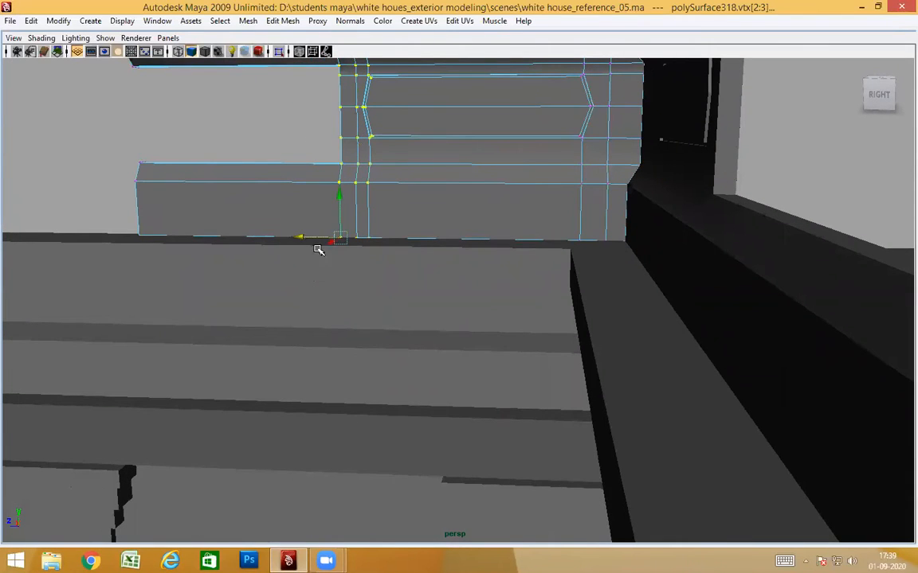
scroll(359, 311, down, 4)
alt+drag(470, 390, 470, 325)
alt+middle_drag(469, 325, 458, 199)
alt+drag(472, 350, 452, 417)
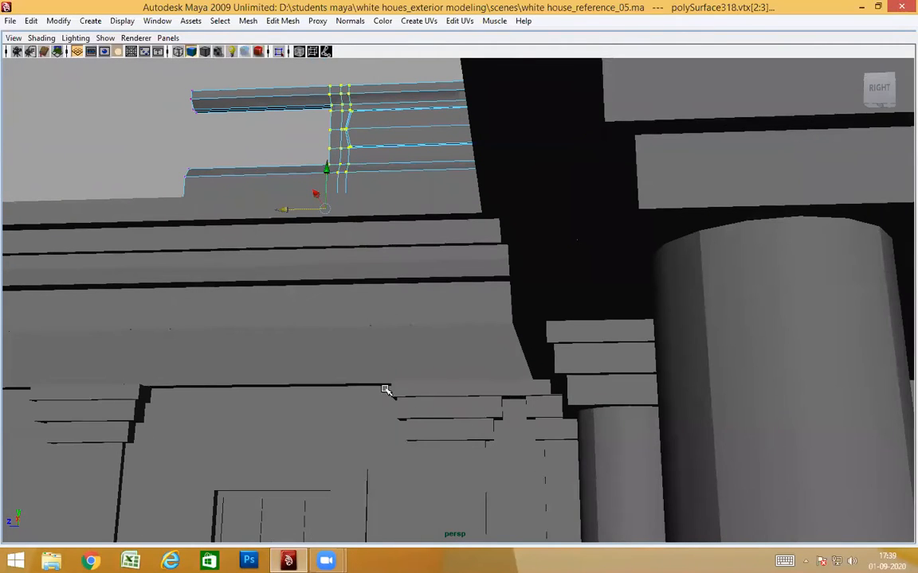
middle_drag(390, 395, 392, 402)
alt+drag(392, 402, 455, 204)
right_drag(451, 209, 474, 192)
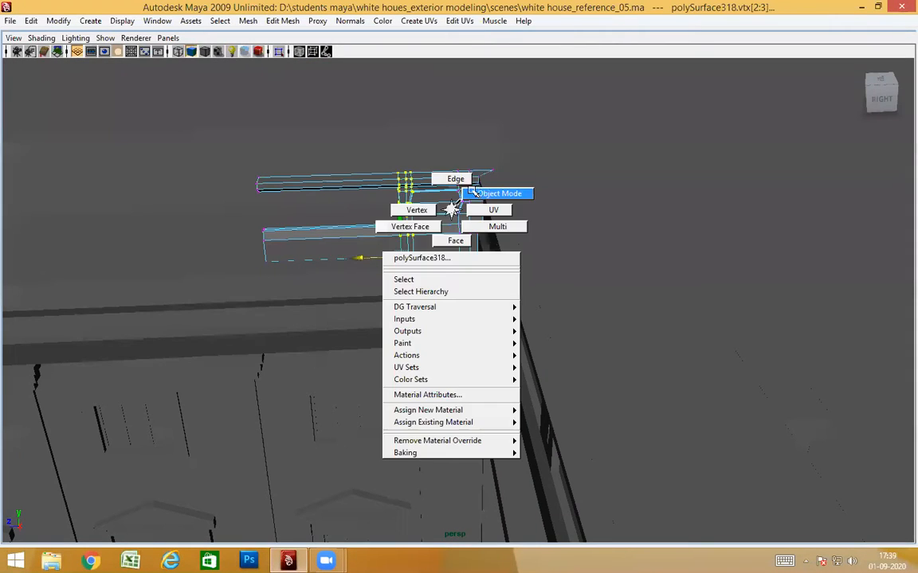
alt+drag(474, 193, 392, 324)
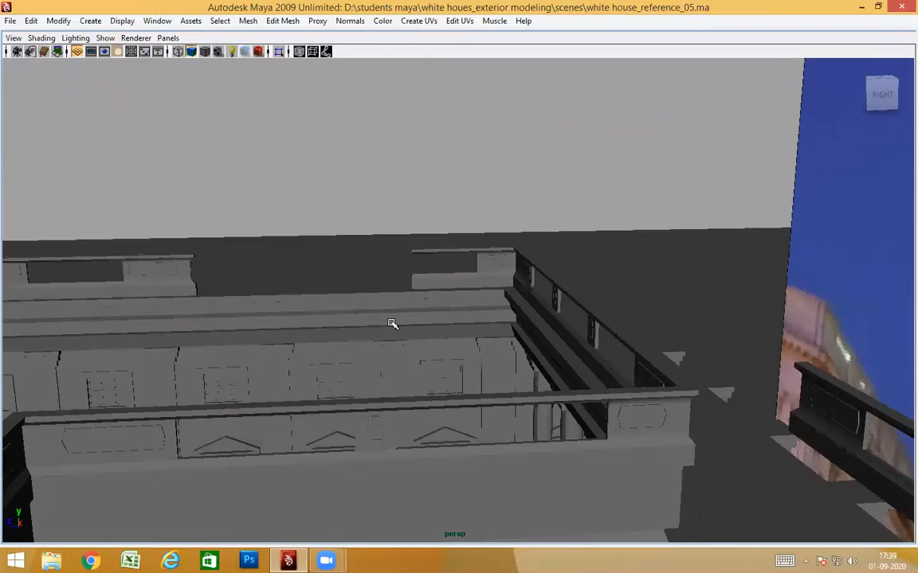
Split the long side parapet through its first opening and delete everything beyond the cut, keeping only the corner piece
alt+drag(226, 348, 522, 362)
click(347, 294)
alt+drag(347, 294, 350, 335)
scroll(275, 316, up, 4)
alt+drag(275, 318, 571, 354)
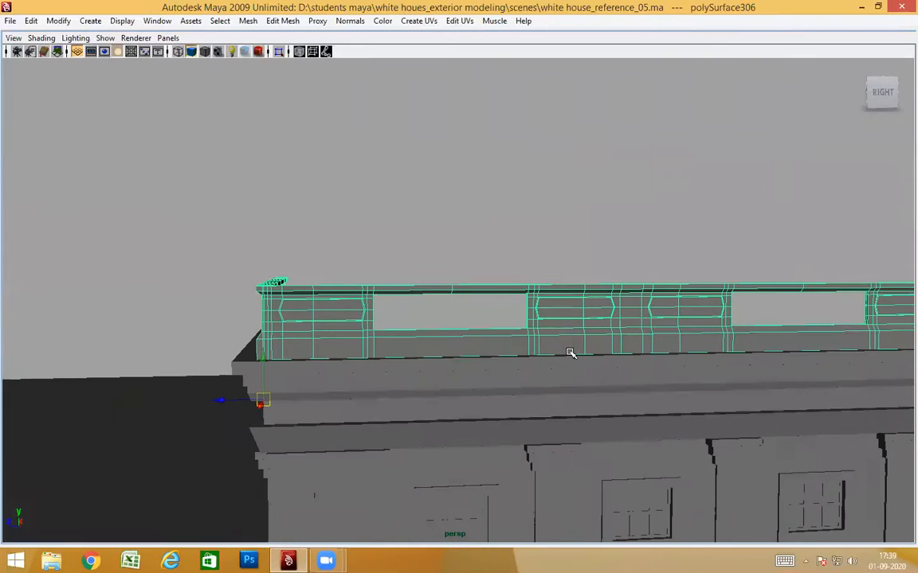
scroll(446, 341, up, 2)
key(F10)
click(450, 341)
ctrl+right_drag(488, 353, 335, 370)
alt+drag(565, 402, 537, 336)
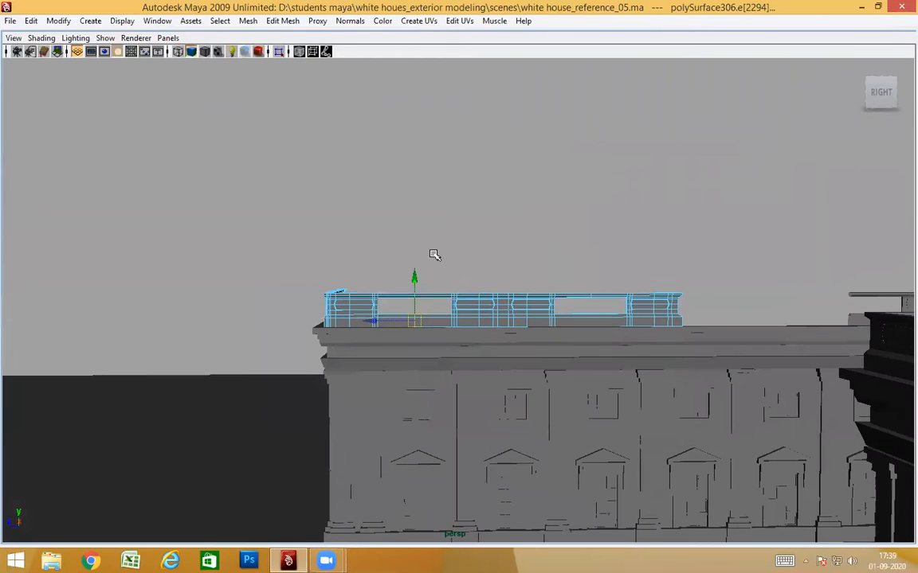
ctrl+right_drag(434, 255, 841, 448)
key(Delete)
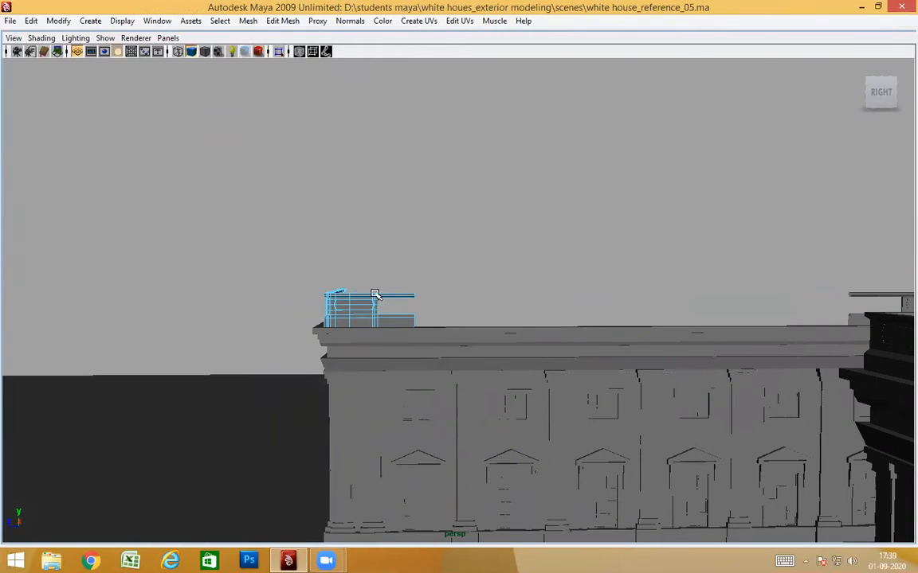
right_drag(360, 313, 406, 280)
Duplicate the middle railing section of the front parapet and move the copy near the inner corner of the side wing
alt+drag(477, 273, 523, 372)
alt+middle_drag(642, 380, 599, 319)
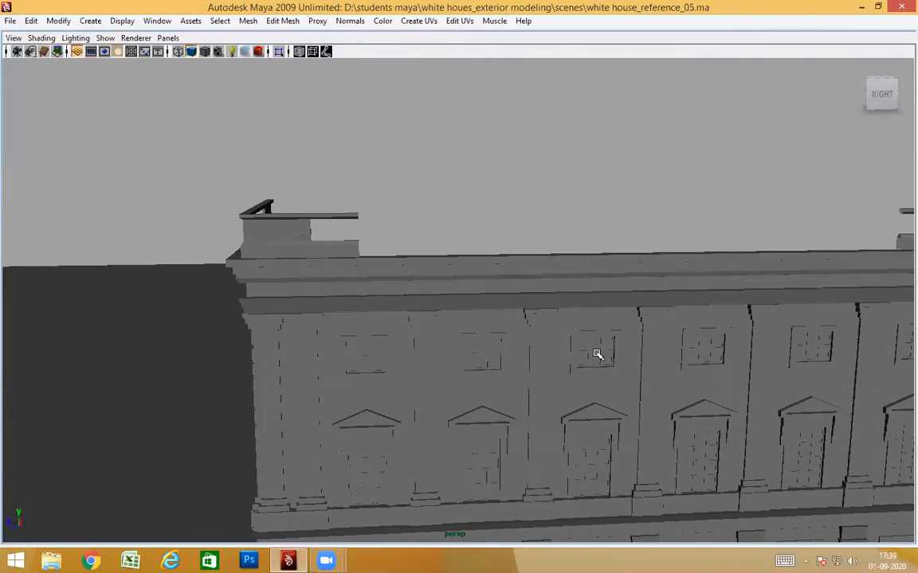
alt+drag(598, 354, 597, 361)
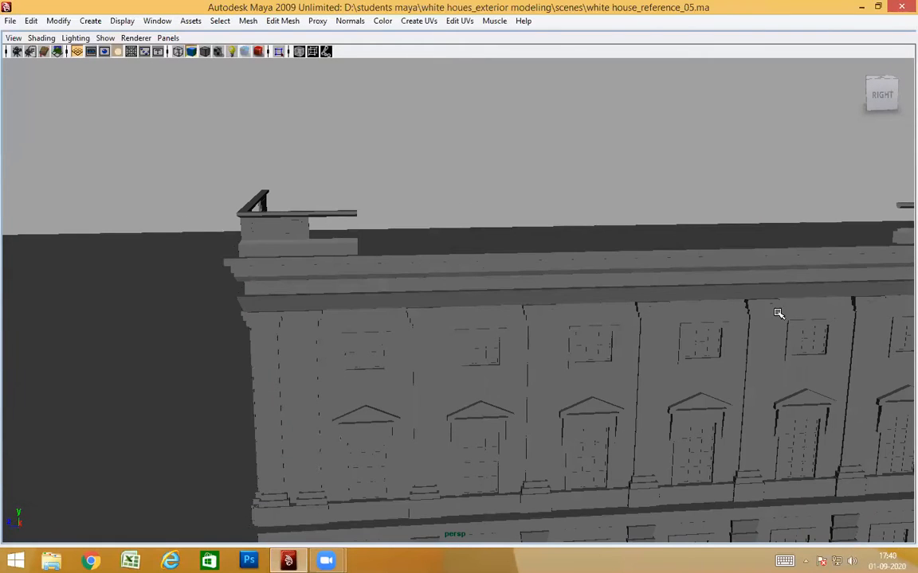
alt+drag(605, 309, 609, 372)
click(413, 232)
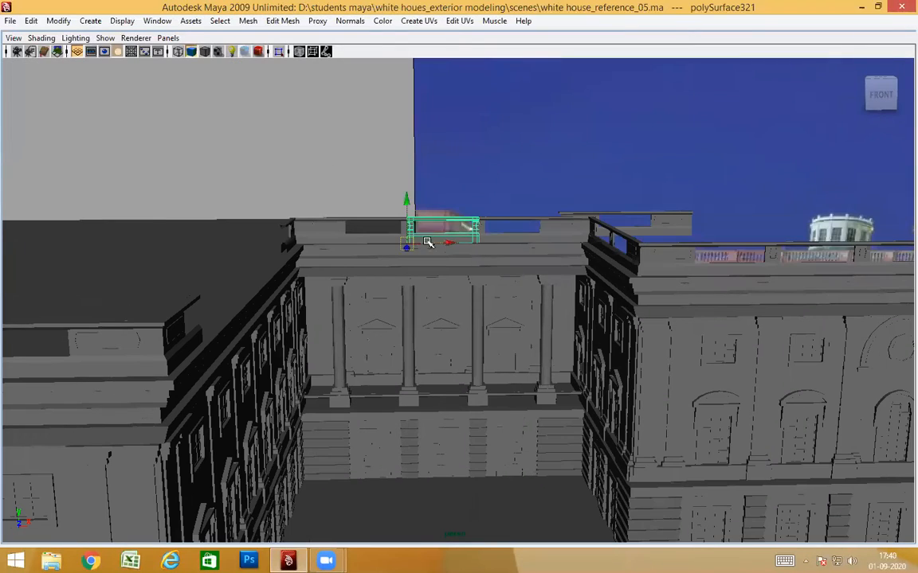
click(505, 247)
click(431, 241)
alt+drag(501, 307, 417, 216)
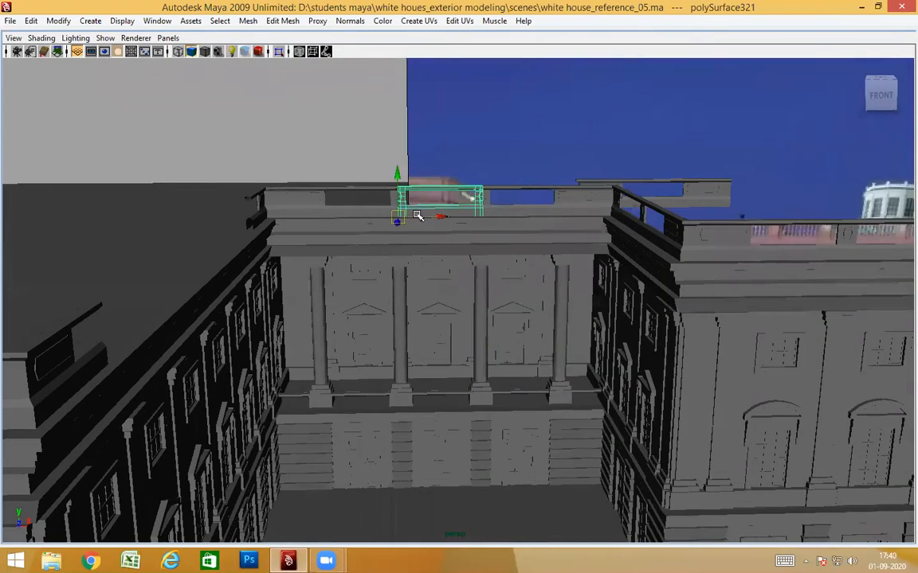
click(322, 210)
click(377, 212)
click(473, 212)
click(505, 208)
alt+drag(528, 244, 469, 337)
click(481, 227)
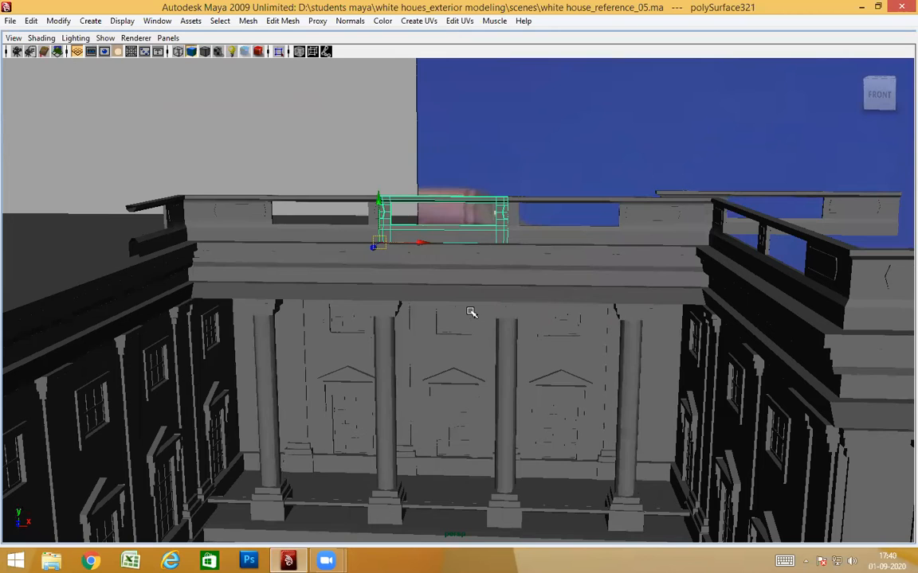
alt+drag(489, 278, 549, 308)
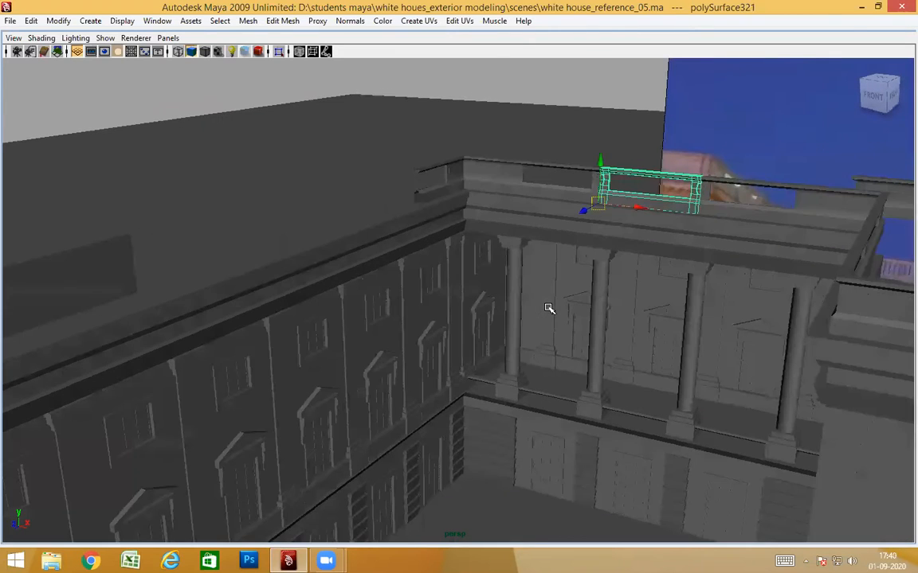
alt+drag(644, 301, 642, 299)
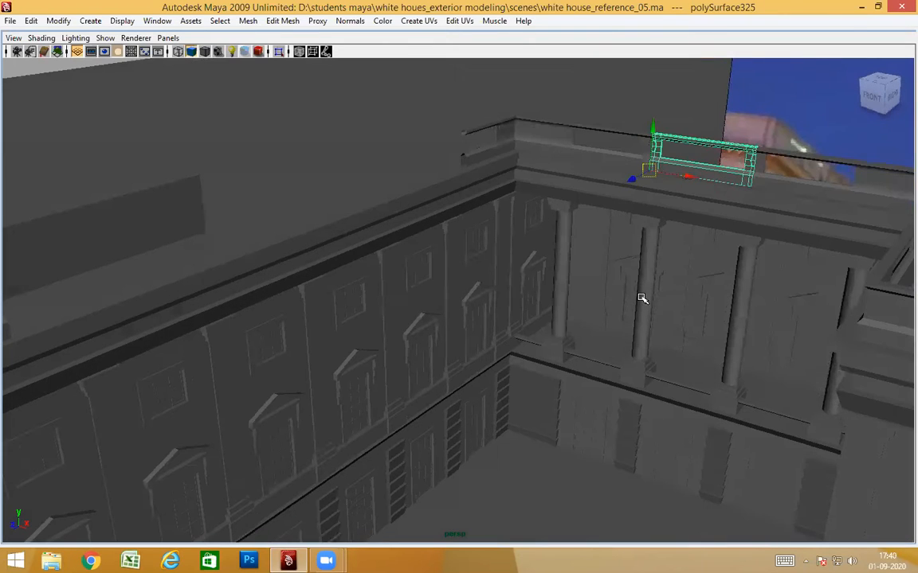
drag(537, 272, 568, 323)
Rotate the copied railing section 90 degrees about Y
key(e)
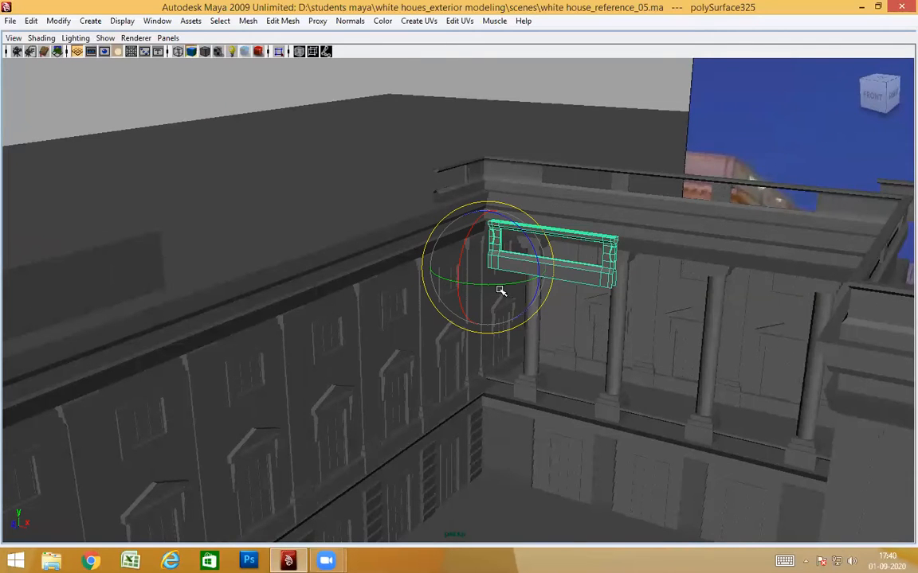
drag(500, 285, 595, 285)
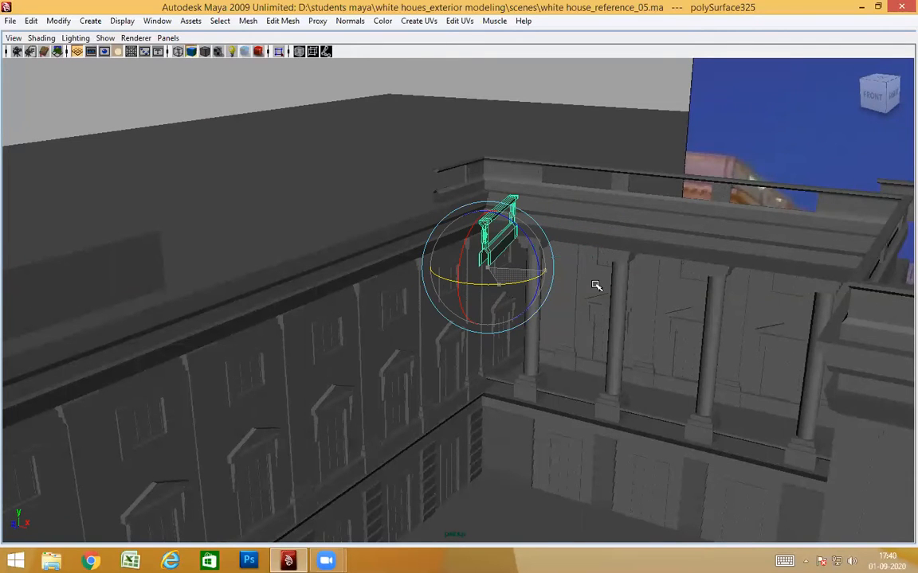
alt+drag(569, 343, 618, 314)
key(ctrl+space)
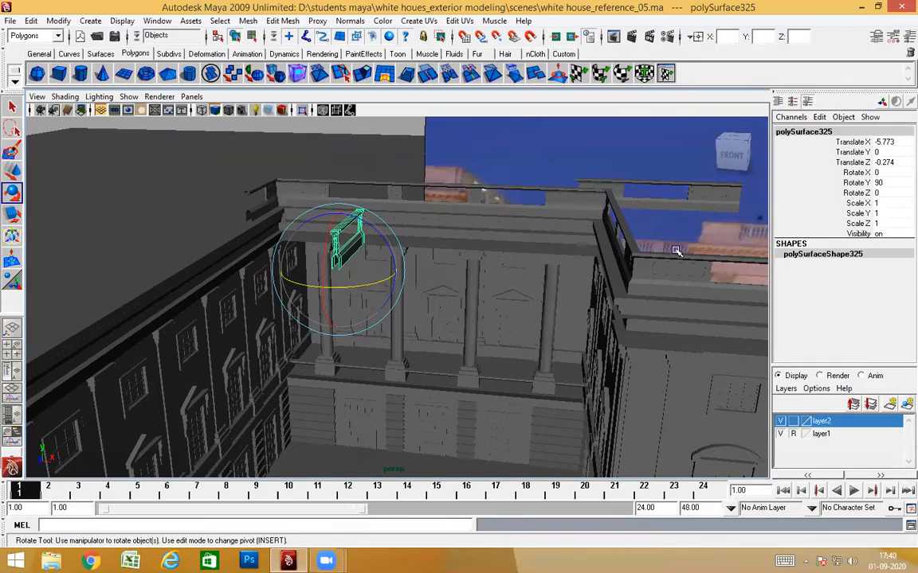
alt+drag(675, 252, 638, 255)
Move the rotated railing section onto the side wing's roof ledge, snapping its base corner to the free end of the corner piece
key(w)
alt+drag(545, 273, 523, 267)
key(space)
mouse_move(522, 268)
alt+right_down()
mouse_move(422, 258)
mouse_move(510, 255)
alt+right_up()
alt+middle_drag(720, 238, 494, 266)
key(space)
drag(516, 289, 552, 274)
alt+middle_drag(552, 274, 776, 295)
alt+drag(777, 296, 581, 250)
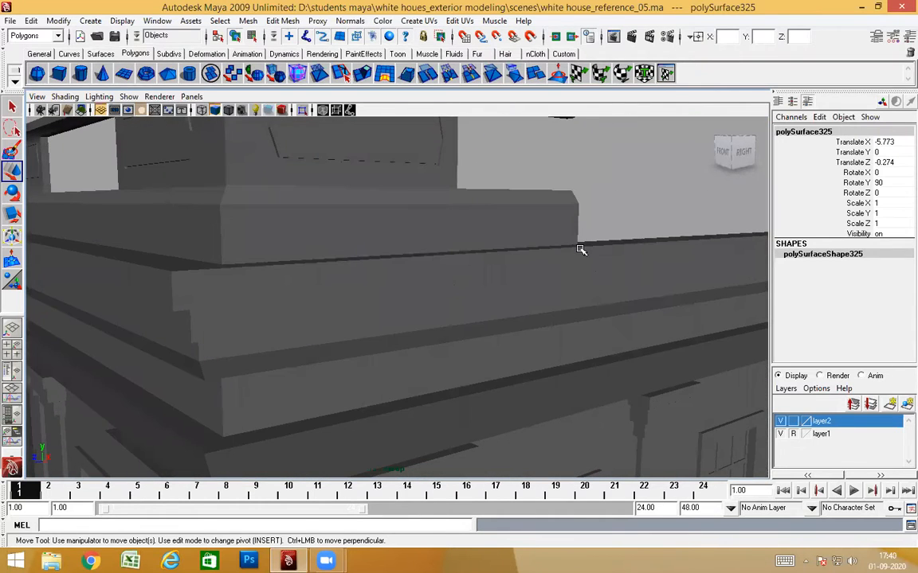
middle_click(578, 245)
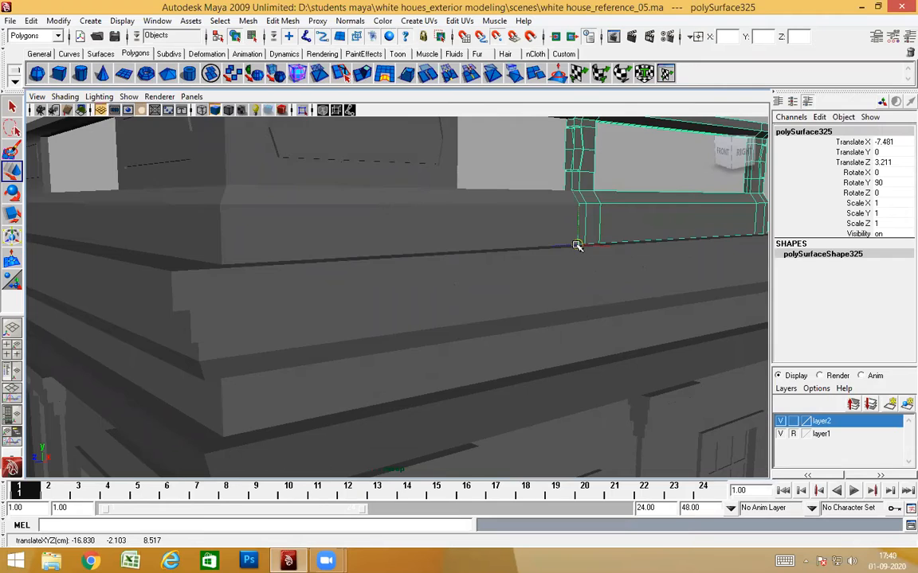
scroll(620, 259, down, 5)
alt+drag(568, 288, 505, 299)
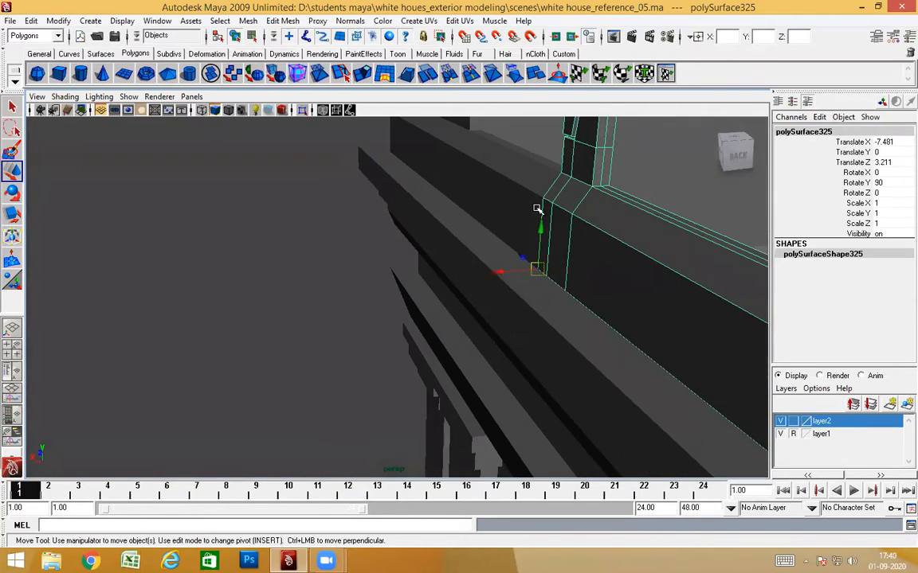
Slide the railing section along Z, snapping its end in line with the centre of the first pilaster beyond the corner
scroll(480, 266, down, 6)
mouse_move(480, 266)
alt+mouse_down()
mouse_move(657, 272)
mouse_move(480, 279)
mouse_move(486, 273)
alt+mouse_up()
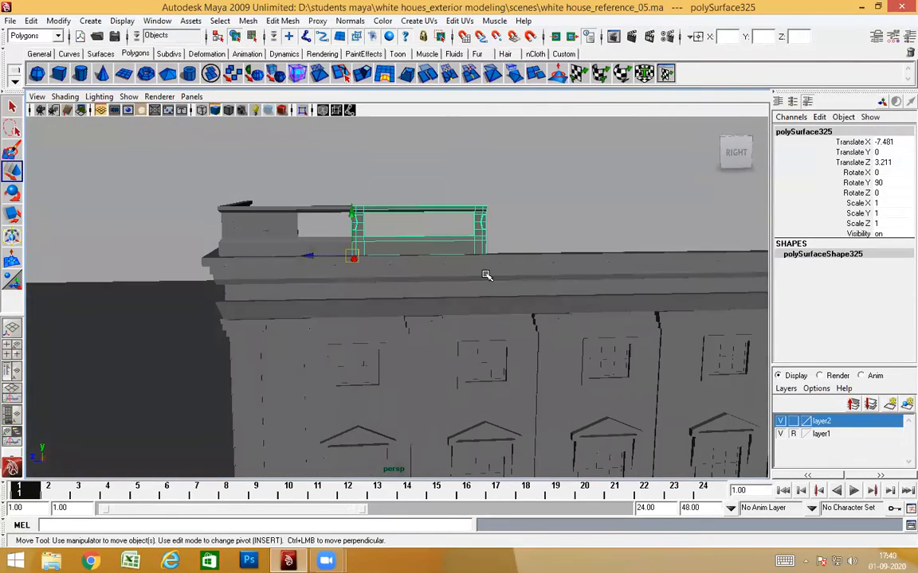
scroll(465, 303, up, 6)
drag(267, 216, 351, 216)
alt+drag(549, 277, 413, 274)
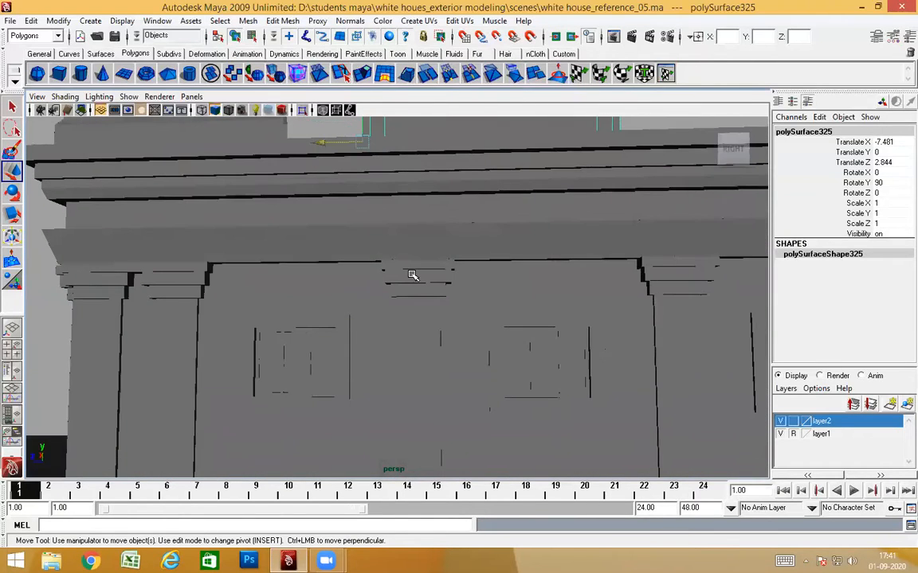
key(4)
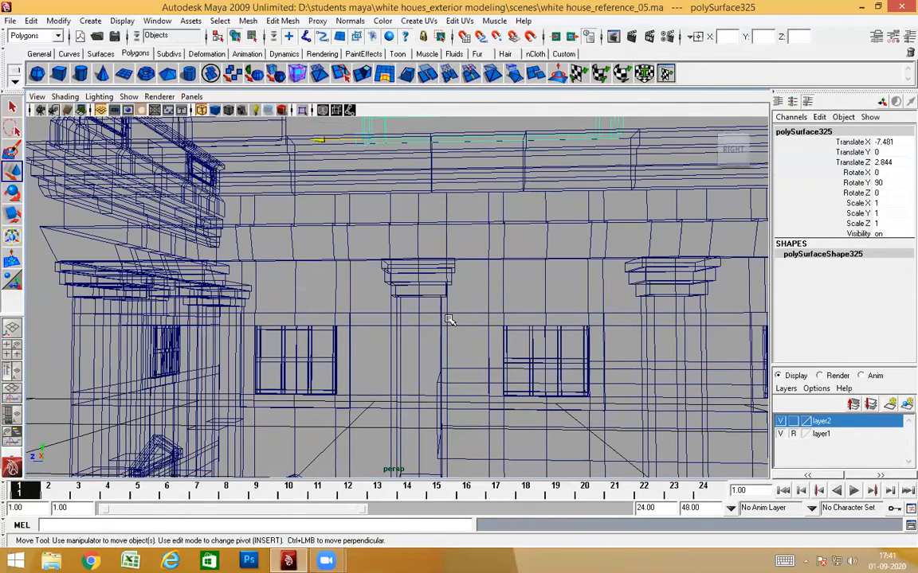
middle_drag(420, 279, 420, 269)
scroll(439, 301, down, 4)
alt+drag(477, 326, 483, 287)
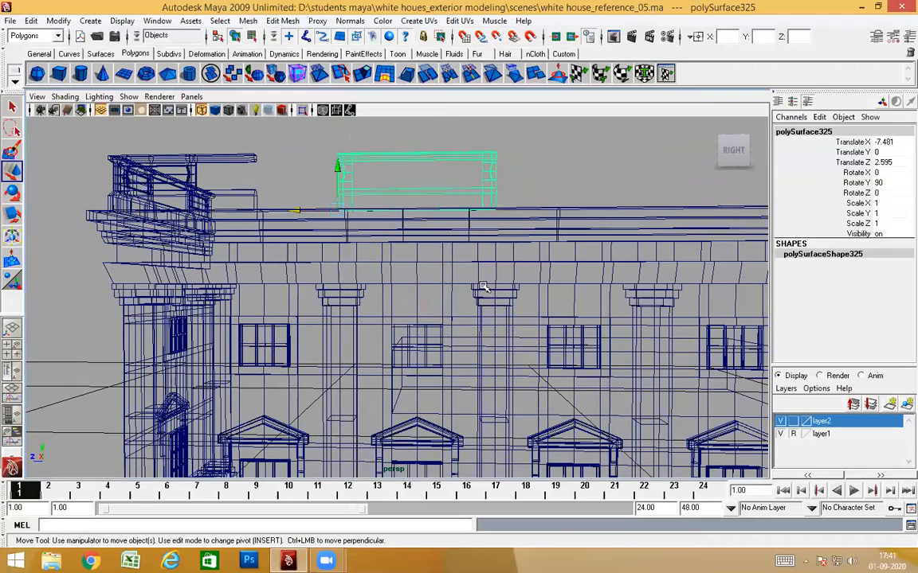
Duplicate the side wing's railing section and slide the copy along Z, snapping its end in line with the second pilaster's centre
drag(300, 210, 406, 228)
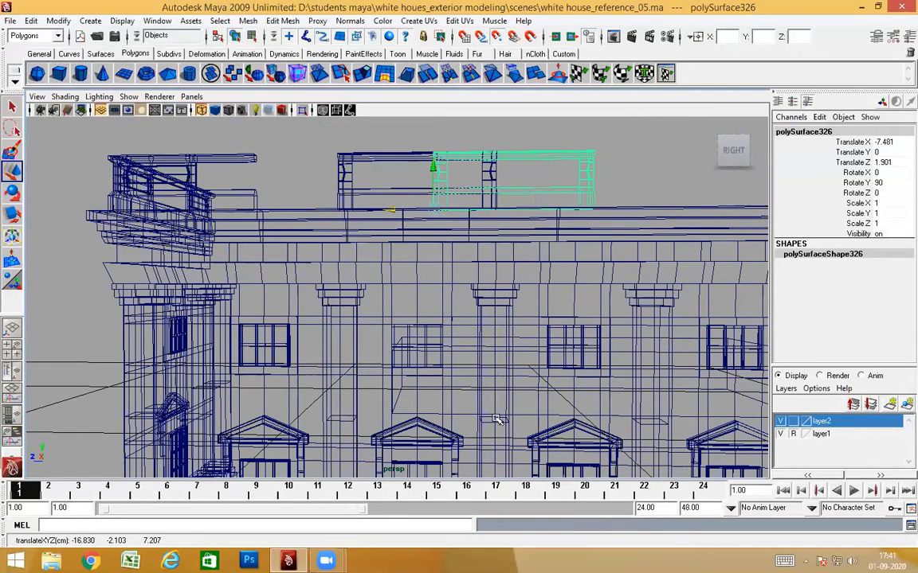
drag(494, 417, 494, 412)
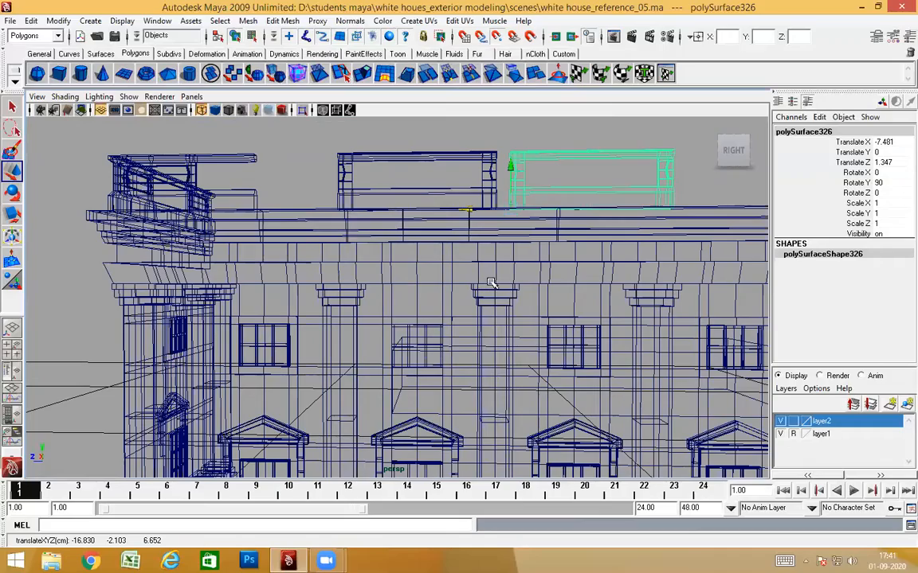
alt+drag(611, 278, 575, 292)
alt+middle_drag(549, 239, 381, 305)
scroll(381, 305, up, 5)
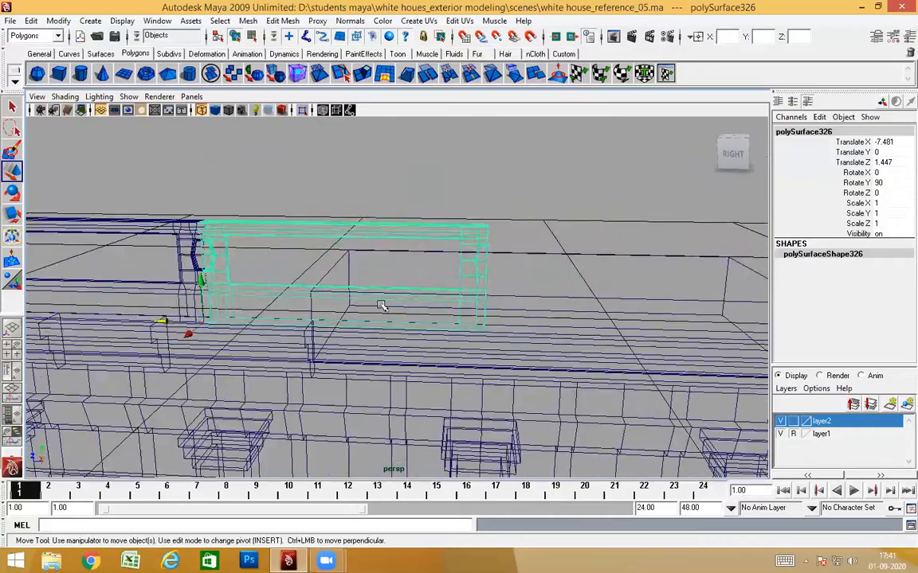
Examine the joint between the two adjoining railing sections on the side wing's roof ledge
alt+middle_drag(319, 309, 389, 317)
mouse_move(406, 338)
alt+mouse_down()
mouse_move(391, 307)
mouse_move(423, 311)
mouse_move(367, 323)
alt+mouse_up()
key(5)
click(222, 301)
shift+click(326, 289)
alt+drag(279, 311, 256, 307)
alt+right_drag(256, 307, 299, 293)
alt+middle_drag(152, 257, 323, 314)
scroll(233, 269, up, 3)
scroll(310, 226, down, 2)
scroll(310, 226, up, 3)
scroll(356, 246, down, 5)
key(w)
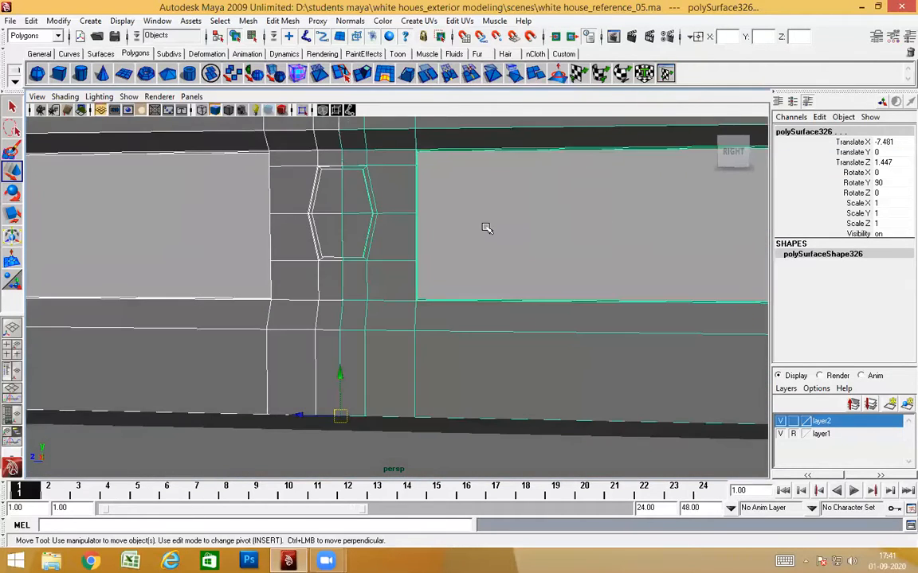
Duplicate the second railing section and slide the copy along Z, snapping its end in line with the third pilaster's centre
click(487, 229)
scroll(509, 346, down, 5)
alt+middle_drag(508, 345, 439, 300)
click(490, 293)
scroll(492, 313, down, 4)
alt+drag(438, 299, 448, 319)
drag(250, 266, 288, 265)
alt+middle_drag(450, 283, 435, 325)
scroll(443, 312, up, 2)
mouse_move(448, 299)
alt+middle_down()
mouse_move(440, 162)
mouse_move(444, 304)
alt+middle_up()
key(4)
alt+drag(437, 326, 436, 305)
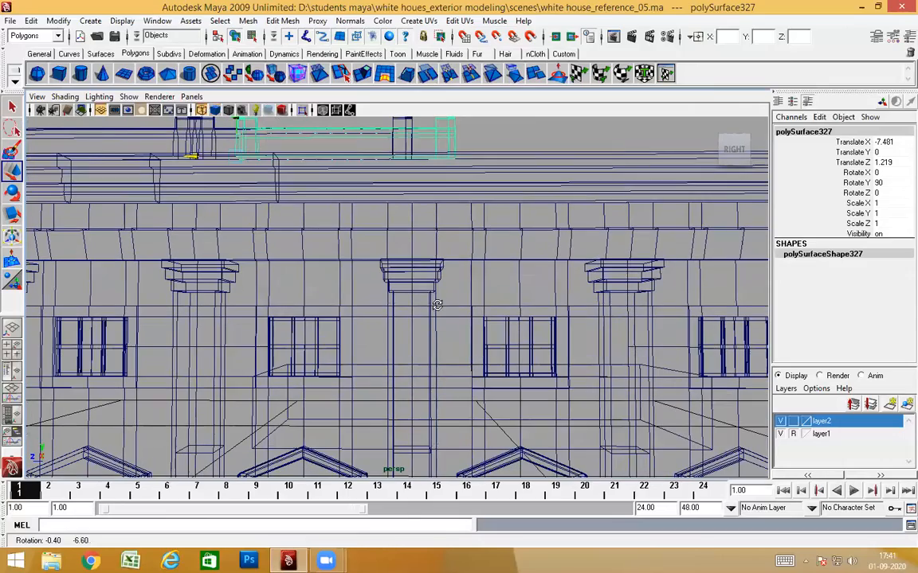
middle_drag(413, 257, 413, 265)
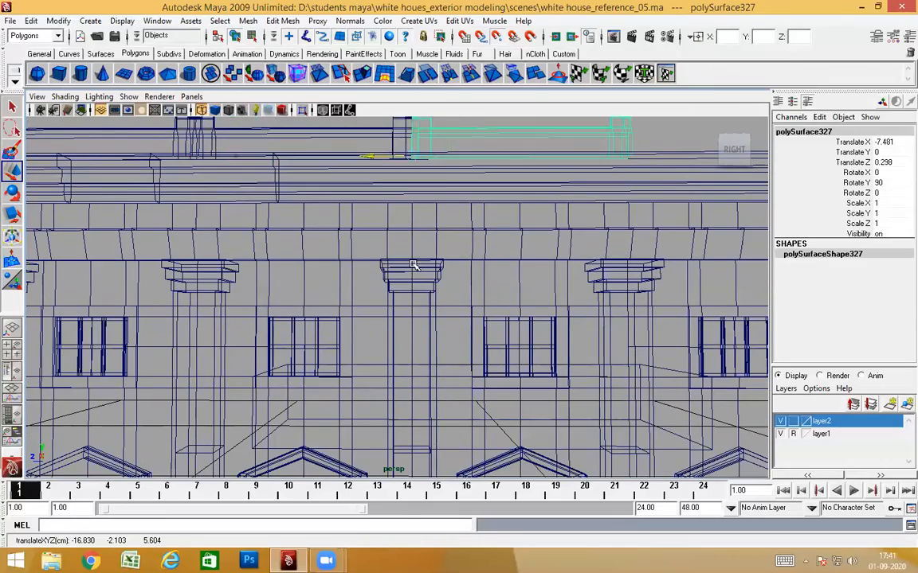
Duplicate the third railing section and slide the copy along Z, snapping its end in line with the fourth pilaster's centre
scroll(419, 268, down, 2)
alt+middle_drag(473, 296, 460, 387)
scroll(466, 362, up, 2)
alt+drag(471, 338, 430, 325)
scroll(385, 327, down, 4)
scroll(430, 322, up, 2)
scroll(430, 323, up, 2)
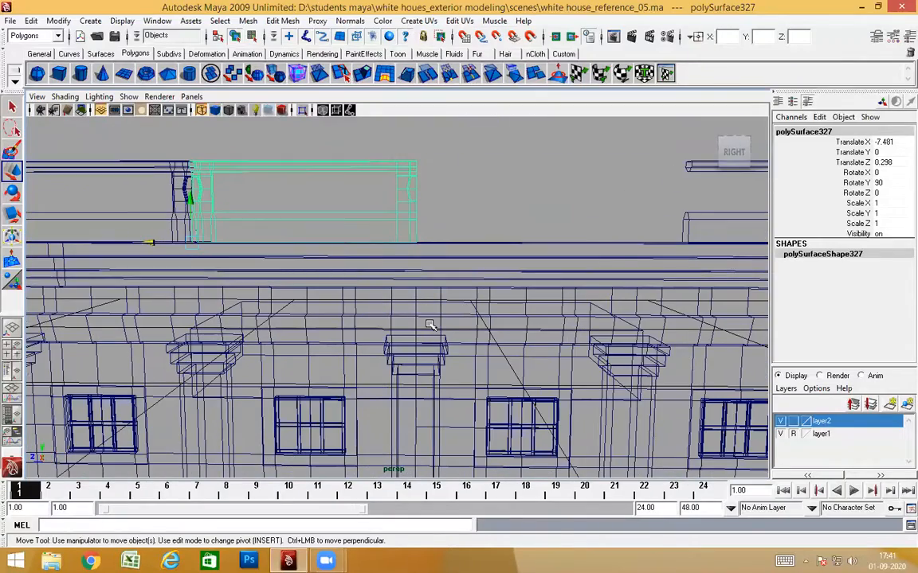
drag(157, 245, 182, 243)
alt+drag(437, 355, 416, 357)
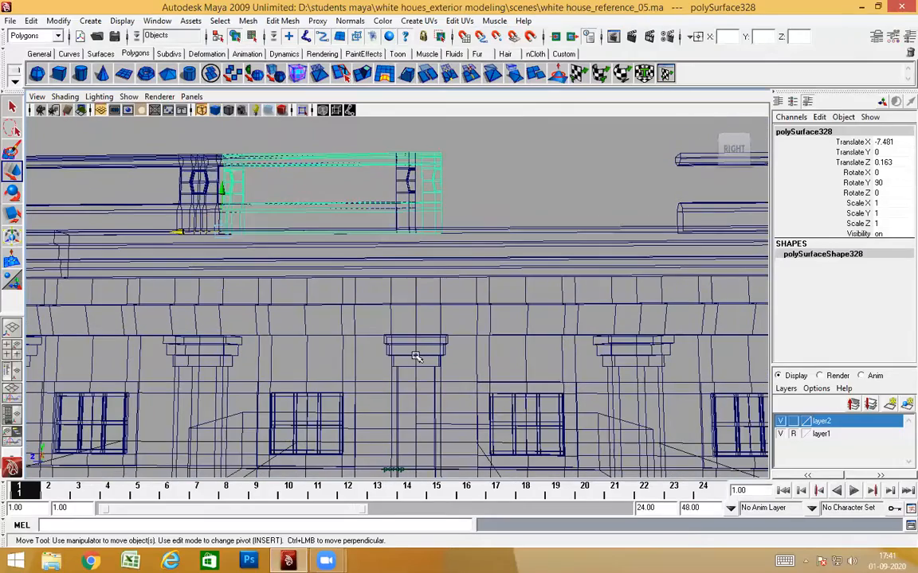
middle_drag(419, 340, 416, 335)
Duplicate the two end railing pieces flanking the front parapet's middle section and move the copies forward along Z
mouse_move(546, 388)
alt+mouse_down()
mouse_move(524, 391)
mouse_move(548, 393)
alt+mouse_up()
alt+right_drag(549, 393, 493, 379)
alt+drag(492, 379, 560, 314)
alt+drag(275, 275, 271, 277)
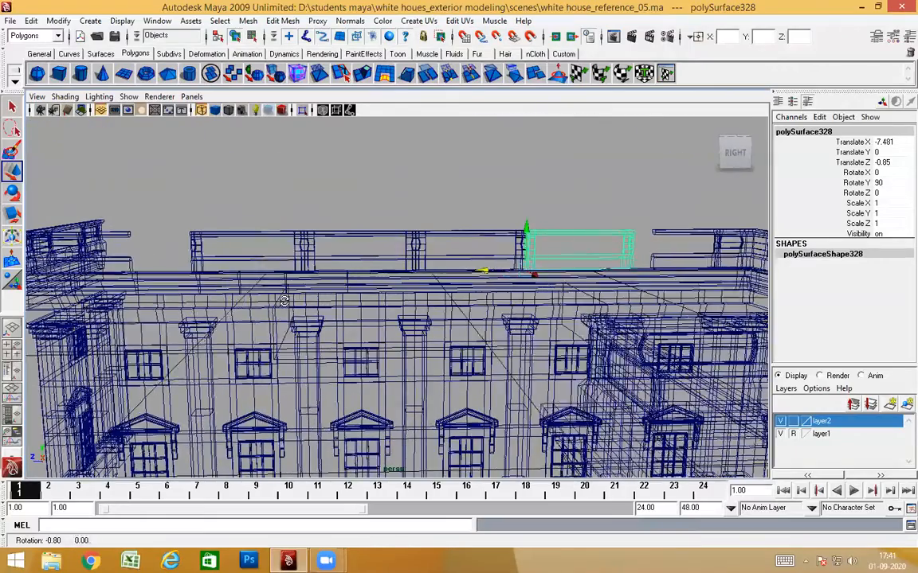
alt+middle_drag(270, 277, 478, 289)
mouse_move(477, 288)
alt+mouse_down()
mouse_move(442, 309)
mouse_move(478, 334)
mouse_move(449, 362)
mouse_move(317, 293)
mouse_move(297, 273)
alt+mouse_up()
scroll(450, 292, up, 3)
scroll(414, 287, down, 2)
key(5)
click(298, 274)
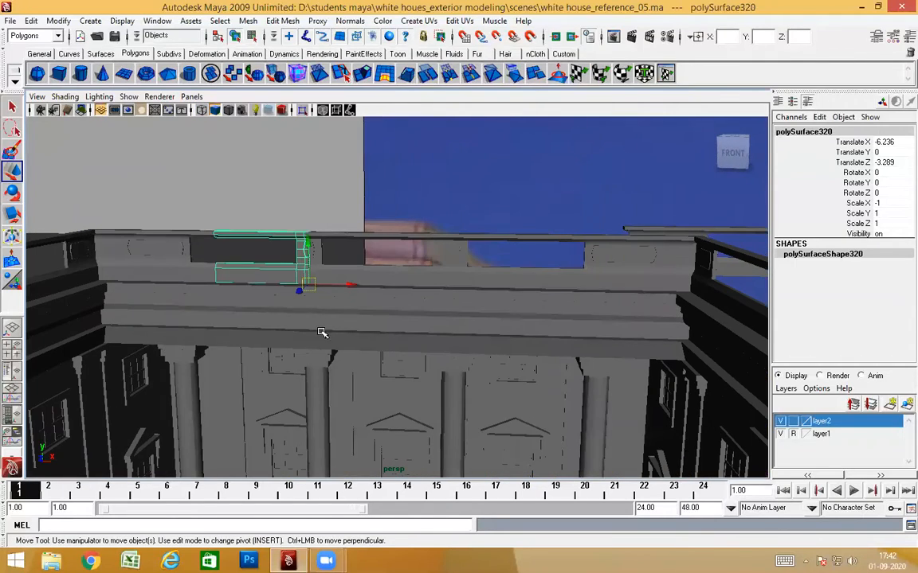
click(590, 285)
click(496, 283)
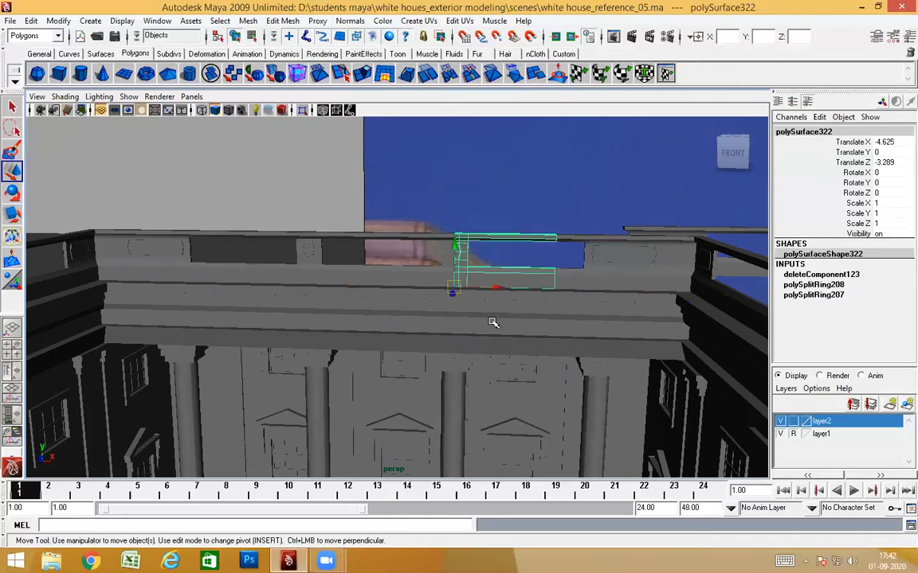
click(287, 273)
alt+drag(283, 284, 388, 351)
drag(411, 272, 166, 353)
alt+drag(251, 367, 370, 337)
Group the two copied end pieces, centre the group's pivot, and snap it to the base corner of the left piece
key(e)
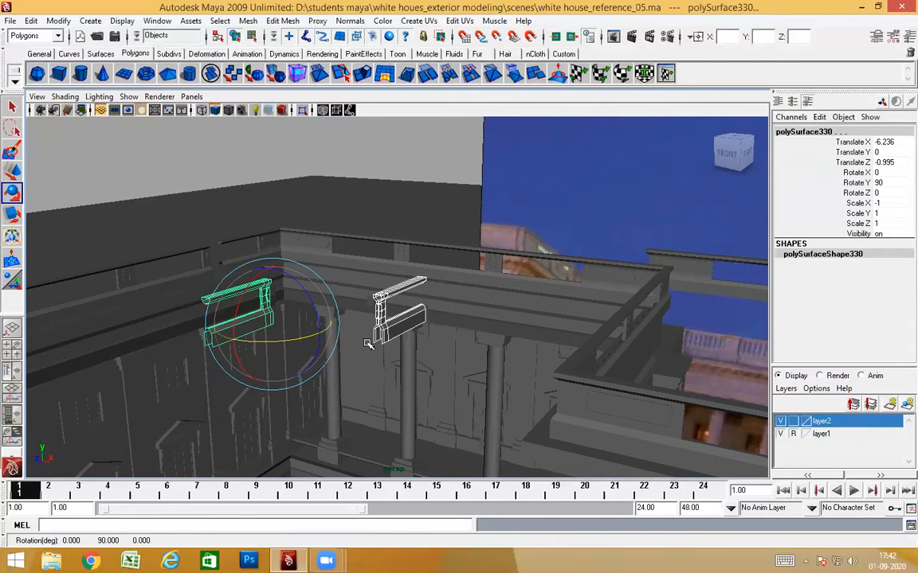
key(ctrl+z)
alt+drag(385, 379, 458, 390)
key(w)
key(ctrl+g)
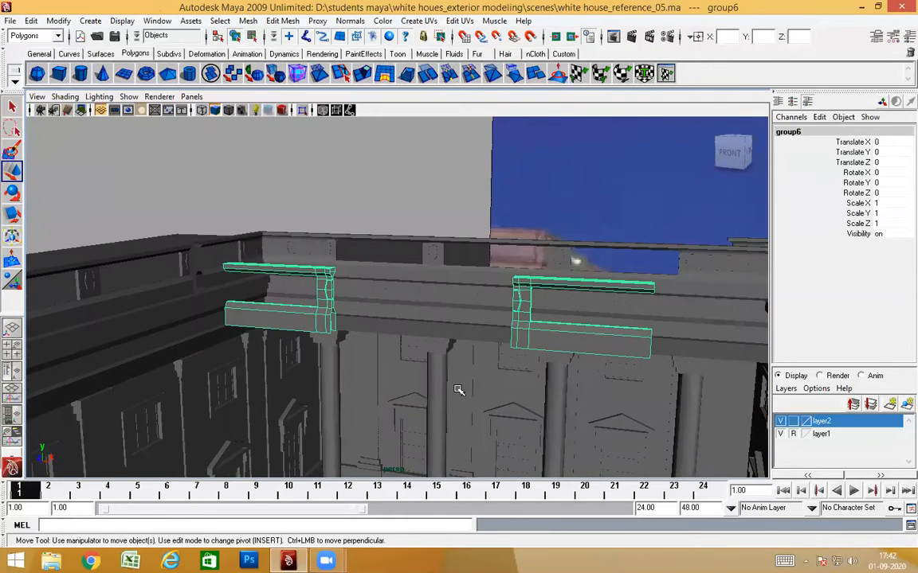
click(58, 21)
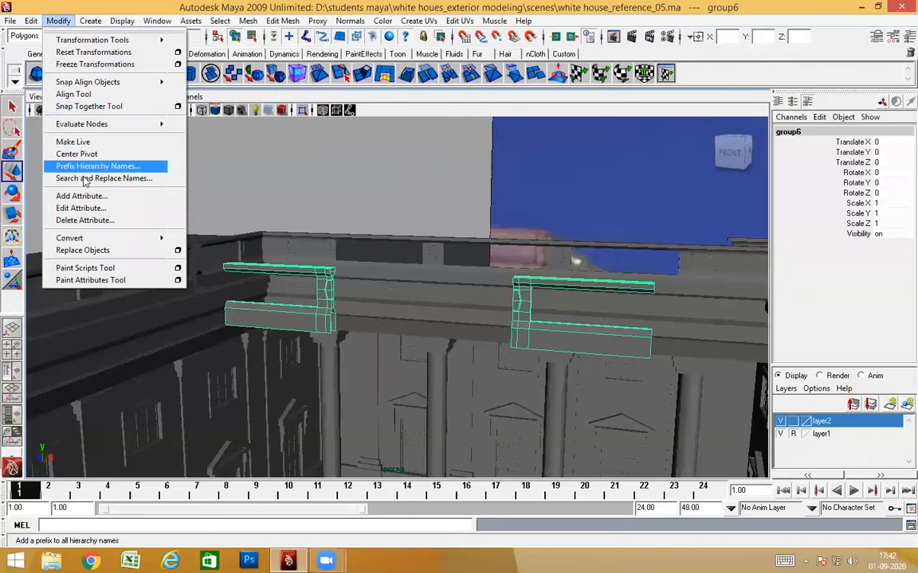
click(86, 155)
alt+drag(360, 313, 349, 329)
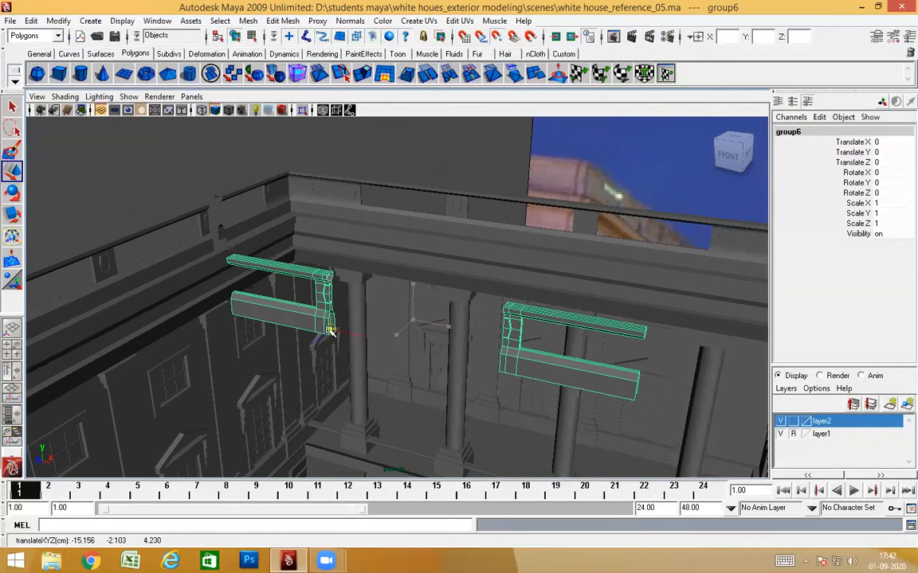
key(Insert)
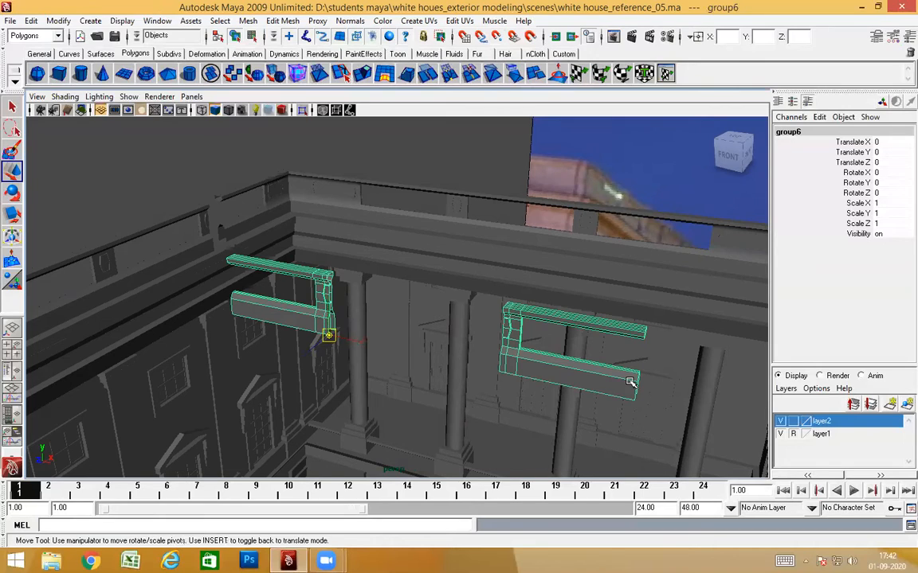
Rotate the group of end pieces 90 degrees about Y
alt+drag(373, 383, 229, 390)
scroll(368, 405, down, 6)
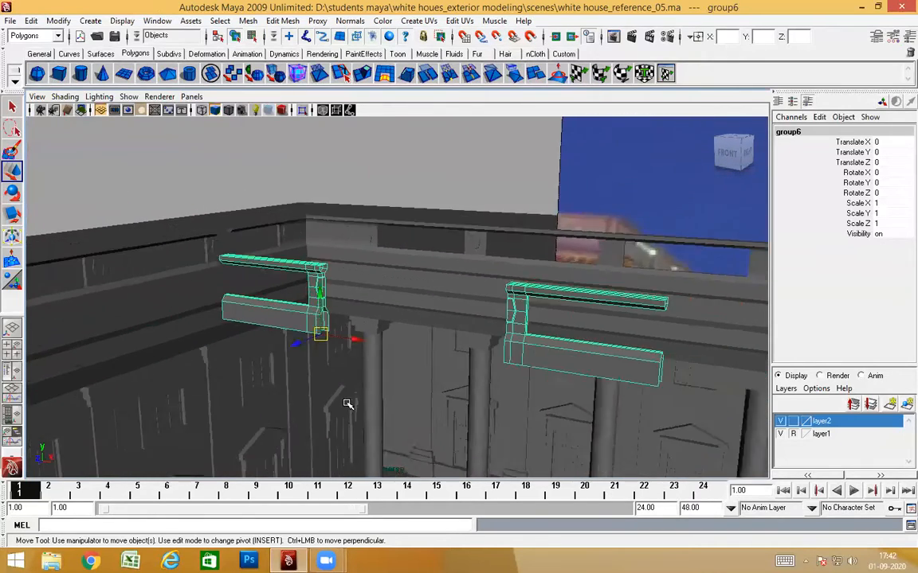
alt+middle_drag(348, 405, 466, 400)
alt+drag(466, 399, 466, 403)
key(e)
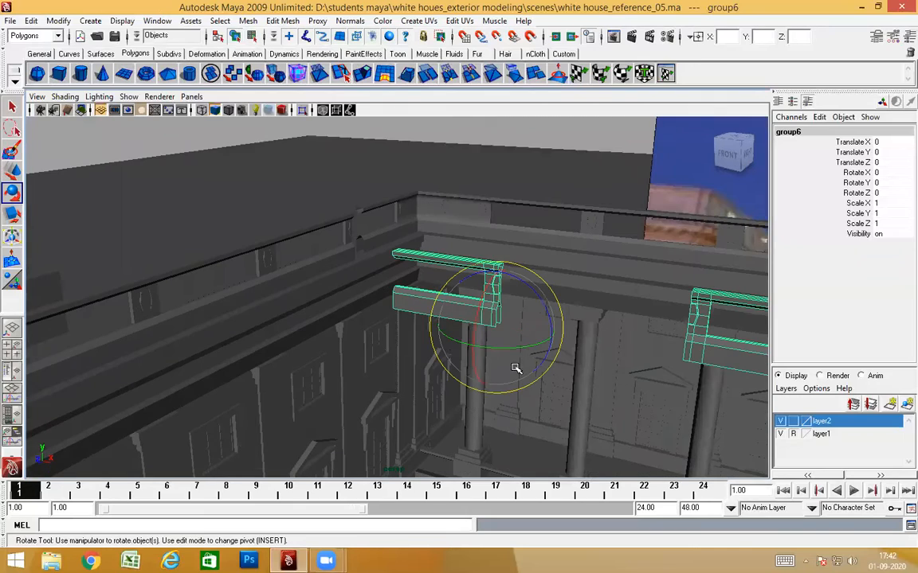
drag(517, 351, 595, 345)
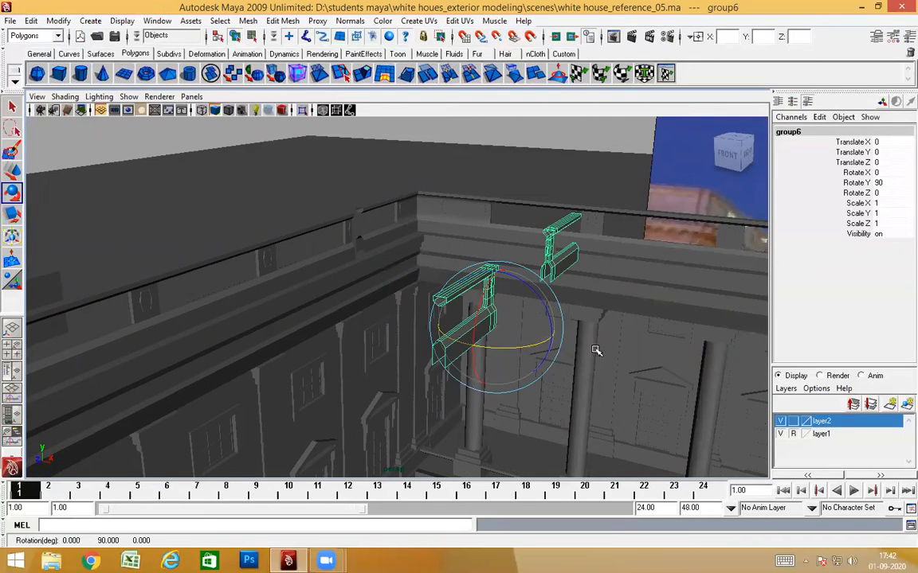
Move the group onto the side wing's roof ledge, snapping its pivot to the base corner of the first railing section
alt+drag(553, 388, 389, 413)
alt+middle_drag(390, 413, 557, 434)
scroll(522, 424, up, 2)
alt+middle_drag(207, 299, 154, 300)
alt+middle_drag(399, 322, 397, 320)
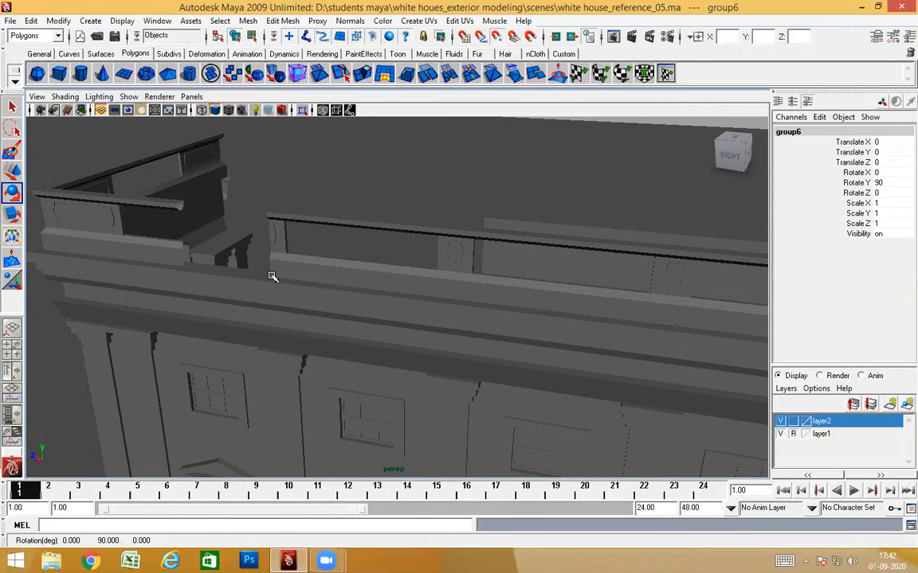
key(w)
middle_drag(269, 281, 274, 281)
alt+drag(335, 335, 381, 339)
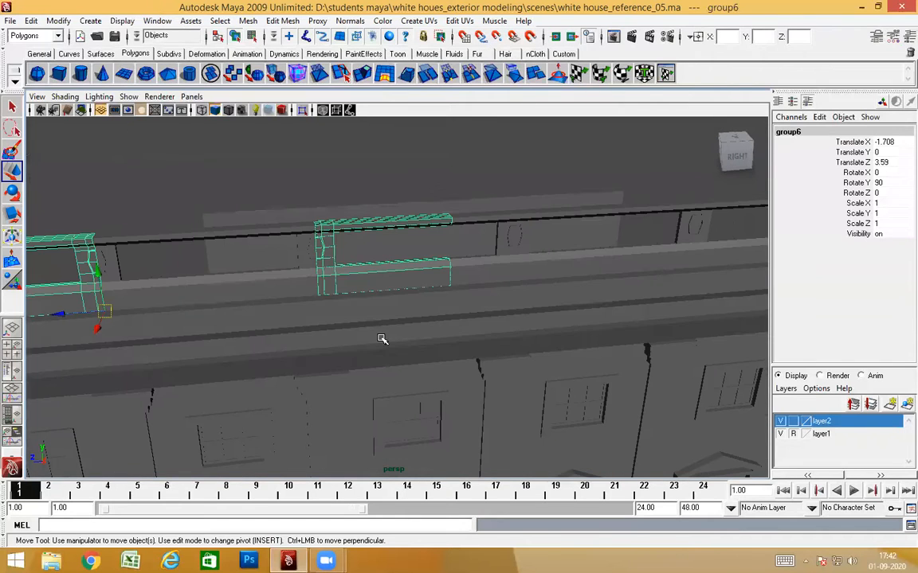
Examine how the grouped end pieces sit against the side wing's railing sections and ledge
scroll(382, 340, up, 2)
alt+middle_drag(275, 351, 308, 373)
alt+drag(307, 373, 334, 330)
alt+middle_drag(333, 330, 369, 352)
scroll(369, 352, up, 2)
alt+drag(368, 352, 367, 380)
scroll(441, 350, down, 4)
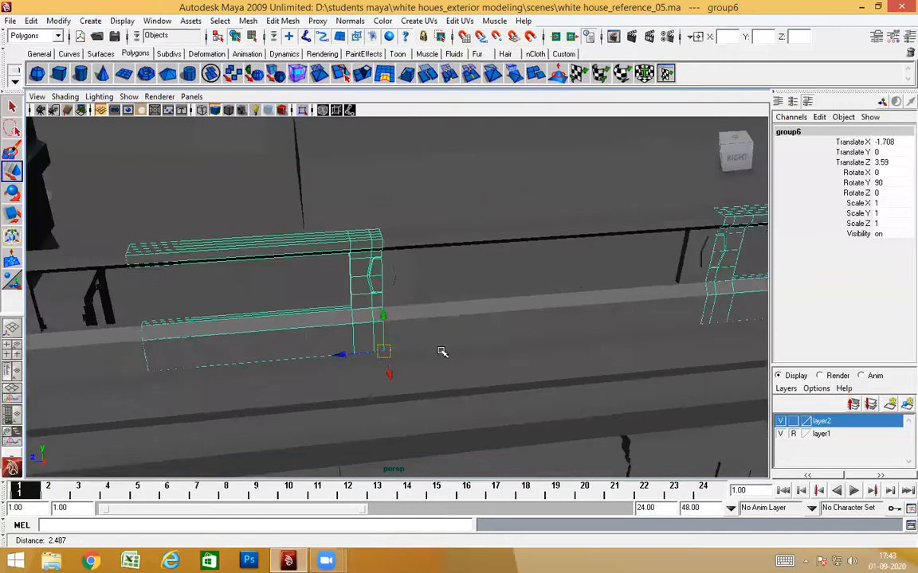
alt+middle_drag(440, 351, 273, 361)
alt+drag(274, 361, 317, 389)
click(286, 296)
scroll(254, 321, down, 4)
alt+middle_drag(324, 319, 455, 319)
key(ctrl+z)
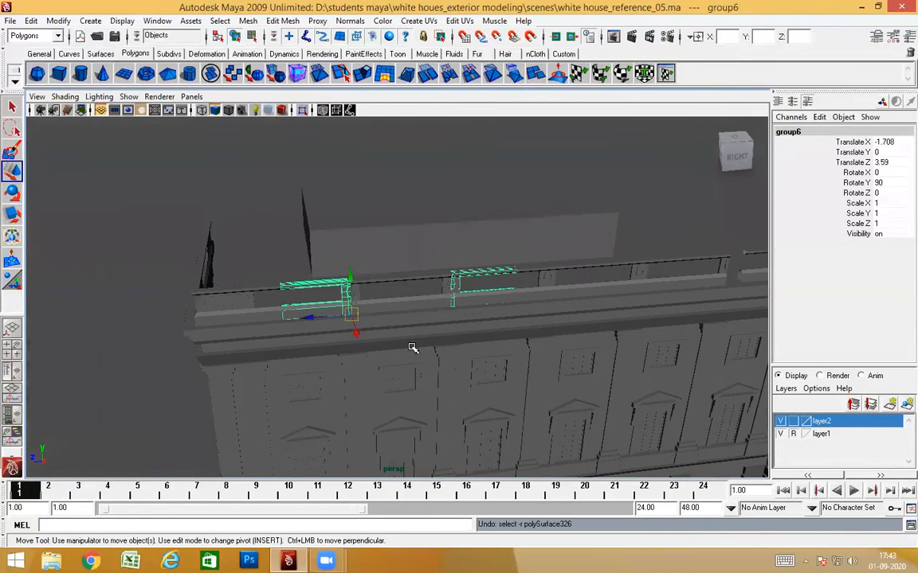
alt+drag(322, 299, 317, 257)
alt+drag(377, 365, 378, 255)
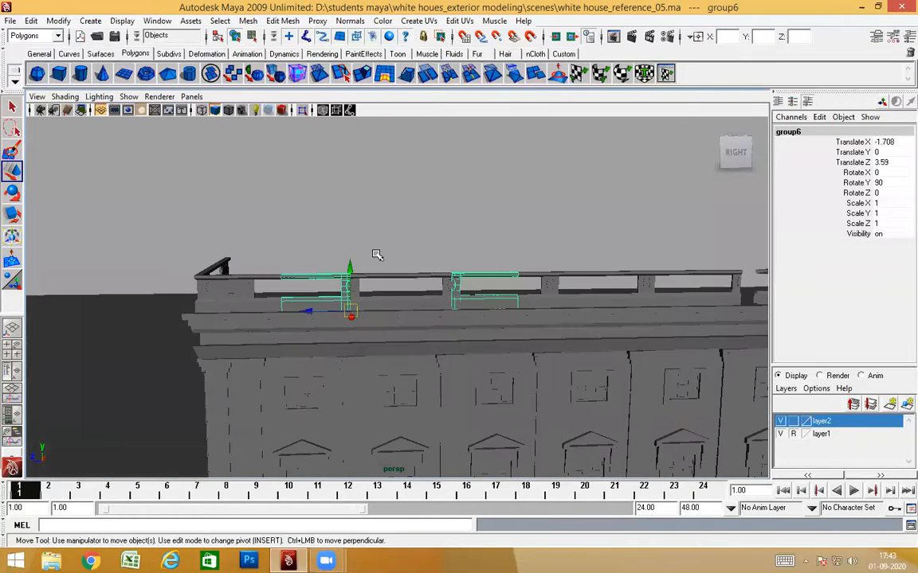
alt+drag(515, 382, 389, 310)
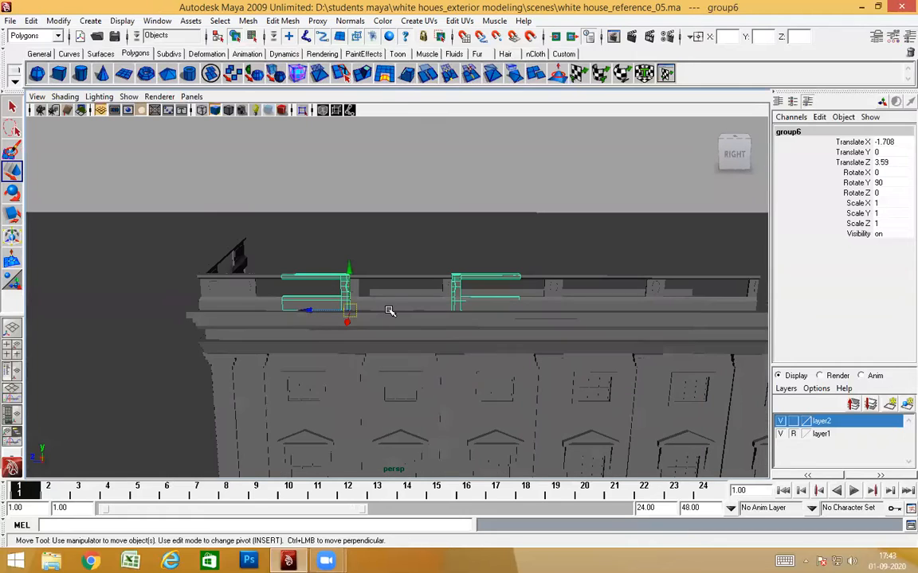
Ungroup the end pieces and move the second one to the inner-corner end of the side wing's last railing section
click(30, 20)
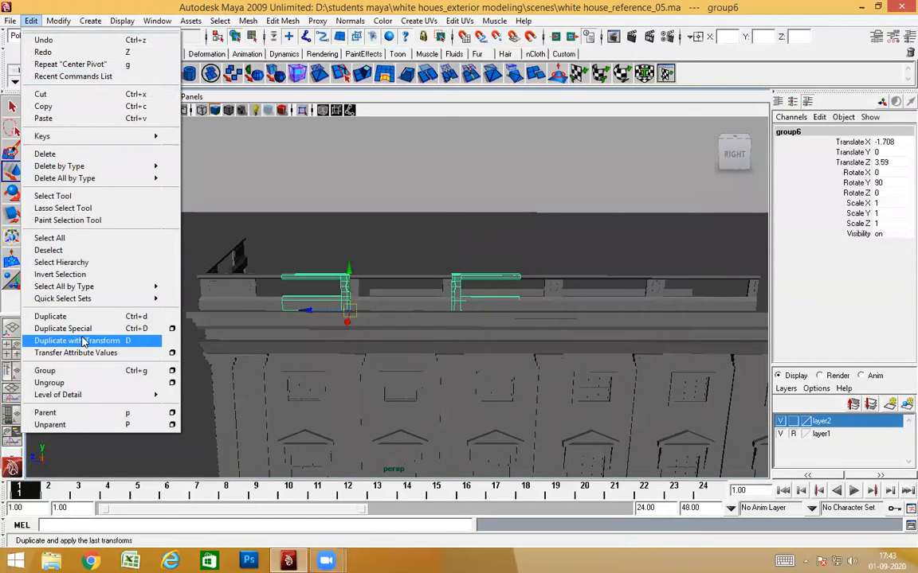
click(155, 383)
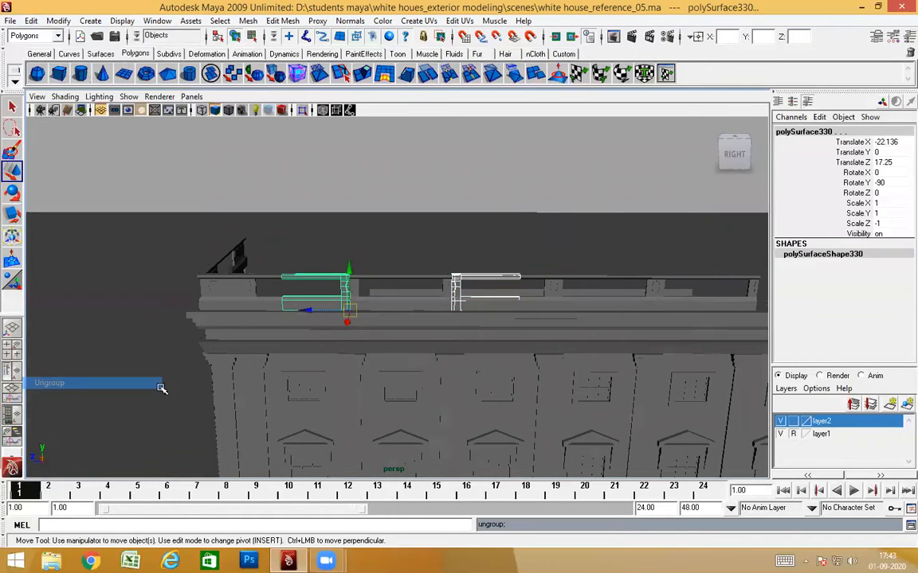
click(478, 296)
alt+drag(438, 377, 215, 318)
alt+drag(358, 323, 319, 329)
alt+middle_drag(443, 327, 398, 231)
alt+right_drag(504, 281, 440, 296)
alt+drag(440, 296, 450, 306)
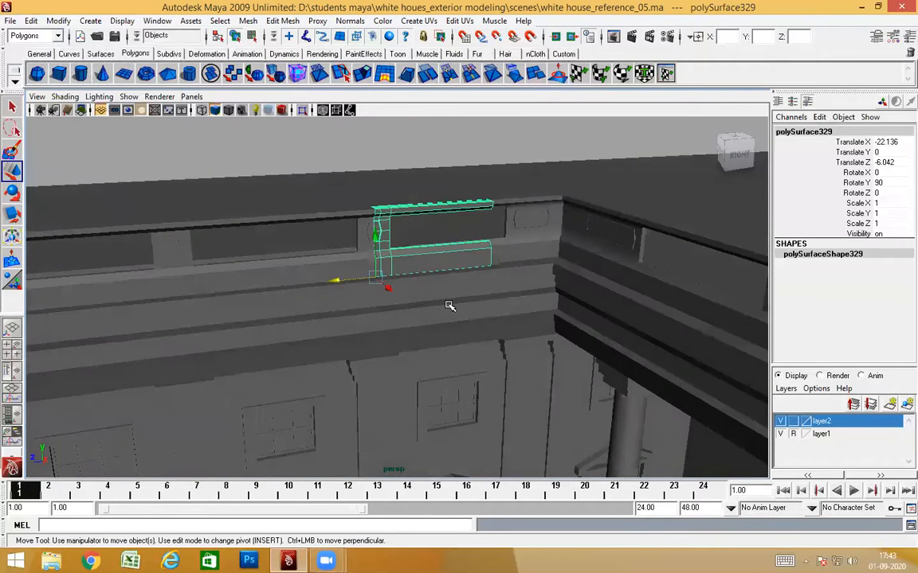
Inspect the parapet from the inner corner to the front corner of the side wing
alt+drag(419, 256, 550, 288)
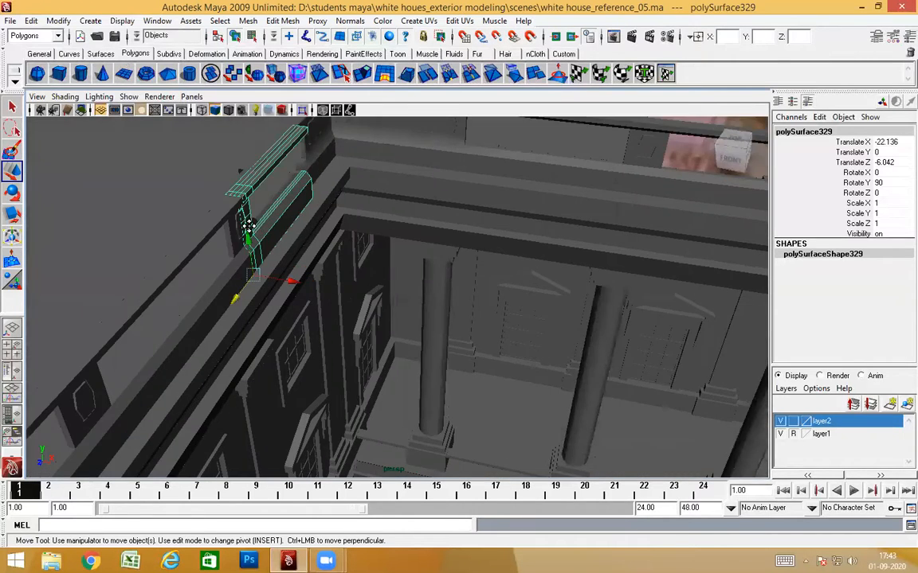
alt+middle_drag(250, 226, 445, 256)
alt+drag(445, 256, 322, 344)
alt+right_drag(321, 345, 542, 348)
alt+drag(324, 329, 545, 373)
alt+right_drag(546, 373, 334, 374)
alt+middle_drag(190, 372, 422, 341)
alt+right_drag(423, 342, 406, 337)
alt+drag(366, 365, 454, 367)
scroll(351, 360, up, 6)
scroll(351, 360, down, 5)
alt+right_drag(629, 338, 585, 336)
alt+middle_drag(586, 335, 179, 326)
alt+drag(178, 326, 246, 319)
alt+middle_drag(370, 340, 418, 317)
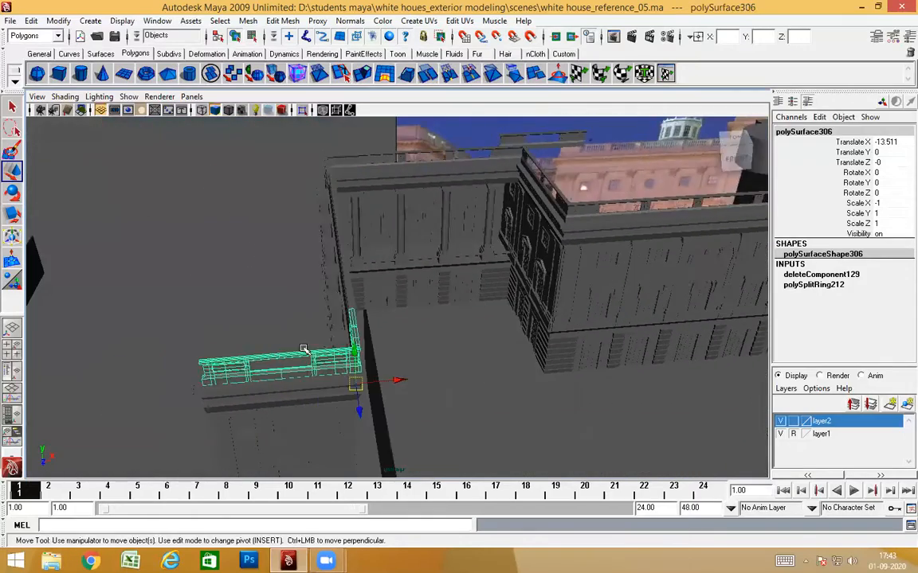
Compare the side wing's front corner parapet with the courtyard's inner corner, viewing the latter from above
alt+drag(195, 343, 306, 306)
alt+middle_drag(306, 305, 444, 372)
scroll(440, 375, up, 5)
scroll(382, 379, up, 3)
alt+middle_drag(382, 379, 462, 325)
scroll(409, 350, down, 8)
alt+drag(410, 351, 482, 386)
alt+middle_drag(501, 359, 211, 355)
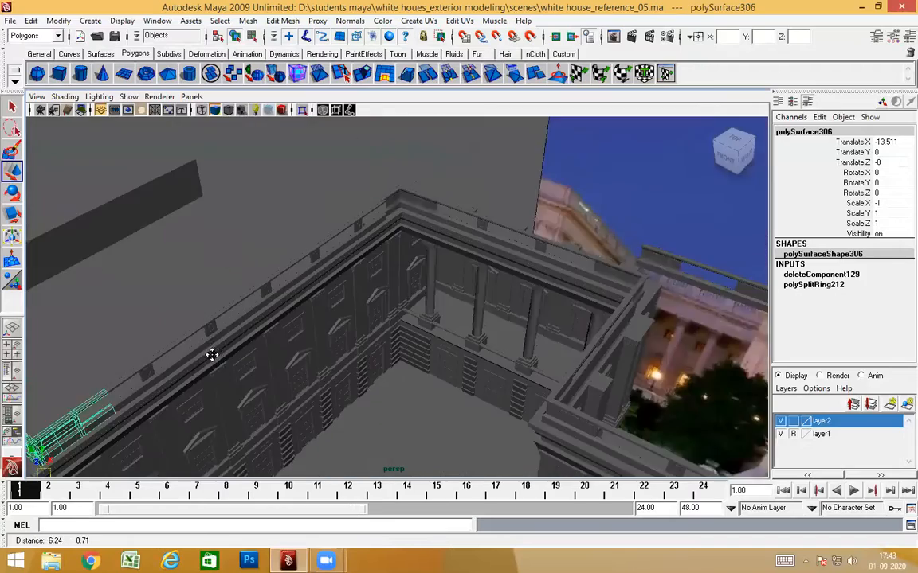
scroll(304, 293, up, 4)
alt+drag(323, 273, 418, 275)
alt+middle_drag(414, 287, 405, 416)
alt+drag(374, 343, 344, 386)
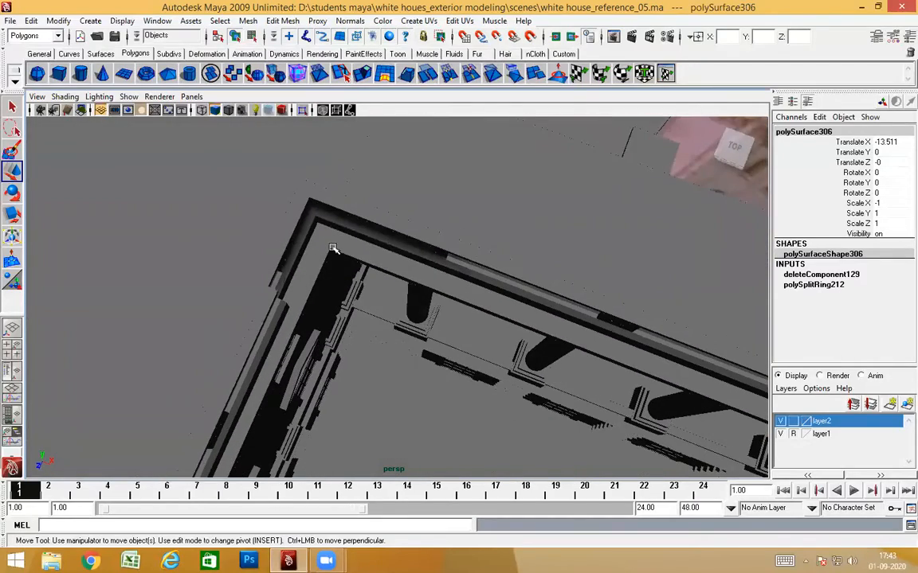
alt+drag(333, 249, 287, 205)
alt+middle_drag(286, 205, 316, 237)
alt+drag(316, 238, 327, 256)
Select the side wing's railing sections together with the end pieces, from the inner corner to the front corner
click(325, 218)
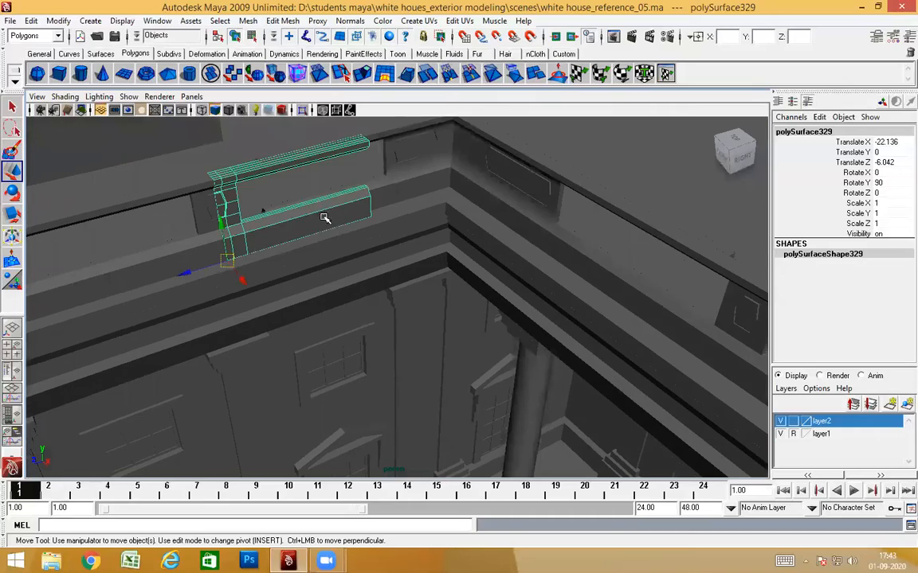
scroll(387, 223, up, 6)
alt+middle_drag(387, 223, 495, 324)
alt+drag(344, 312, 295, 297)
scroll(296, 297, down, 5)
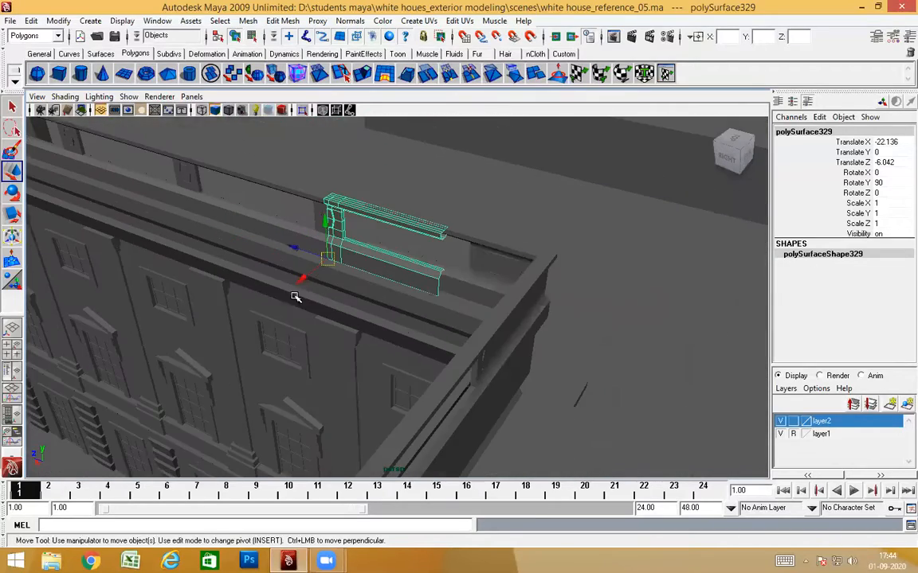
scroll(295, 297, down, 3)
alt+drag(358, 334, 390, 319)
alt+middle_drag(390, 319, 511, 333)
alt+drag(510, 333, 476, 291)
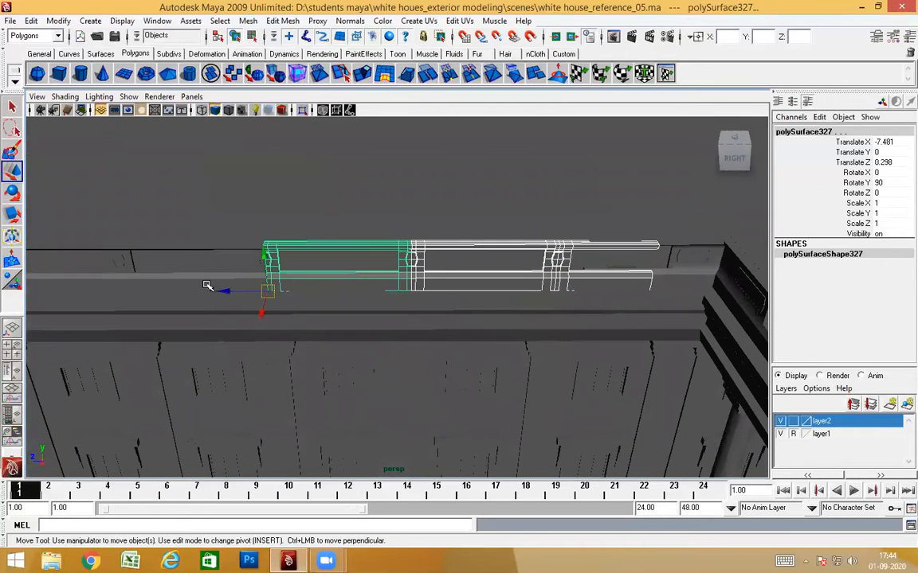
shift+click(207, 286)
scroll(207, 313, down, 5)
alt+middle_drag(207, 313, 459, 338)
alt+drag(458, 338, 430, 313)
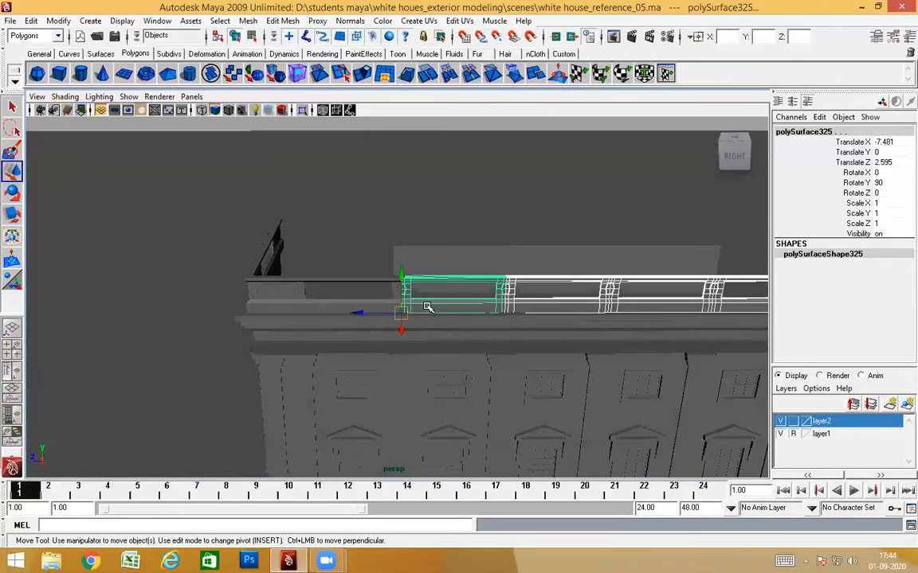
alt+right_drag(335, 367, 429, 352)
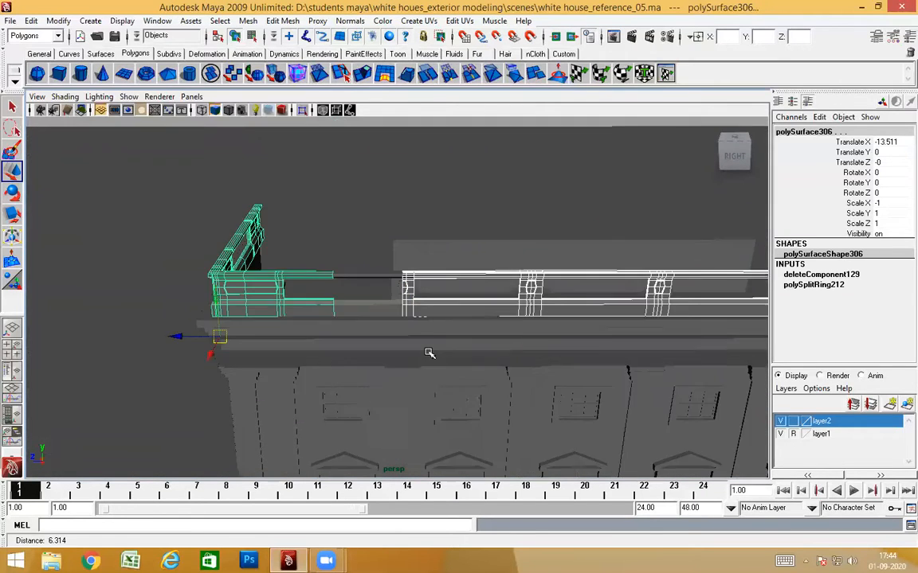
shift+click(386, 308)
Inspect the selected railing run along the side wing up to its inner-corner end
alt+right_drag(390, 314, 512, 361)
alt+drag(512, 361, 207, 381)
alt+right_drag(207, 381, 430, 350)
alt+middle_drag(732, 263, 302, 343)
alt+right_drag(318, 335, 467, 274)
alt+drag(392, 300, 471, 303)
alt+middle_drag(286, 301, 522, 291)
alt+right_drag(250, 271, 406, 306)
alt+drag(434, 307, 548, 309)
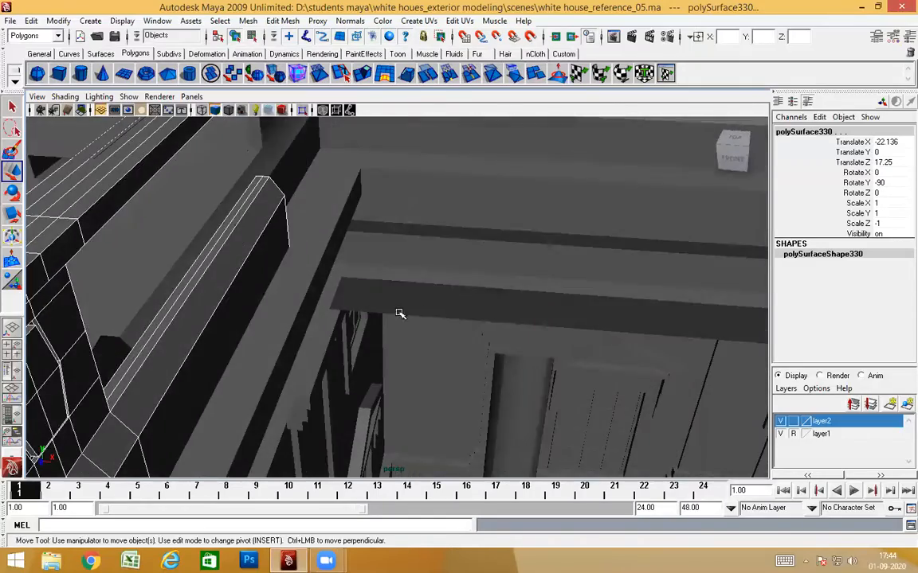
Shift the selected railing run sideways to Translate X -22.191, in line with the inner corner's parapet piece
alt+middle_drag(399, 313, 497, 252)
alt+right_drag(319, 285, 423, 283)
alt+drag(397, 282, 472, 317)
alt+middle_drag(238, 319, 414, 279)
alt+right_drag(351, 283, 430, 279)
alt+drag(448, 279, 368, 280)
alt+middle_drag(453, 280, 119, 262)
alt+right_drag(119, 262, 209, 281)
alt+middle_drag(204, 306, 250, 308)
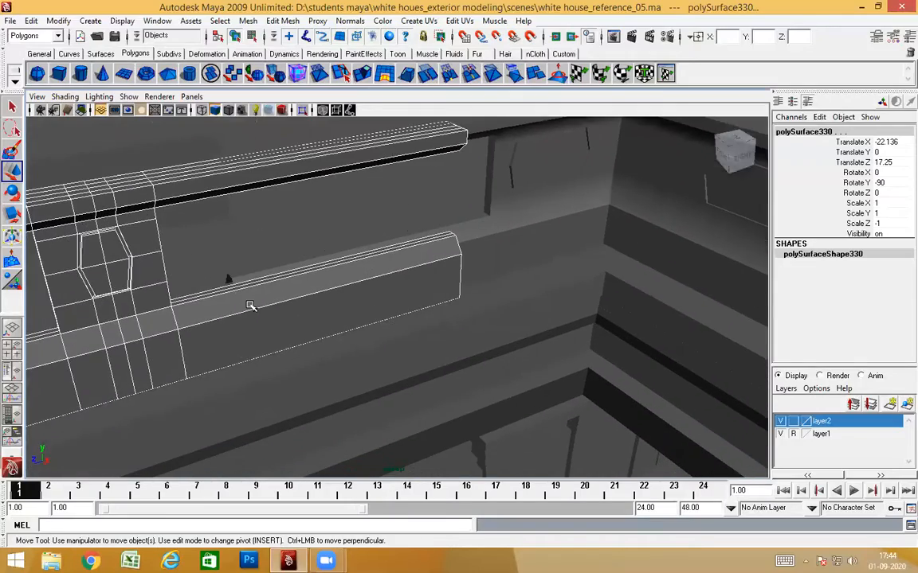
key(4)
alt+drag(285, 321, 294, 320)
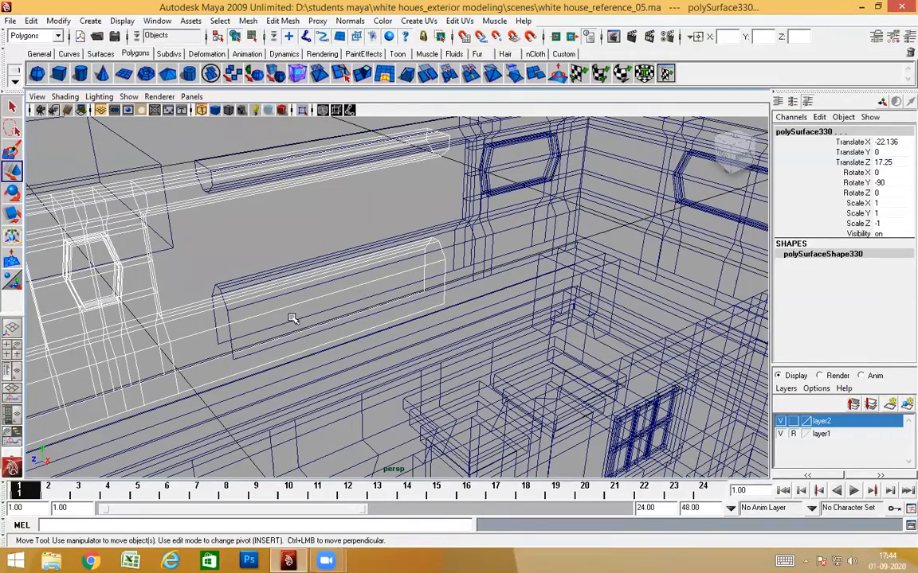
alt+drag(235, 357, 411, 363)
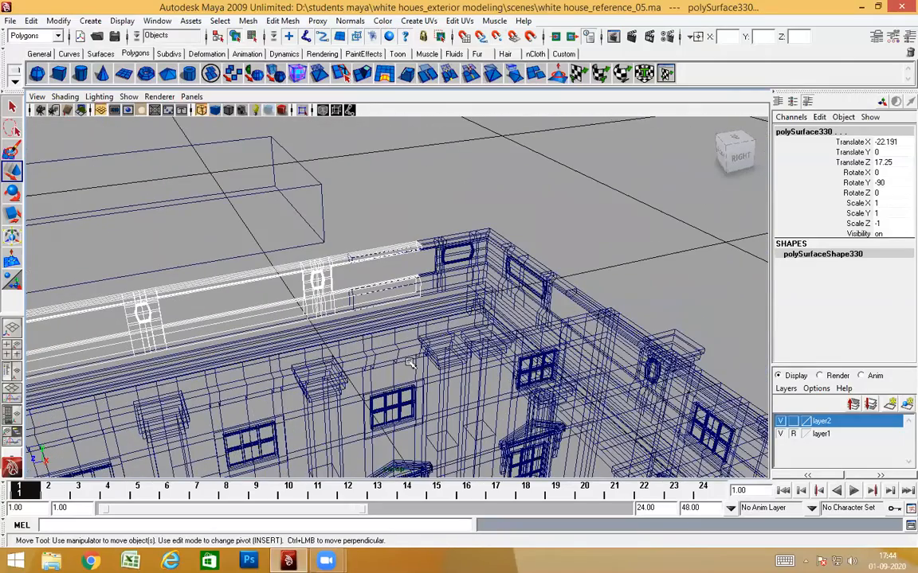
key(5)
Try to shift the side wing's front corner parapet piece sideways across the ledge, and undo the move
alt+middle_drag(410, 365, 383, 348)
mouse_move(383, 348)
alt+mouse_down()
mouse_move(262, 344)
mouse_move(321, 336)
mouse_move(262, 368)
mouse_move(368, 260)
mouse_move(326, 304)
mouse_move(336, 306)
mouse_move(362, 292)
mouse_move(284, 269)
mouse_move(396, 250)
mouse_move(470, 279)
mouse_move(606, 266)
mouse_move(404, 353)
mouse_move(385, 339)
mouse_move(388, 346)
alt+mouse_up()
scroll(284, 270, down, 5)
click(272, 141)
click(168, 254)
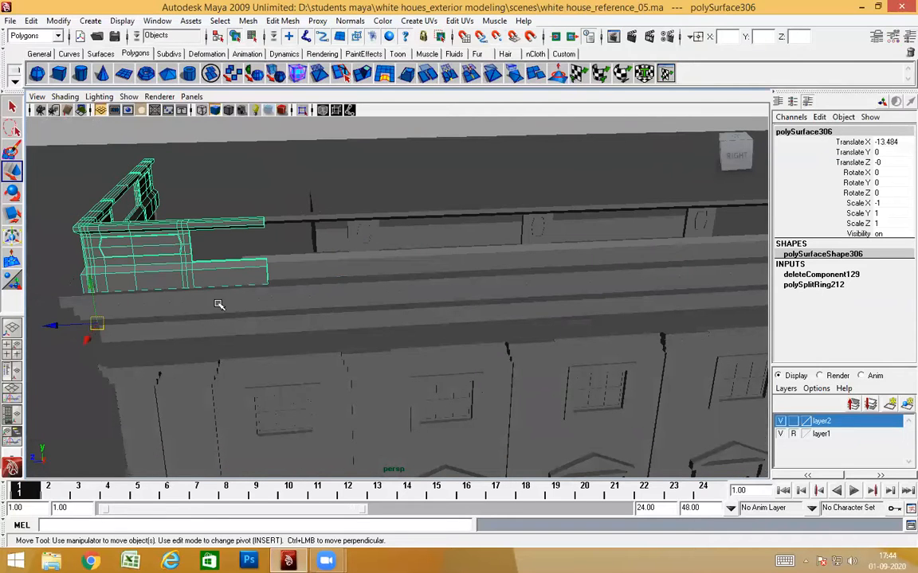
mouse_move(85, 341)
mouse_down()
mouse_move(96, 323)
mouse_move(91, 331)
mouse_up()
key(ctrl+z)
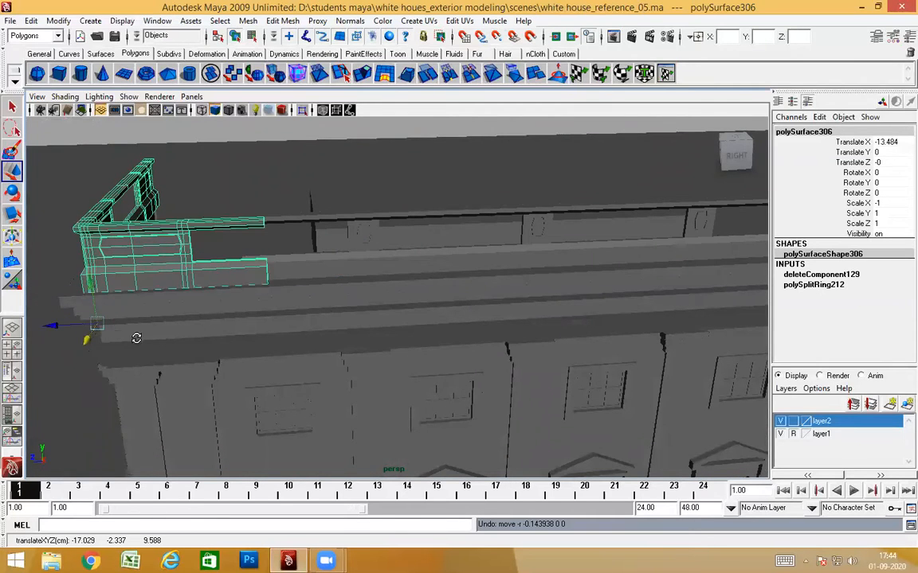
alt+drag(180, 335, 228, 341)
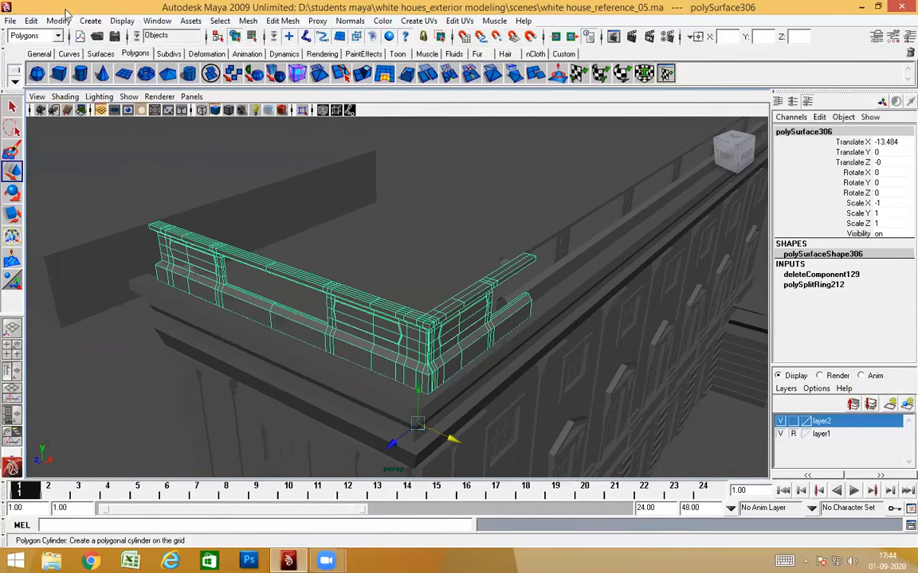
Center the front corner piece's pivot, then select its parent group of corner pieces and ungroup it
click(56, 21)
click(90, 159)
alt+drag(416, 313, 456, 324)
alt+middle_drag(456, 323, 321, 309)
key(Up)
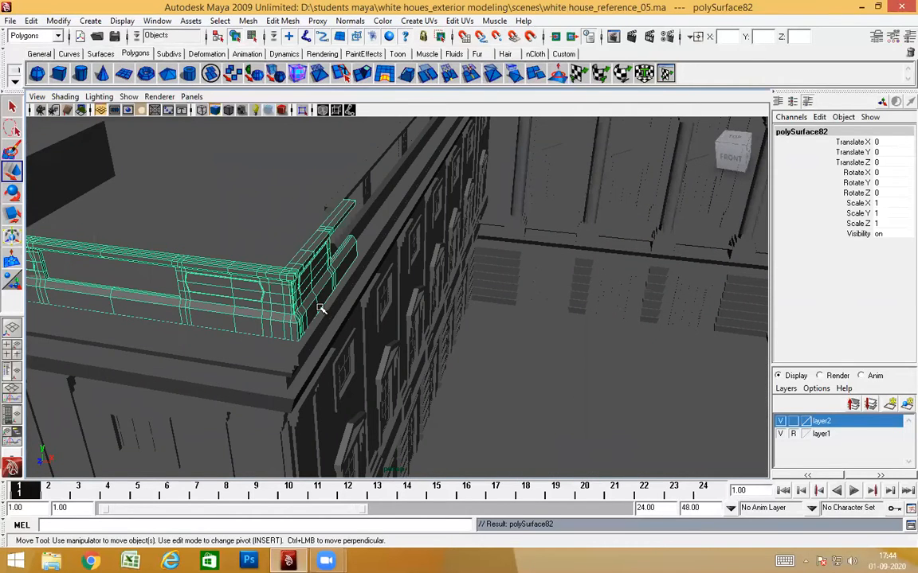
scroll(312, 298, down, 7)
scroll(344, 290, down, 2)
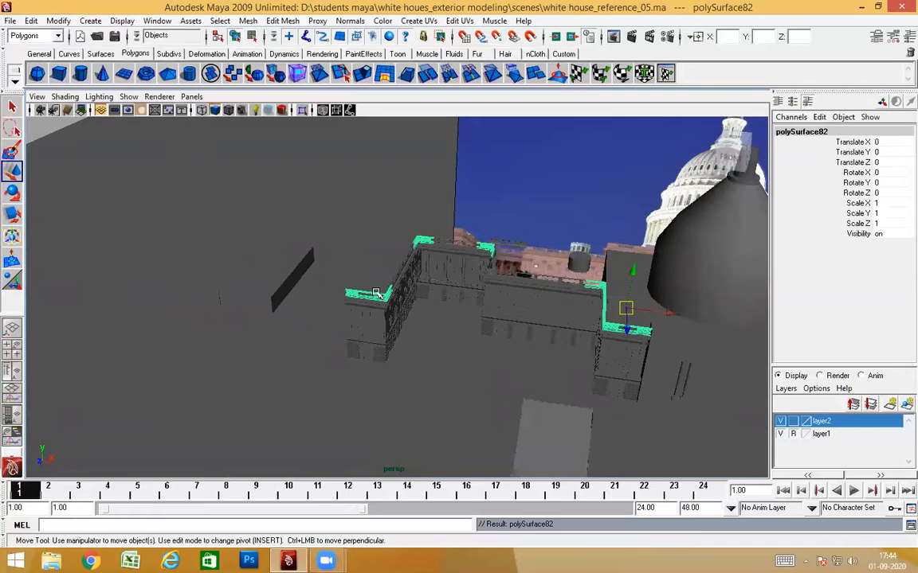
click(31, 21)
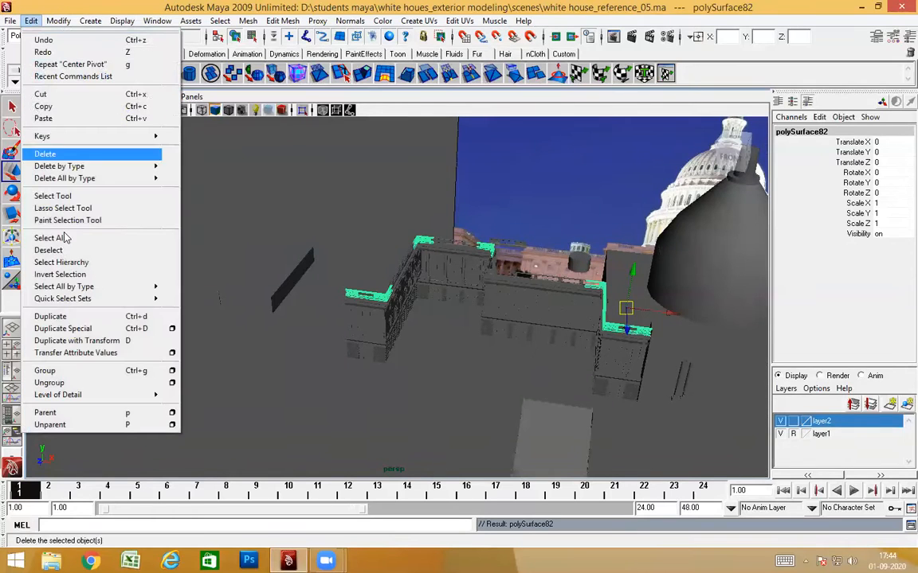
click(67, 384)
Select the ungrouped front corner piece and inspect the parapet from the courtyard side and the wing's front corner
alt+right_drag(318, 327, 470, 314)
alt+drag(470, 315, 310, 277)
click(303, 274)
alt+right_drag(375, 275, 584, 275)
alt+middle_drag(583, 274, 386, 409)
alt+drag(386, 409, 502, 443)
alt+right_drag(322, 330, 414, 330)
alt+middle_drag(170, 306, 333, 320)
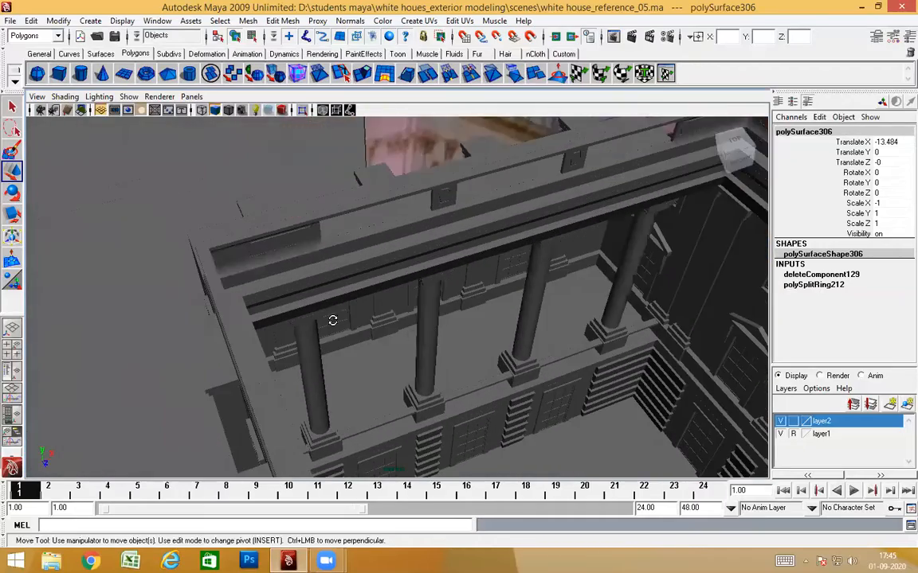
alt+drag(333, 320, 312, 261)
alt+right_drag(470, 341, 378, 338)
alt+middle_drag(386, 313, 191, 306)
alt+right_drag(318, 375, 394, 387)
alt+drag(398, 392, 269, 380)
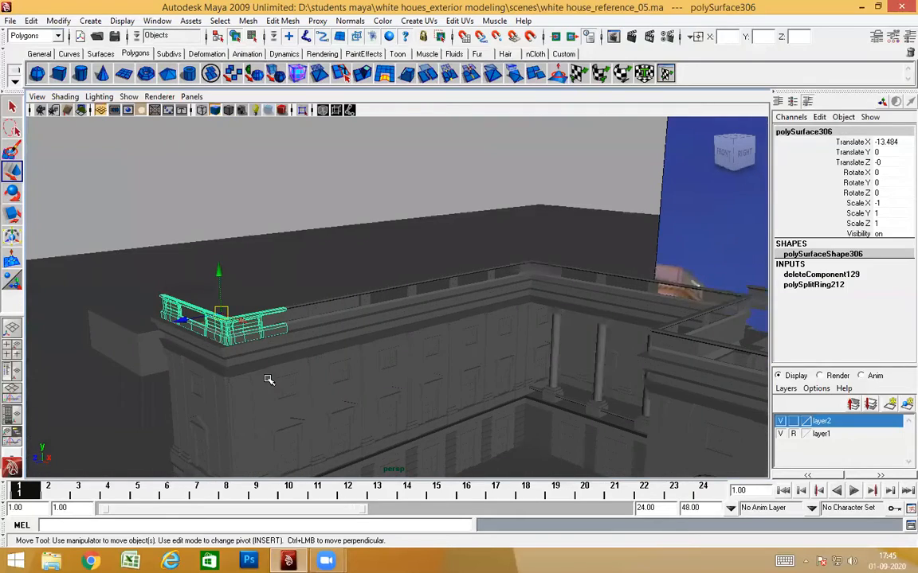
Center the front corner piece's pivot and snap it to the bottom corner of the piece's open railing end
key(f)
alt+drag(344, 389, 353, 367)
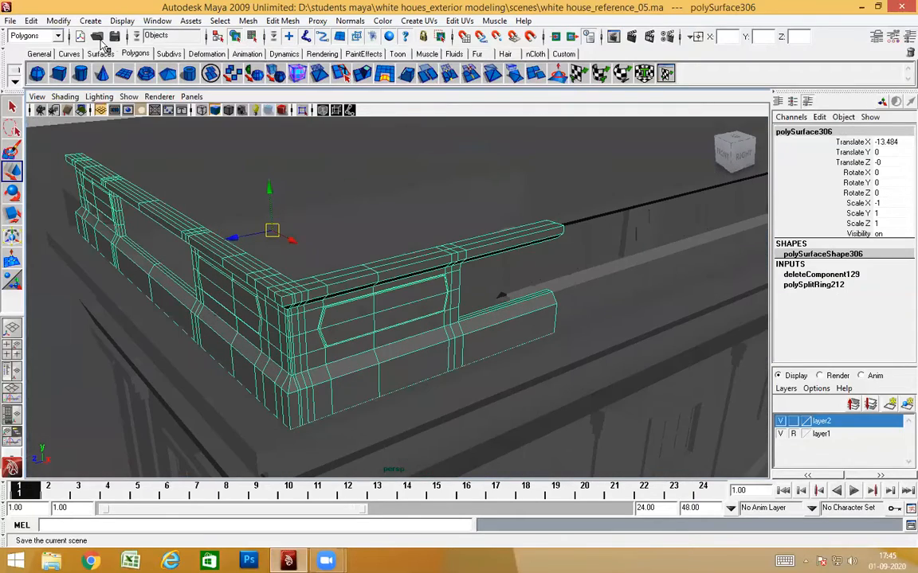
click(58, 21)
click(87, 156)
alt+drag(319, 239, 361, 324)
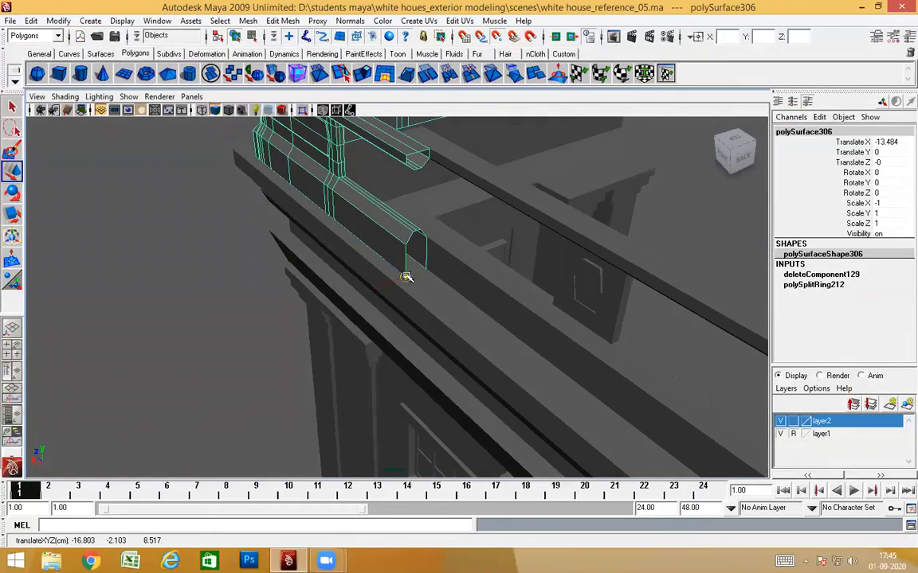
Slide the front corner piece sideways to Translate X -13.566, flush with the side wing's railing, checking it in wireframe
alt+drag(484, 368, 591, 339)
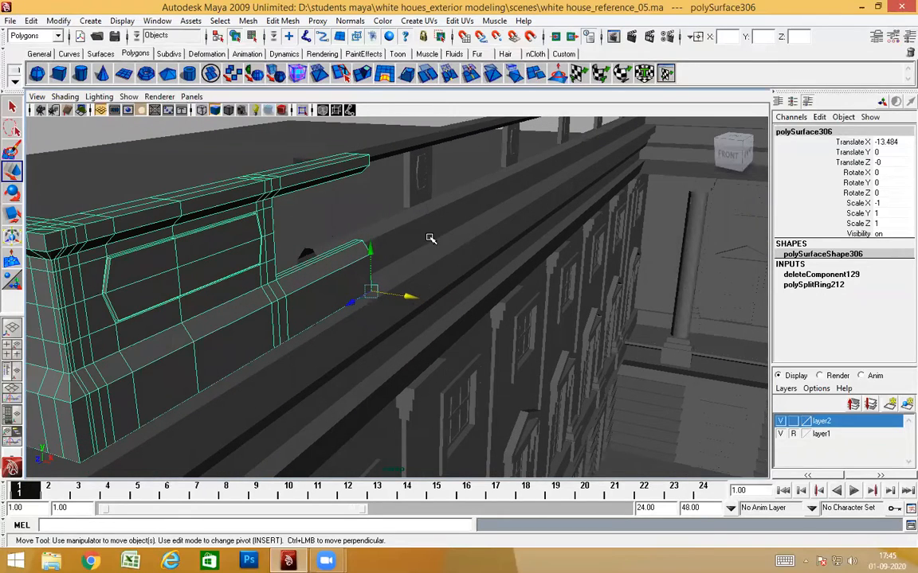
middle_drag(434, 238, 432, 236)
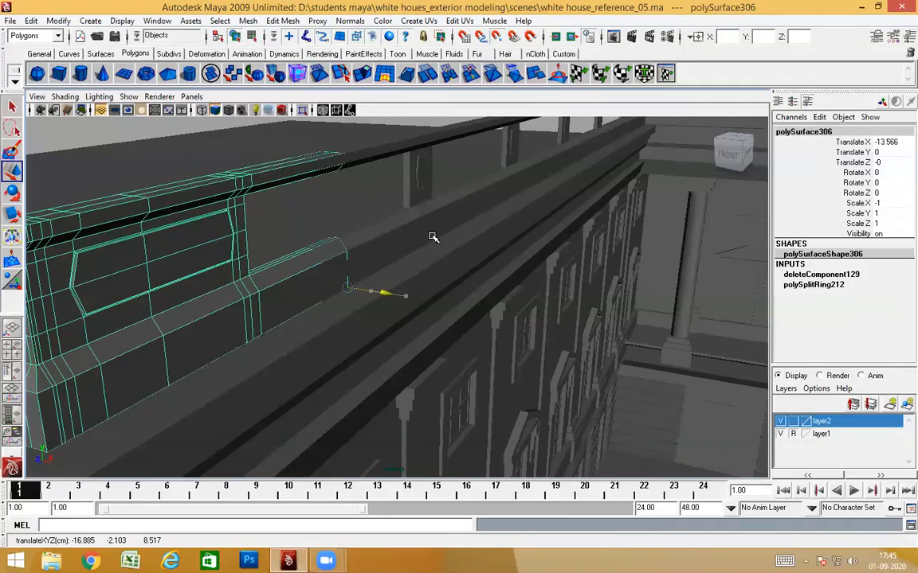
key(4)
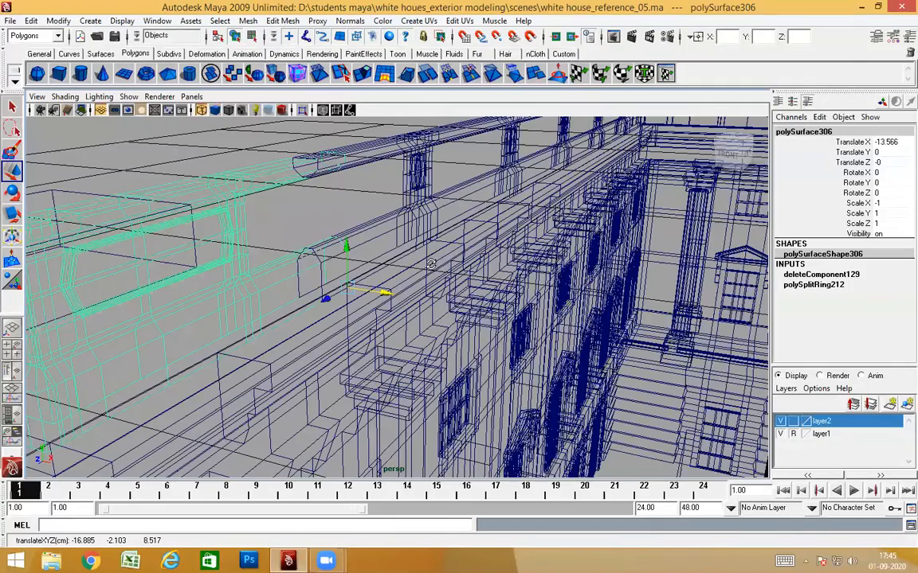
alt+drag(431, 263, 360, 312)
alt+drag(528, 243, 507, 237)
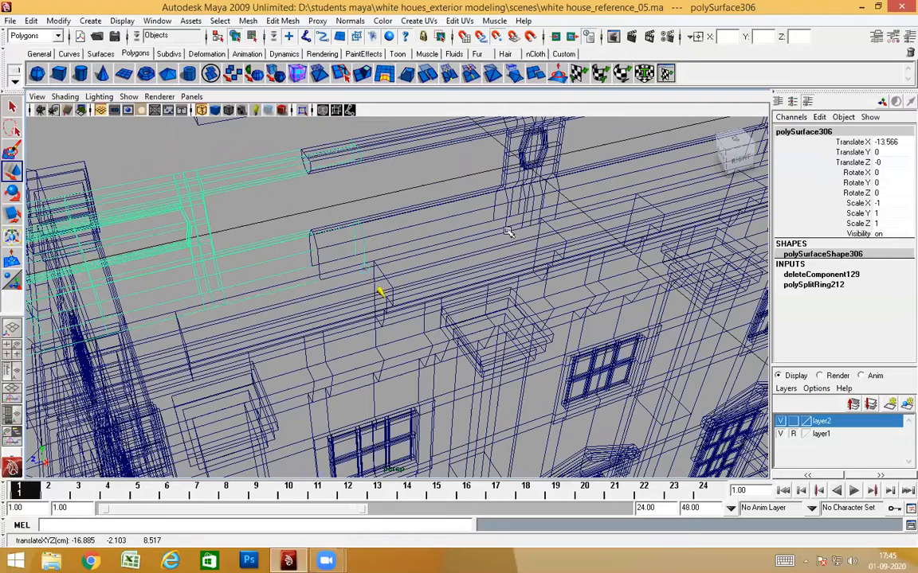
key(5)
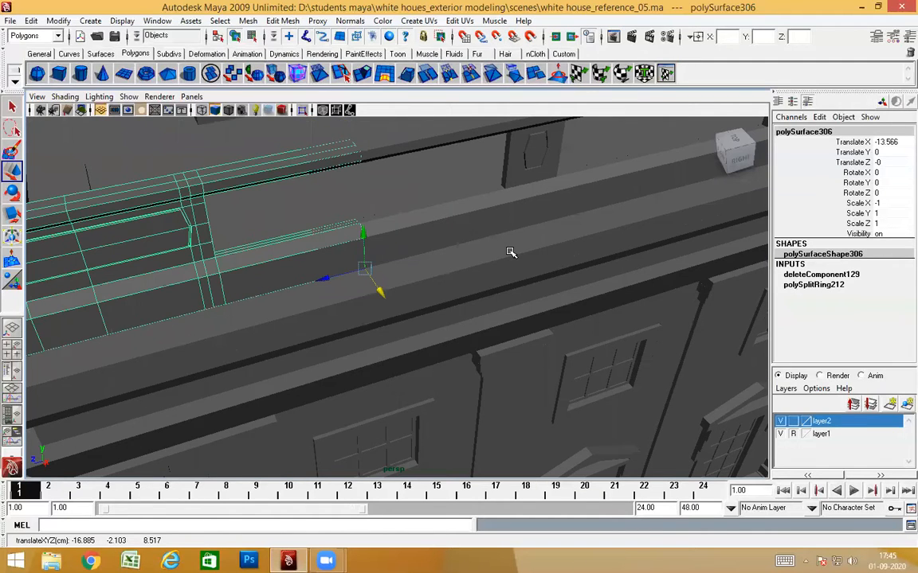
Inspect the front corner piece's alignment with the railing from around the wing and directly from the side
alt+drag(510, 252, 450, 374)
alt+drag(551, 371, 339, 398)
alt+right_drag(338, 399, 462, 414)
alt+drag(462, 414, 489, 326)
alt+right_drag(489, 325, 318, 338)
alt+middle_drag(254, 343, 48, 343)
alt+drag(497, 298, 399, 303)
alt+middle_drag(399, 303, 535, 305)
alt+right_drag(535, 305, 496, 304)
alt+drag(497, 305, 295, 297)
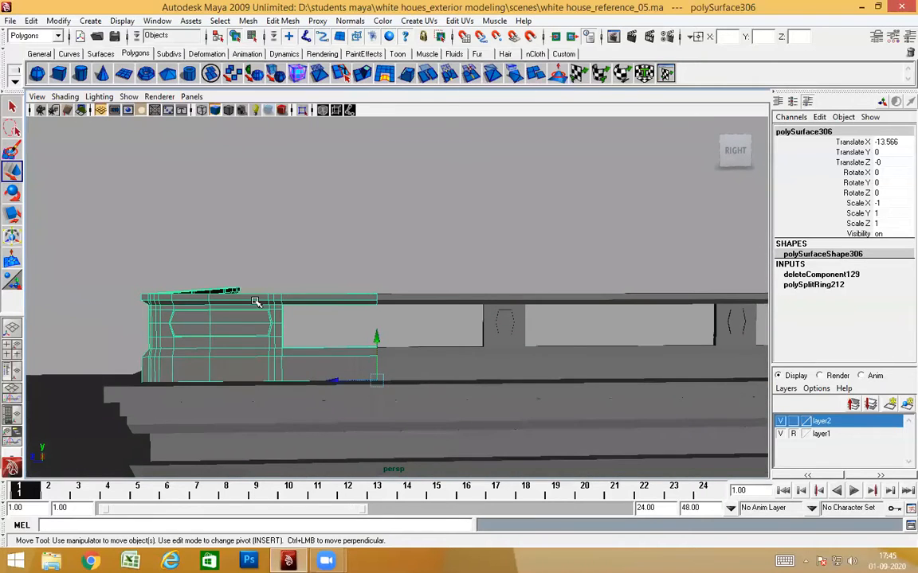
Pull back the end vertices of the front corner piece so it stops where the neighbouring railing section begins
scroll(253, 302, up, 1)
right_drag(252, 302, 217, 305)
scroll(279, 306, down, 2)
alt+middle_drag(373, 314, 376, 297)
scroll(266, 233, up, 3)
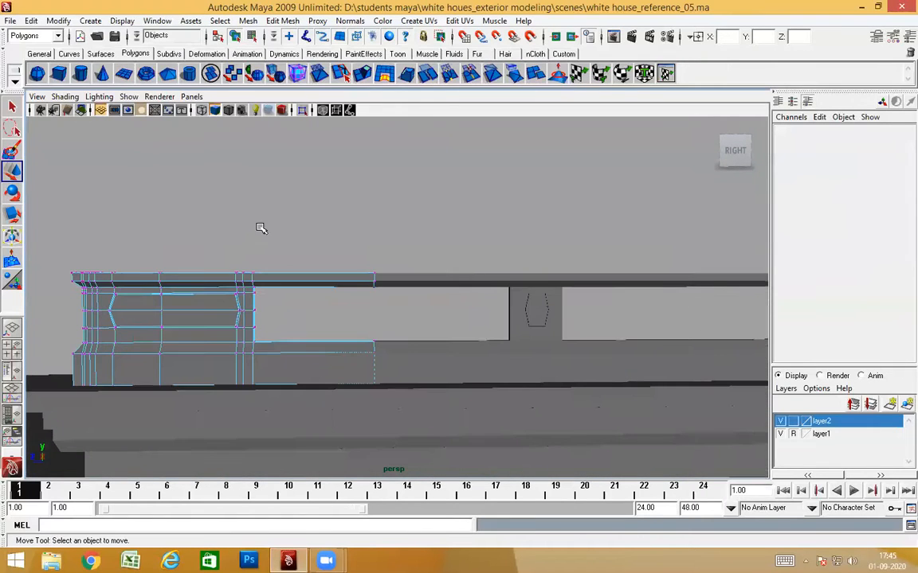
drag(445, 356, 448, 359)
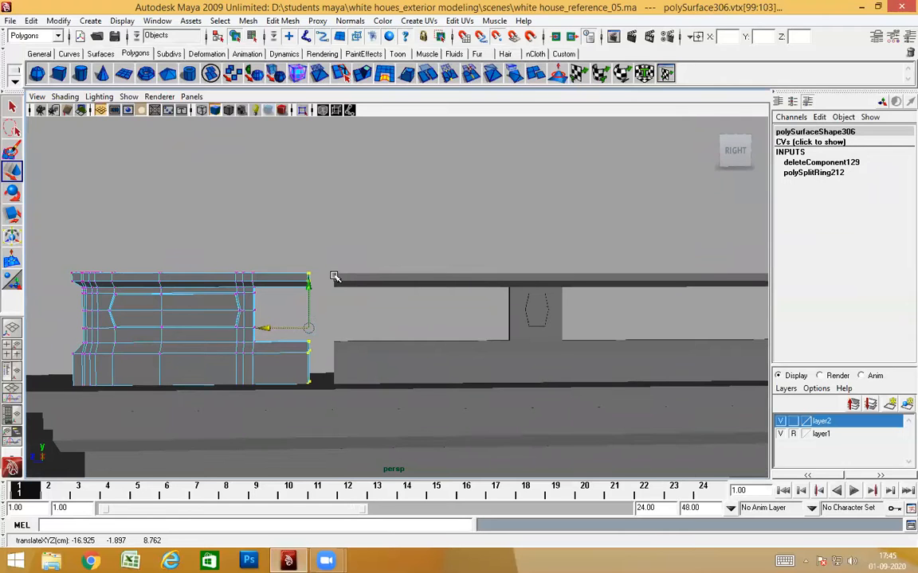
right_drag(290, 282, 337, 264)
Try to move only the post vertices beside the corner panel in line with the pilaster capital's edge below
alt+drag(406, 294, 329, 250)
click(284, 237)
right_click(256, 155)
click(253, 156)
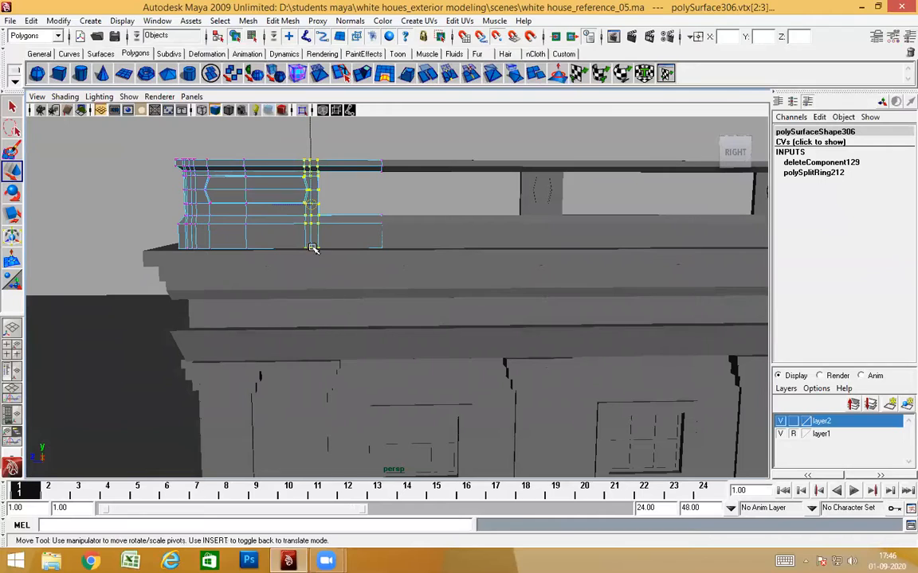
alt+drag(318, 250, 418, 366)
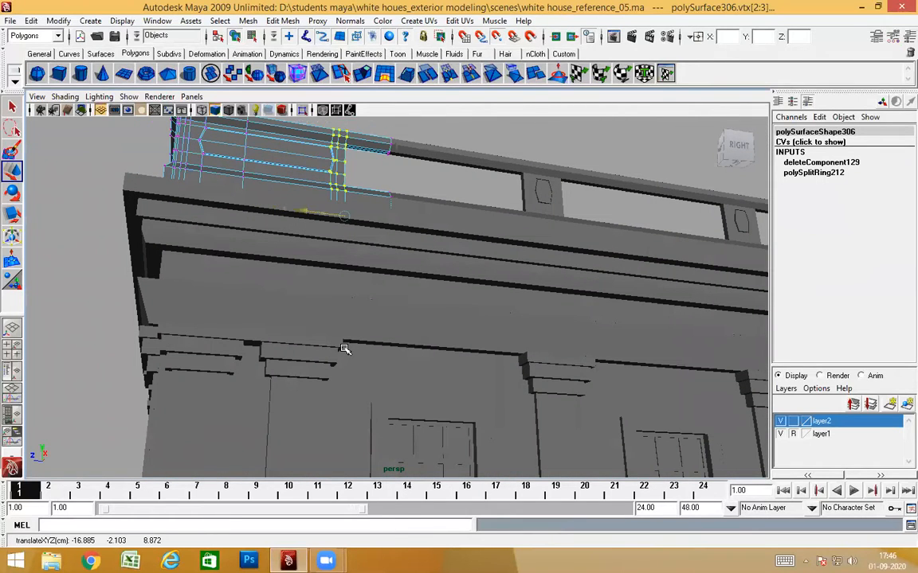
alt+drag(344, 349, 416, 394)
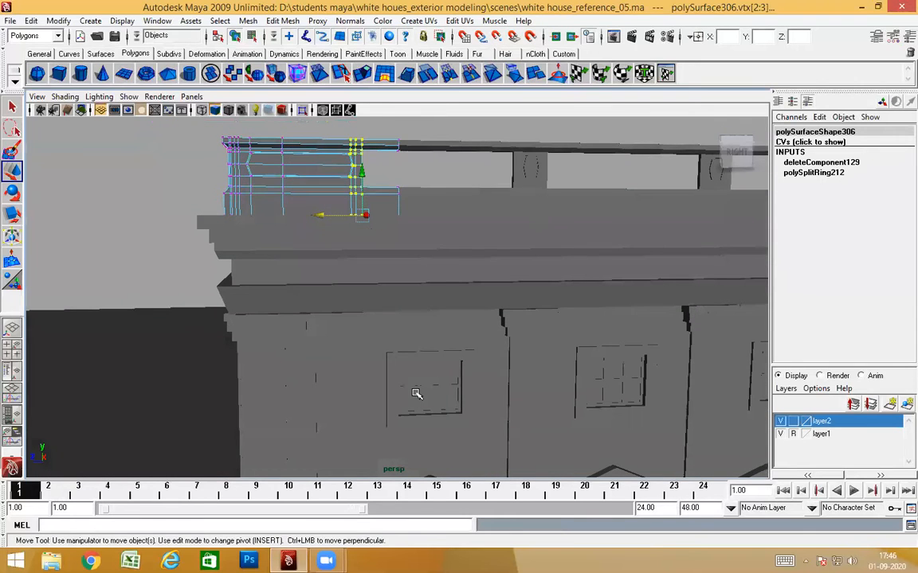
Select the corner panel and post vertices together and shift them along the wing to line up with the pilaster capital's edge
alt+middle_drag(356, 284, 394, 381)
alt+drag(324, 339, 321, 340)
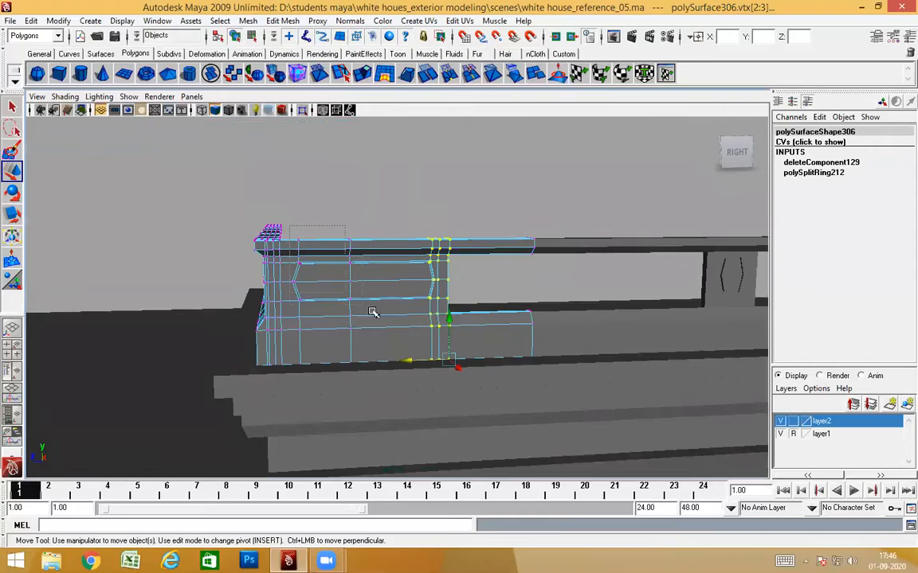
alt+drag(468, 388, 510, 392)
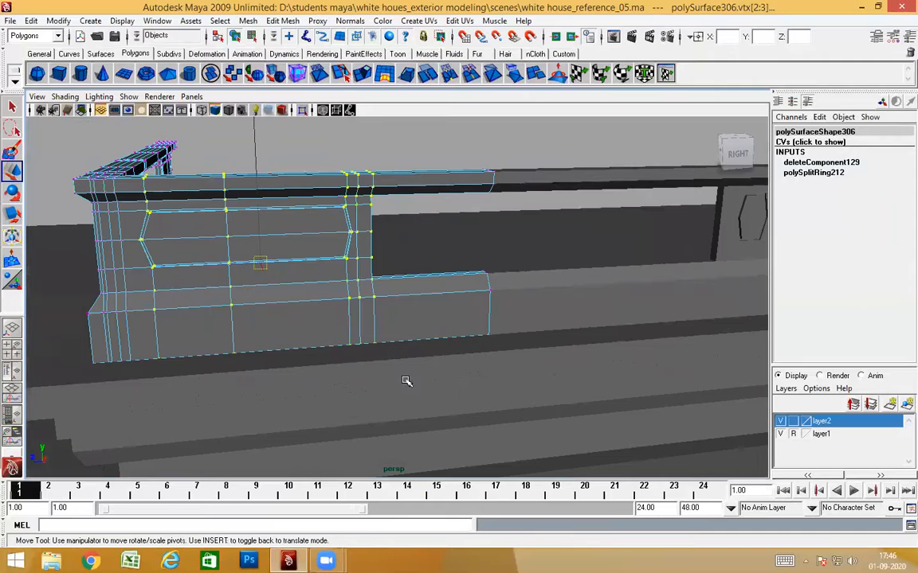
alt+drag(337, 347, 401, 401)
scroll(341, 378, down, 10)
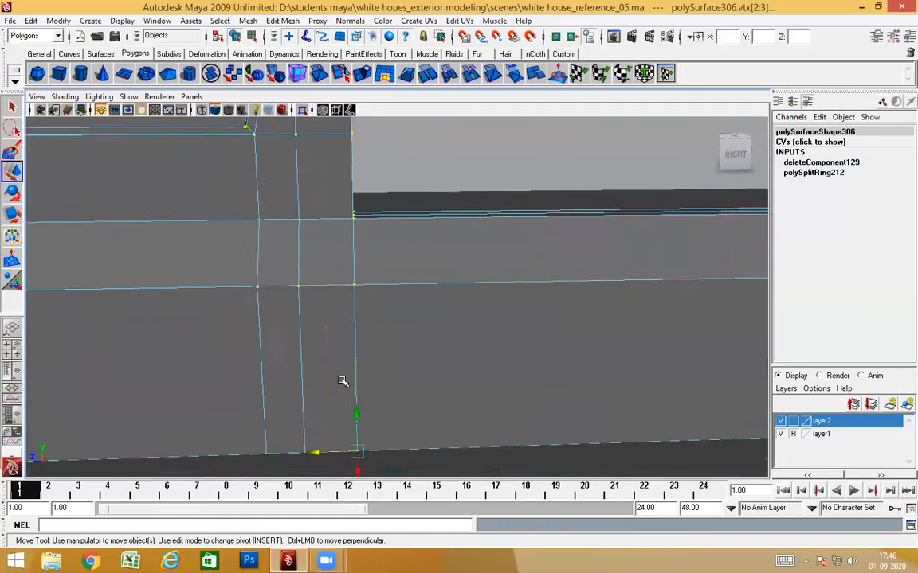
alt+middle_drag(351, 406, 356, 234)
alt+drag(356, 234, 421, 349)
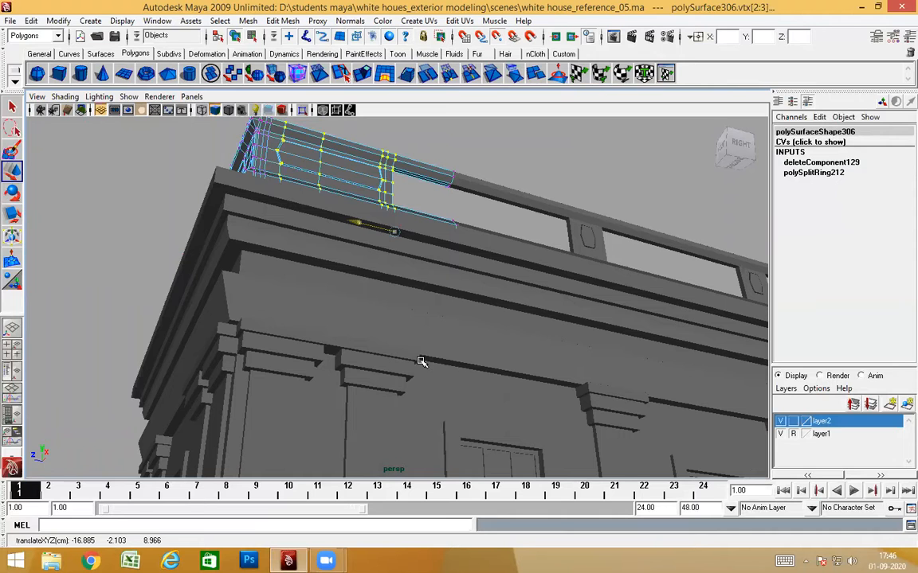
alt+drag(420, 364, 419, 288)
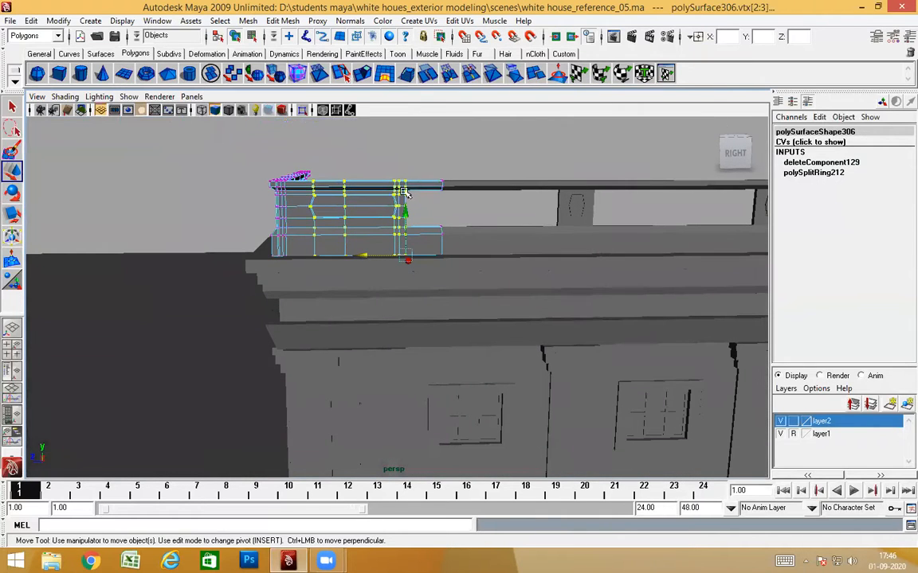
Pull the end vertices of the railing section next to the front corner piece back towards its own post
click(437, 151)
alt+drag(437, 151, 348, 201)
alt+drag(383, 246, 445, 361)
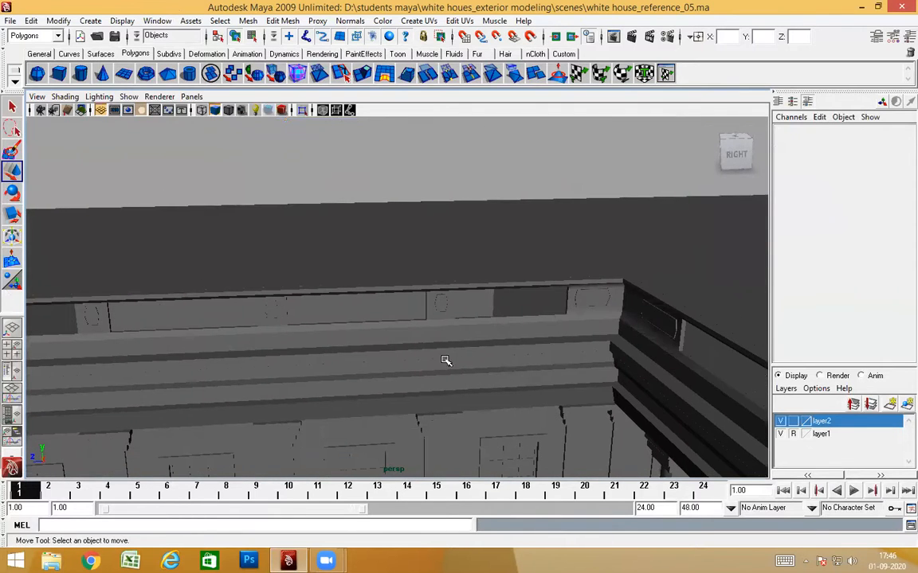
click(505, 331)
key(f)
alt+drag(566, 348, 525, 348)
scroll(547, 343, down, 4)
scroll(526, 349, down, 1)
scroll(526, 349, down, 4)
alt+drag(457, 333, 450, 342)
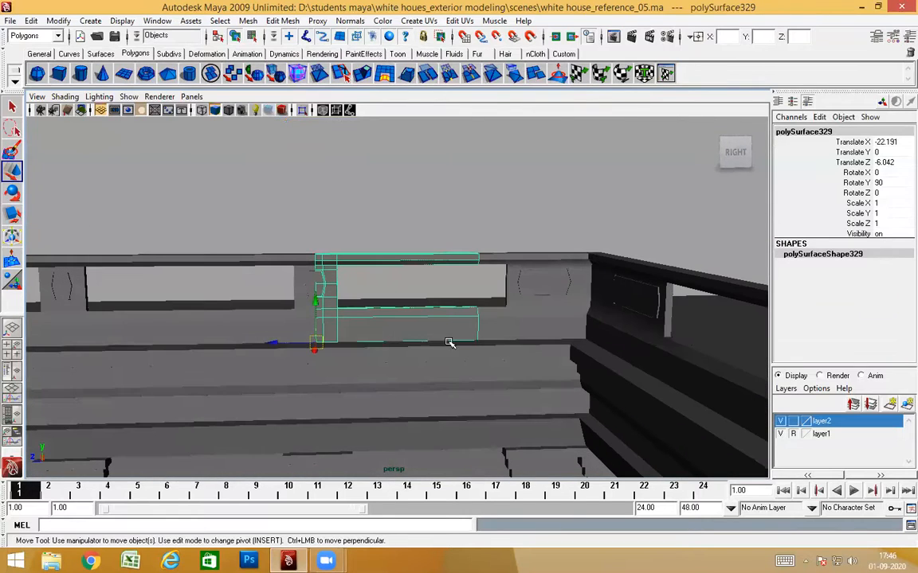
mouse_move(374, 298)
right_down()
mouse_move(321, 291)
mouse_move(362, 299)
right_up()
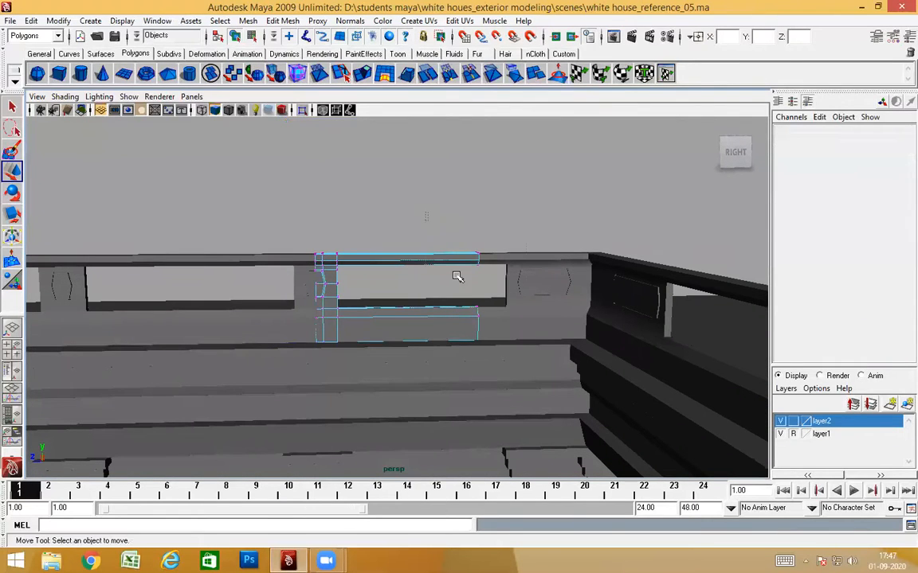
drag(456, 276, 497, 311)
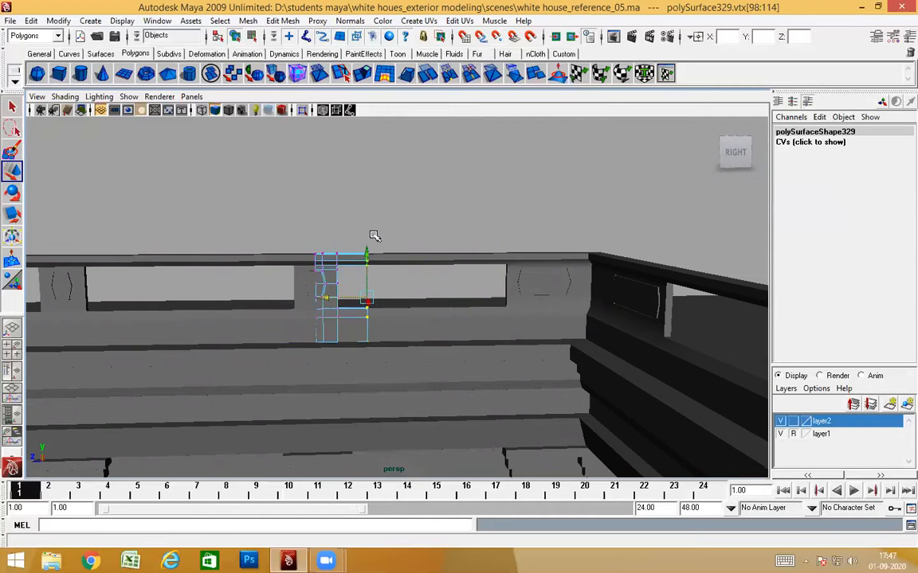
click(370, 287)
Delete the stray railing piece floating behind the roof's corner parapet
alt+drag(369, 291, 341, 213)
click(351, 251)
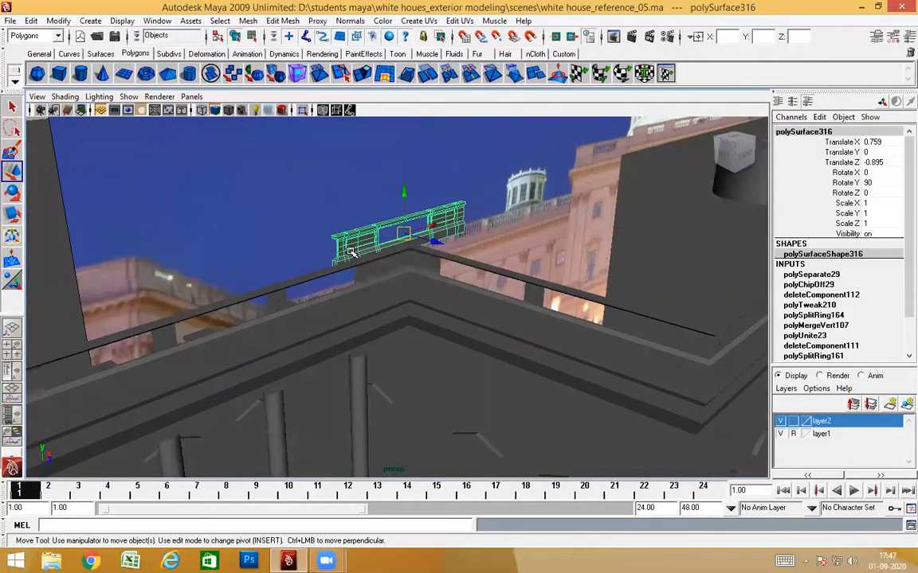
key(Delete)
scroll(399, 358, down, 5)
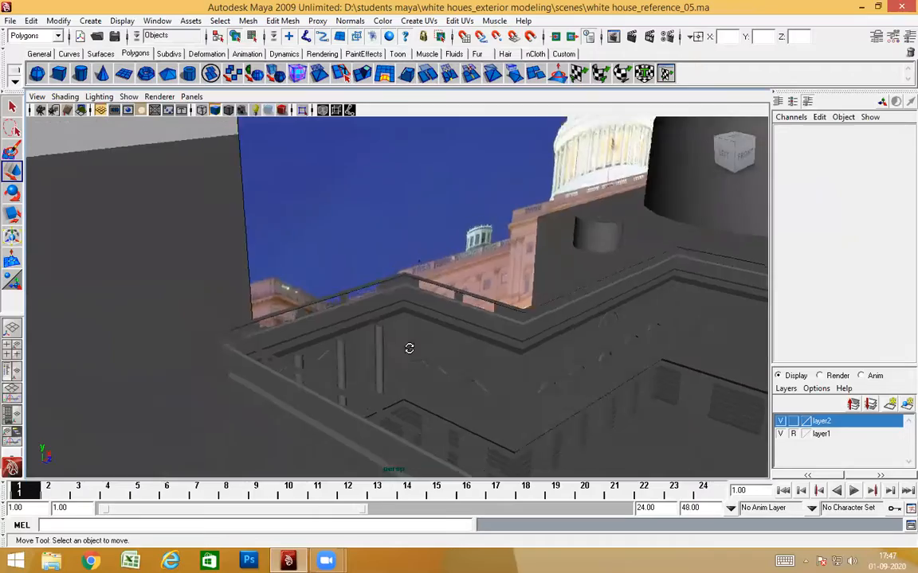
Examine the parapet around the courtyard, the columned facade and the wing corners for railing alignment with the pilasters
alt+drag(409, 348, 360, 344)
alt+drag(453, 364, 313, 348)
alt+right_drag(313, 348, 174, 369)
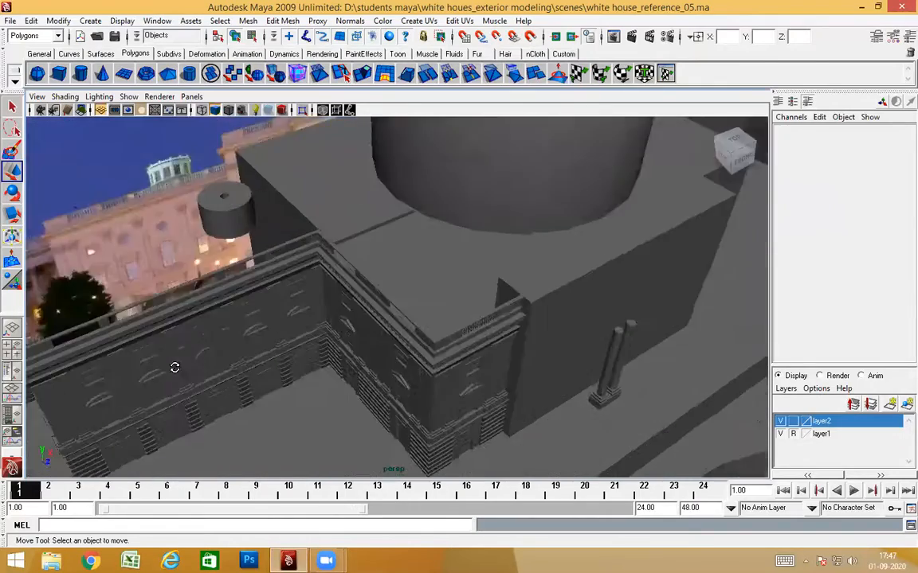
alt+drag(174, 369, 145, 363)
alt+middle_drag(145, 362, 608, 346)
alt+drag(608, 345, 418, 336)
alt+right_drag(418, 336, 441, 339)
alt+drag(465, 357, 554, 340)
alt+drag(463, 340, 516, 305)
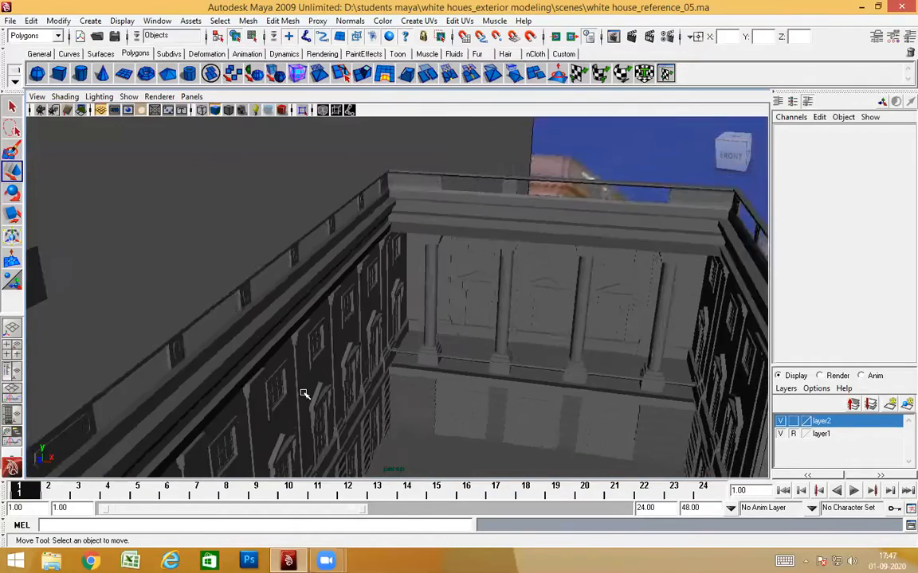
alt+drag(463, 273, 583, 286)
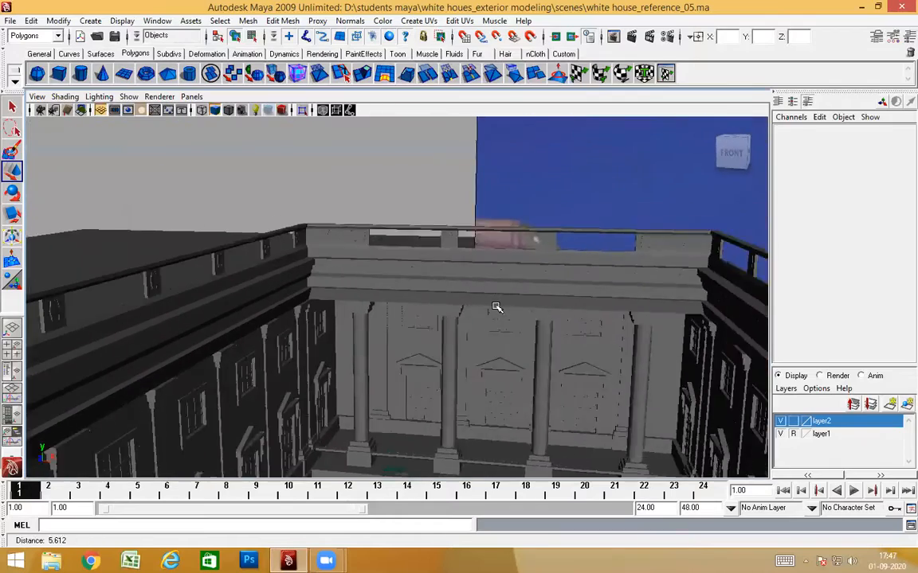
alt+drag(494, 381, 623, 287)
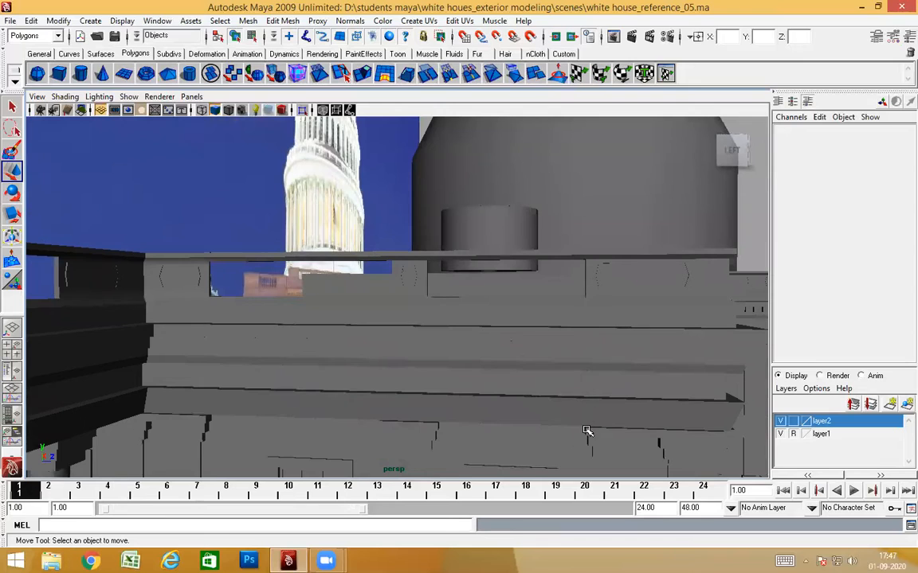
alt+drag(214, 431, 376, 385)
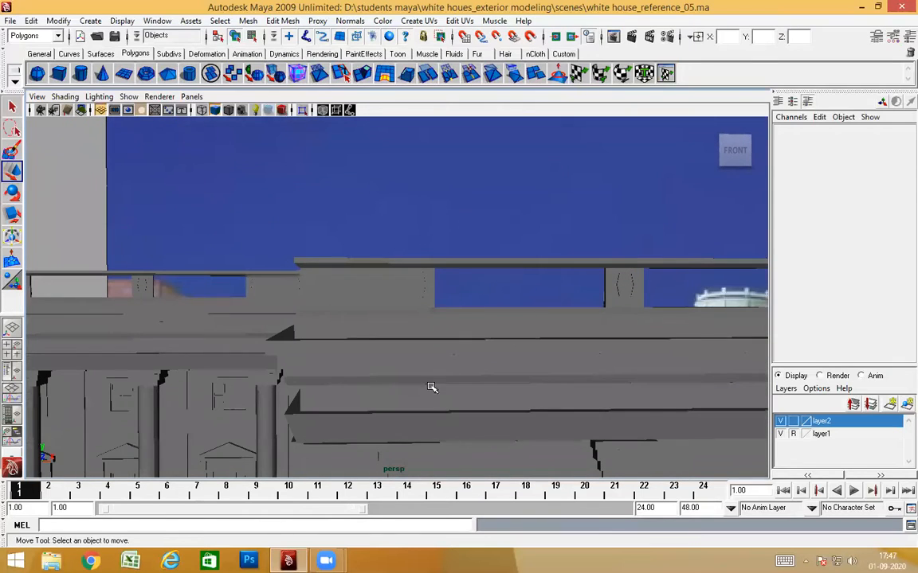
Delete the extra vertical edge loop between the corner and the recessed panel on the opposite wing's corner piece
click(415, 286)
alt+drag(416, 287, 420, 385)
right_drag(368, 263, 368, 263)
alt+drag(368, 263, 411, 317)
click(415, 291)
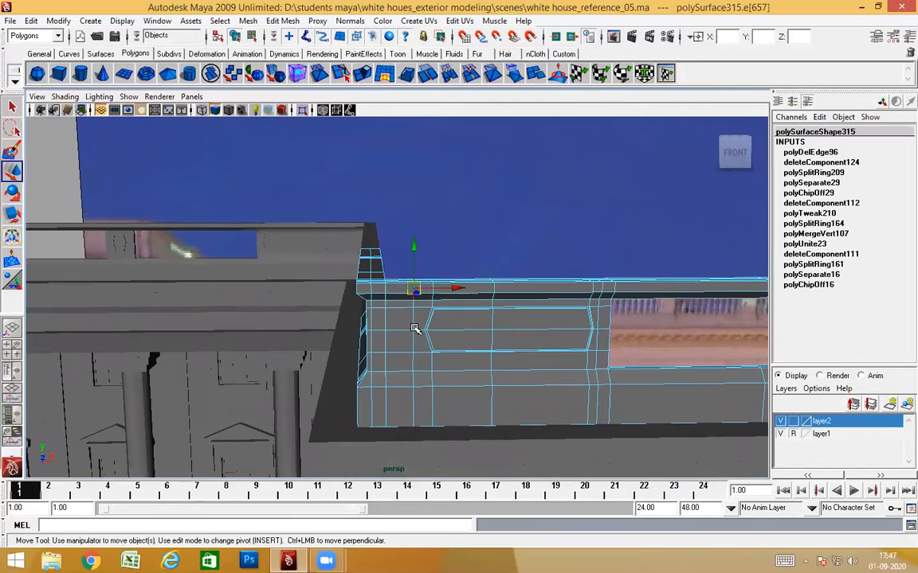
mouse_move(488, 348)
alt+mouse_down()
mouse_move(484, 398)
mouse_move(481, 348)
alt+mouse_up()
right_drag(481, 300, 438, 300)
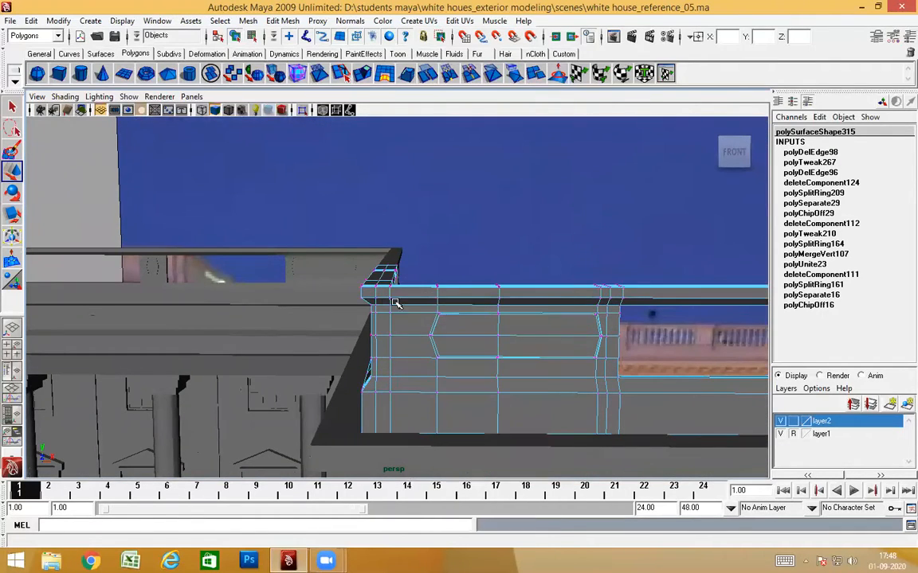
Delete the remaining extra edge loops near the corner on the return side of the same corner piece
alt+drag(438, 299, 516, 321)
alt+drag(451, 329, 313, 355)
alt+middle_drag(313, 354, 297, 334)
alt+drag(297, 334, 293, 310)
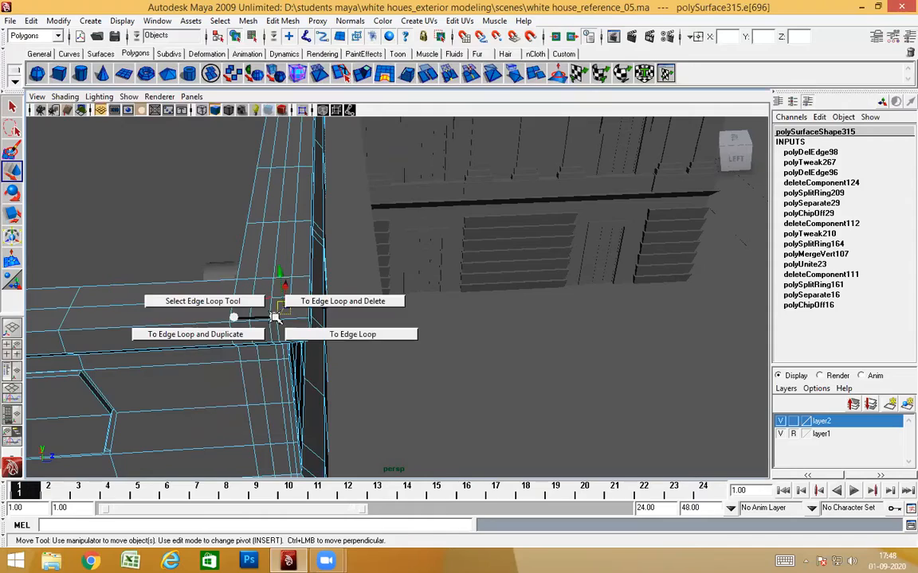
ctrl+right_drag(323, 300, 325, 301)
alt+drag(374, 375, 252, 312)
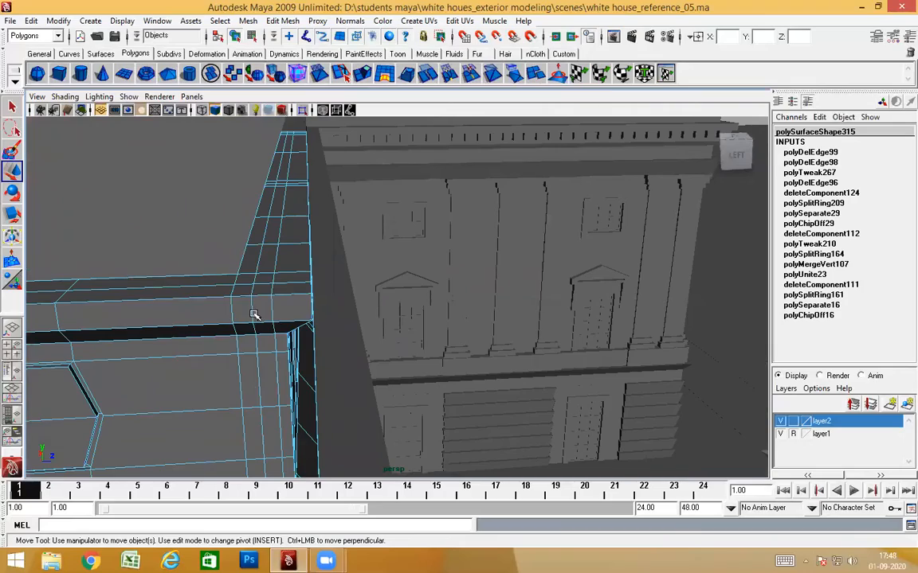
alt+drag(409, 341, 477, 311)
key(Delete)
Shift the corner piece's panel and post vertices along the wing to line up with the pilaster capital's edge below
right_click(477, 311)
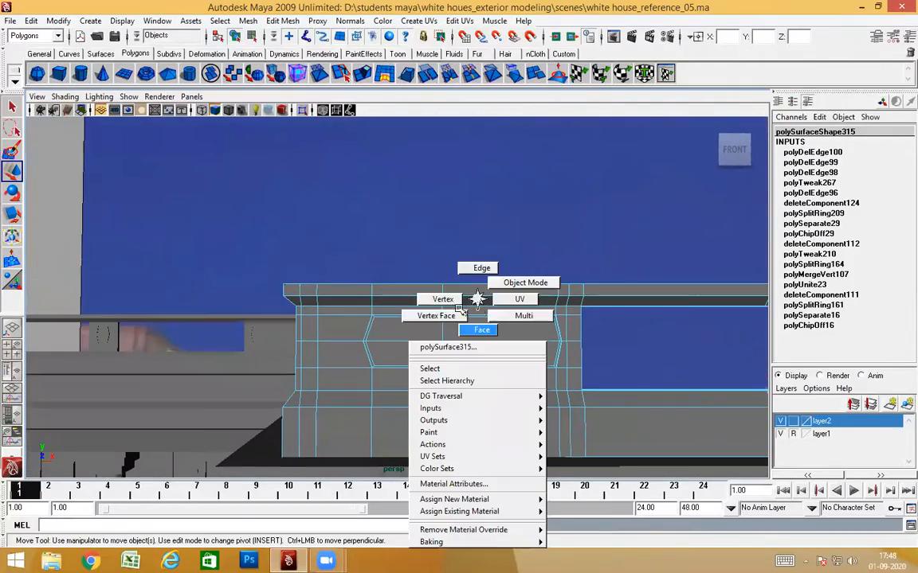
alt+drag(448, 390, 454, 396)
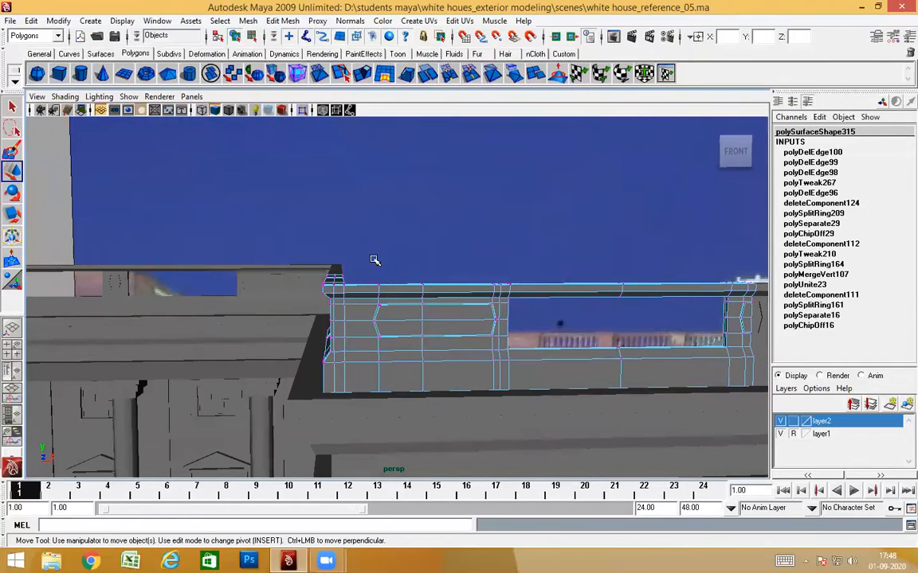
drag(536, 414, 527, 384)
key(w)
alt+drag(566, 434, 397, 395)
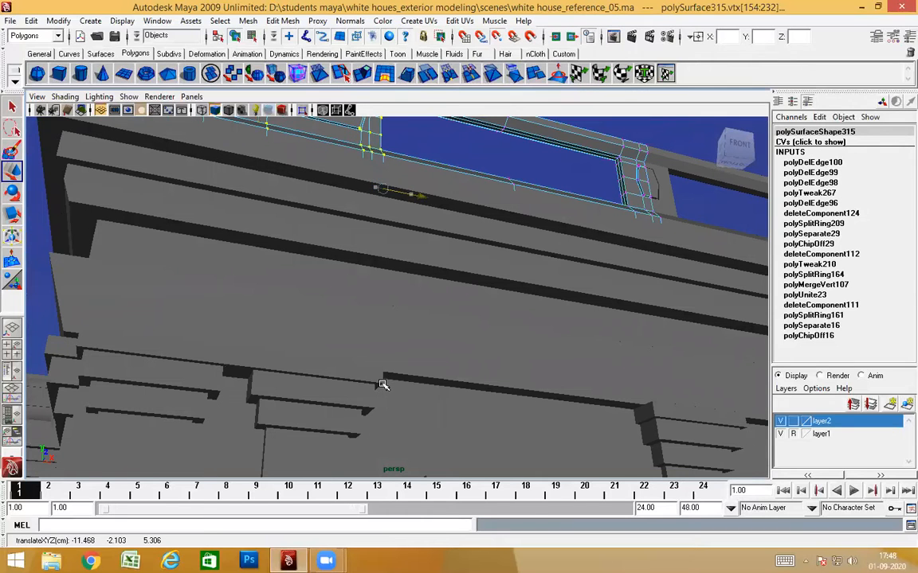
scroll(435, 408, down, 5)
alt+drag(459, 307, 376, 190)
scroll(383, 301, down, 3)
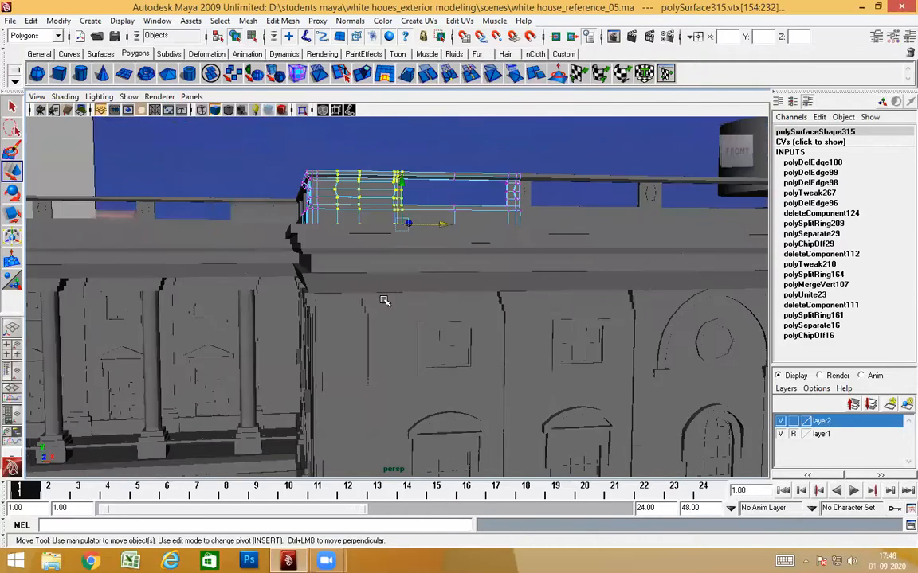
alt+drag(383, 301, 360, 226)
alt+drag(412, 201, 498, 272)
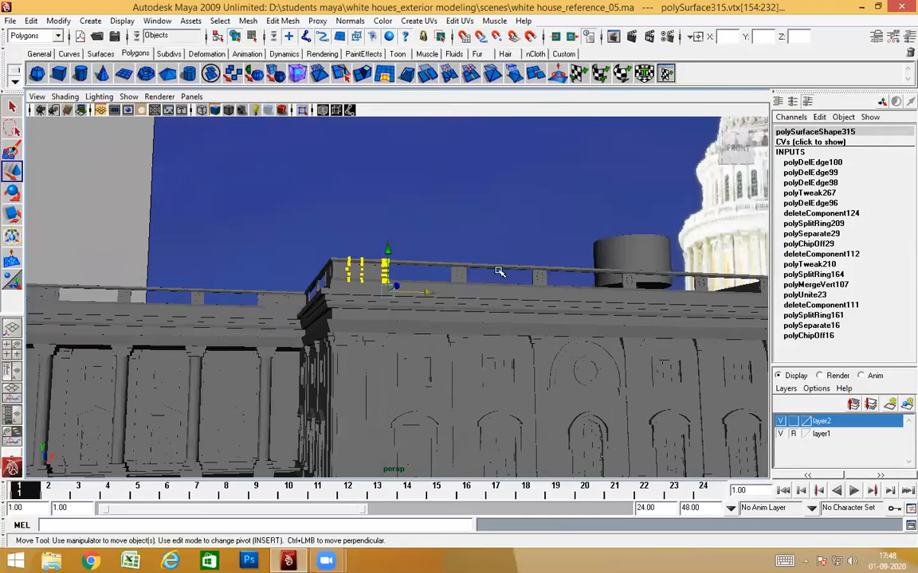
Move the post vertices of the inner corner railing piece in line with the edge of the corner pilaster's capital
click(488, 271)
alt+right_drag(487, 271, 371, 308)
alt+drag(372, 308, 383, 260)
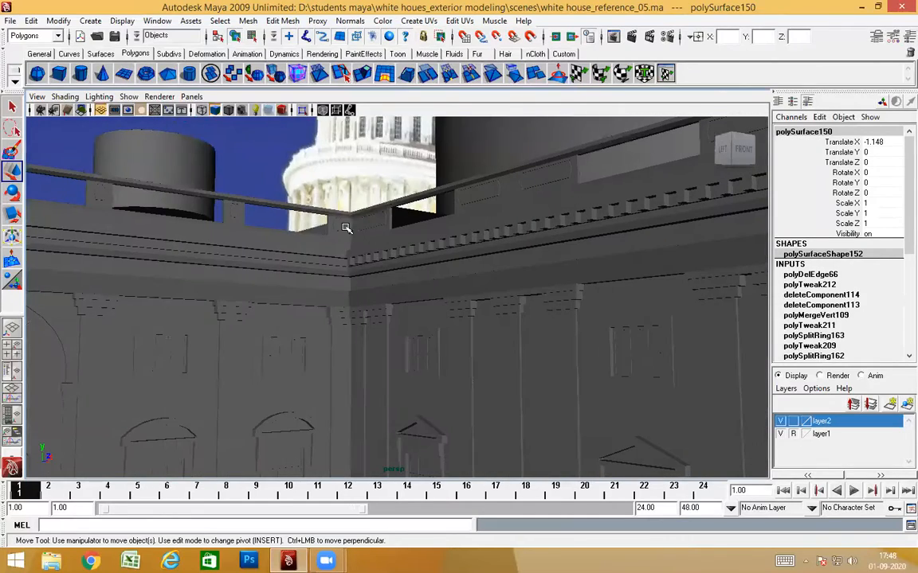
alt+drag(401, 318, 427, 352)
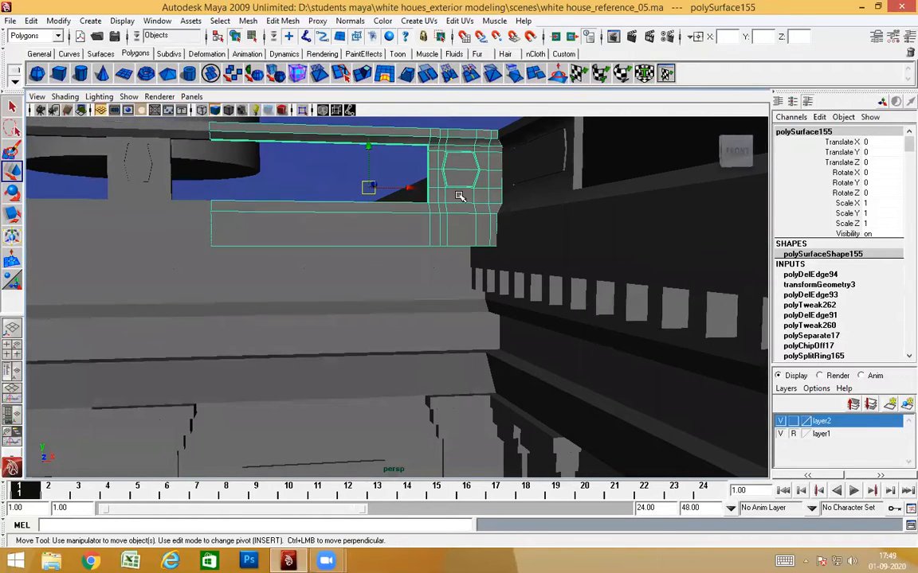
right_drag(459, 194, 423, 195)
alt+drag(445, 209, 452, 248)
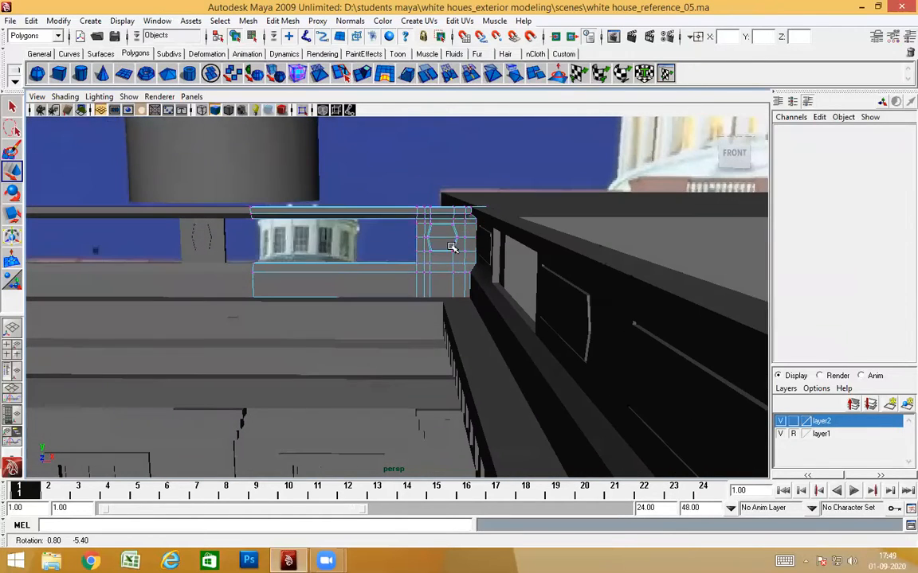
drag(437, 323, 438, 322)
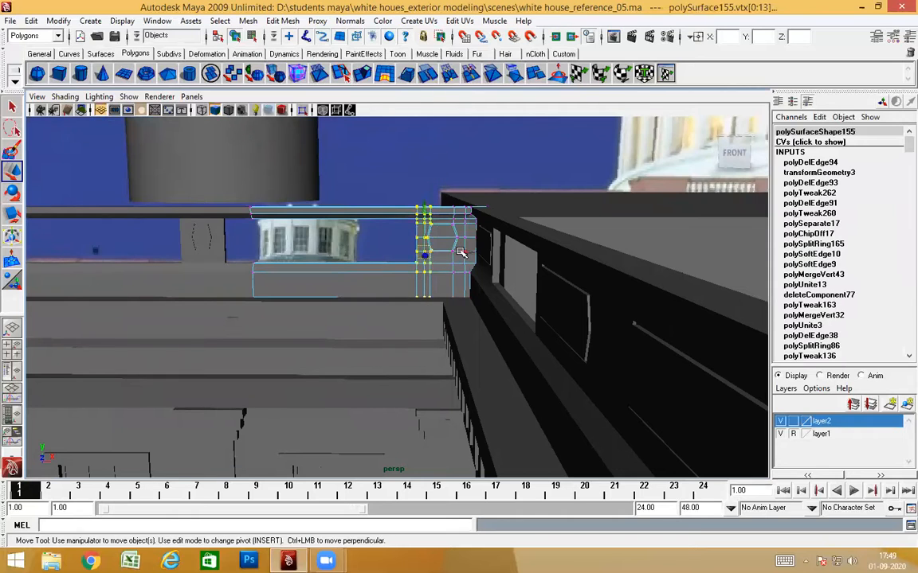
alt+middle_drag(466, 315, 487, 308)
scroll(488, 307, up, 5)
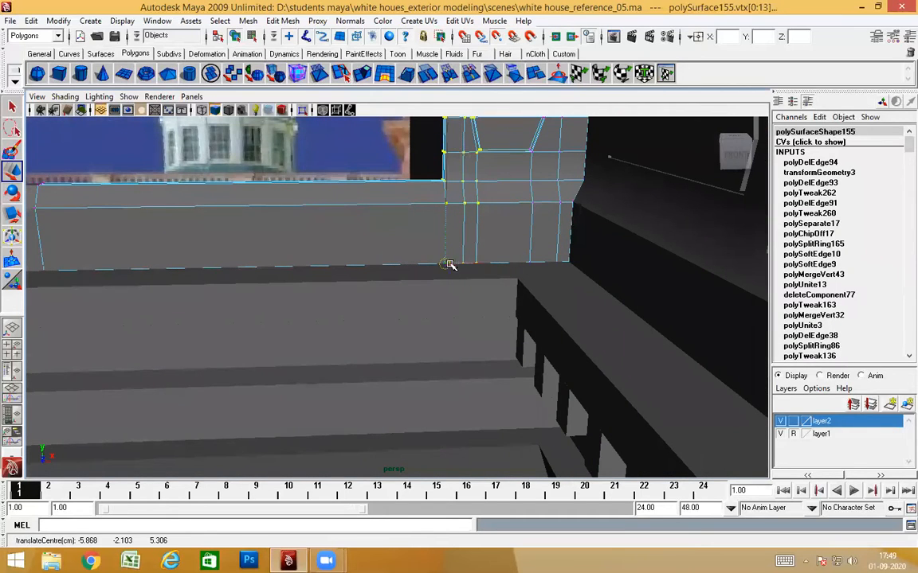
scroll(514, 352, down, 3)
alt+drag(514, 352, 490, 327)
scroll(535, 350, up, 3)
alt+drag(535, 351, 518, 335)
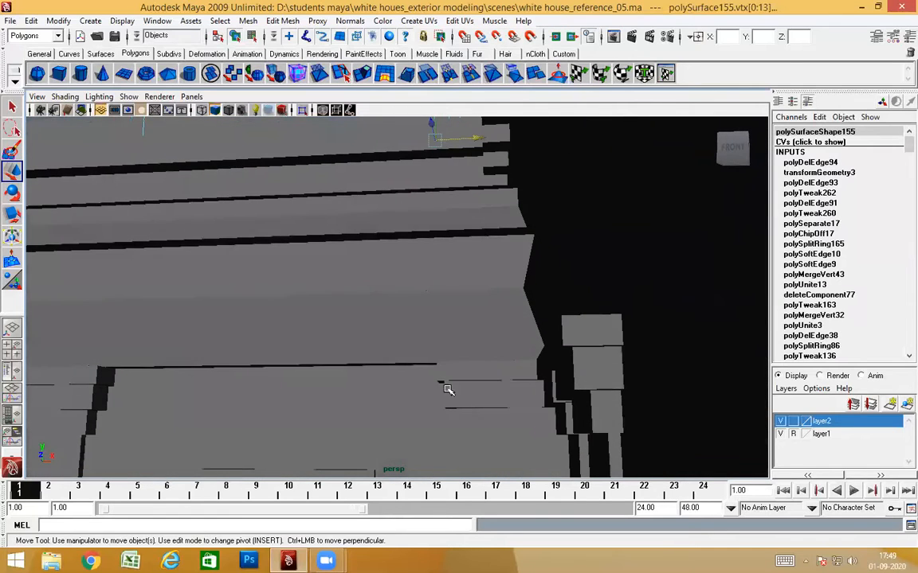
alt+drag(447, 387, 445, 368)
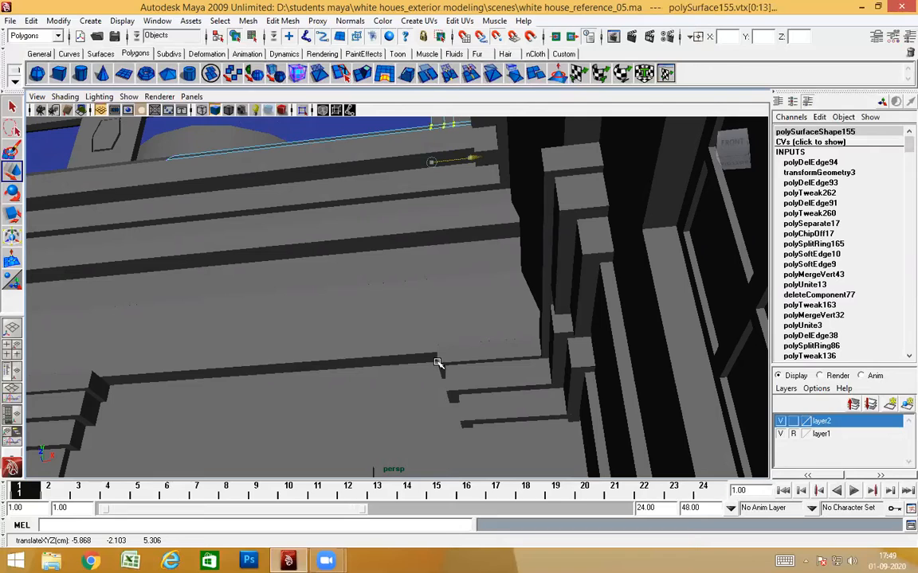
alt+drag(470, 383, 469, 352)
right_drag(276, 277, 325, 262)
Shift the panel and post vertices of the adjoining railing piece above the dentils to line up with its pilaster capital's edge
click(420, 231)
alt+drag(493, 330, 512, 307)
scroll(502, 328, up, 3)
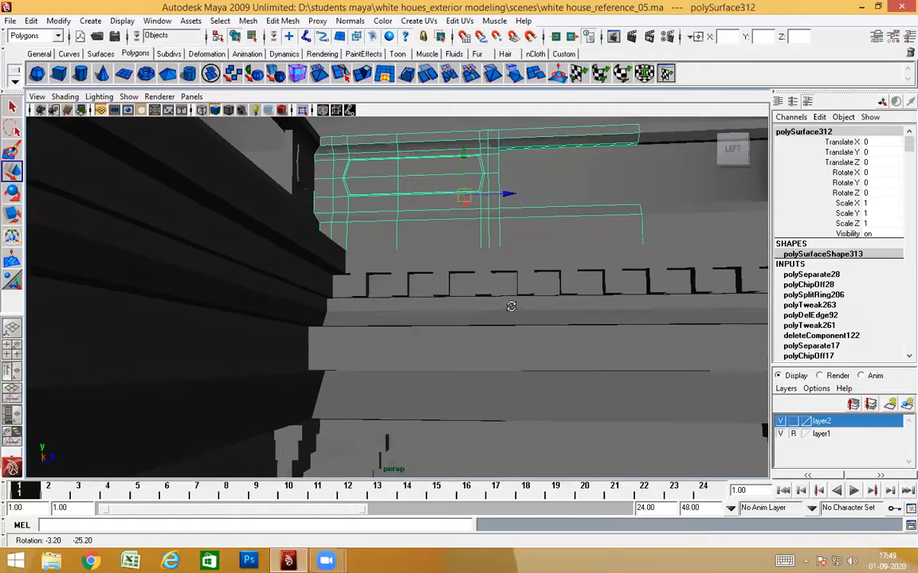
scroll(508, 315, down, 3)
alt+drag(442, 190, 410, 204)
right_click(411, 203)
click(384, 203)
alt+drag(396, 254, 408, 258)
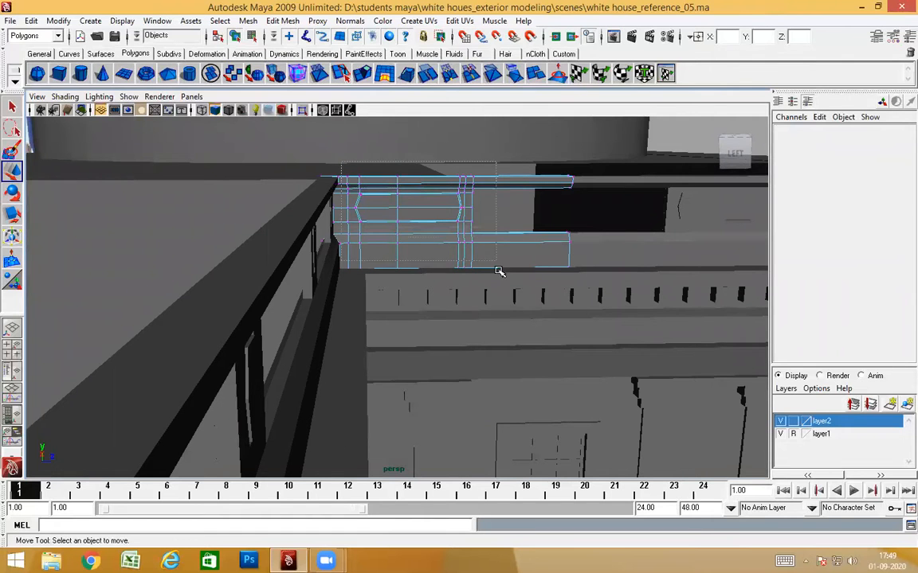
drag(499, 293, 499, 292)
scroll(487, 297, up, 3)
alt+middle_drag(485, 297, 461, 316)
scroll(461, 316, up, 1)
alt+drag(461, 317, 421, 307)
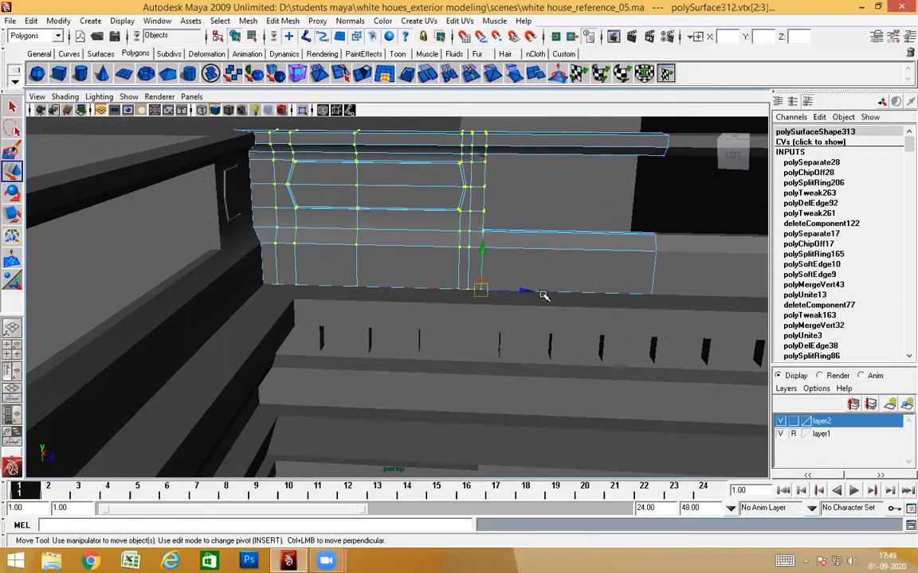
alt+drag(570, 352, 430, 338)
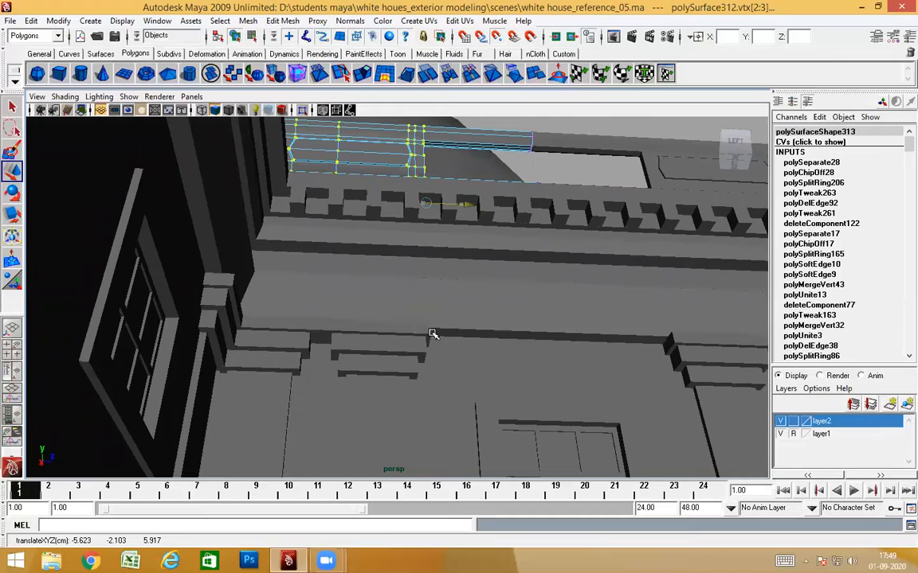
alt+drag(479, 388, 458, 334)
right_click(360, 263)
Examine the parapet from the inner corner to the wing's end and the adjoining block
alt+drag(412, 337, 415, 310)
click(418, 265)
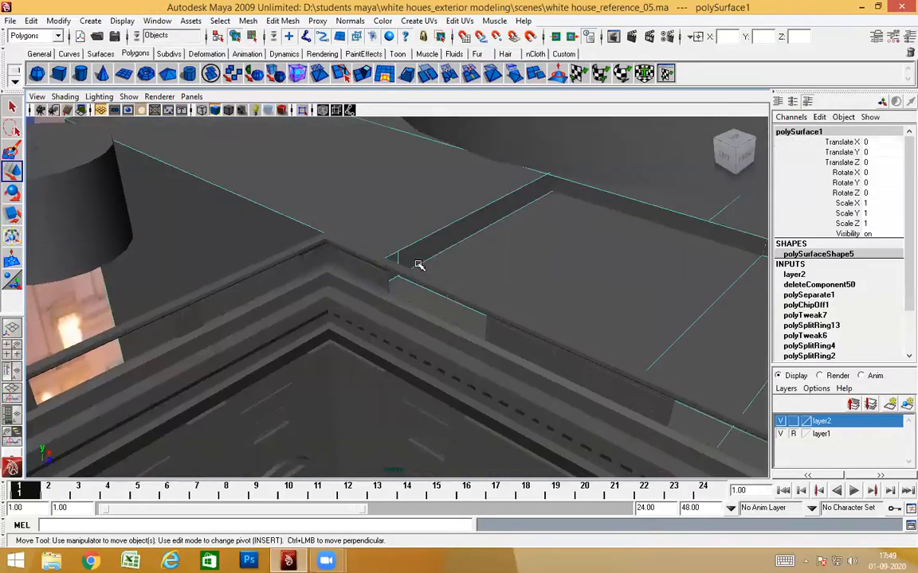
scroll(465, 330, down, 8)
alt+drag(496, 365, 436, 370)
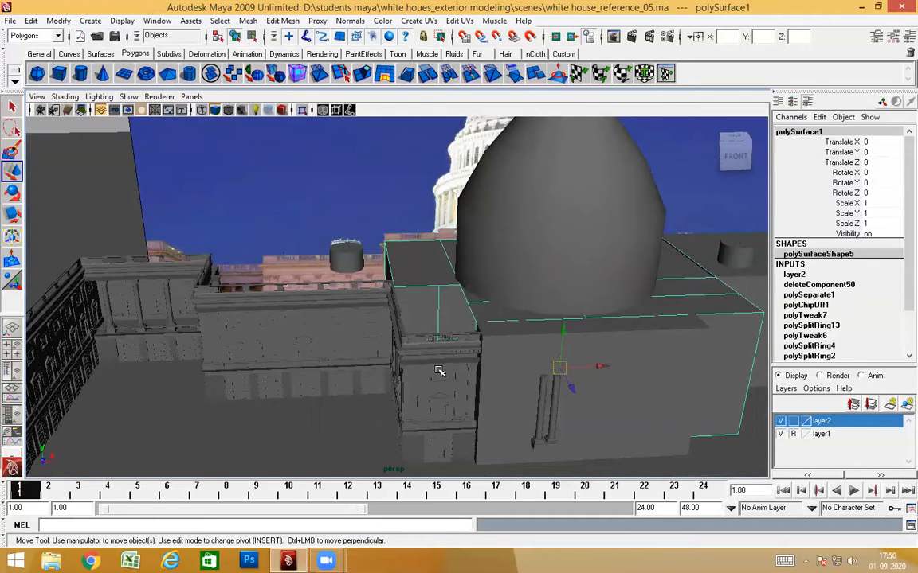
alt+drag(450, 371, 533, 271)
click(459, 339)
click(533, 271)
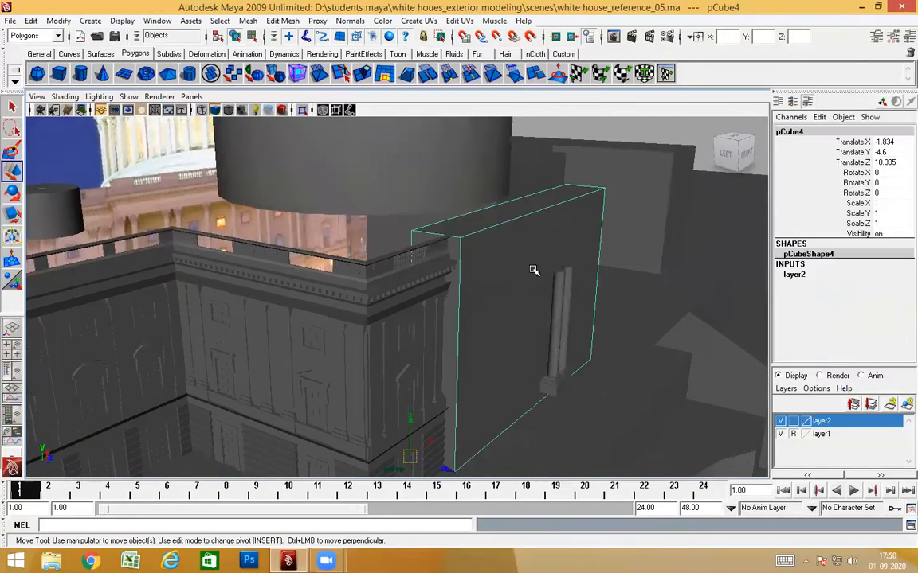
alt+drag(483, 403, 412, 347)
scroll(350, 388, up, 5)
alt+middle_drag(550, 402, 340, 333)
alt+drag(338, 333, 243, 334)
alt+right_drag(244, 334, 284, 325)
alt+drag(284, 326, 318, 334)
alt+right_drag(318, 333, 313, 340)
alt+drag(313, 340, 383, 322)
Shift the first middle panel and post vertices of the wing's side railing into line with the edge of the pilaster capital below
click(321, 223)
alt+drag(321, 223, 290, 316)
alt+drag(519, 191, 436, 374)
alt+right_drag(469, 325, 550, 328)
alt+middle_drag(478, 325, 451, 322)
right_drag(343, 280, 299, 279)
alt+drag(338, 302, 304, 333)
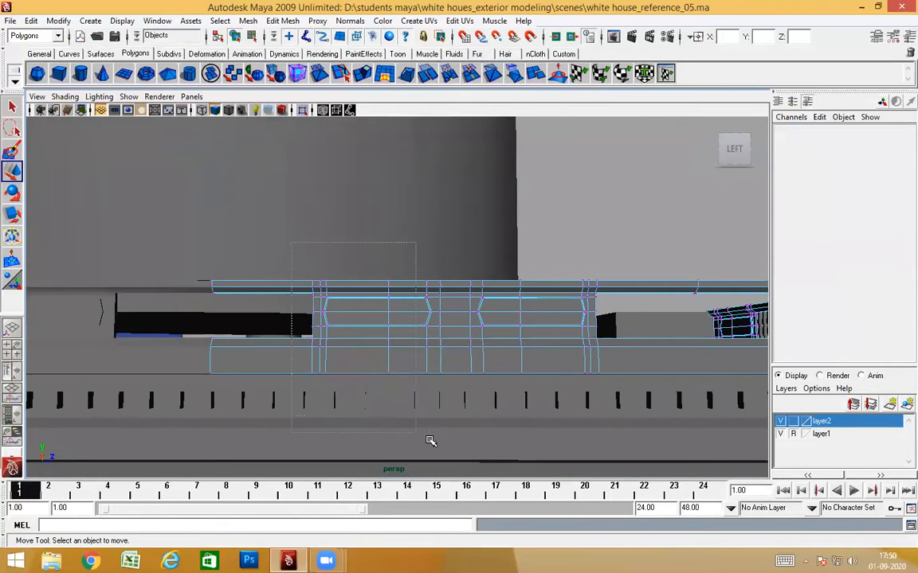
drag(456, 449, 455, 448)
mouse_move(379, 351)
alt+mouse_down()
mouse_move(270, 356)
mouse_move(374, 354)
alt+mouse_up()
alt+right_drag(374, 354, 365, 322)
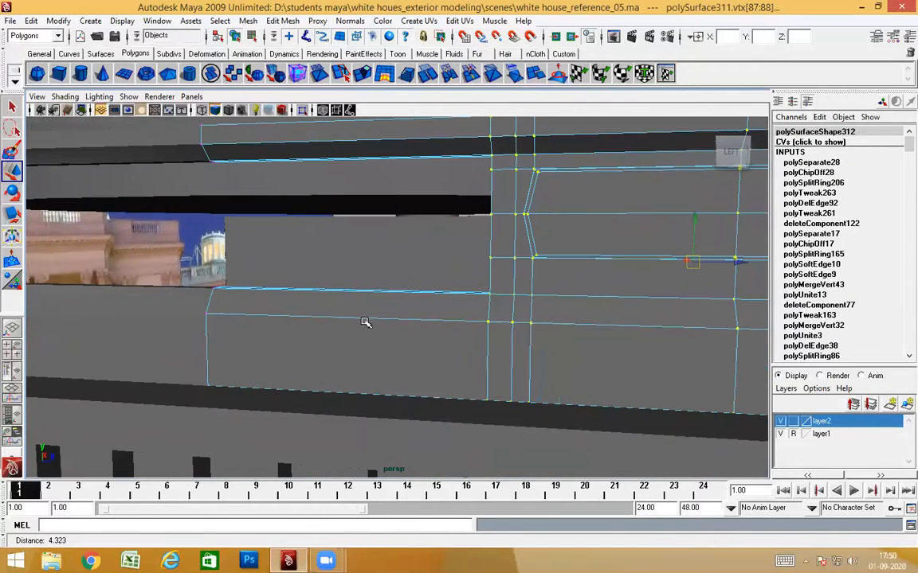
click(488, 402)
mouse_move(531, 411)
alt+right_down()
mouse_move(567, 434)
mouse_move(419, 408)
mouse_move(520, 405)
alt+right_up()
alt+right_drag(275, 351, 365, 349)
alt+drag(364, 349, 364, 345)
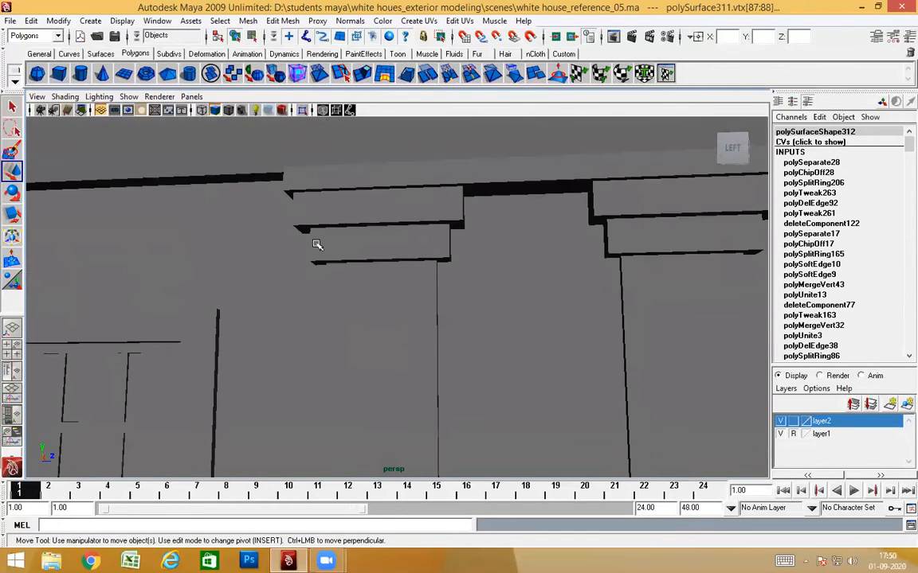
alt+right_drag(283, 198, 149, 177)
alt+right_drag(293, 225, 323, 227)
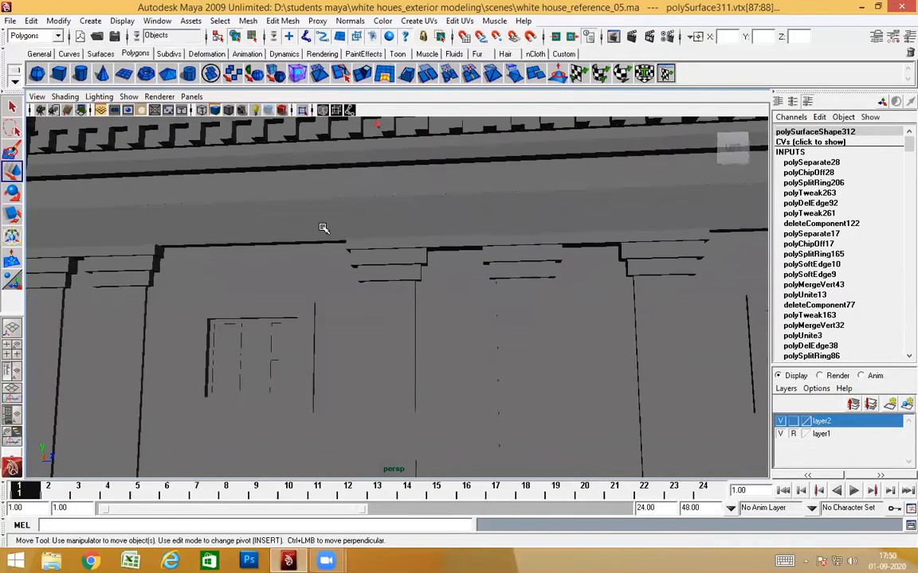
alt+drag(323, 227, 348, 223)
alt+middle_drag(367, 220, 369, 301)
alt+right_drag(369, 301, 356, 278)
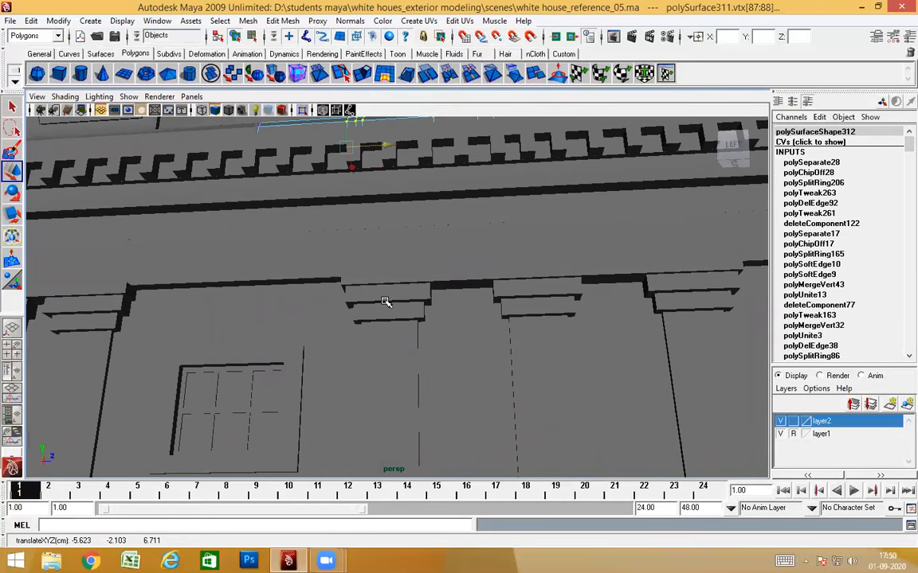
Move the second middle panel's vertices on the side railing into line with the outer edge of its pilaster capital
alt+drag(385, 302, 446, 331)
scroll(518, 351, down, 4)
alt+middle_drag(510, 315, 467, 304)
scroll(458, 321, up, 3)
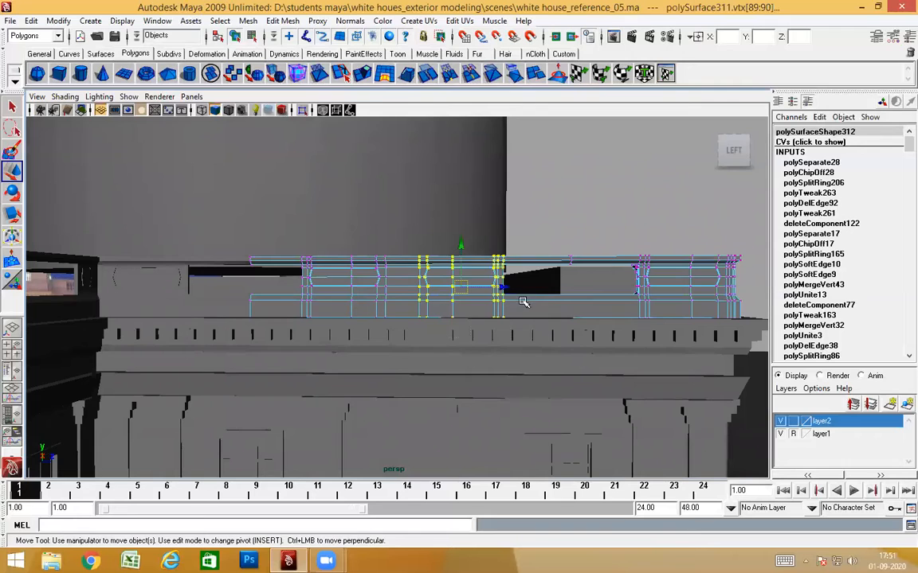
scroll(663, 360, up, 4)
alt+drag(609, 339, 629, 351)
scroll(498, 346, up, 3)
alt+middle_drag(627, 351, 643, 333)
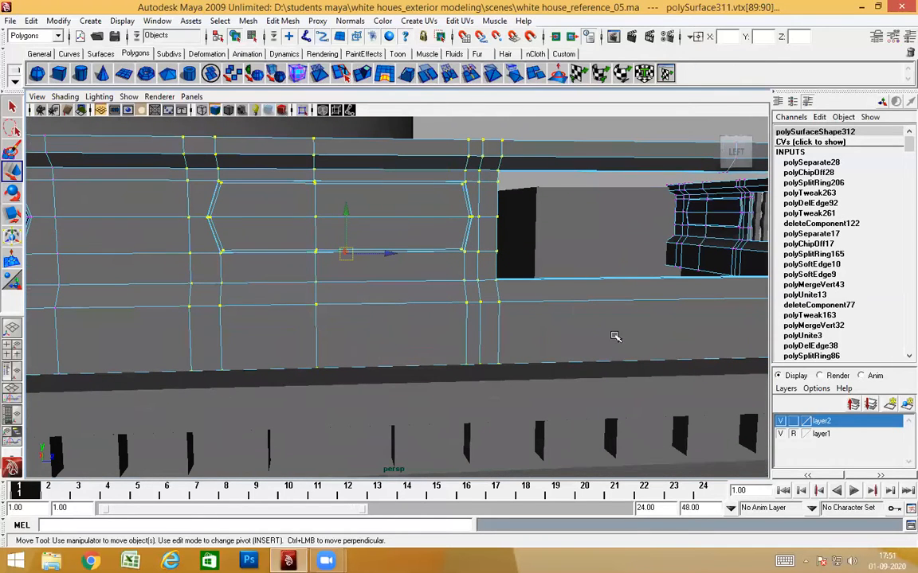
key(Insert)
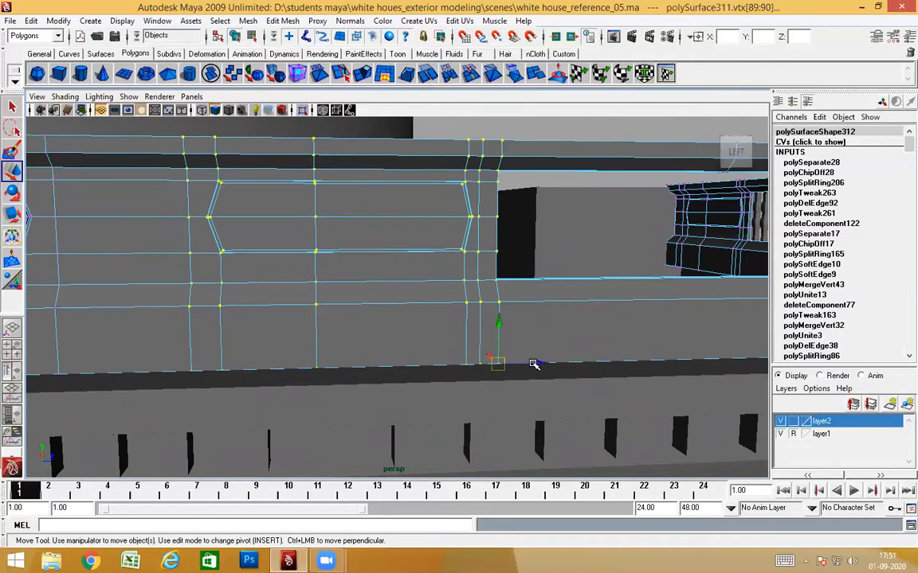
scroll(555, 390, down, 5)
alt+drag(555, 392, 560, 373)
alt+middle_drag(559, 373, 548, 326)
alt+drag(548, 326, 639, 337)
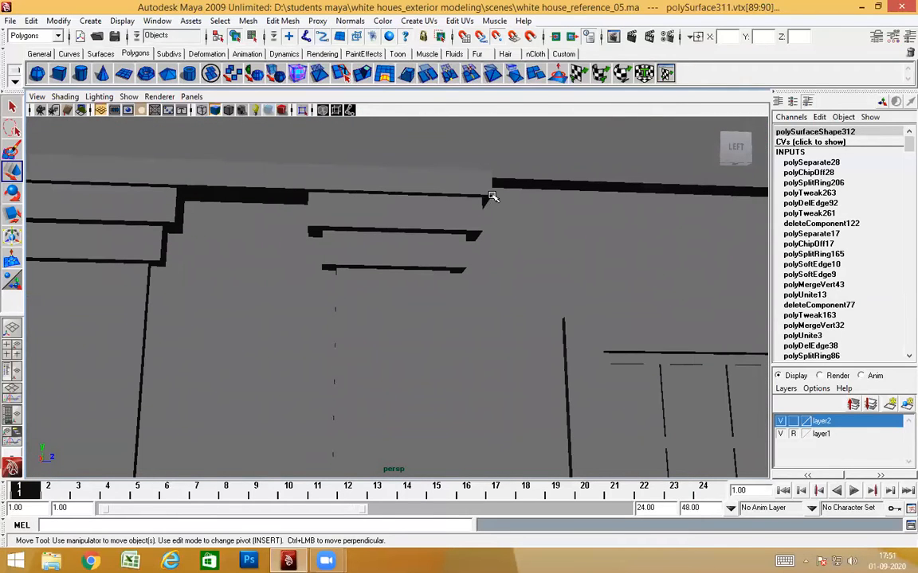
scroll(527, 223, down, 6)
mouse_move(524, 222)
alt+mouse_down()
mouse_move(520, 234)
mouse_move(519, 209)
alt+mouse_up()
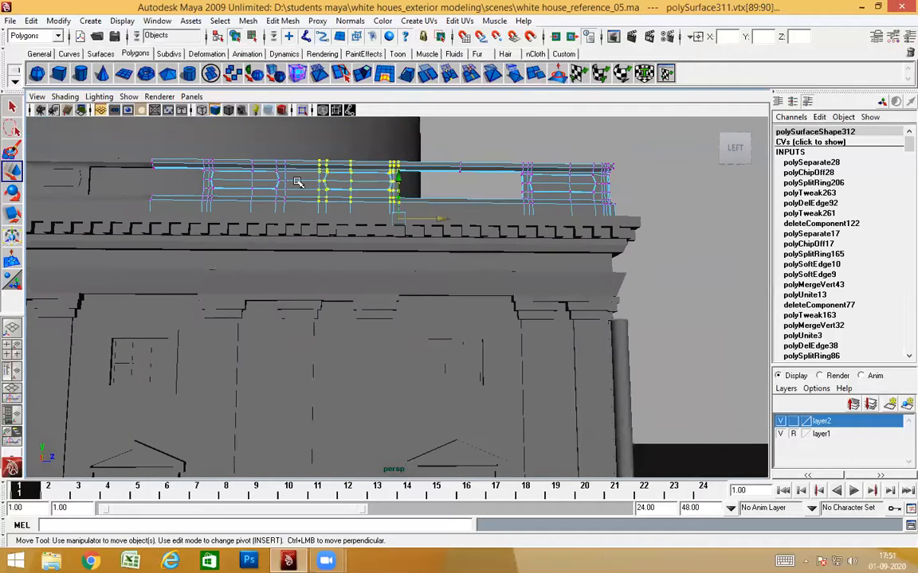
right_drag(352, 180, 386, 161)
Move the panel and post vertices at the side railing's front corner end into line with the corner pilaster capital's edge
alt+drag(561, 237, 510, 241)
alt+middle_drag(510, 241, 501, 242)
scroll(487, 252, up, 3)
alt+drag(496, 252, 489, 250)
right_drag(503, 175, 466, 173)
scroll(491, 209, down, 3)
alt+drag(492, 211, 495, 226)
alt+middle_drag(511, 243, 481, 233)
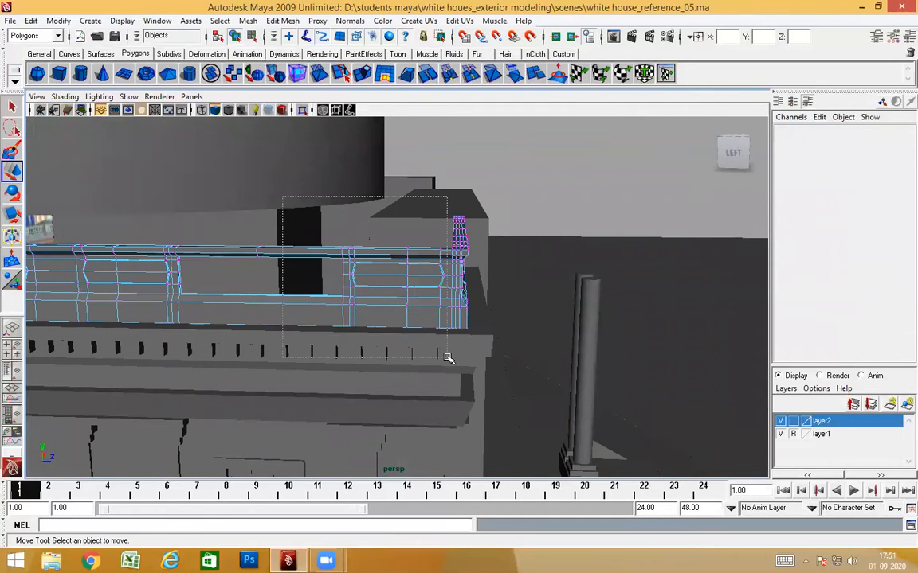
drag(448, 357, 445, 348)
alt+drag(331, 285, 420, 304)
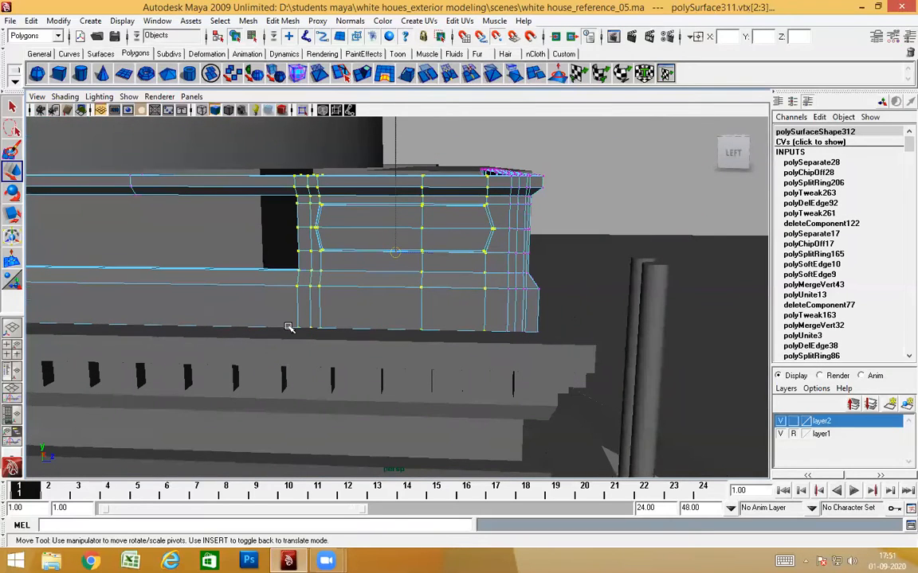
key(Insert)
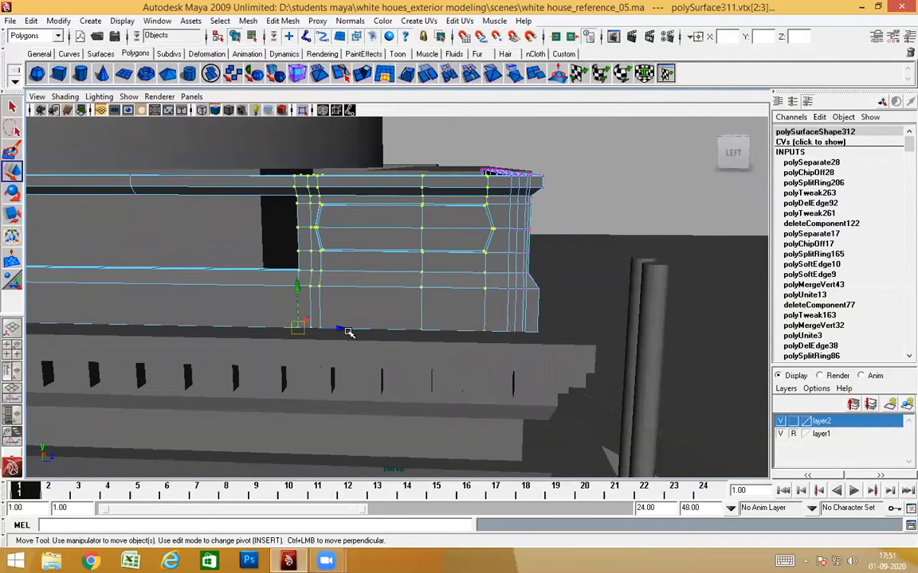
alt+drag(395, 360, 309, 338)
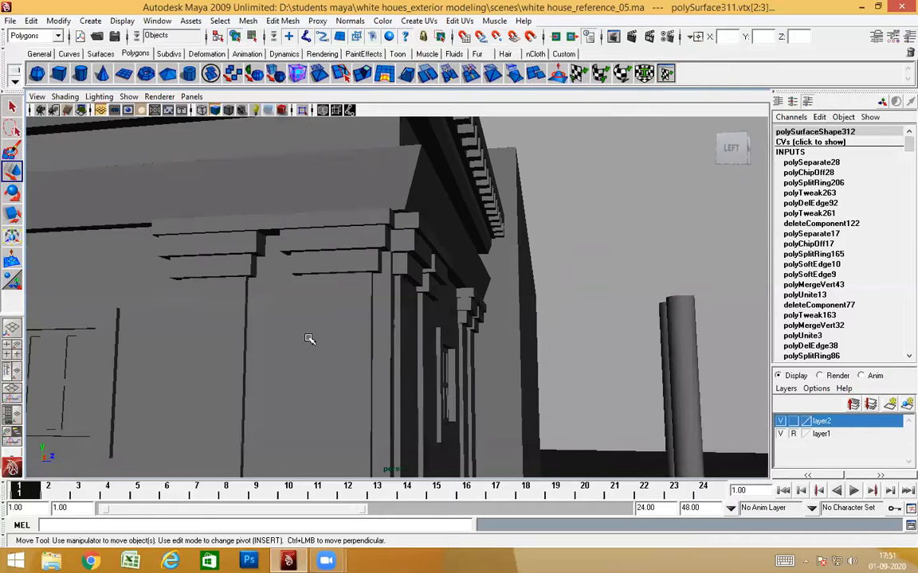
alt+drag(199, 260, 228, 258)
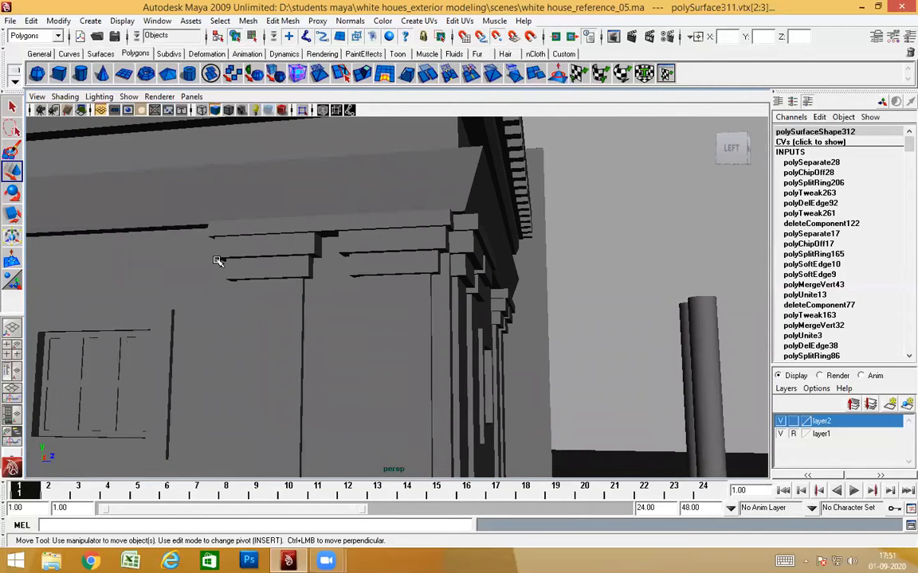
alt+drag(209, 220, 421, 264)
alt+right_drag(410, 262, 372, 268)
alt+drag(373, 268, 391, 281)
right_drag(403, 260, 446, 241)
click(503, 169)
Shift the panel and post vertices nearest the outer corner of the front railing into line with the pilaster capital beneath
alt+drag(502, 170, 280, 289)
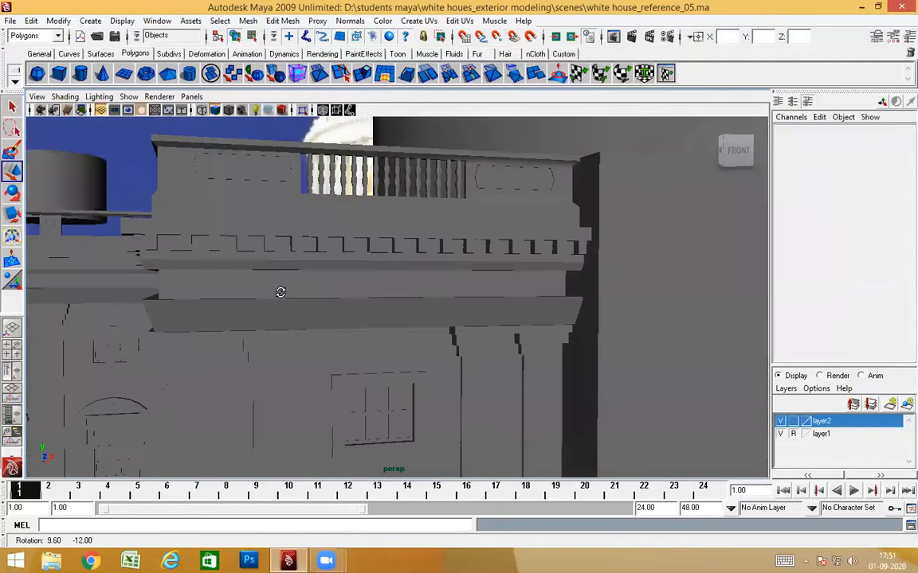
click(280, 219)
alt+drag(280, 219, 293, 293)
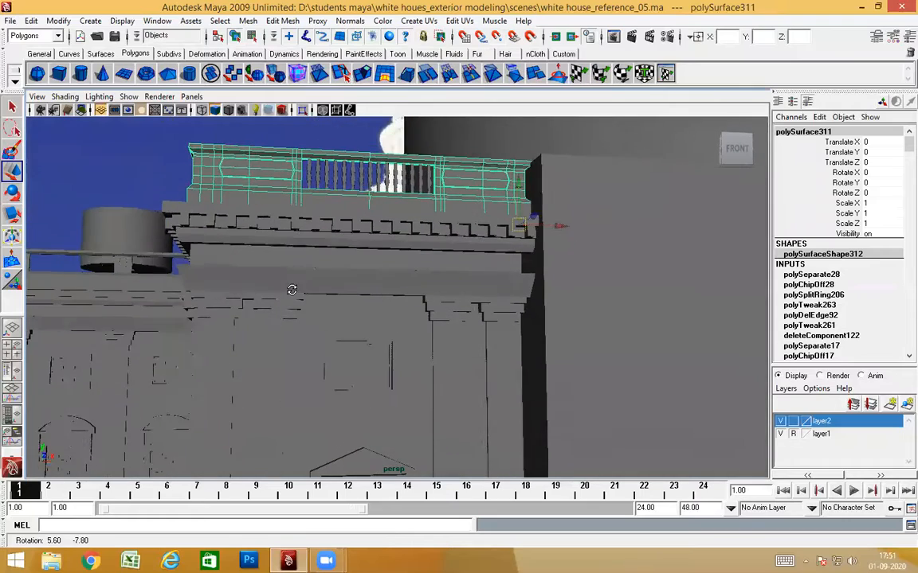
scroll(270, 199, up, 2)
alt+drag(355, 237, 377, 245)
right_click(390, 215)
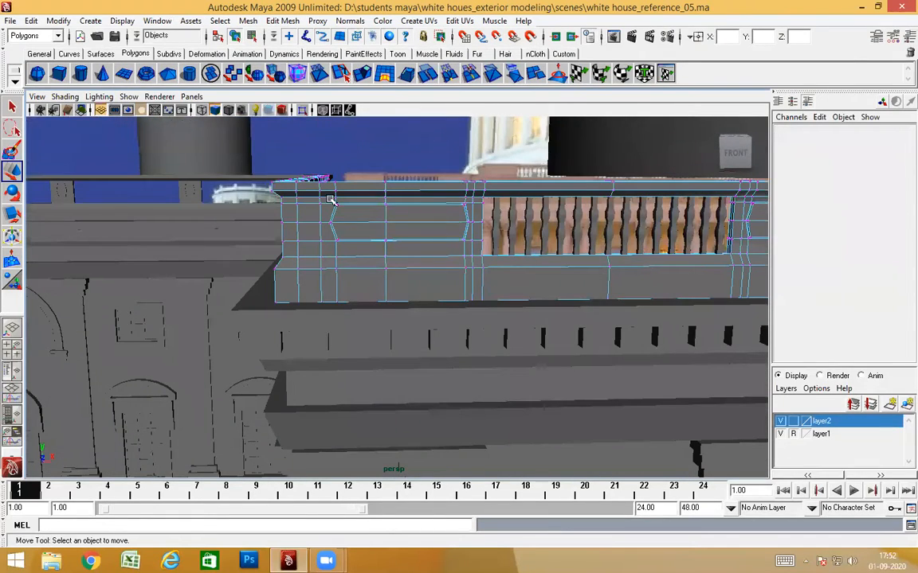
alt+drag(323, 181, 370, 220)
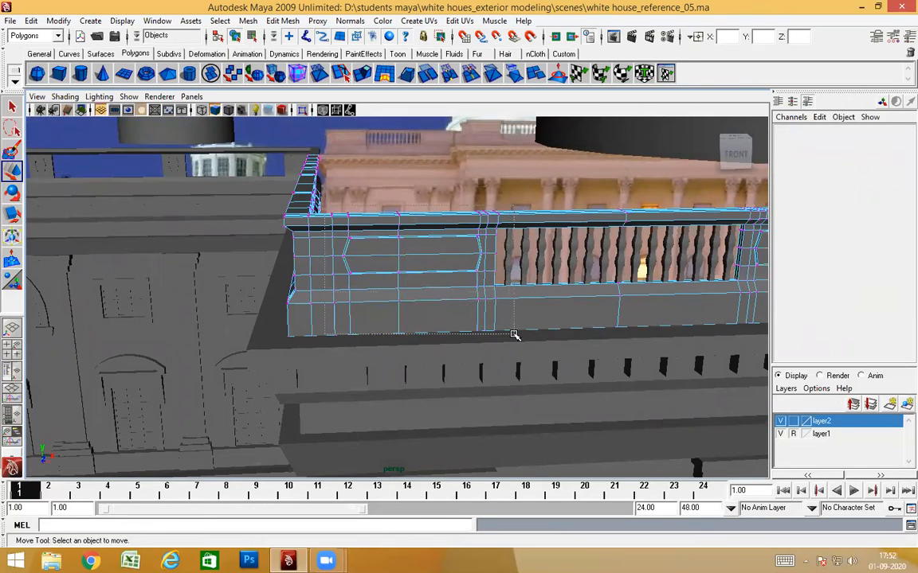
drag(514, 346, 469, 342)
alt+right_drag(470, 341, 581, 364)
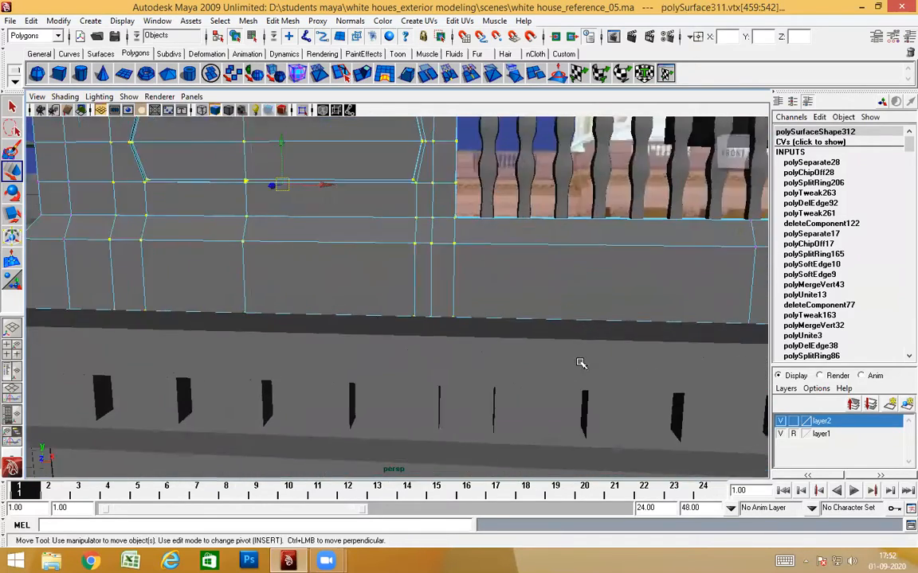
alt+drag(582, 364, 609, 360)
alt+middle_drag(609, 360, 575, 342)
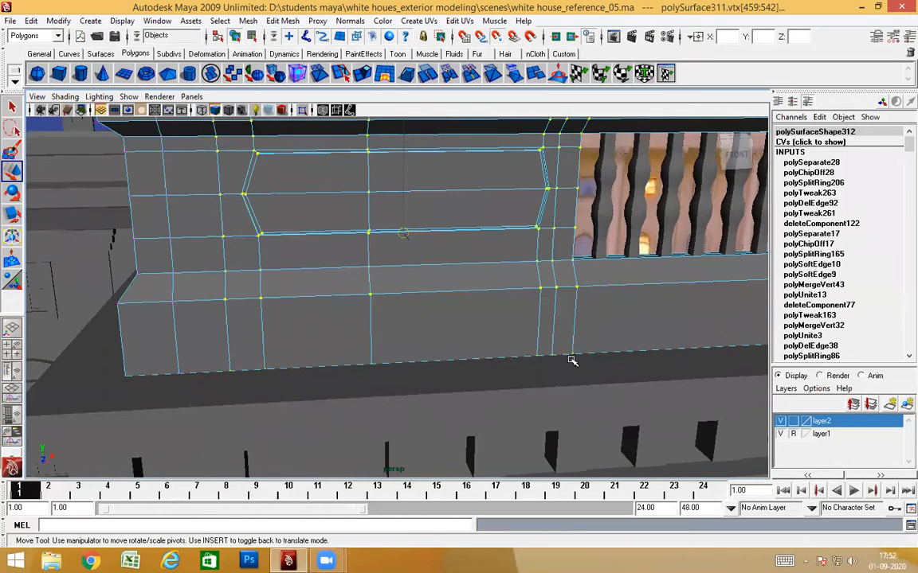
key(w)
alt+drag(594, 355, 571, 305)
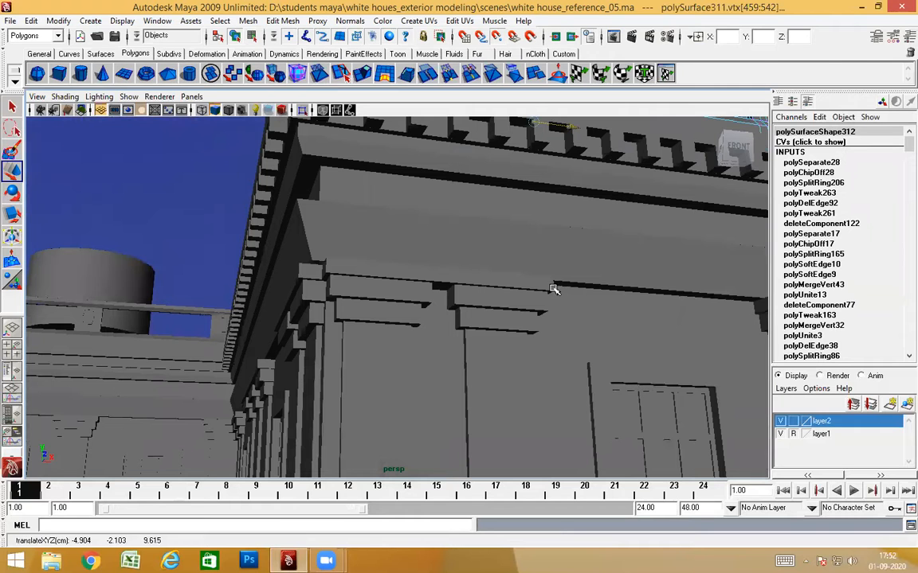
scroll(575, 298, down, 4)
alt+drag(575, 299, 392, 309)
right_drag(203, 213, 229, 196)
Move the front railing's panel and post vertices beside the adjoining block into line with its pilaster capital's edge
alt+drag(487, 252, 458, 273)
right_drag(462, 228, 428, 228)
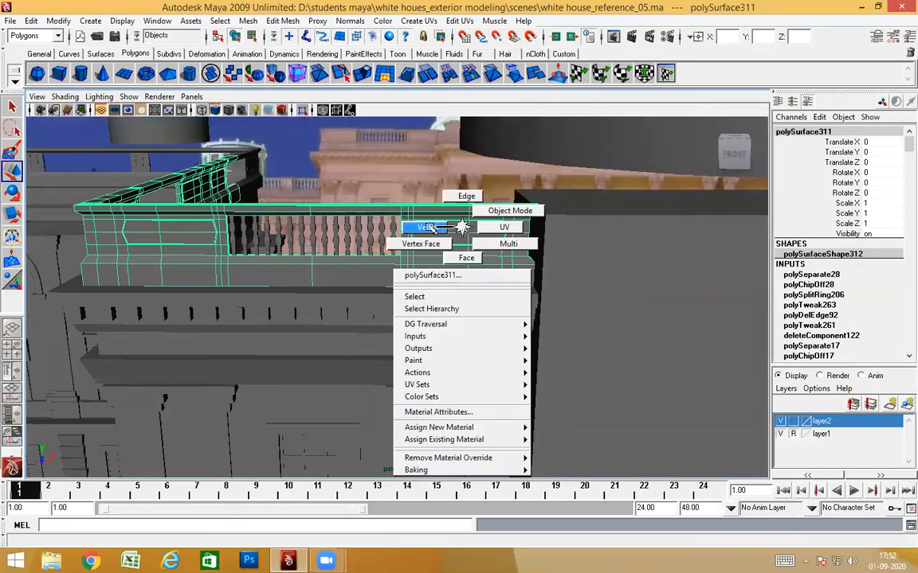
alt+drag(412, 249, 432, 258)
scroll(478, 267, up, 3)
alt+drag(518, 279, 451, 272)
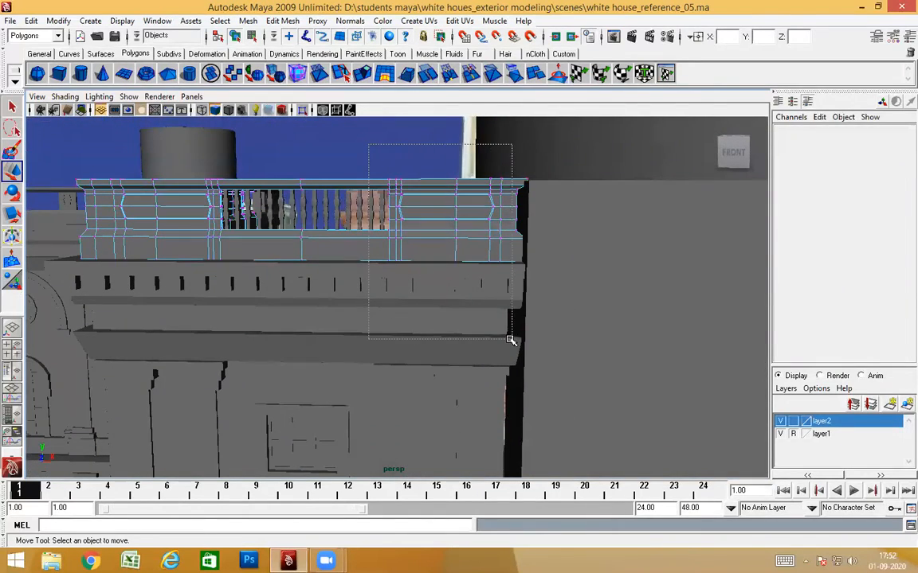
drag(508, 339, 529, 319)
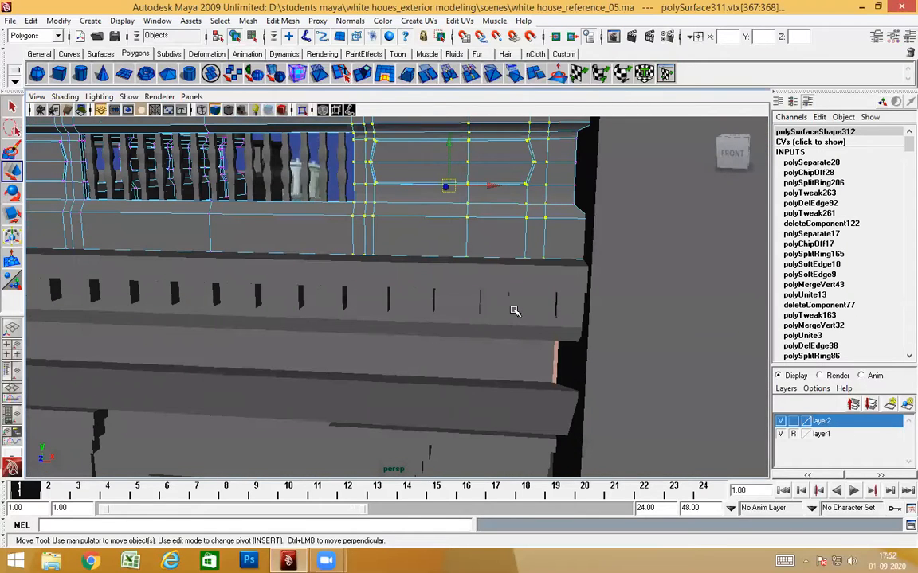
key(Insert)
alt+drag(428, 357, 322, 255)
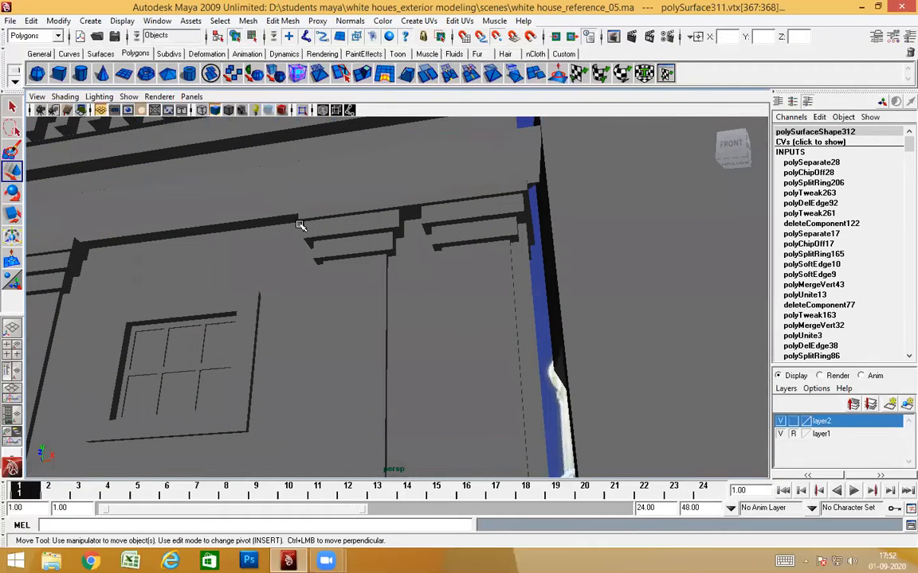
scroll(351, 242, down, 3)
alt+drag(353, 244, 431, 292)
scroll(432, 293, down, 3)
right_drag(443, 237, 469, 262)
Examine the front balustrade's balusters and the alignment of its panels with the pilasters below
alt+drag(469, 262, 692, 279)
click(349, 266)
alt+drag(529, 276, 405, 204)
click(463, 292)
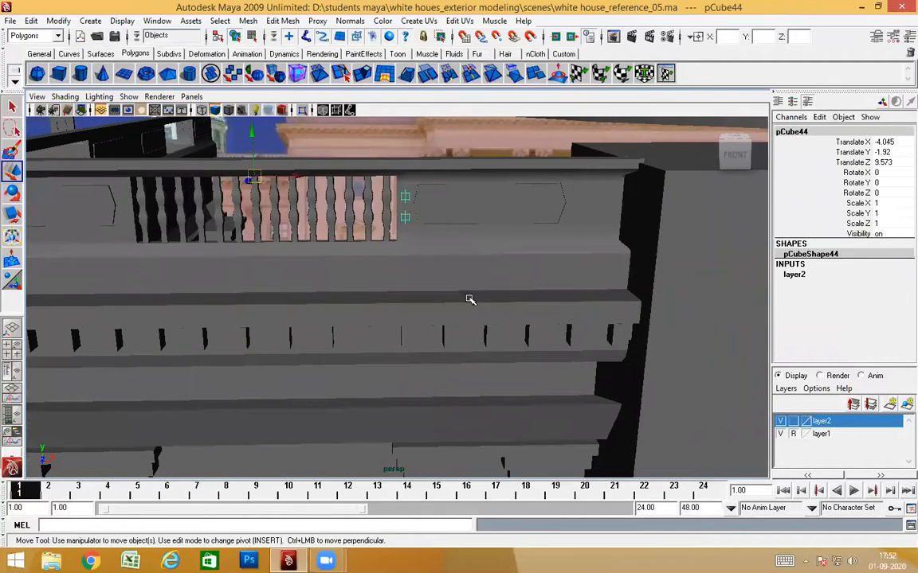
click(289, 276)
alt+drag(214, 276, 215, 265)
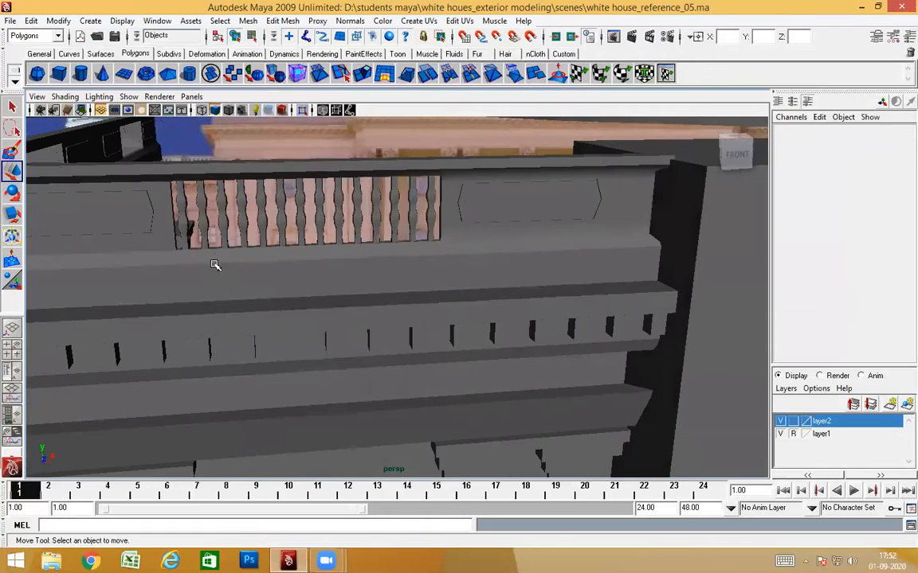
click(170, 210)
click(181, 205)
alt+drag(297, 251, 390, 282)
click(56, 193)
scroll(454, 303, down, 3)
alt+drag(455, 302, 518, 333)
scroll(477, 313, up, 5)
scroll(544, 322, up, 3)
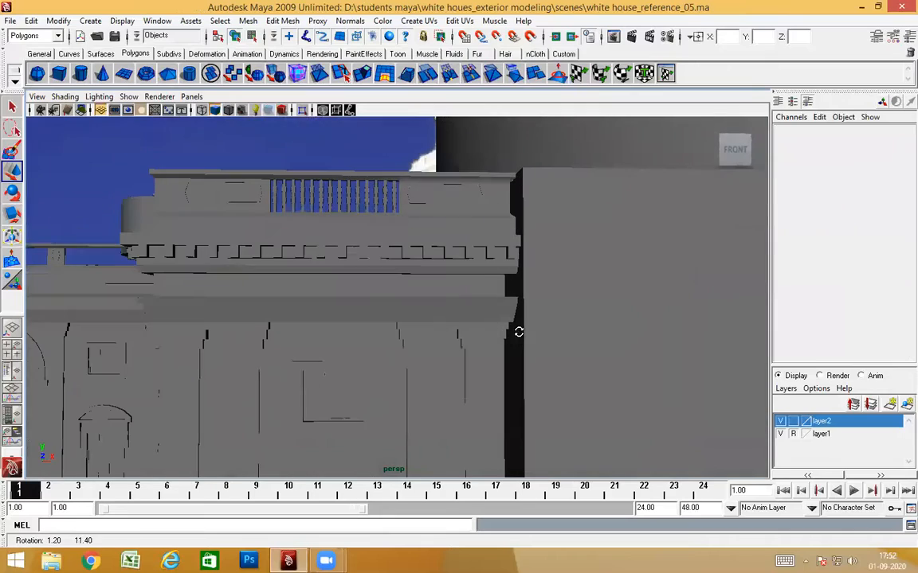
Delete two edge loops at the outer corner of the front railing piece
click(462, 200)
alt+drag(469, 285, 261, 224)
alt+drag(266, 279, 317, 165)
key(F10)
click(310, 159)
ctrl+right_drag(293, 242, 353, 223)
alt+drag(347, 249, 316, 318)
click(295, 235)
key(Delete)
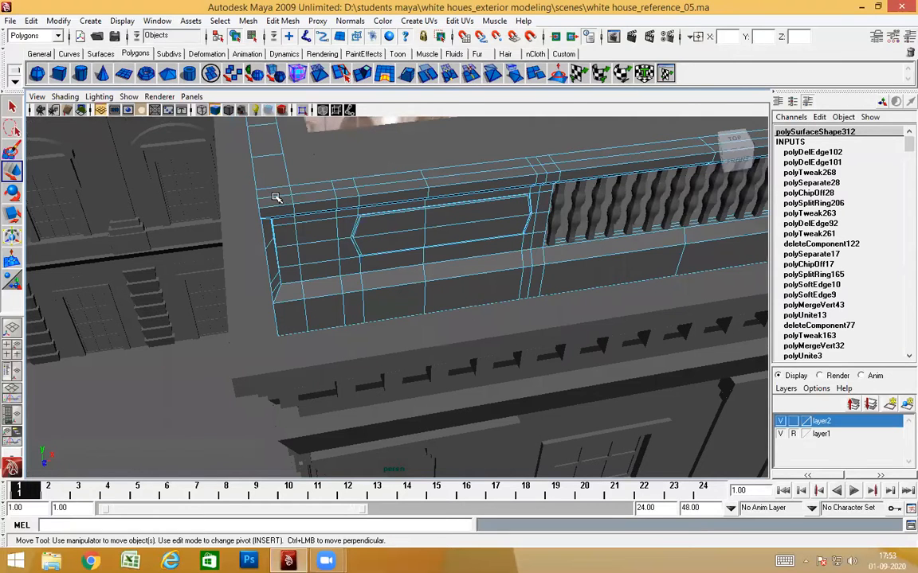
Split an edge ring beside the outer corner of the front railing piece and return to object mode
alt+drag(284, 190, 359, 202)
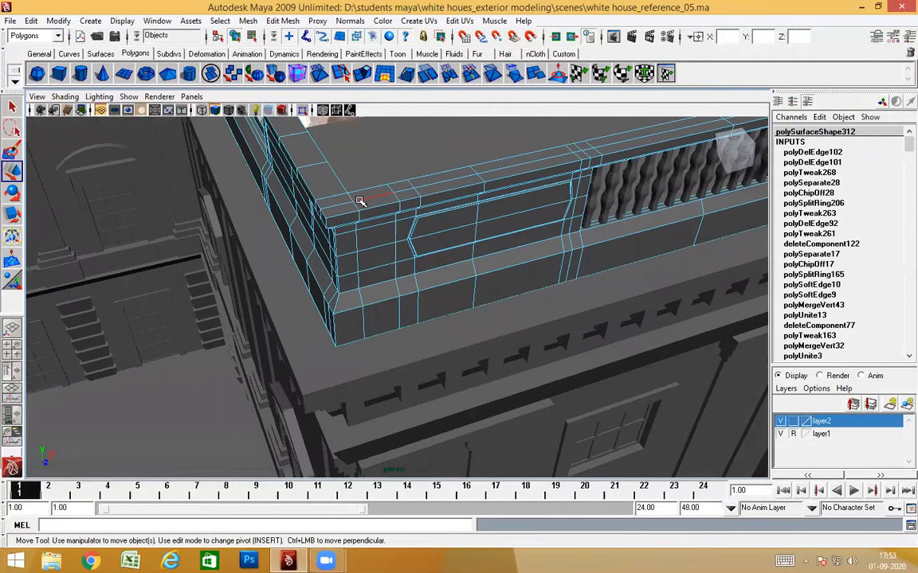
click(368, 230)
ctrl+right_drag(365, 245, 445, 290)
alt+drag(445, 290, 407, 291)
right_drag(430, 195, 472, 164)
Repeat the edge ring split on the adjoining railing piece at the inner corner, starting from its top cap edge
alt+drag(363, 283, 409, 299)
alt+middle_drag(409, 300, 585, 331)
alt+drag(585, 331, 428, 327)
alt+middle_drag(428, 326, 407, 329)
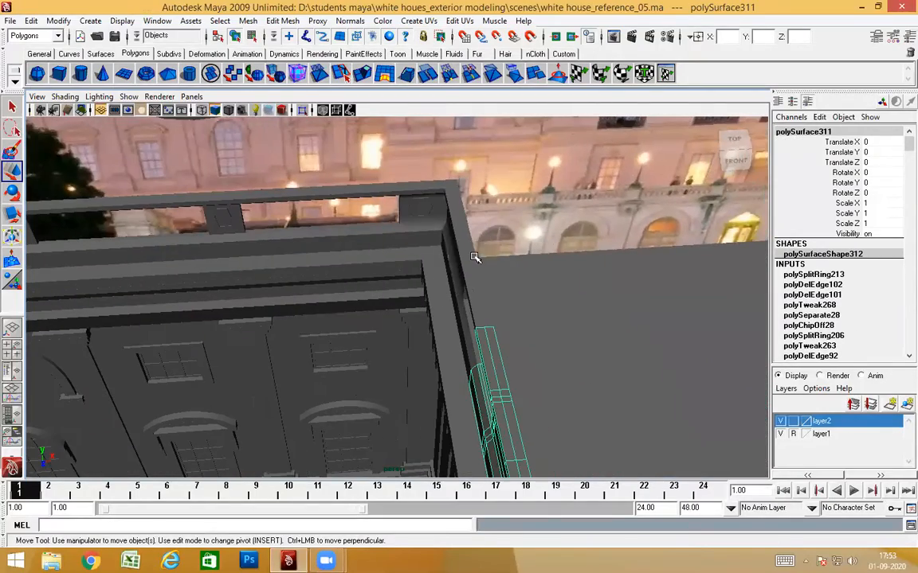
click(467, 261)
alt+right_drag(469, 245, 463, 301)
alt+middle_drag(463, 302, 406, 342)
alt+right_drag(406, 343, 564, 289)
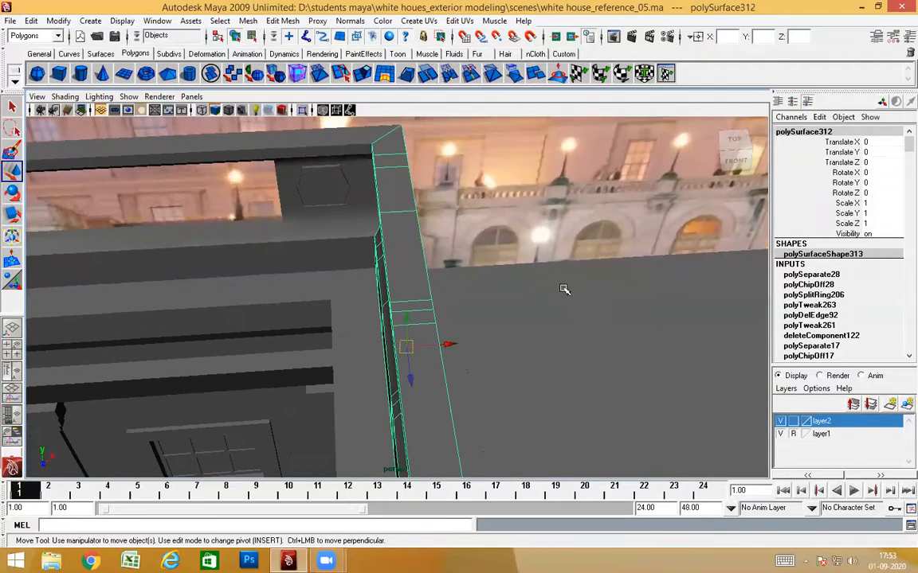
right_drag(394, 172, 394, 174)
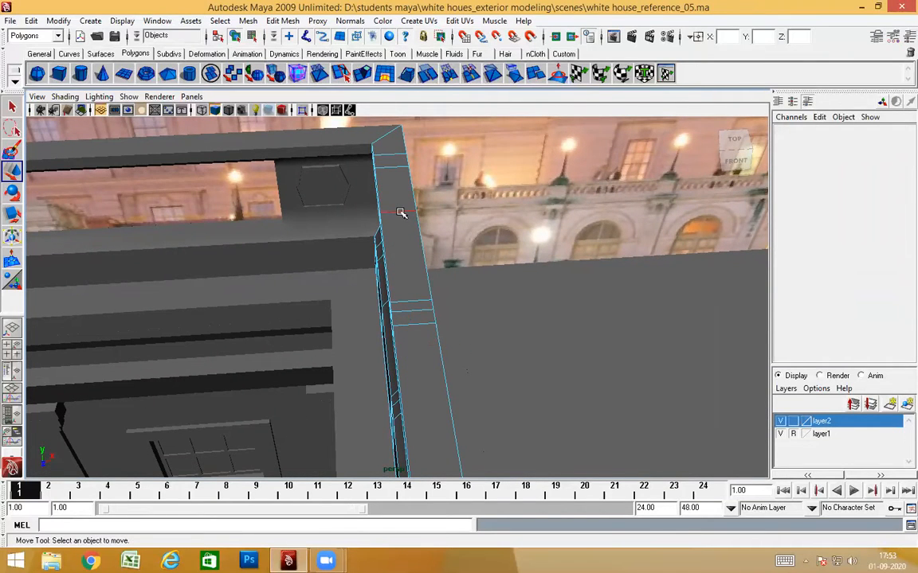
click(400, 213)
key(g)
Examine the edges on the side railing piece's top cap and around its corner post
alt+drag(373, 311, 441, 307)
alt+middle_drag(441, 307, 395, 198)
alt+drag(425, 319, 279, 172)
click(299, 238)
alt+drag(303, 261, 479, 266)
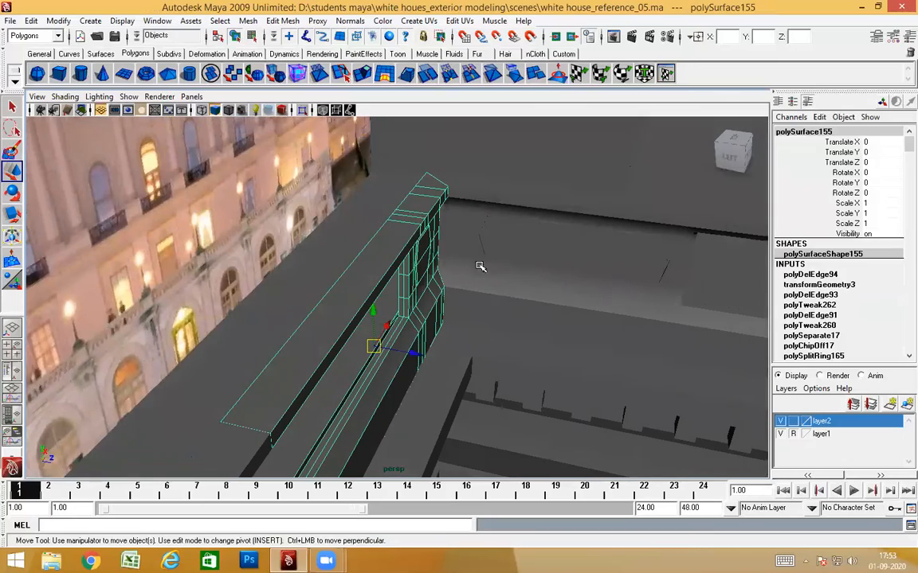
key(F10)
click(407, 223)
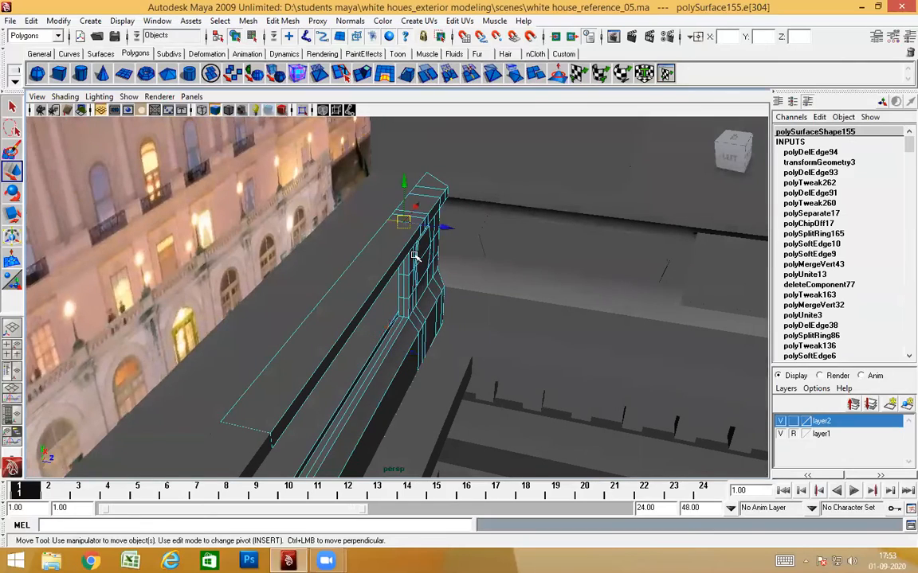
click(415, 258)
alt+drag(416, 262, 416, 373)
key(F8)
Delete the lengthwise edge loops running along the top cap of the short railing piece
click(479, 336)
scroll(416, 373, up, 2)
alt+middle_drag(416, 373, 383, 304)
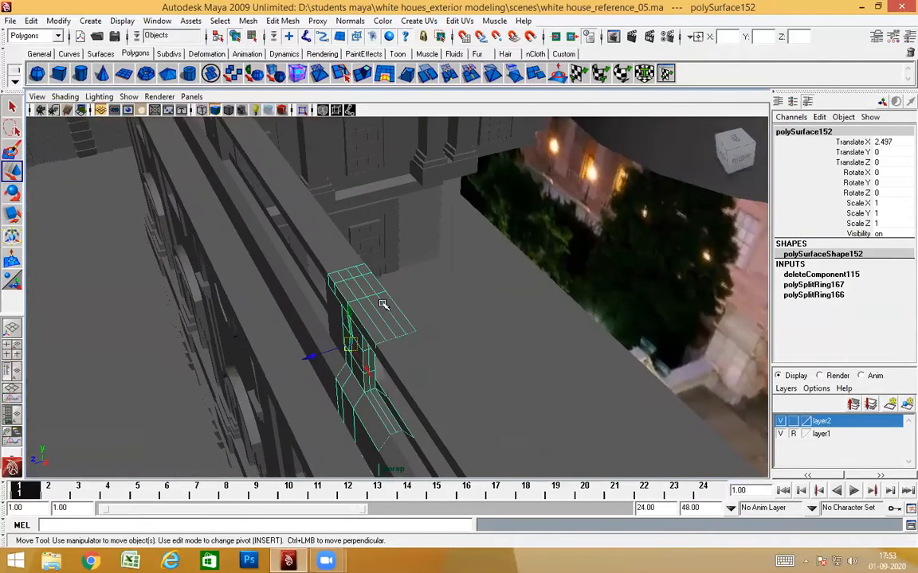
alt+drag(384, 304, 395, 309)
key(F10)
click(386, 325)
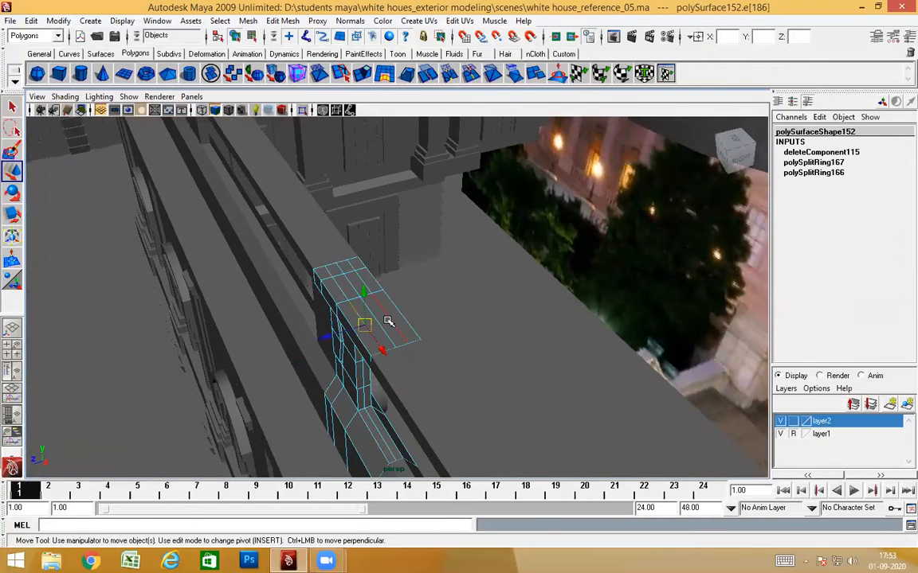
shift+right_drag(373, 352, 453, 360)
alt+drag(453, 360, 493, 326)
Delete two lengthwise edge loops from the top cap of the adjoining long railing piece
right_drag(493, 326, 518, 277)
alt+drag(517, 276, 379, 255)
click(371, 279)
click(372, 275)
shift+click(393, 264)
ctrl+right_drag(370, 282, 446, 290)
alt+drag(436, 293, 531, 312)
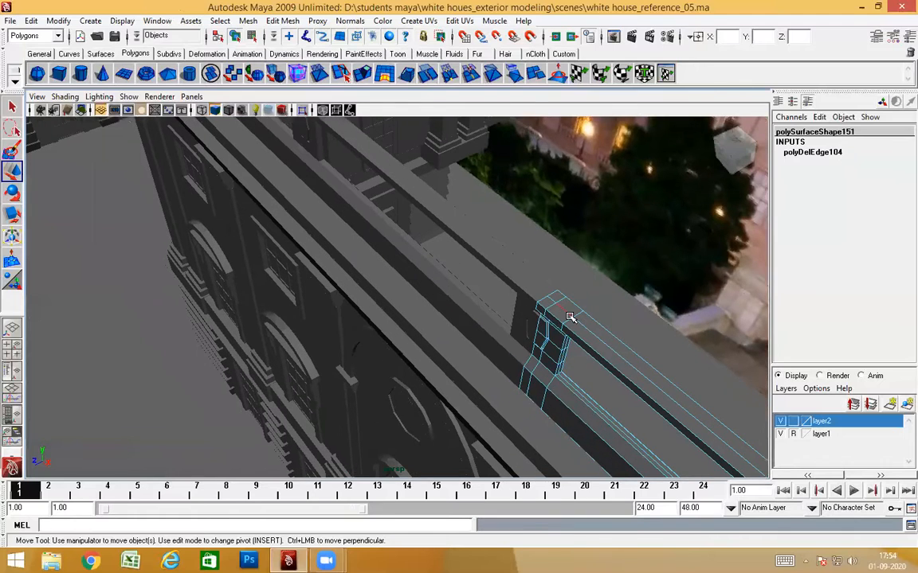
Try to delete the two lengthwise edge loops on the next front railing panel's top cap
right_drag(570, 317, 594, 283)
click(495, 262)
right_drag(496, 256, 487, 222)
alt+drag(421, 264, 446, 256)
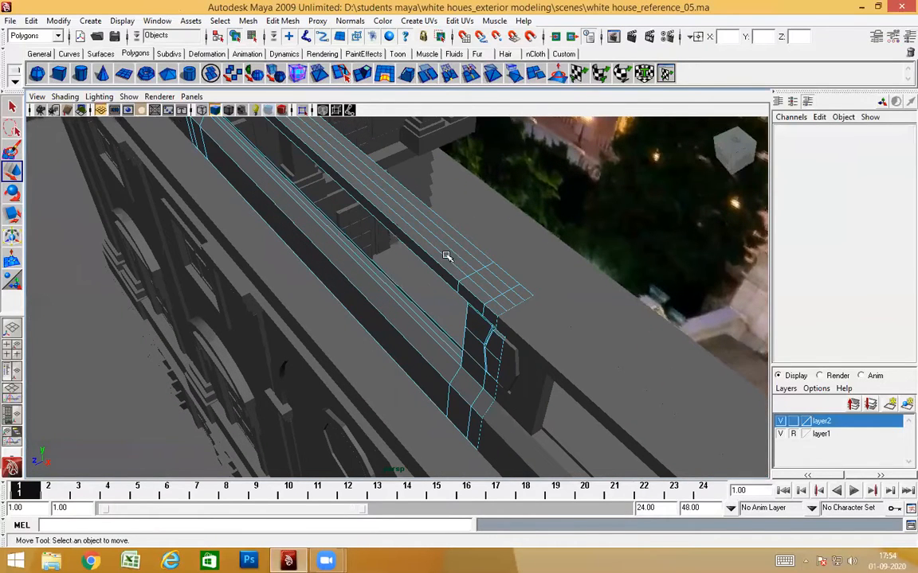
click(446, 256)
click(466, 254)
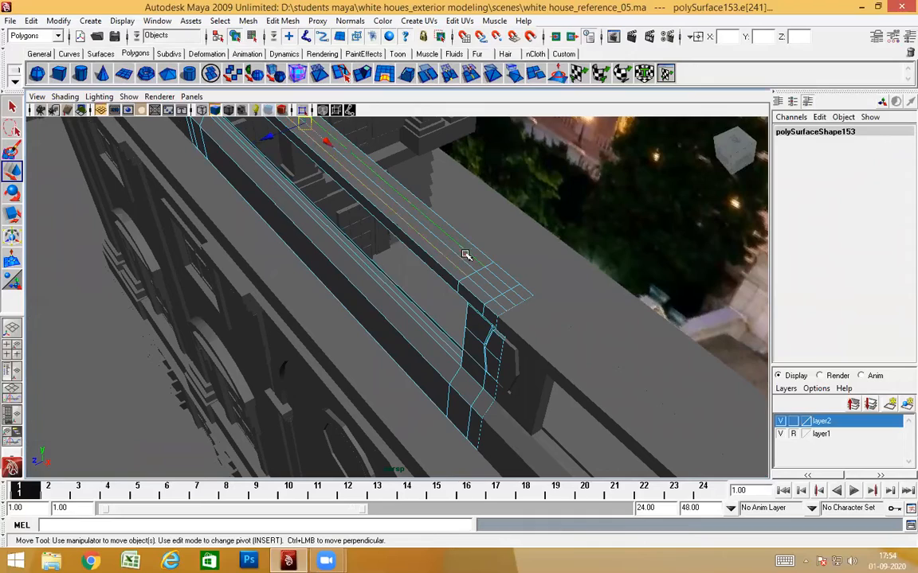
key(Delete)
alt+drag(452, 275, 414, 256)
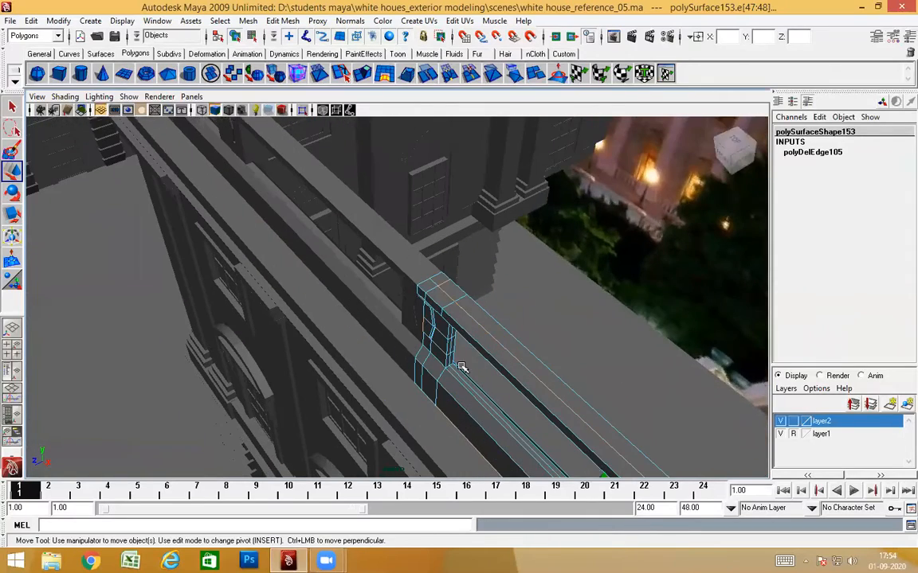
alt+drag(532, 358, 615, 340)
alt+right_drag(549, 382, 462, 422)
alt+middle_drag(470, 422, 456, 322)
alt+drag(487, 359, 459, 362)
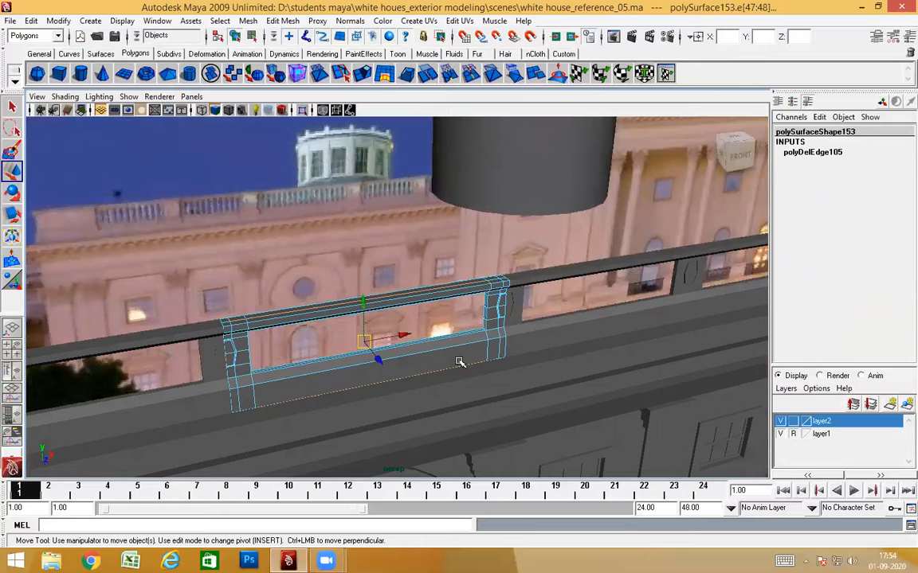
click(425, 337)
alt+drag(426, 333, 418, 392)
Select the vertices across the whole railing panel and delete the redundant ones
right_drag(420, 298, 388, 382)
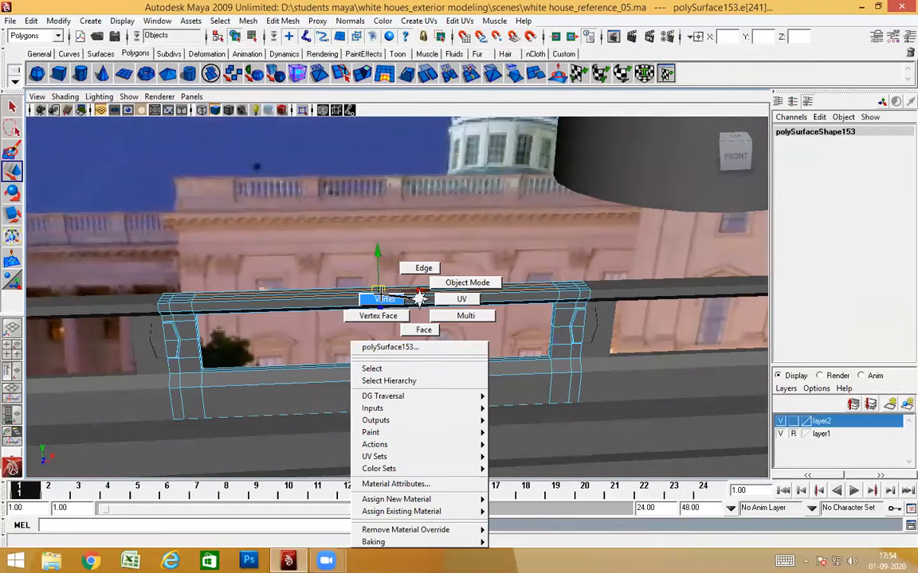
right_drag(381, 295, 378, 296)
scroll(391, 334, down, 4)
alt+drag(399, 395, 406, 334)
drag(139, 285, 737, 521)
alt+drag(510, 374, 548, 337)
key(Delete)
Delete the triangular face at the lower outer corner of the railing panel's back side
alt+middle_drag(549, 338, 397, 259)
scroll(384, 355, up, 3)
alt+drag(383, 354, 420, 344)
scroll(420, 344, down, 4)
alt+middle_drag(413, 362, 477, 377)
alt+drag(478, 381, 608, 390)
alt+drag(159, 381, 324, 360)
alt+middle_drag(324, 360, 319, 323)
alt+drag(305, 404, 339, 386)
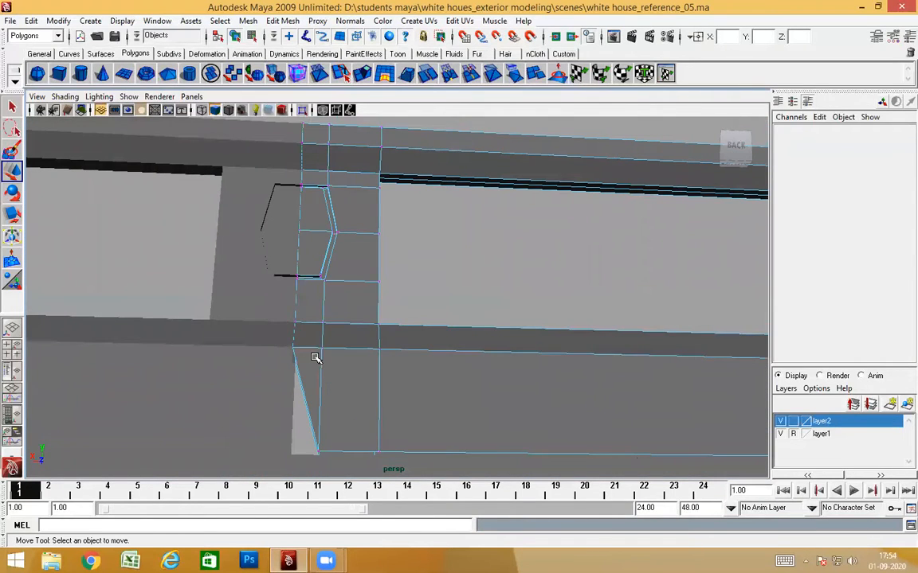
right_click(315, 359)
click(316, 329)
click(308, 364)
key(Delete)
Delete the matching triangular face at the opposite end of the railing panel's base
scroll(419, 454, down, 4)
alt+middle_drag(562, 406, 247, 392)
scroll(318, 395, up, 3)
alt+drag(343, 399, 353, 391)
click(362, 384)
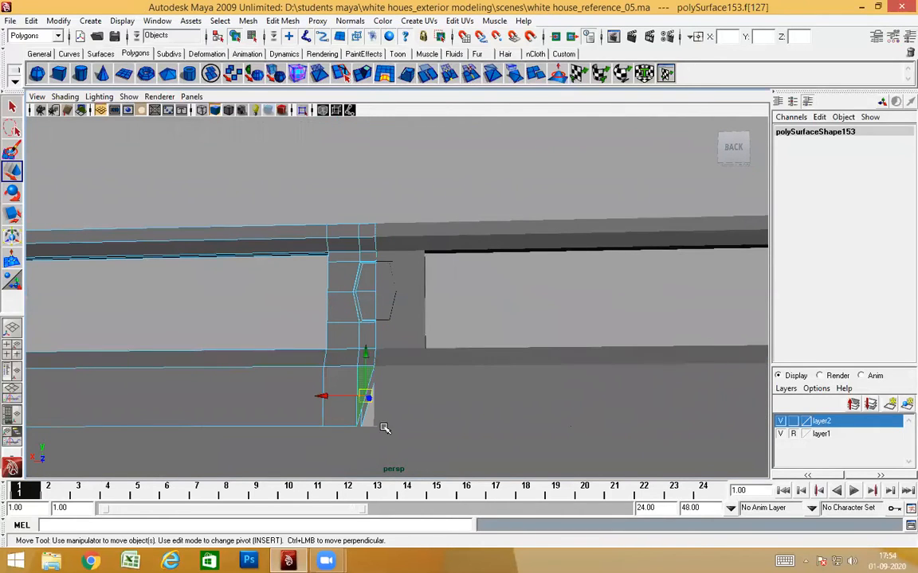
key(Delete)
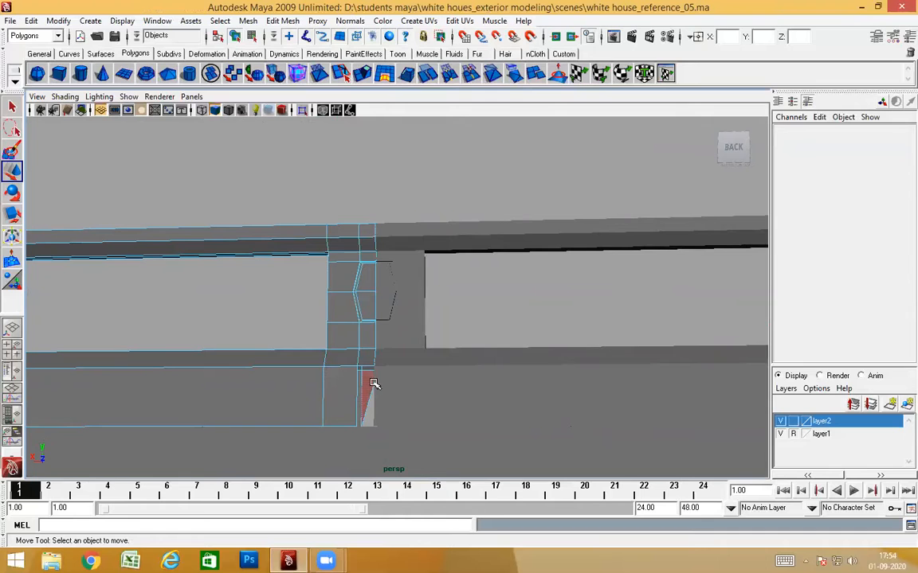
Try to duplicate and move the vertical border edge at the open end of the base, then undo it
alt+drag(334, 352, 418, 434)
alt+middle_drag(418, 434, 422, 363)
scroll(422, 363, up, 4)
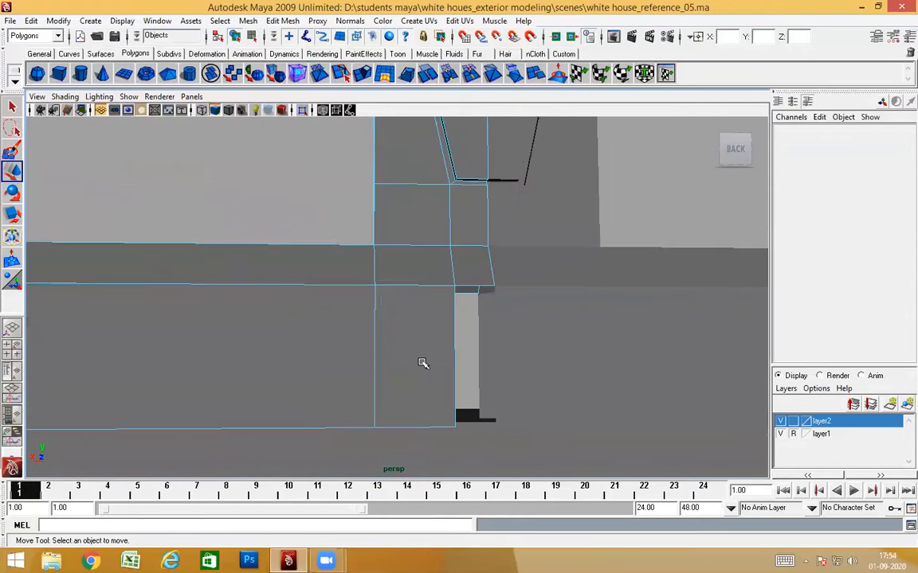
alt+drag(422, 362, 284, 337)
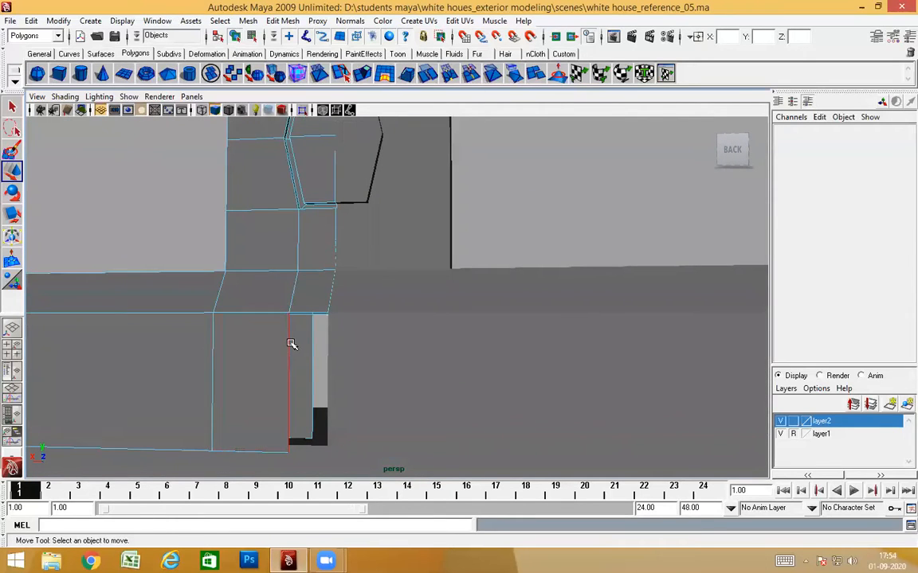
click(289, 343)
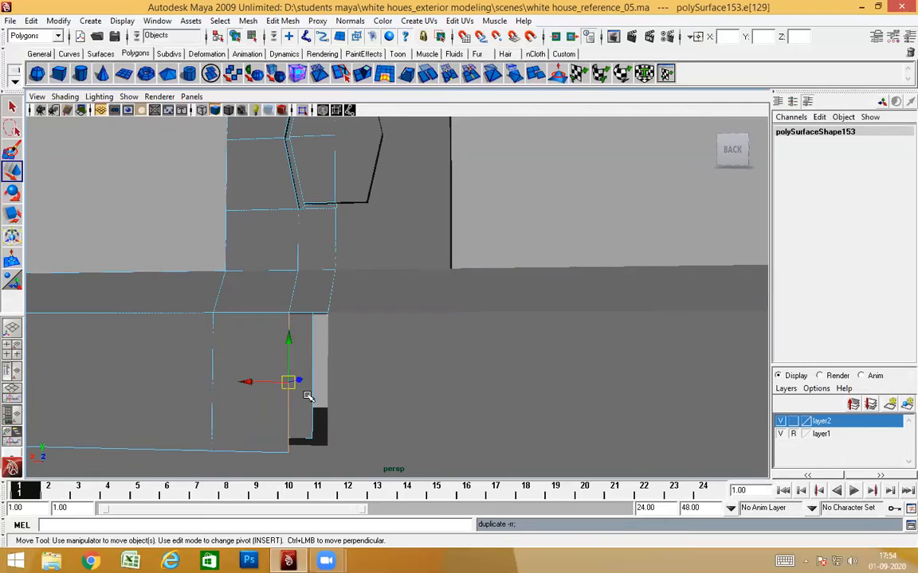
scroll(320, 388, down, 6)
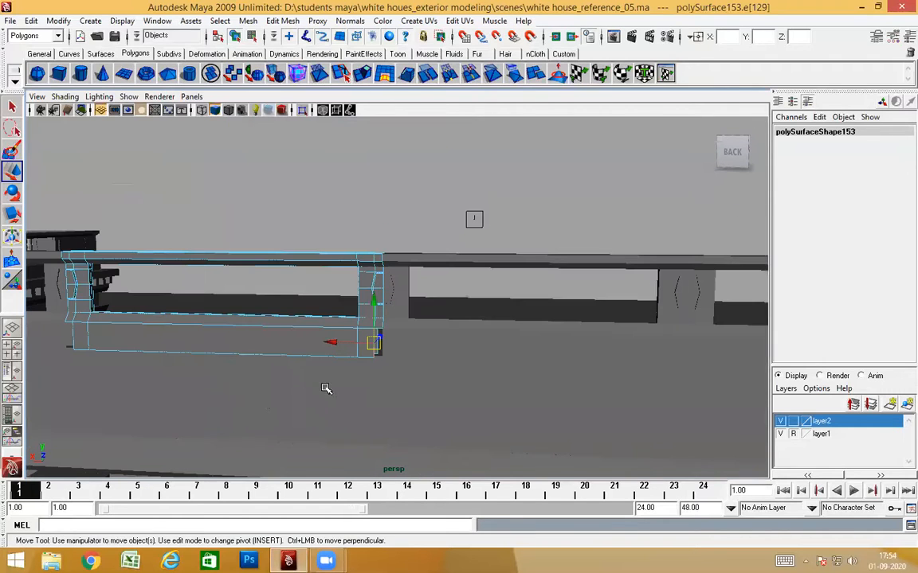
alt+drag(401, 364, 380, 363)
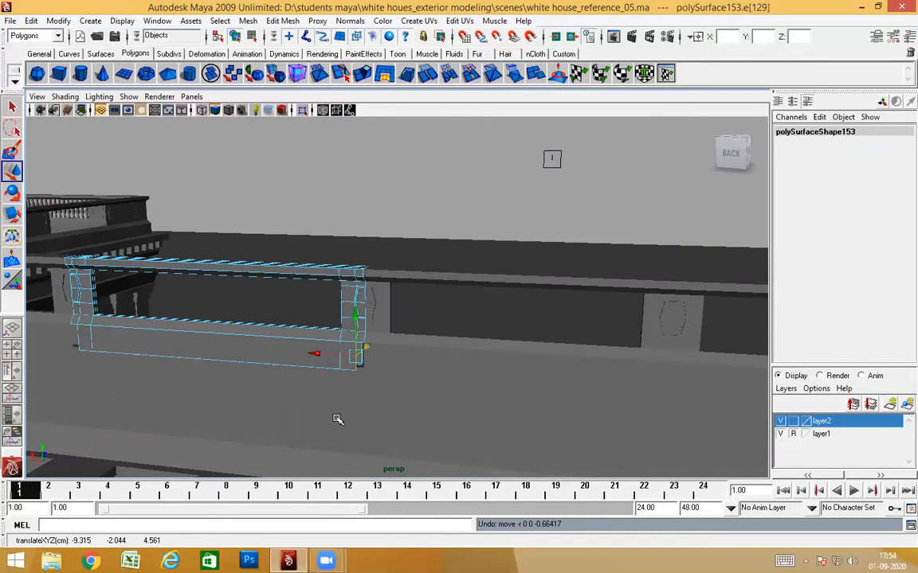
key(ctrl+d)
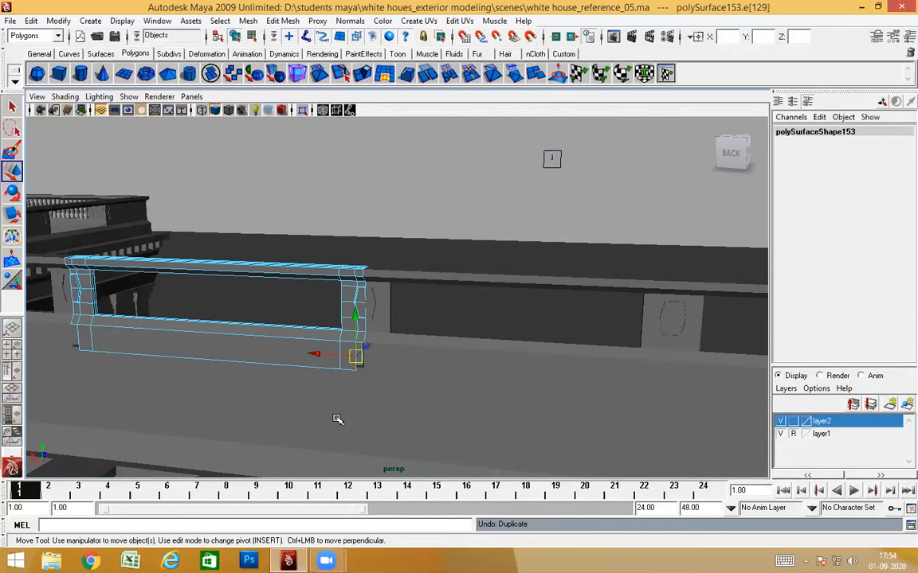
key(ctrl+z)
alt+drag(344, 420, 420, 404)
scroll(373, 369, up, 5)
alt+drag(372, 369, 339, 352)
alt+middle_drag(339, 352, 434, 355)
scroll(252, 358, up, 3)
alt+drag(273, 359, 351, 332)
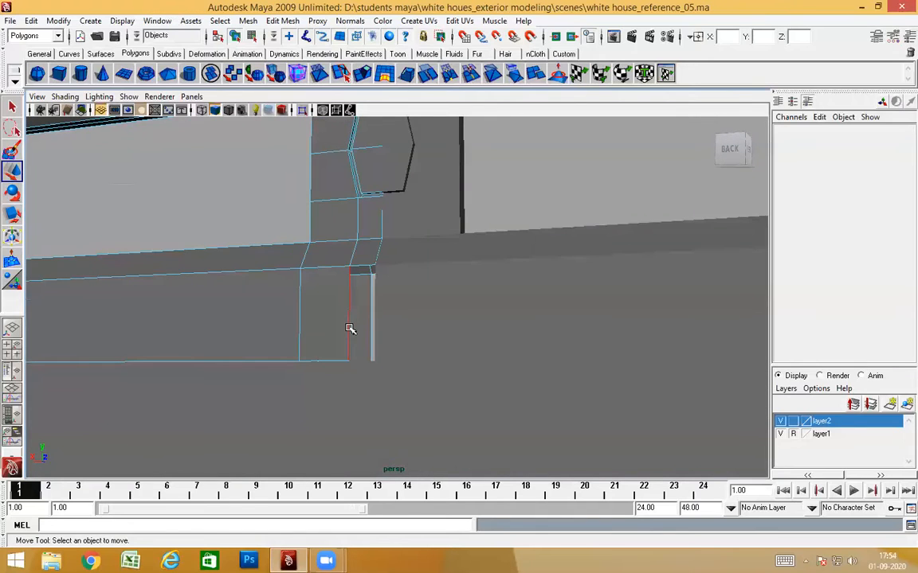
double_click(349, 327)
alt+drag(375, 387, 382, 330)
scroll(382, 391, down, 5)
Extrude the back vertical border edge of the railing panel's base to fill the gap below the post
right_drag(381, 327, 447, 231)
click(448, 186)
click(379, 314)
right_drag(385, 299, 381, 263)
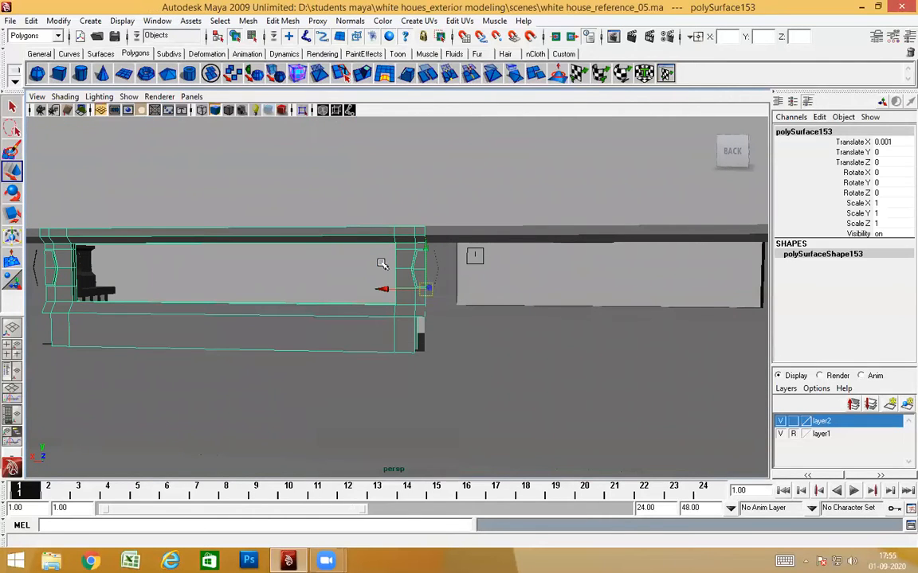
scroll(498, 323, up, 4)
alt+drag(472, 320, 451, 305)
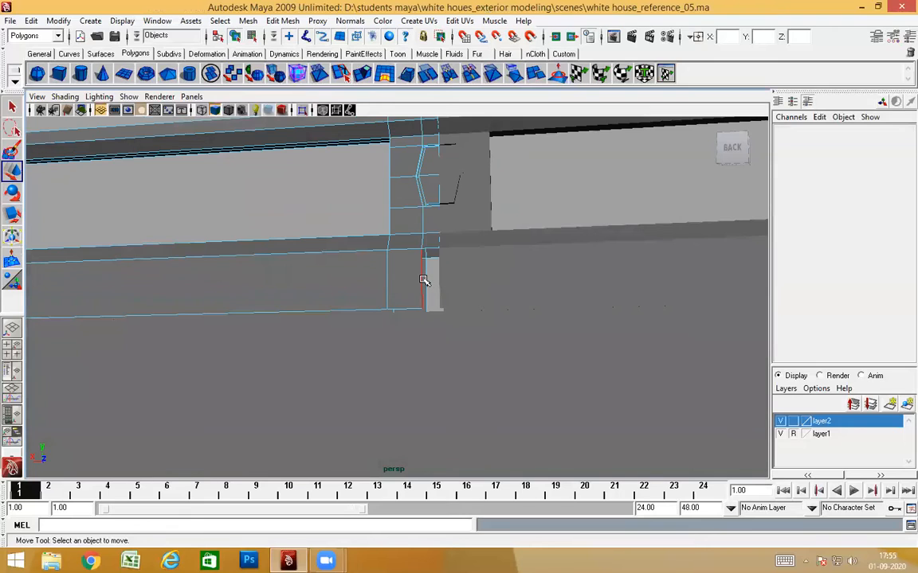
click(423, 280)
shift+right_drag(447, 312, 434, 341)
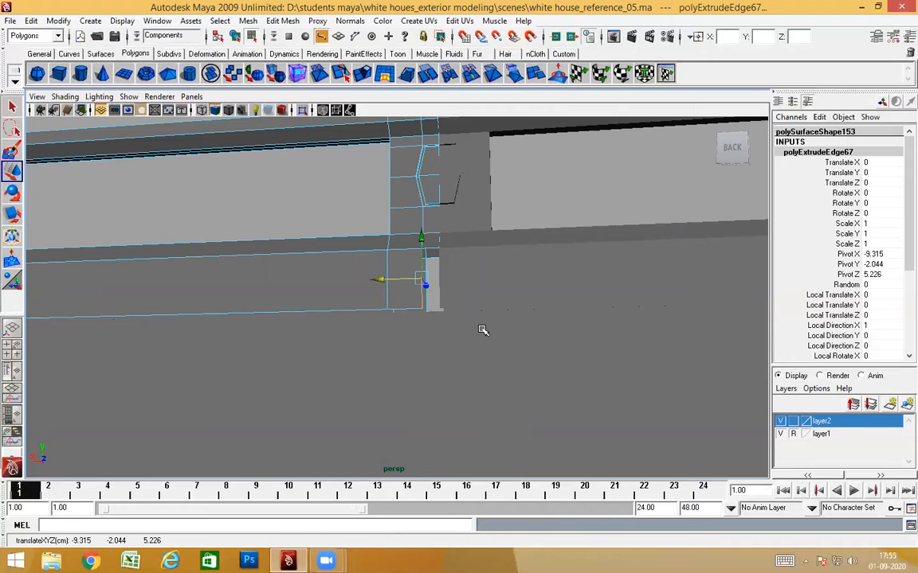
key(4)
mouse_move(466, 332)
alt+mouse_down()
mouse_move(485, 352)
mouse_move(487, 329)
alt+mouse_up()
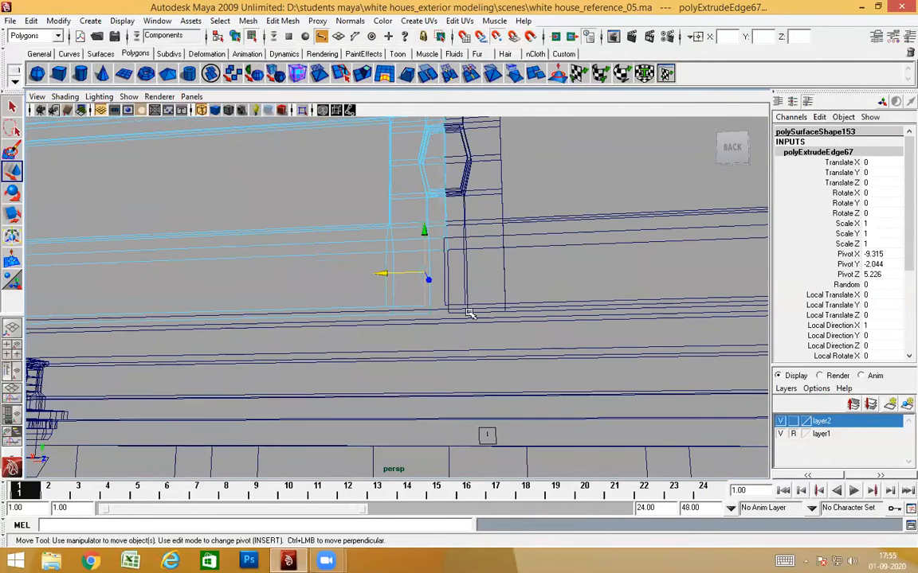
alt+drag(489, 322, 479, 331)
key(5)
Extrude the front vertical border edge at the same end of the base out to the post's outer edge
alt+right_drag(481, 342, 591, 351)
alt+drag(552, 352, 511, 356)
alt+middle_drag(319, 358, 388, 362)
alt+drag(386, 368, 262, 385)
alt+middle_drag(279, 374, 509, 352)
alt+right_drag(359, 358, 425, 361)
alt+drag(426, 361, 363, 356)
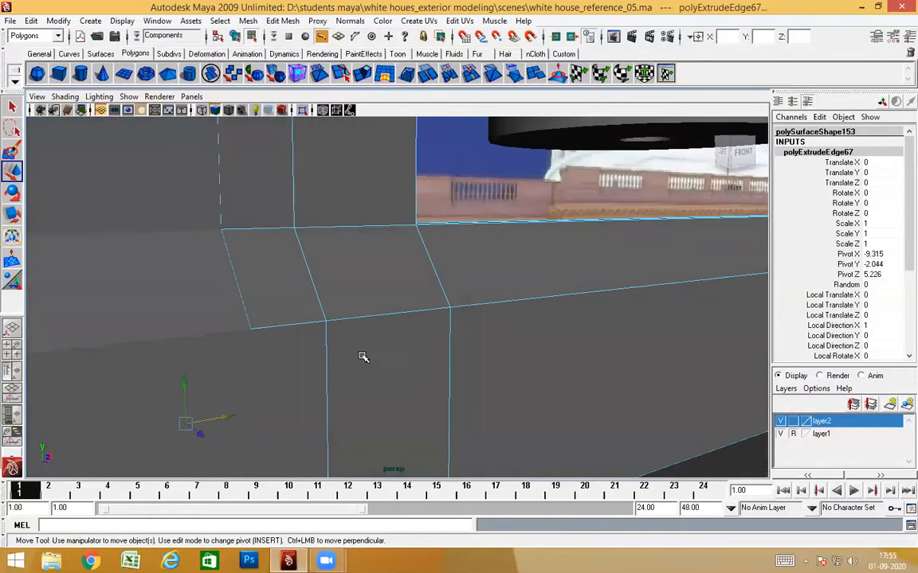
alt+right_drag(363, 356, 323, 342)
alt+drag(333, 347, 347, 331)
click(378, 318)
alt+drag(401, 355, 420, 358)
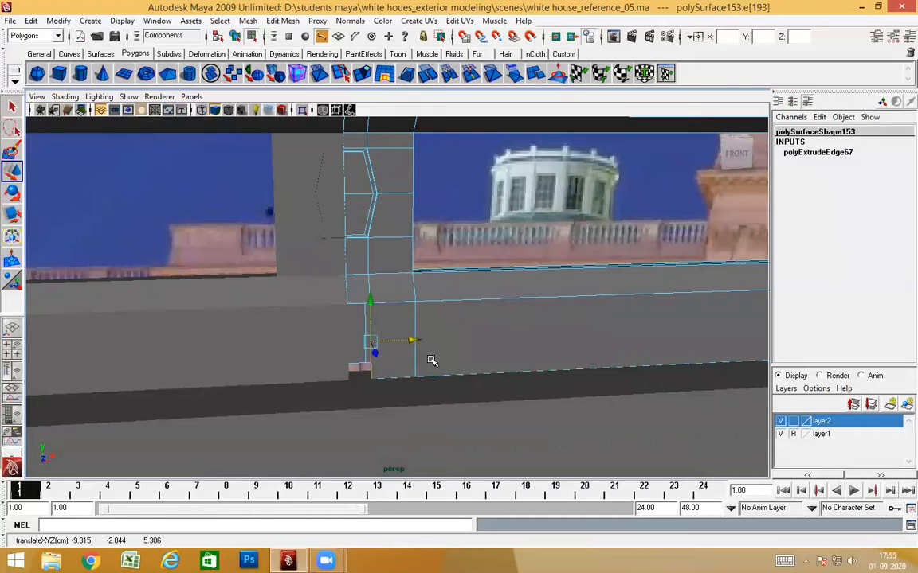
shift+right_drag(439, 335, 440, 360)
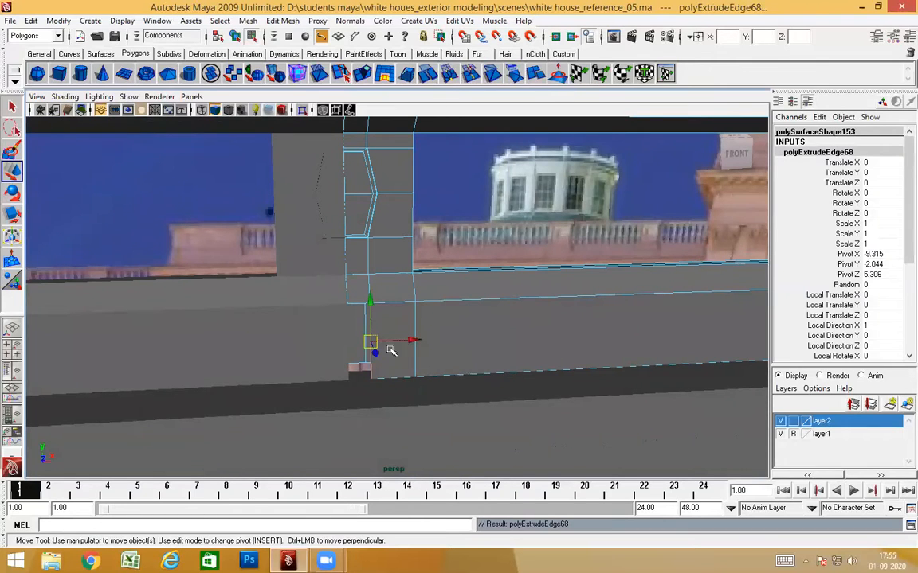
alt+drag(401, 340, 352, 394)
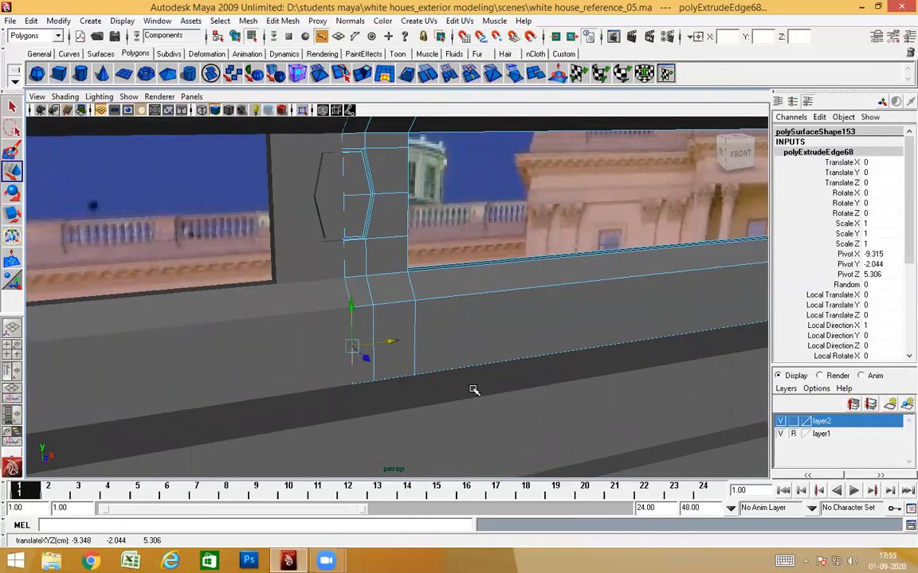
alt+drag(473, 389, 438, 390)
Merge the overlapping vertices around the rebuilt base corner, return to object mode and preview the panel smoothed
right_drag(440, 327, 516, 254)
click(465, 293)
right_click(466, 292)
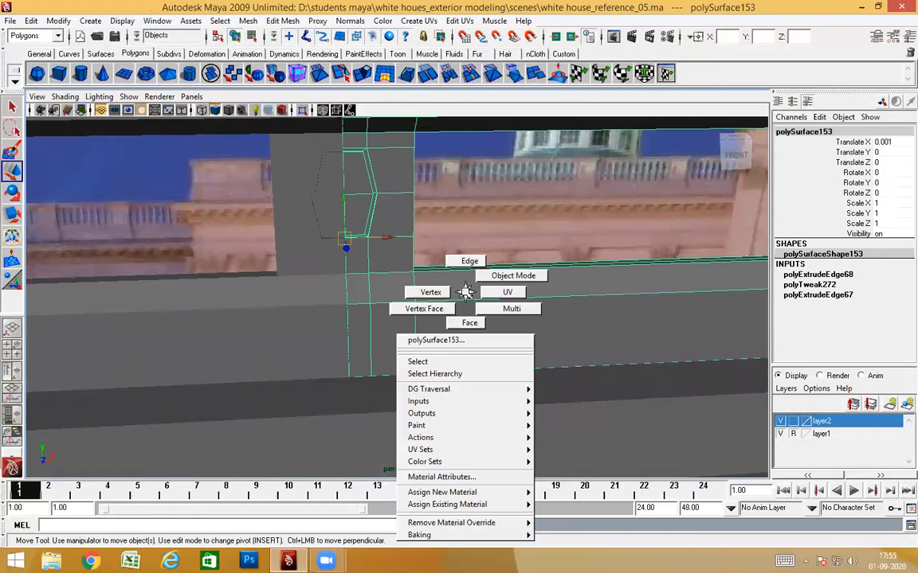
right_drag(466, 293, 431, 297)
alt+drag(433, 319, 443, 370)
shift+right_drag(457, 337, 510, 271)
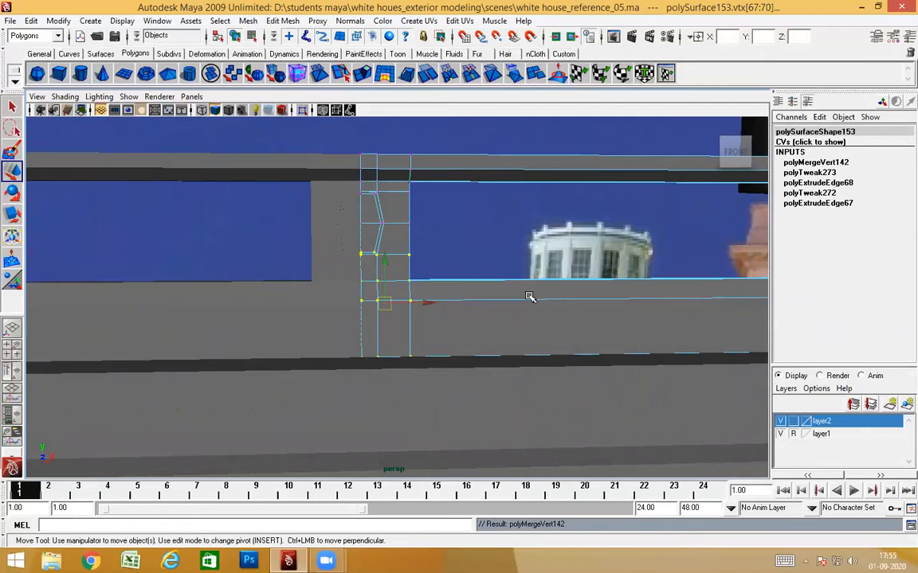
key(F8)
mouse_move(503, 391)
alt+mouse_down()
mouse_move(508, 405)
mouse_move(508, 395)
alt+mouse_up()
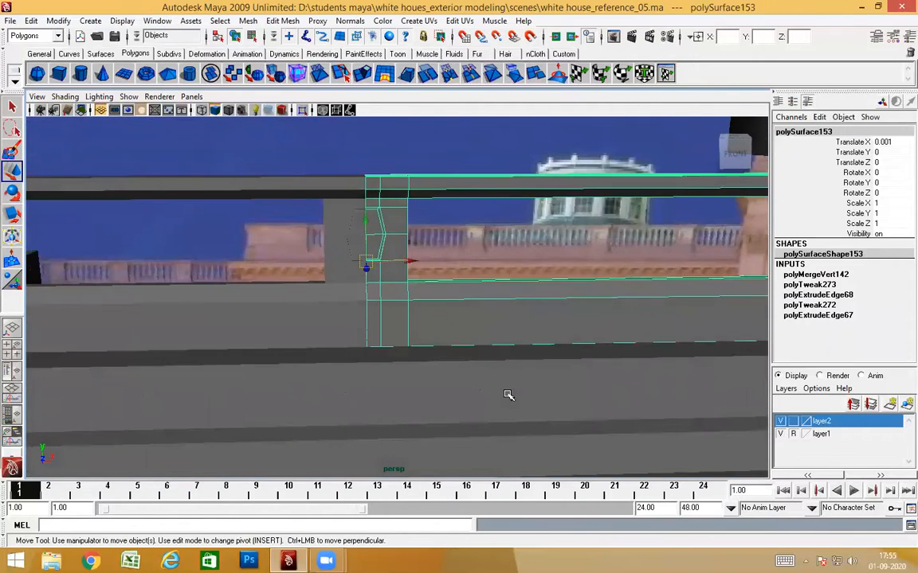
key(3)
key(1)
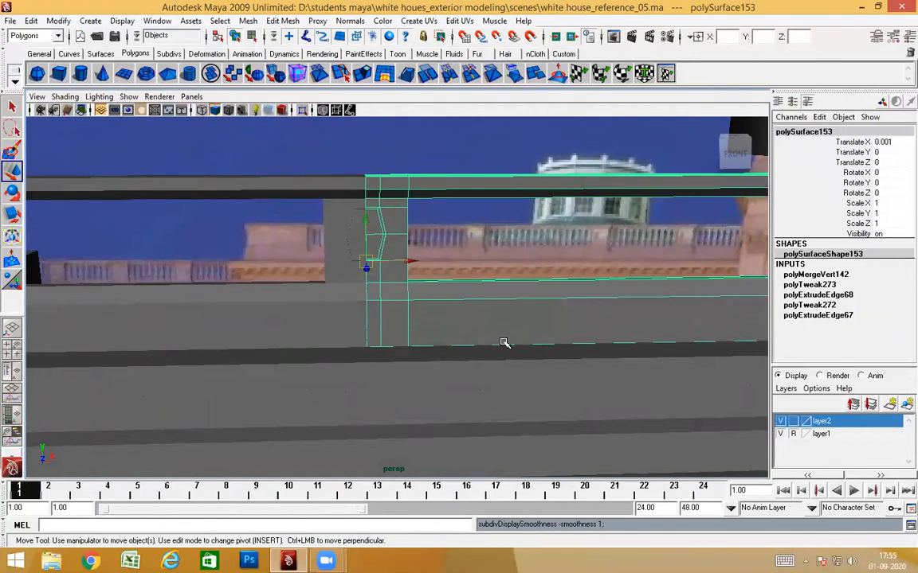
Extrude the front vertical border edge at the opposite end of the railing panel's base out to the post's outer edge
scroll(504, 344, down, 3)
alt+middle_drag(503, 344, 348, 351)
alt+drag(349, 351, 416, 348)
alt+middle_drag(462, 349, 390, 328)
scroll(390, 327, up, 2)
alt+drag(390, 327, 469, 375)
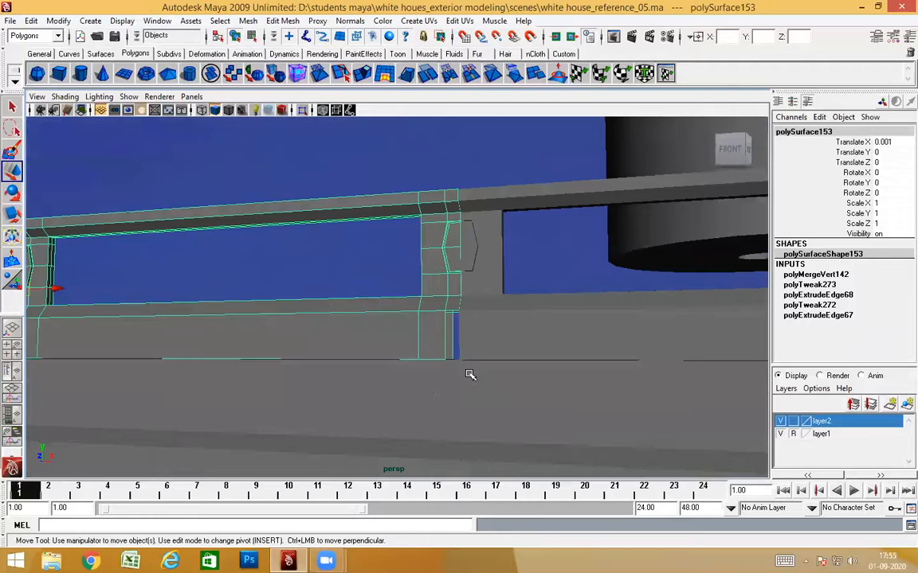
scroll(470, 374, up, 3)
alt+middle_drag(469, 374, 426, 324)
alt+drag(426, 324, 448, 351)
scroll(384, 309, up, 1)
scroll(384, 308, up, 1)
right_drag(385, 308, 392, 285)
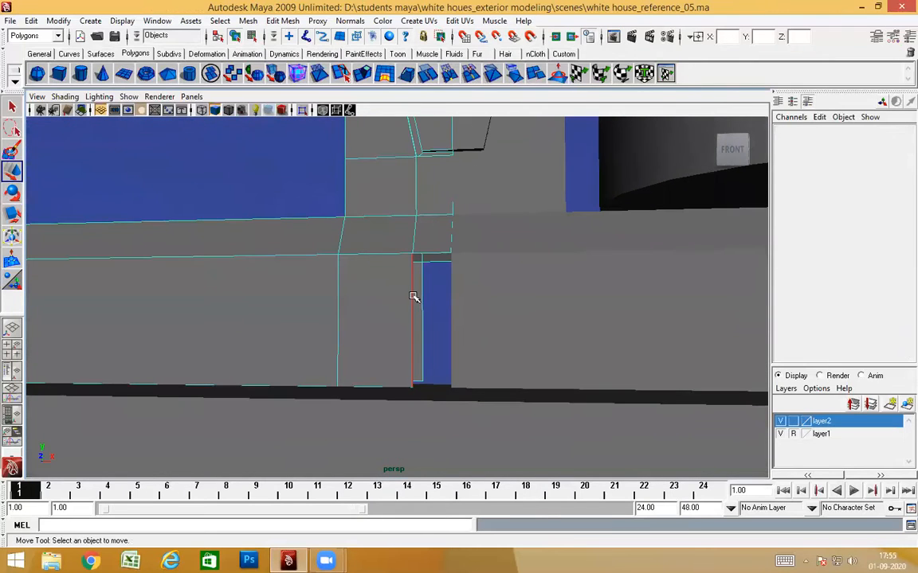
click(414, 313)
shift+right_drag(378, 328, 377, 354)
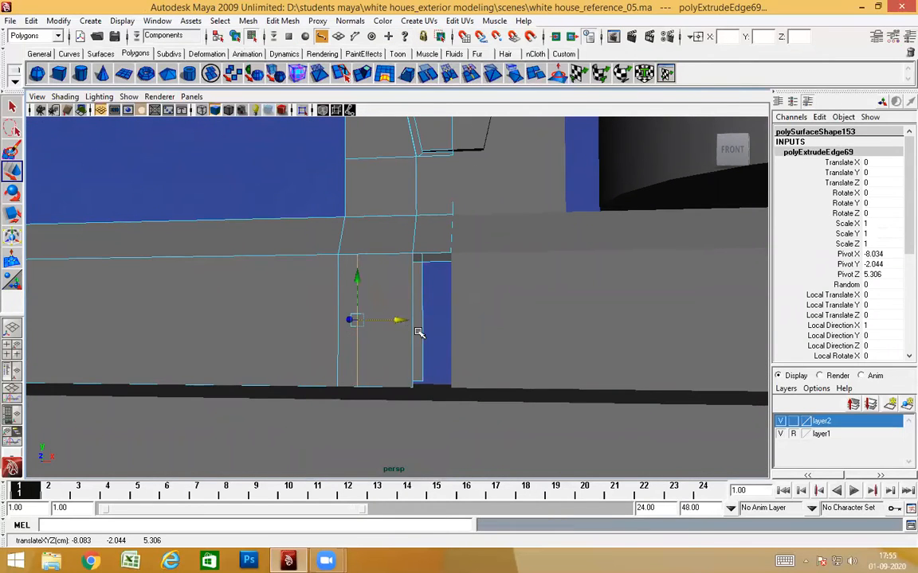
middle_drag(452, 251, 452, 248)
Extrude the back vertical border edge at that same end of the base to fill the gap below the post
alt+drag(507, 367, 227, 360)
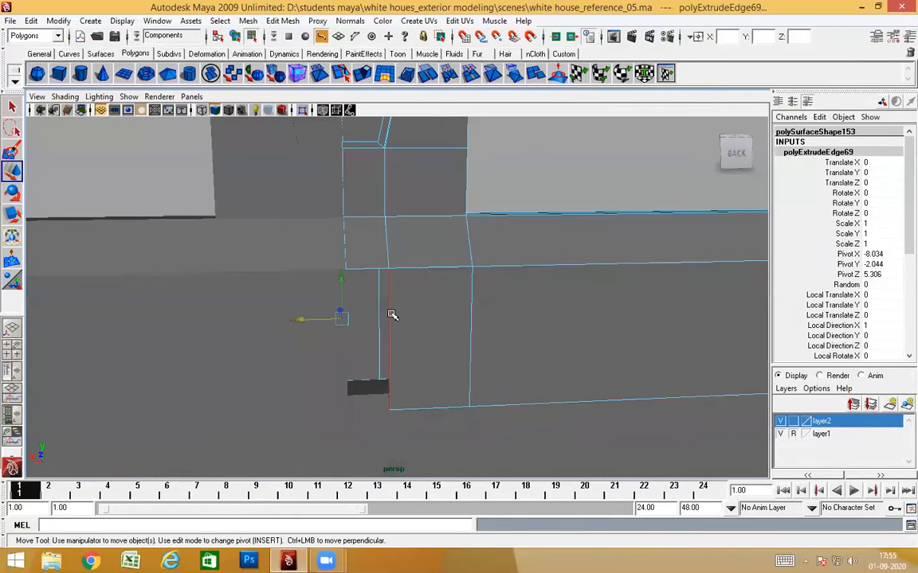
click(390, 317)
shift+right_drag(407, 368, 408, 389)
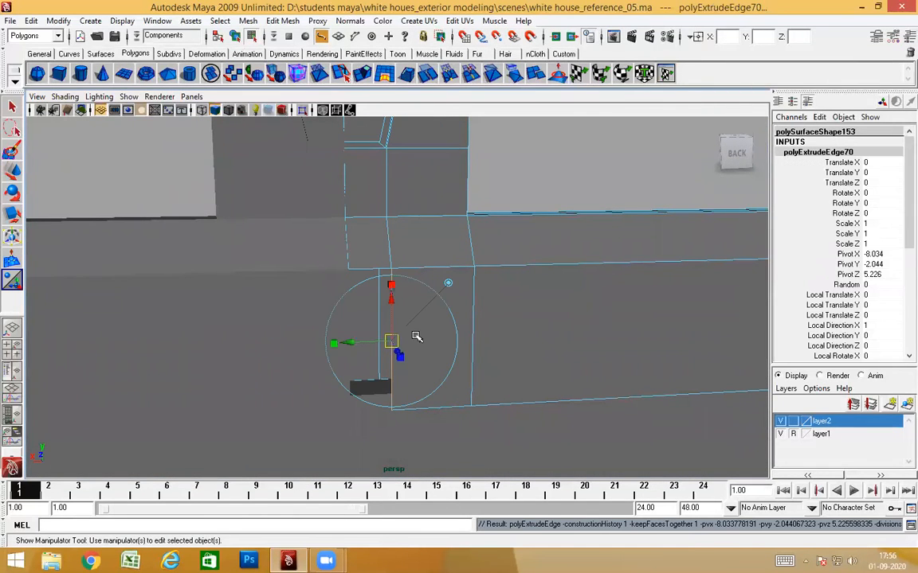
alt+drag(363, 344, 305, 273)
middle_drag(311, 264, 310, 267)
Merge the overlapping vertices around the rebuilt base end of the post and return to object mode
alt+drag(372, 331, 454, 311)
alt+right_drag(454, 311, 401, 299)
alt+drag(417, 358, 419, 353)
drag(297, 250, 511, 399)
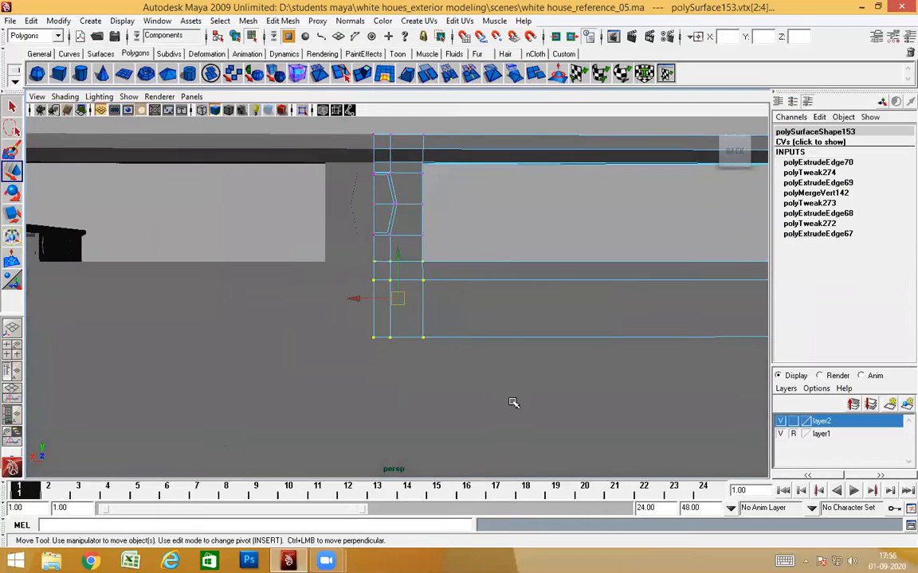
shift+right_drag(450, 302, 468, 244)
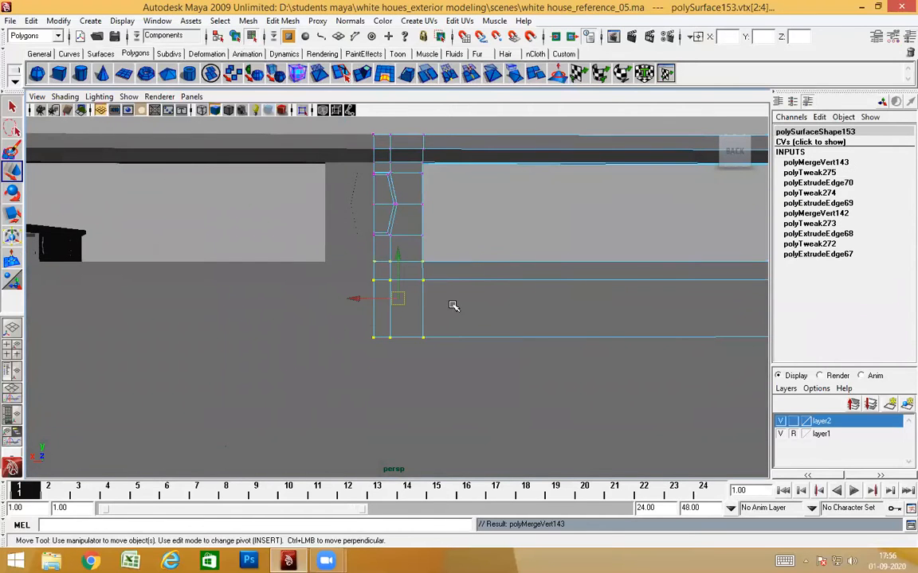
key(F8)
Delete the surplus lengthwise edge loops from the top rail of this railing panel and return to object mode
alt+right_drag(544, 343, 495, 350)
alt+middle_drag(558, 319, 412, 354)
alt+drag(412, 354, 336, 358)
alt+right_drag(336, 358, 405, 340)
alt+drag(406, 340, 426, 317)
alt+right_drag(426, 317, 502, 293)
key(F10)
click(439, 287)
alt+drag(502, 293, 402, 386)
alt+drag(446, 305, 501, 365)
click(430, 301)
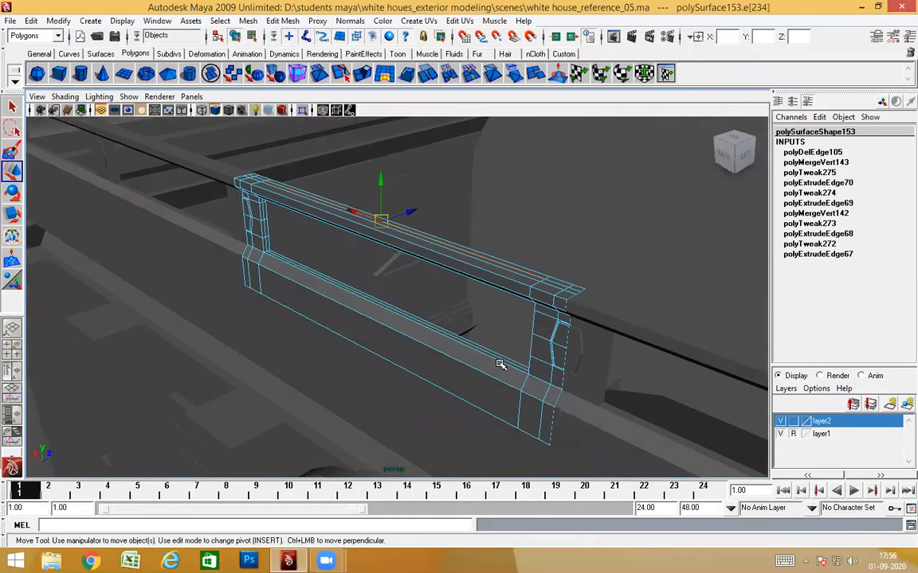
key(Delete)
alt+drag(409, 363, 440, 348)
key(F8)
Delete the surplus lengthwise edge loops along the top rail of the neighbouring front railing panel, polySurface150
alt+drag(512, 291, 403, 379)
click(343, 309)
alt+drag(343, 309, 745, 415)
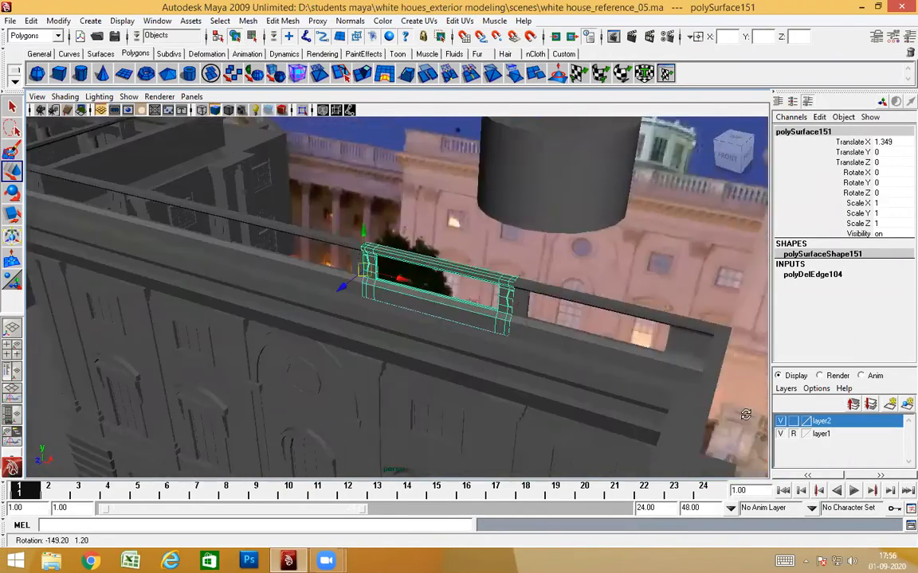
alt+middle_drag(745, 415, 350, 401)
alt+drag(350, 402, 375, 319)
click(449, 336)
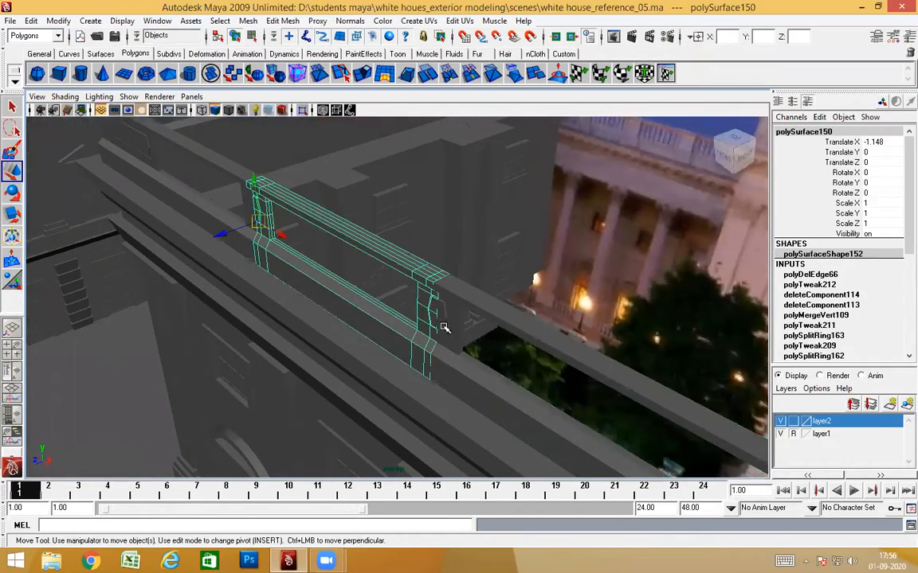
alt+middle_drag(443, 328, 424, 389)
scroll(381, 318, up, 3)
alt+drag(382, 330, 379, 313)
right_drag(377, 291, 366, 295)
click(367, 290)
ctrl+right_drag(307, 297, 365, 310)
alt+drag(391, 284, 308, 333)
click(415, 303)
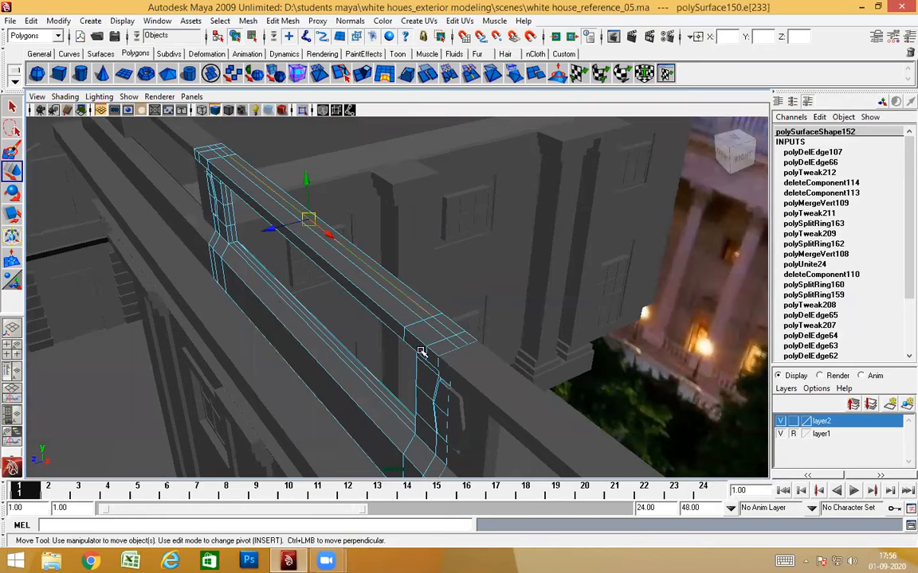
key(Delete)
right_drag(426, 300, 458, 284)
Inspect the corner railing piece, its adjoining open railing section and the parapet around the building wings
click(410, 349)
alt+drag(409, 352, 489, 348)
alt+middle_drag(489, 348, 558, 430)
alt+drag(558, 430, 449, 318)
click(448, 318)
alt+right_drag(449, 318, 479, 409)
alt+drag(480, 409, 359, 277)
key(w)
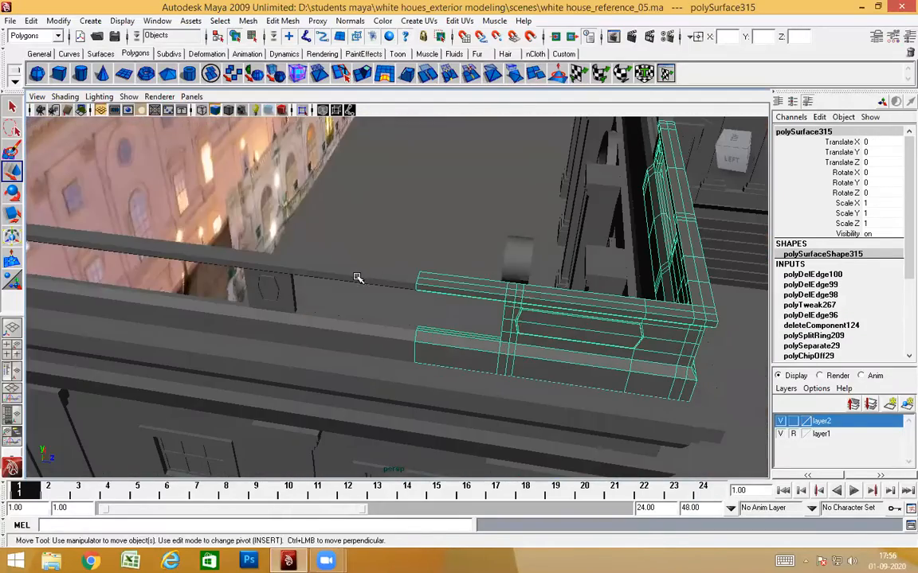
click(353, 277)
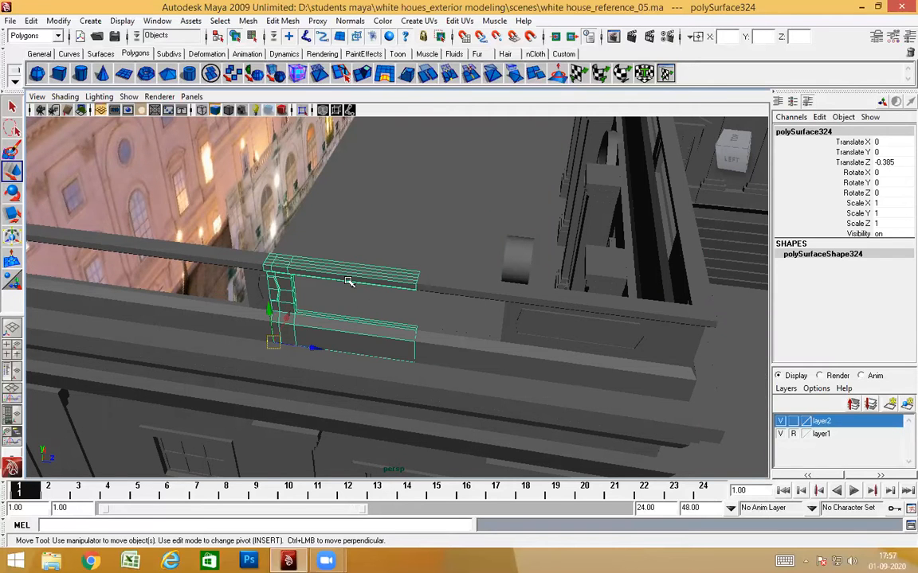
alt+drag(402, 280, 307, 268)
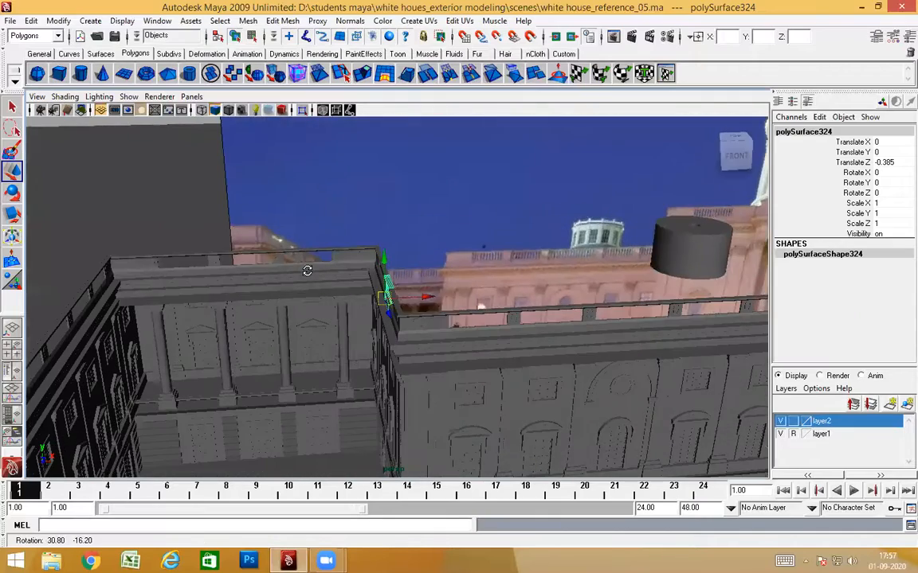
alt+drag(436, 320, 243, 300)
click(200, 244)
alt+drag(308, 336, 539, 325)
scroll(422, 313, up, 3)
alt+drag(532, 397, 367, 326)
alt+middle_drag(367, 326, 445, 339)
alt+drag(445, 339, 468, 335)
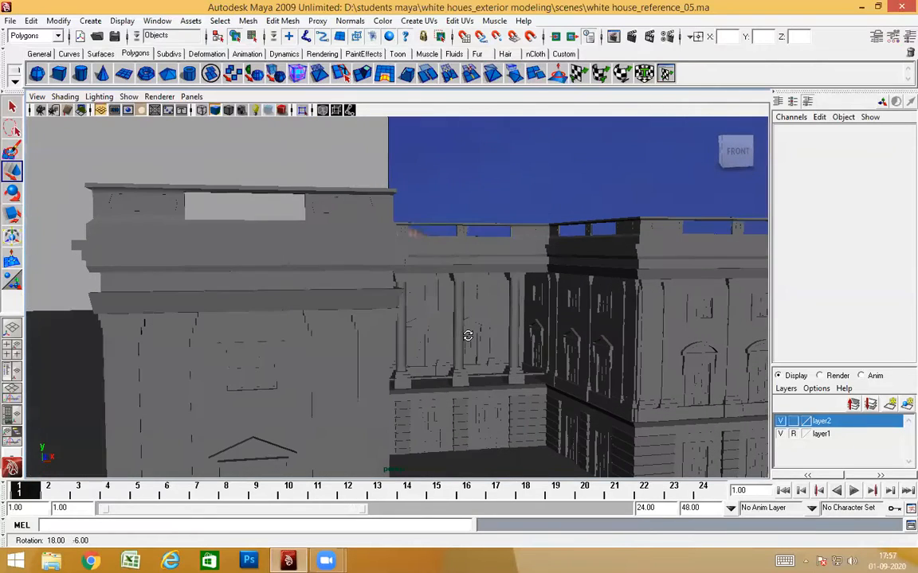
alt+drag(362, 268, 295, 219)
scroll(561, 283, down, 5)
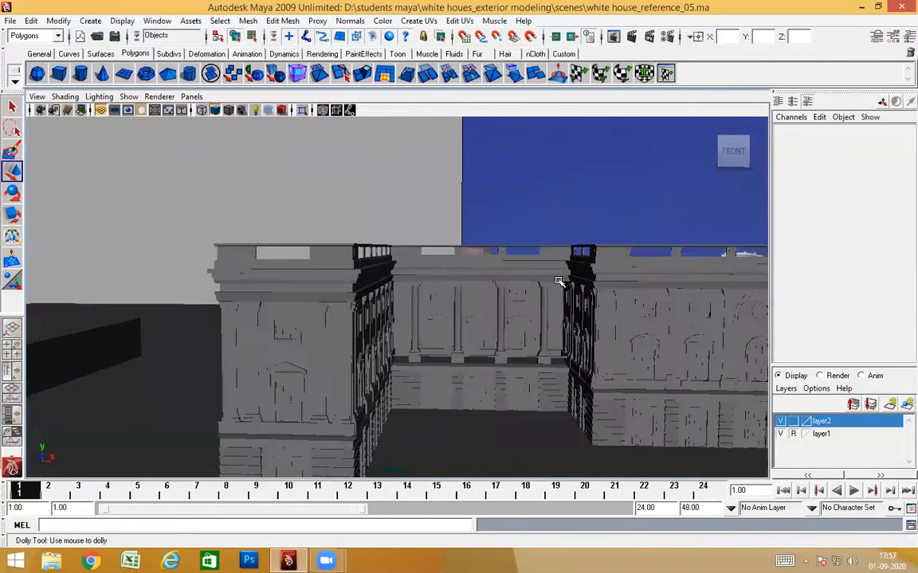
Move the vertices of the inner post on the projecting wing's end parapet to line up with the pilaster below, using its base edge as pivot
alt+middle_drag(659, 256, 725, 239)
scroll(348, 264, up, 7)
alt+middle_drag(431, 259, 434, 314)
alt+drag(434, 314, 393, 238)
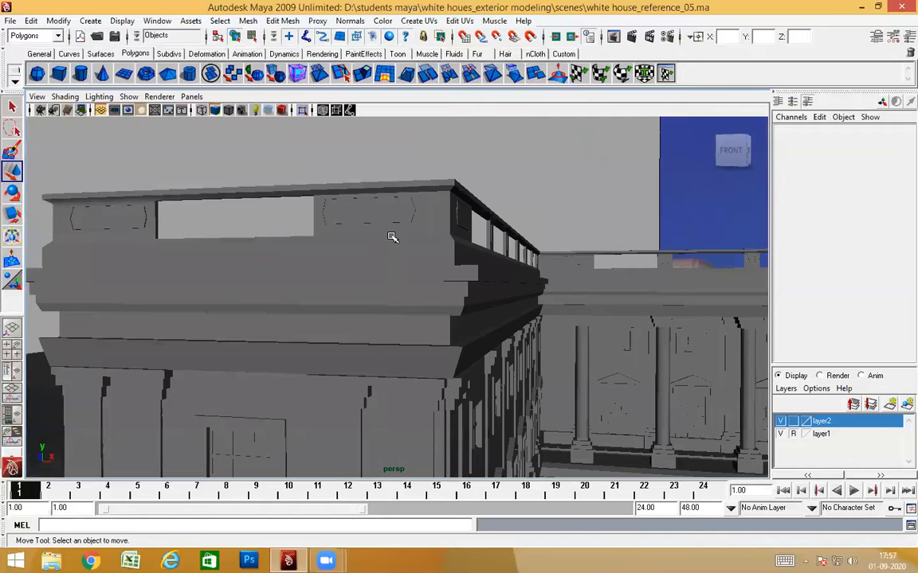
click(382, 231)
right_drag(372, 226, 331, 223)
alt+drag(350, 211, 537, 257)
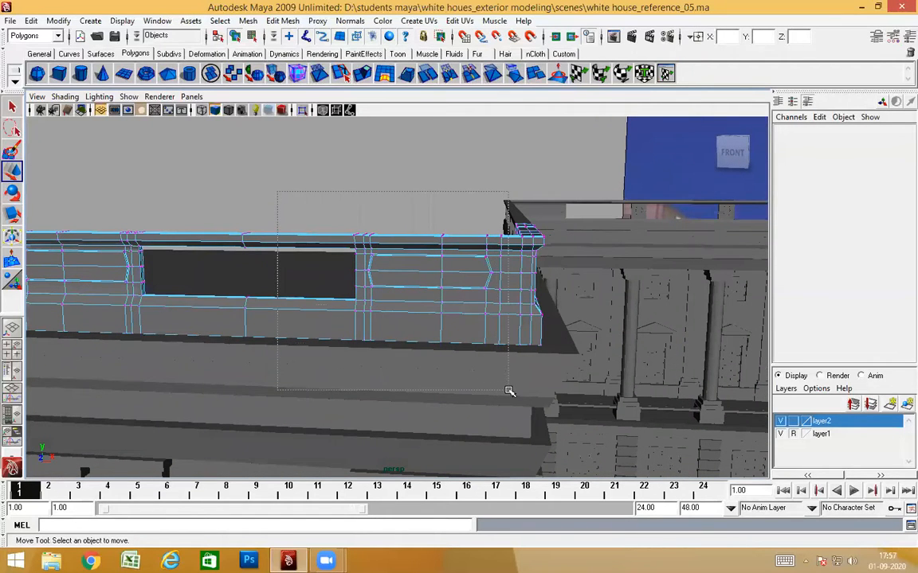
drag(509, 391, 511, 392)
alt+drag(510, 392, 387, 392)
key(Insert)
middle_click(316, 310)
key(Insert)
click(352, 313)
alt+drag(451, 387, 330, 253)
scroll(491, 359, up, 5)
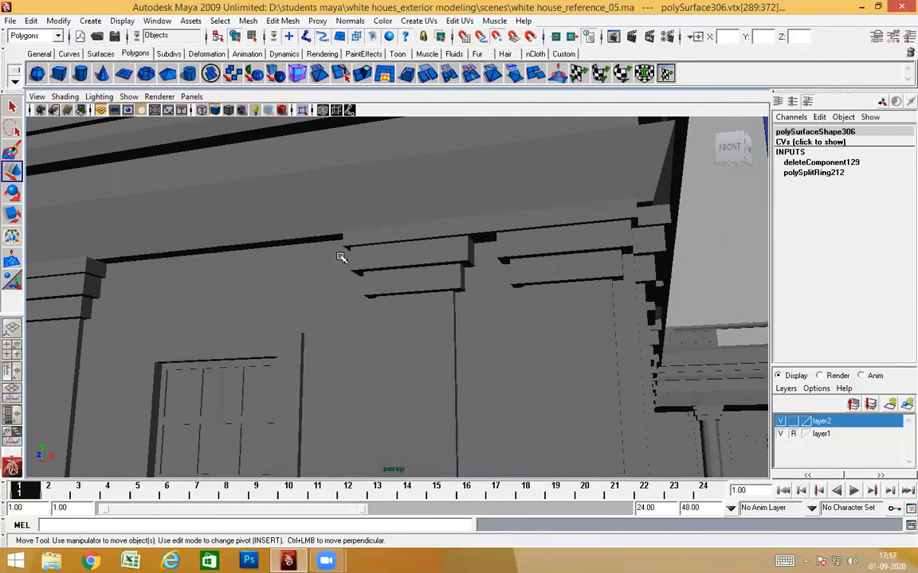
middle_drag(343, 244, 343, 250)
scroll(343, 251, down, 5)
alt+drag(343, 251, 399, 318)
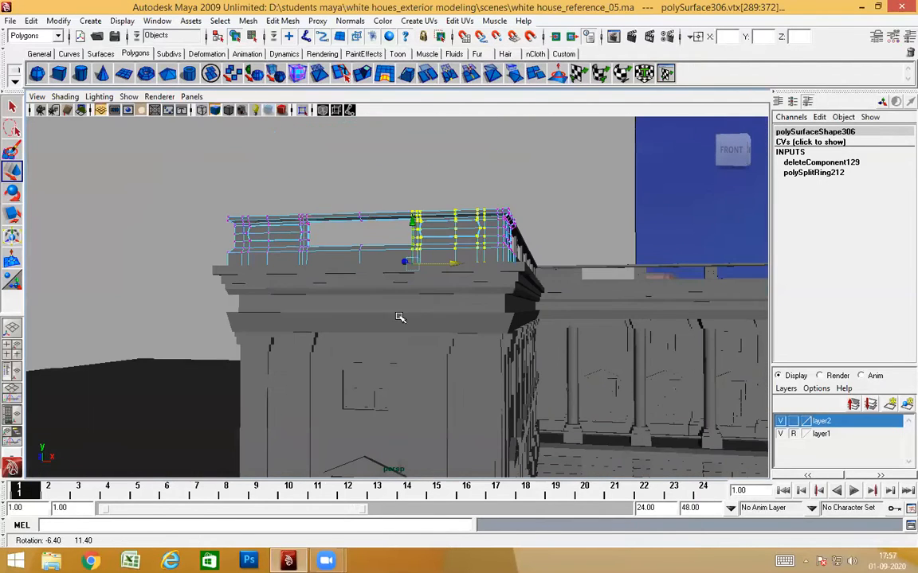
click(495, 168)
Move the outer post's vertices on the same end parapet to align with the pilaster below, pivoting on its base edge, and return to object mode
alt+drag(315, 244, 293, 279)
scroll(294, 279, up, 5)
scroll(294, 279, up, 1)
alt+middle_drag(476, 207, 559, 172)
click(368, 200)
alt+drag(440, 282, 462, 284)
right_click(444, 189)
right_drag(444, 189, 407, 189)
scroll(405, 213, down, 4)
alt+drag(421, 236, 419, 209)
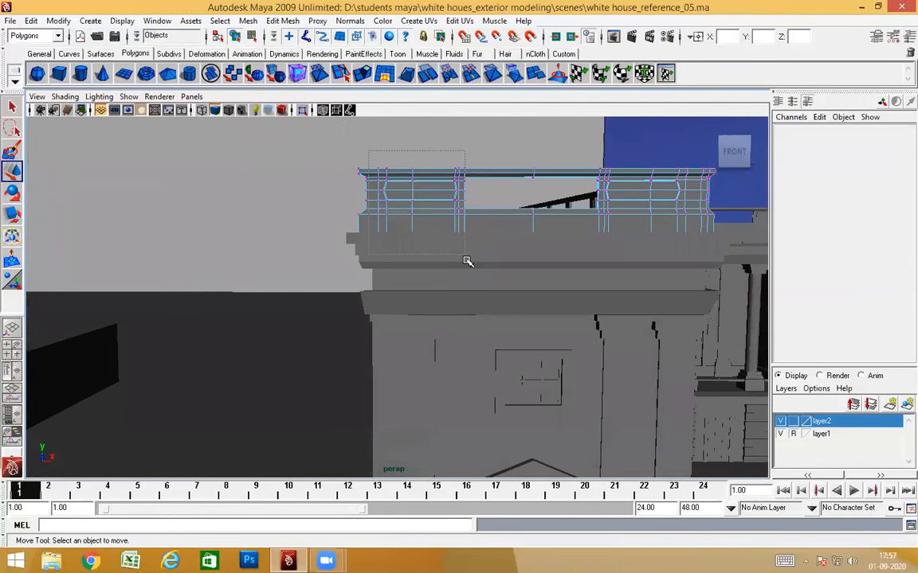
drag(472, 273, 473, 274)
mouse_move(473, 274)
alt+mouse_down()
mouse_move(488, 284)
mouse_move(559, 284)
mouse_move(411, 276)
mouse_move(488, 276)
alt+mouse_up()
alt+right_drag(487, 276, 585, 277)
alt+middle_drag(478, 275, 374, 275)
alt+drag(374, 275, 390, 283)
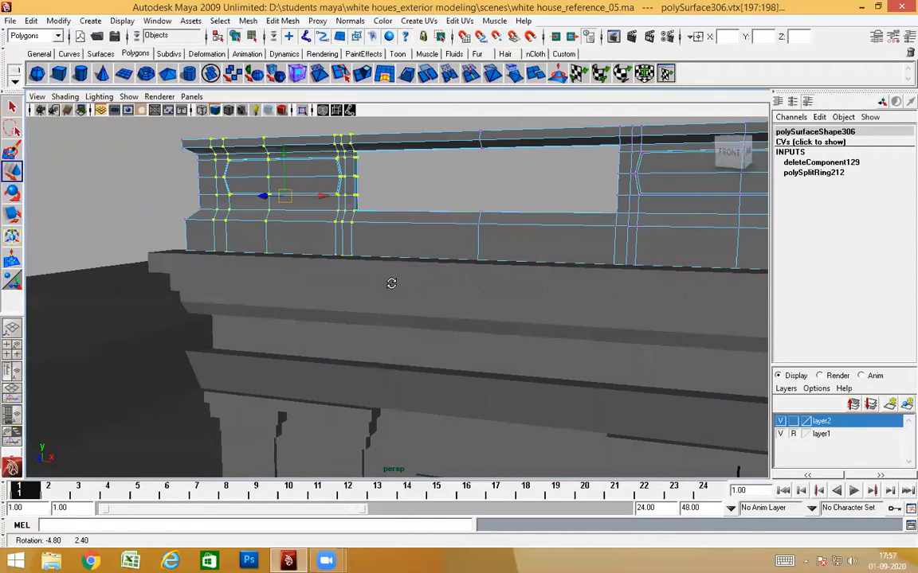
key(Insert)
middle_drag(352, 256, 353, 253)
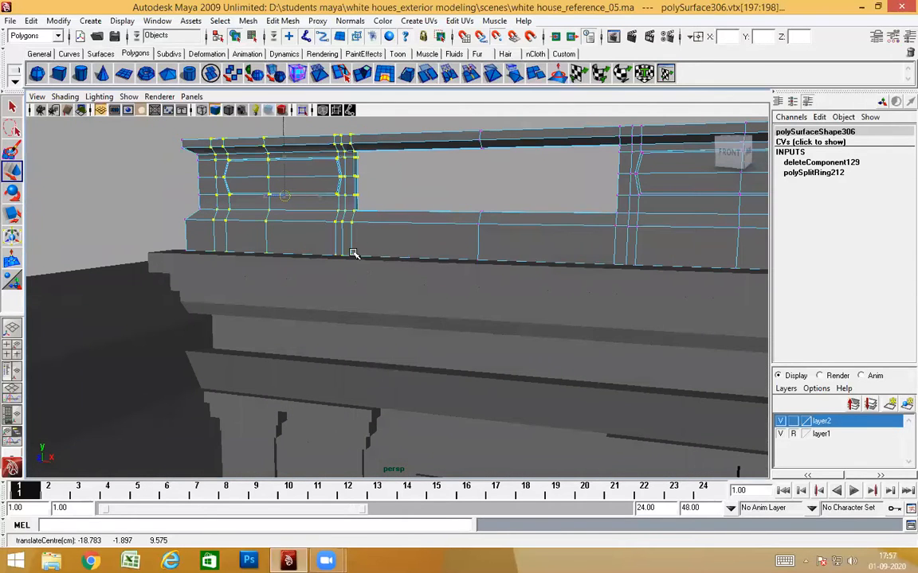
key(Insert)
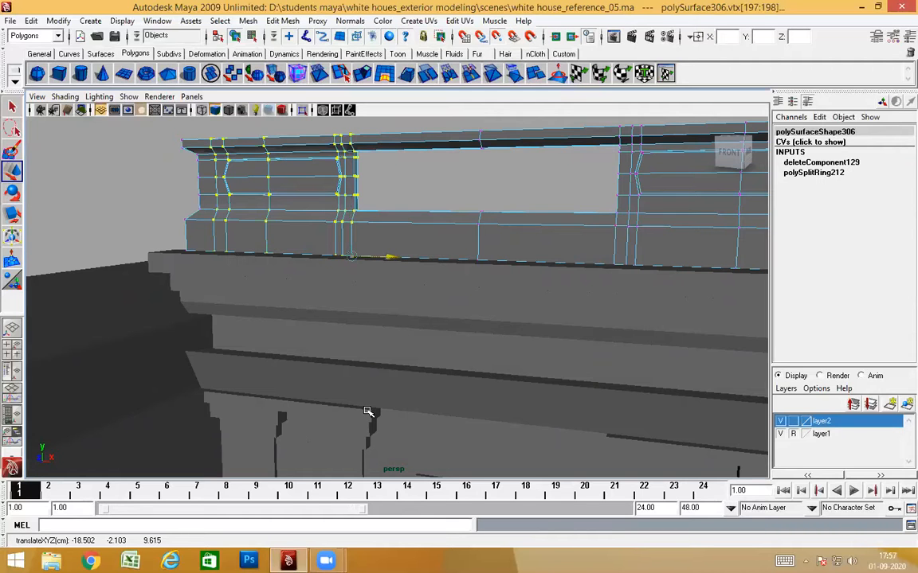
middle_drag(368, 411, 371, 413)
alt+right_drag(520, 426, 538, 311)
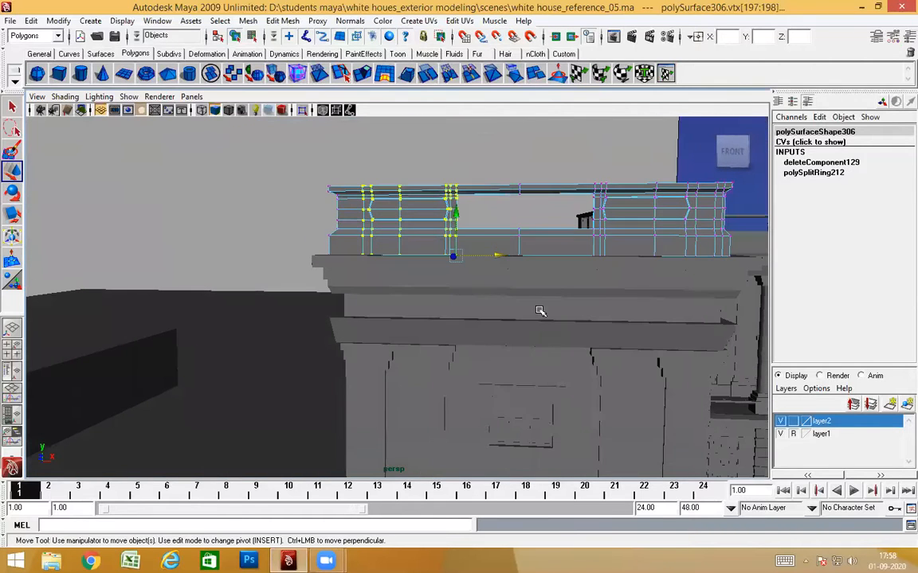
right_drag(533, 250, 567, 233)
alt+drag(577, 251, 448, 284)
alt+middle_drag(447, 285, 406, 343)
alt+drag(450, 358, 390, 327)
click(365, 162)
Examine the glazing grid of the arched window on the central facade up close without smoothing
alt+right_drag(390, 326, 406, 344)
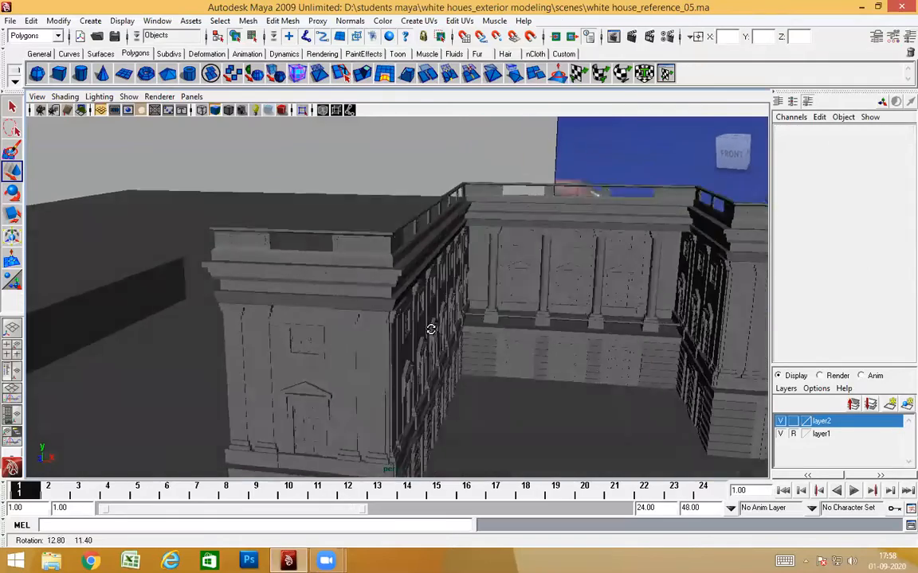
alt+drag(406, 344, 384, 330)
alt+middle_drag(384, 306, 297, 303)
alt+drag(297, 303, 644, 372)
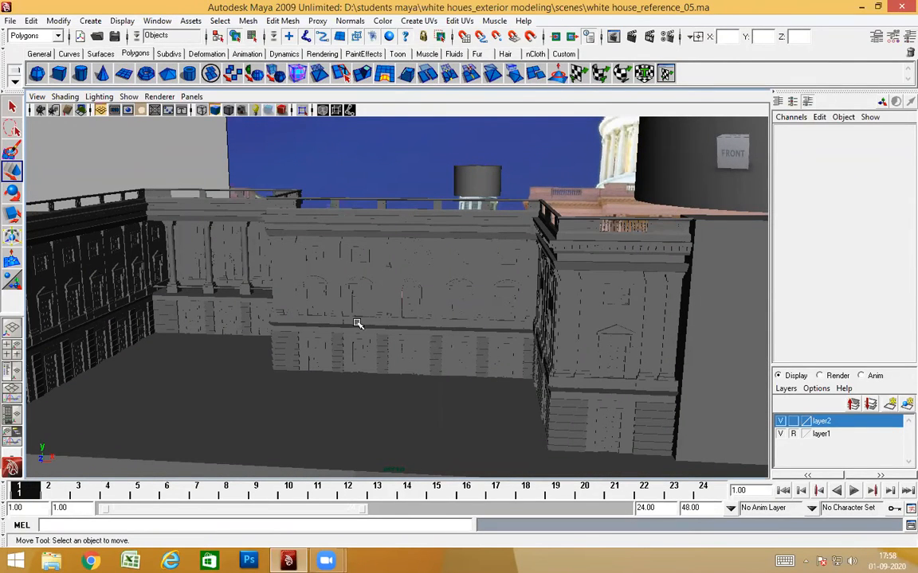
click(414, 300)
key(f)
mouse_move(446, 342)
alt+mouse_down()
mouse_move(420, 328)
mouse_move(417, 313)
mouse_move(442, 346)
alt+mouse_up()
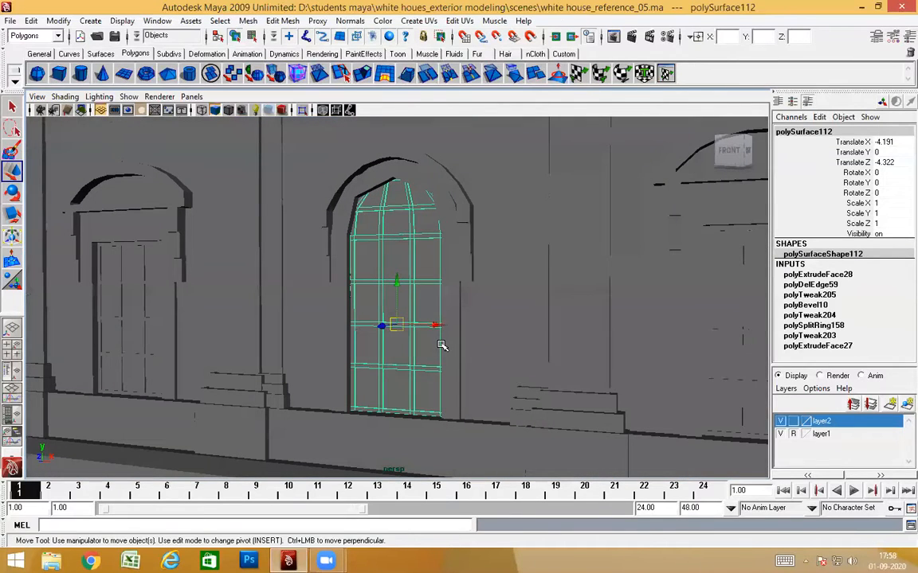
key(1)
alt+drag(373, 336, 260, 340)
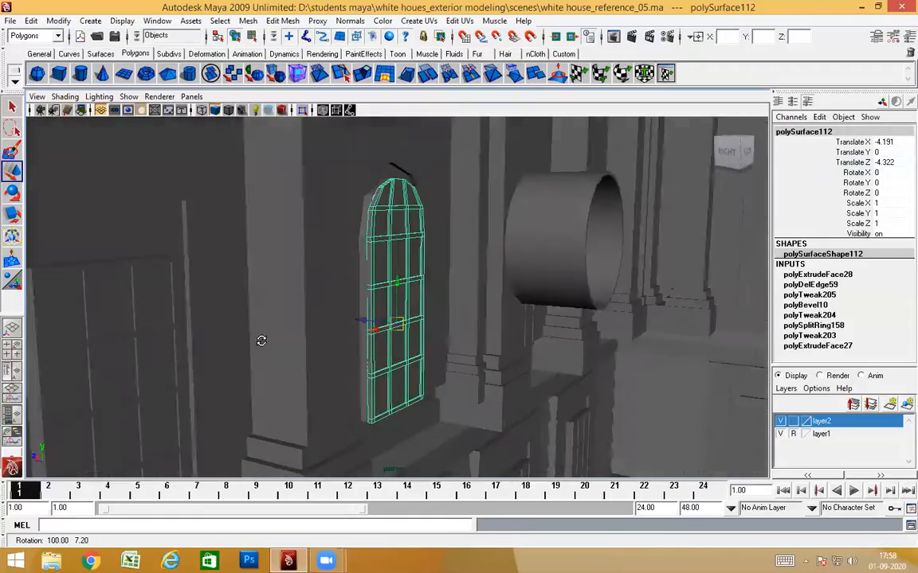
scroll(380, 302, up, 3)
alt+drag(380, 303, 439, 322)
scroll(562, 278, down, 4)
scroll(441, 293, down, 8)
click(245, 162)
alt+drag(349, 276, 552, 235)
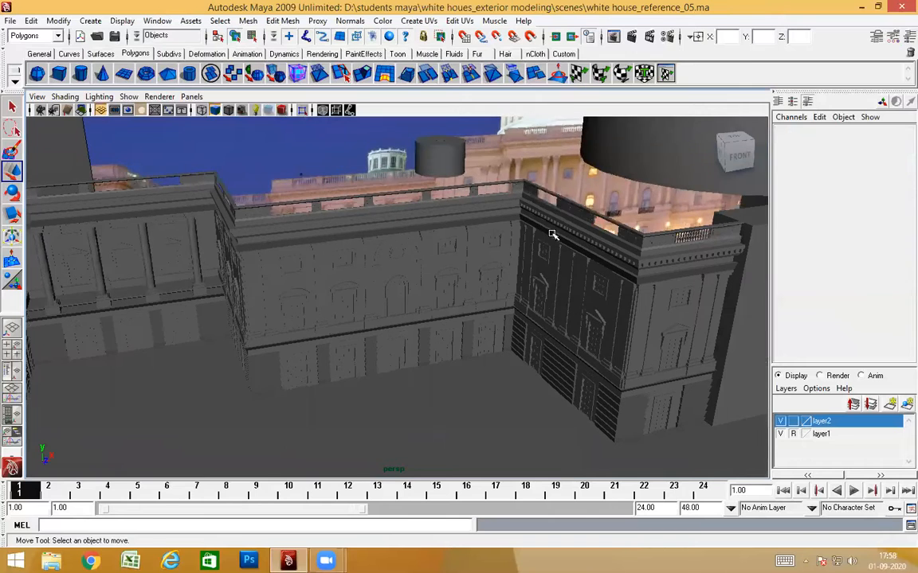
Review the whole building from several angles, checking the wings, facades and finished parapet against the reference image
scroll(467, 321, down, 3)
alt+drag(439, 324, 416, 310)
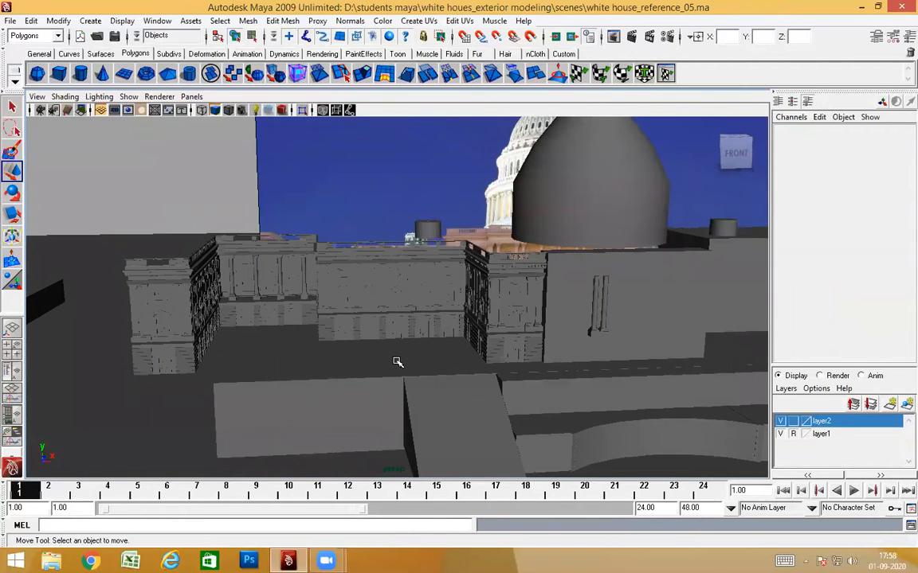
scroll(362, 363, up, 3)
alt+middle_drag(291, 352, 526, 367)
scroll(542, 368, up, 3)
alt+drag(542, 370, 556, 326)
scroll(400, 342, down, 4)
alt+middle_drag(556, 326, 374, 297)
alt+drag(374, 297, 390, 229)
alt+middle_drag(392, 260, 498, 262)
alt+drag(478, 263, 416, 274)
alt+drag(396, 226, 399, 313)
alt+middle_drag(422, 289, 566, 382)
scroll(261, 304, up, 3)
scroll(262, 305, up, 2)
alt+drag(284, 325, 287, 246)
alt+drag(372, 341, 340, 365)
alt+drag(311, 289, 519, 348)
alt+drag(293, 271, 673, 331)
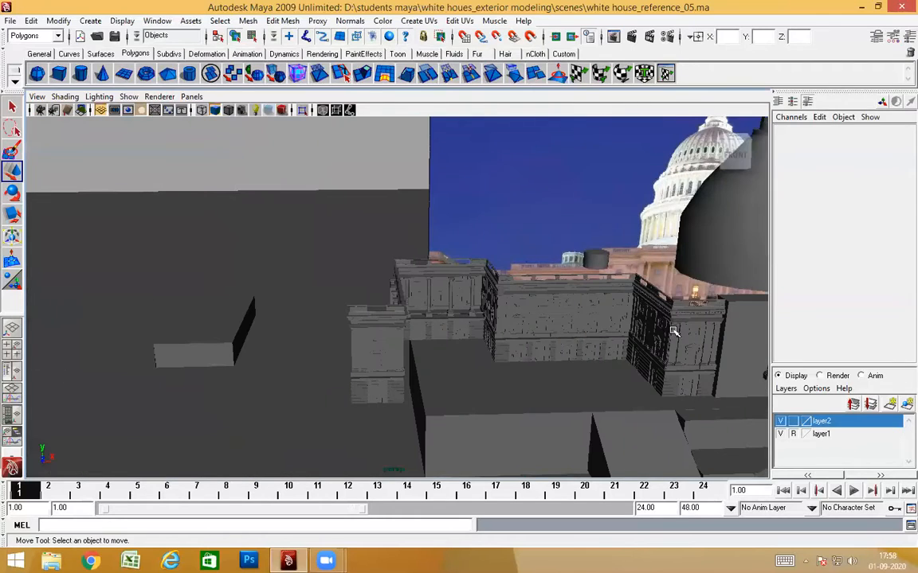
Compare the wireframe wing with the reference photo in the front view, checking along the facade from the modelled wing to the opposite side
alt+drag(498, 376, 548, 395)
alt+drag(444, 354, 316, 293)
key(space)
drag(428, 294, 445, 326)
key(4)
scroll(446, 325, down, 8)
alt+middle_drag(410, 289, 40, 165)
scroll(309, 229, up, 1)
alt+middle_drag(308, 229, 451, 261)
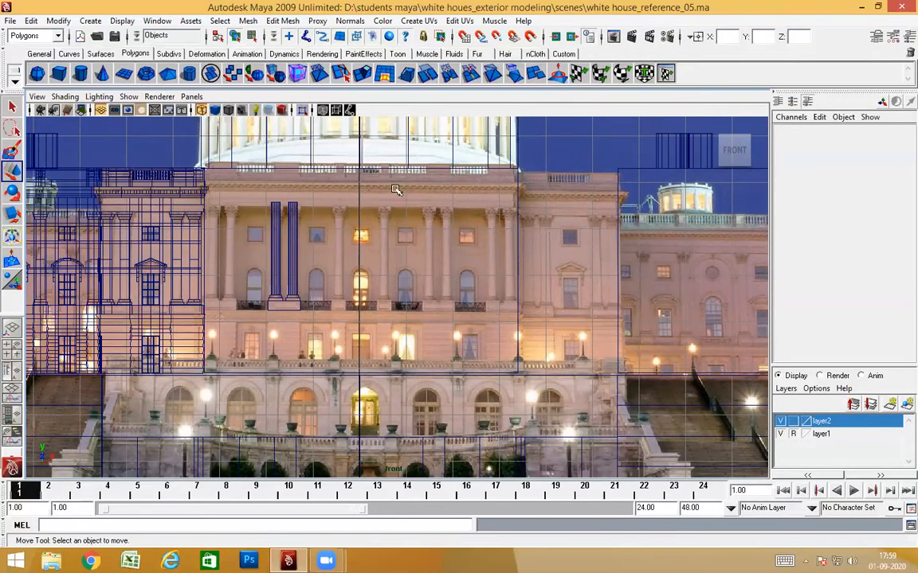
alt+middle_drag(359, 211, 508, 248)
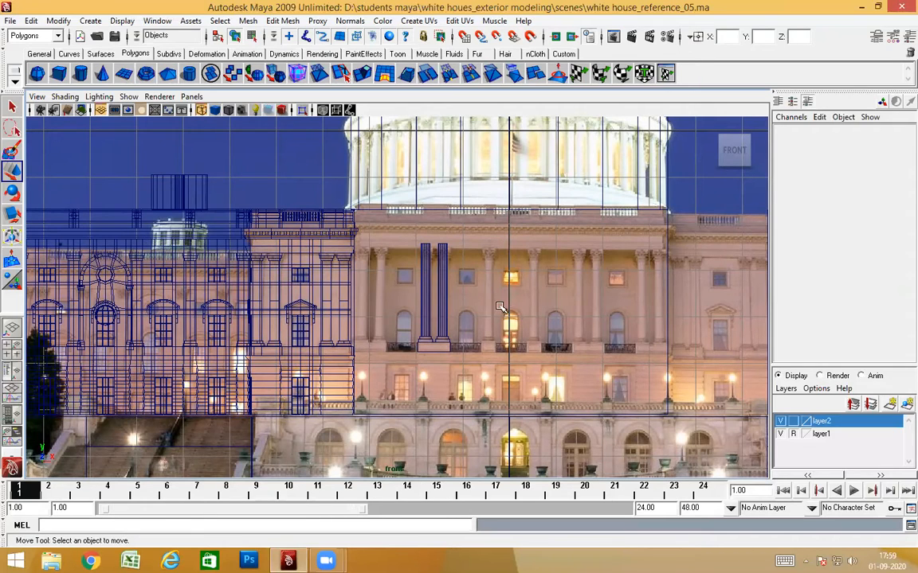
mouse_move(455, 325)
alt+middle_down()
mouse_move(510, 308)
mouse_move(494, 328)
mouse_move(469, 329)
alt+middle_up()
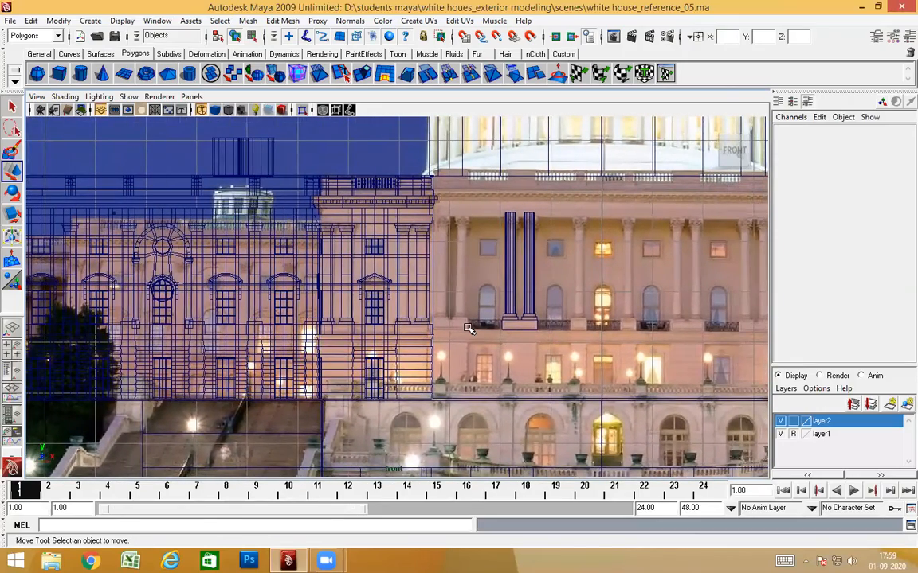
mouse_move(375, 306)
alt+middle_down()
mouse_move(639, 301)
mouse_move(205, 300)
alt+middle_up()
scroll(639, 301, up, 1)
alt+middle_drag(478, 294, 174, 293)
alt+middle_drag(495, 295, 490, 295)
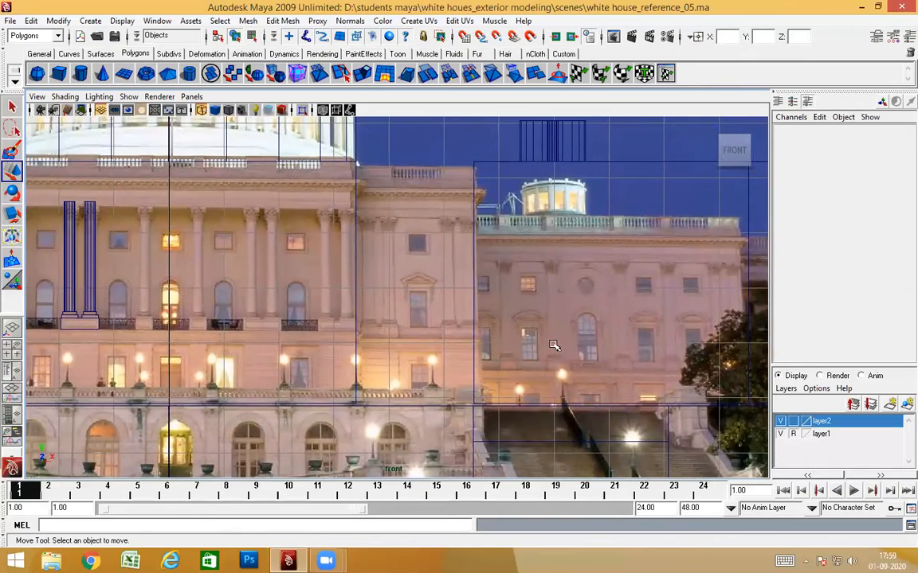
alt+middle_drag(426, 363, 444, 357)
scroll(444, 357, up, 1)
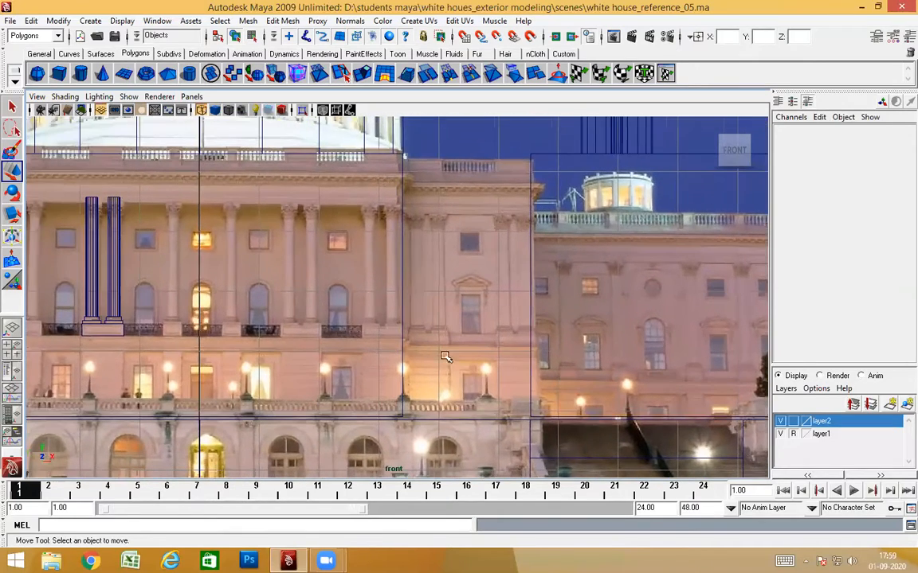
Examine the reference photo's central block and neighbouring pavilion up close, studying the columns, arched windows, balconies and pedimented window
alt+middle_drag(333, 359, 414, 350)
alt+right_drag(374, 323, 766, 333)
alt+middle_drag(766, 333, 668, 324)
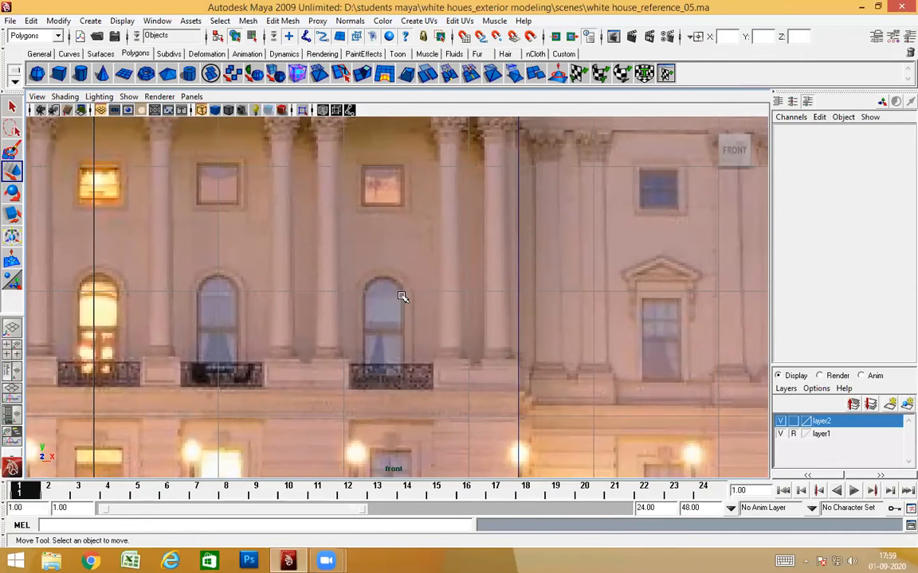
alt+middle_drag(566, 299, 303, 284)
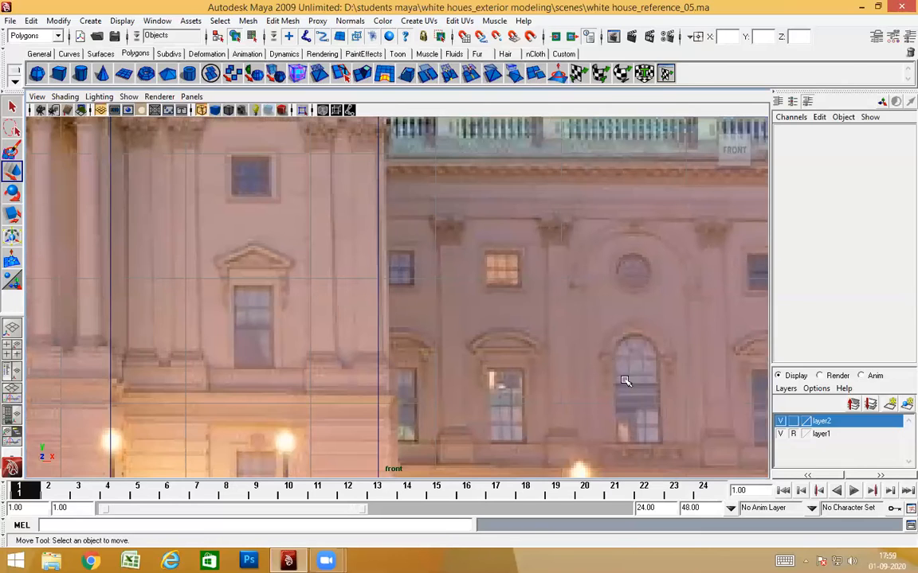
alt+middle_drag(494, 379, 352, 339)
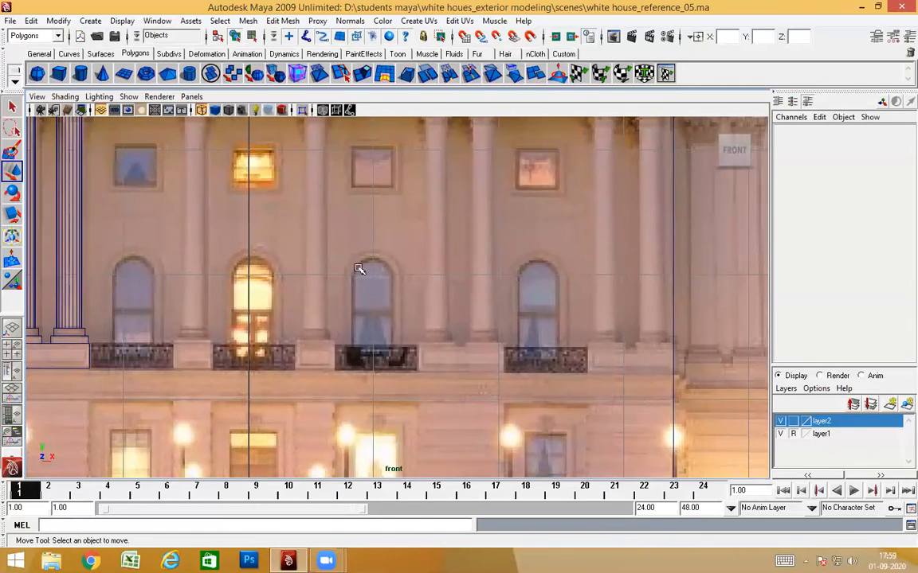
scroll(358, 269, down, 5)
alt+right_drag(434, 314, 345, 311)
alt+middle_drag(502, 304, 471, 307)
alt+right_drag(587, 299, 611, 224)
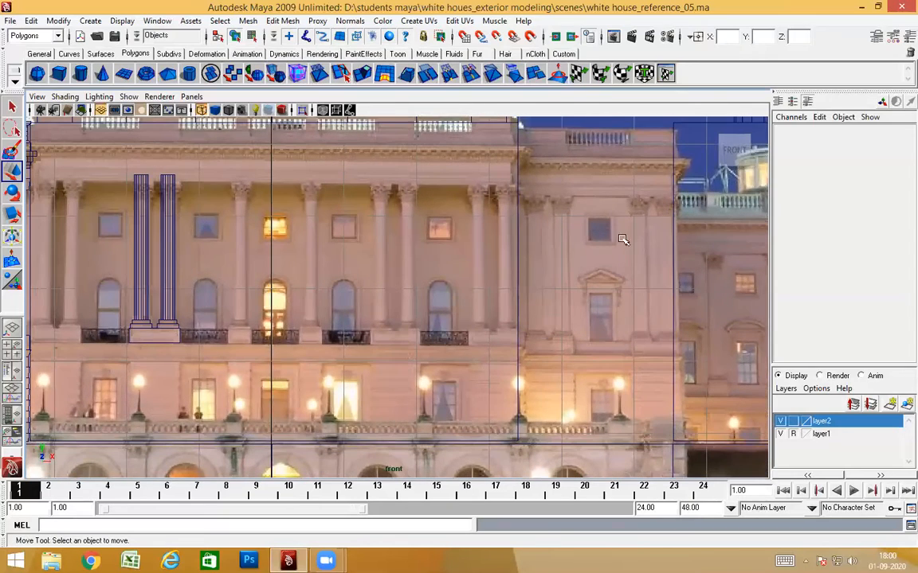
alt+right_drag(502, 237, 724, 270)
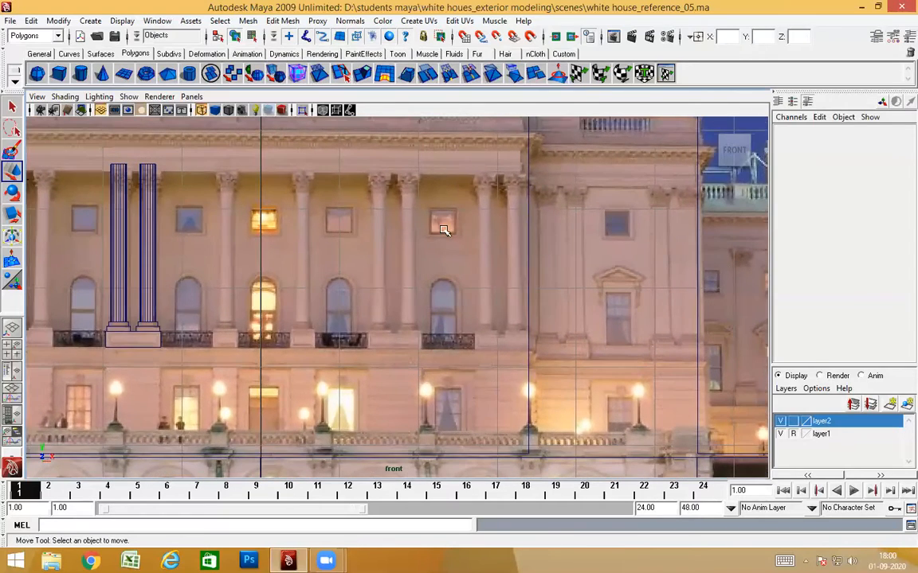
alt+middle_drag(489, 244, 399, 248)
alt+right_drag(422, 253, 610, 285)
alt+middle_drag(582, 283, 557, 282)
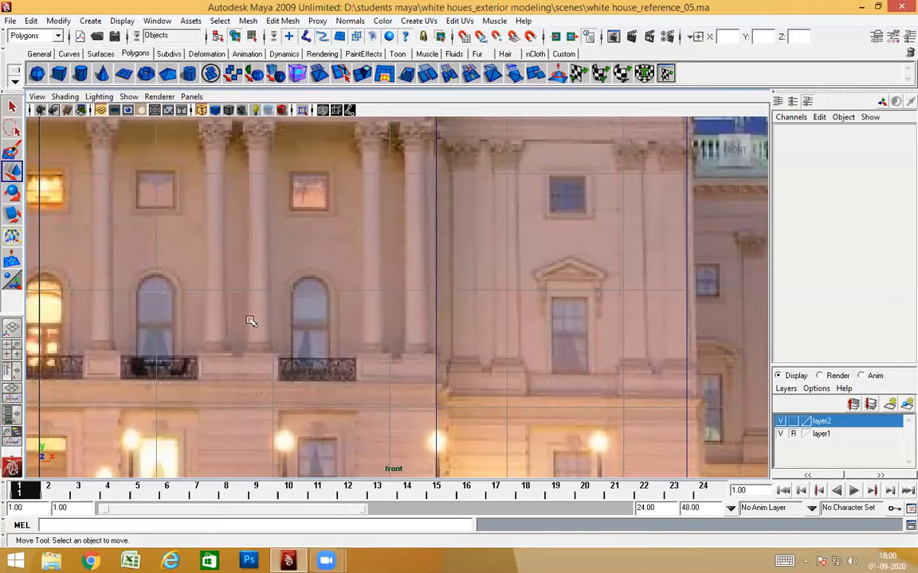
alt+middle_drag(348, 328, 524, 338)
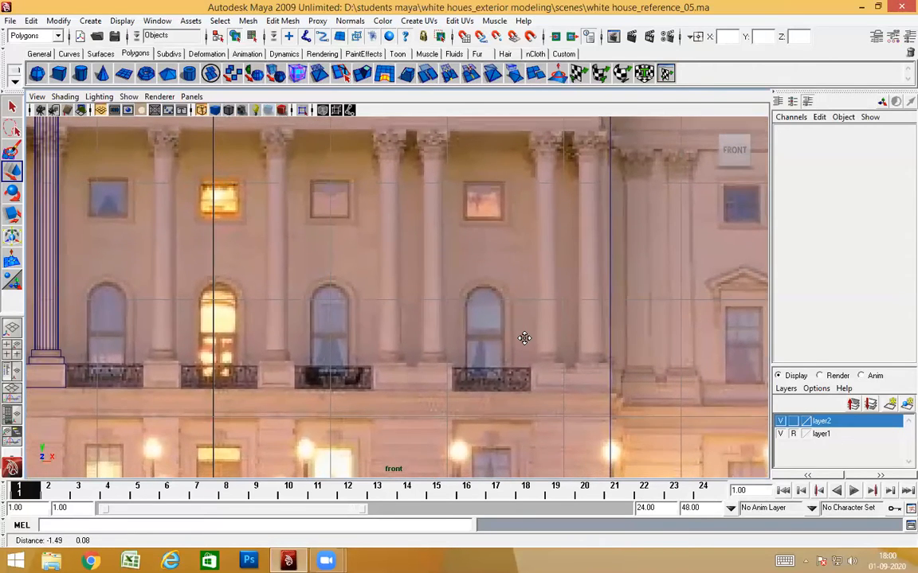
Compare the modelled wing's windows and pilasters with the unbuilt central block and the dome in the front-view reference
scroll(405, 333, down, 3)
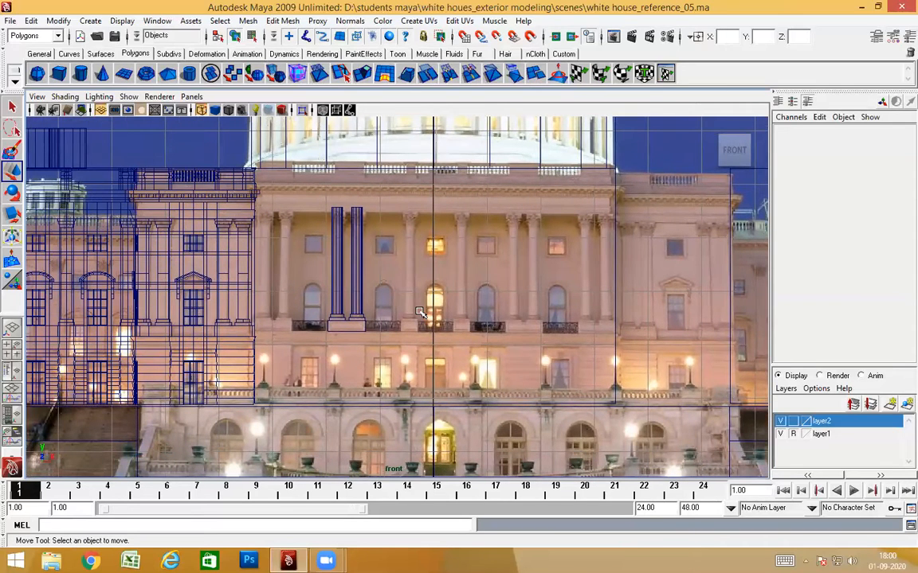
alt+middle_drag(431, 312, 612, 311)
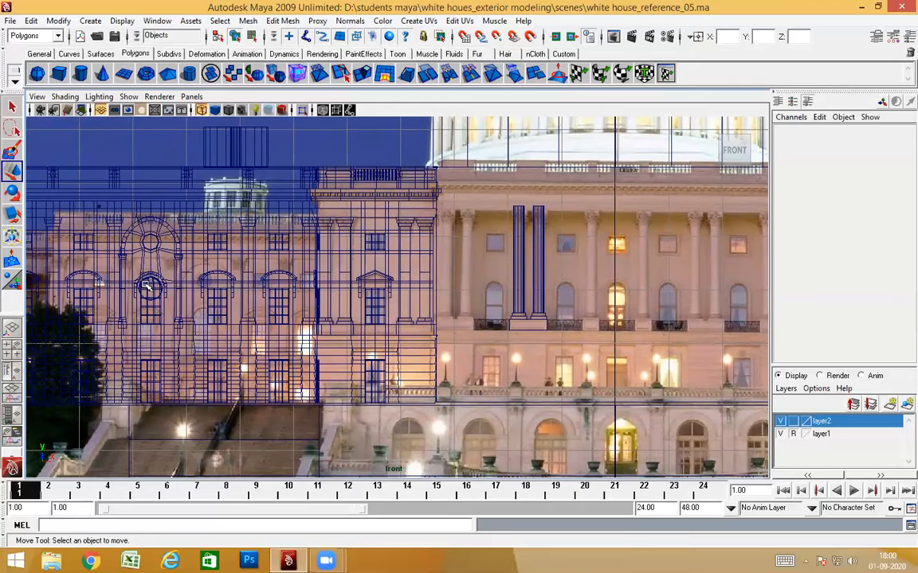
alt+middle_drag(157, 325, 391, 305)
alt+right_drag(390, 303, 423, 300)
alt+right_drag(353, 291, 359, 293)
alt+middle_drag(386, 299, 643, 349)
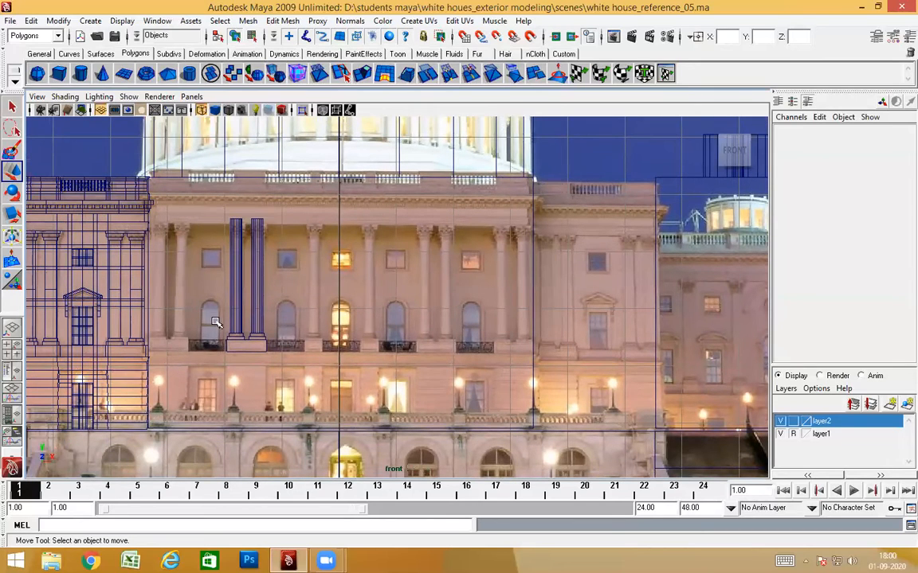
alt+middle_drag(288, 312, 424, 311)
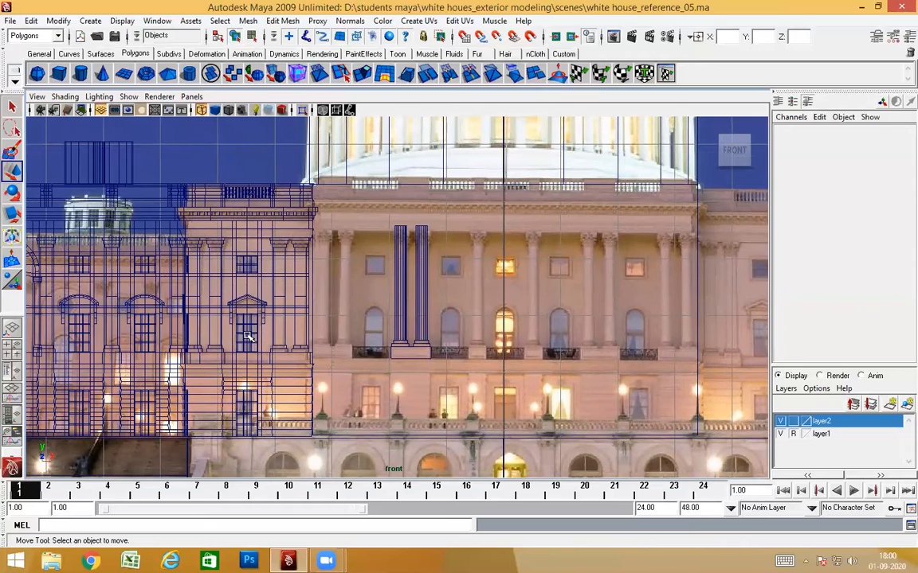
alt+middle_drag(268, 333, 333, 318)
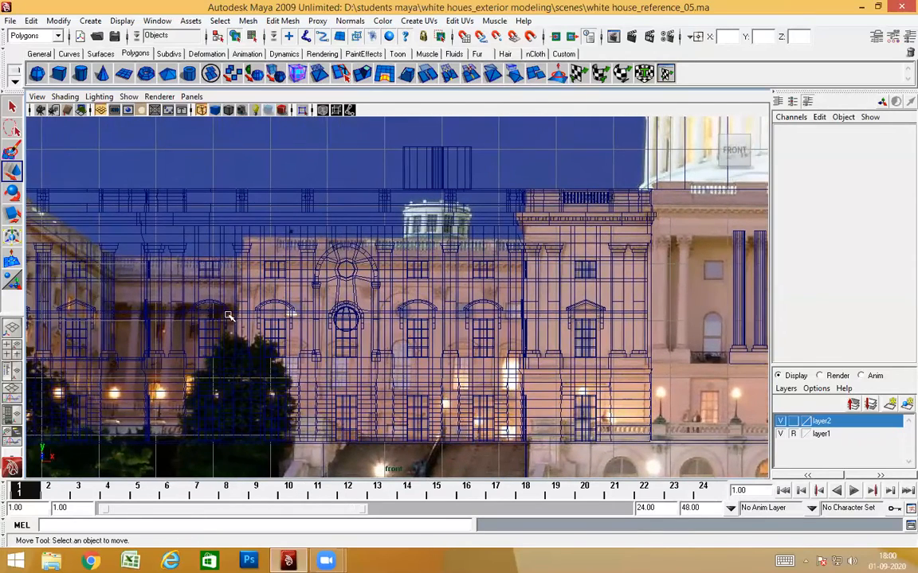
alt+middle_drag(560, 386, 364, 363)
alt+right_drag(364, 363, 214, 310)
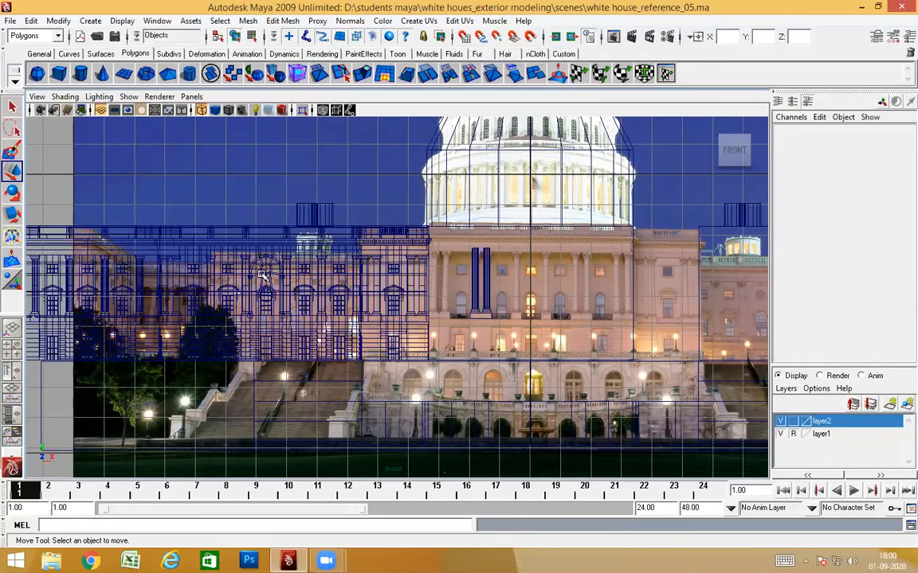
alt+middle_drag(618, 344, 549, 403)
alt+right_drag(549, 403, 665, 319)
alt+middle_drag(583, 311, 531, 223)
alt+right_drag(531, 223, 635, 328)
alt+right_drag(524, 325, 398, 283)
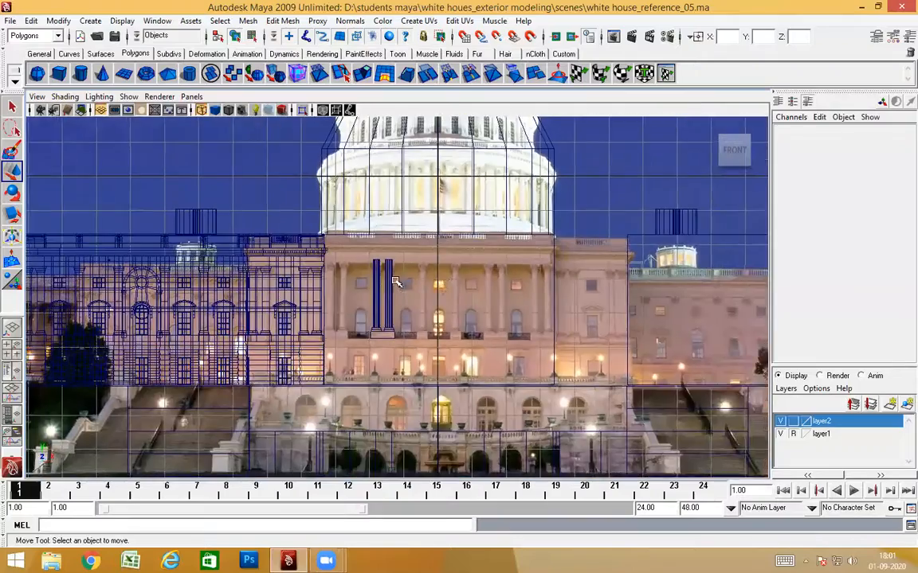
Study the central block's colonnade, lower terrace arches and side stairs in the reference alongside the modelled wing and paired columns
alt+middle_drag(397, 282, 513, 280)
alt+middle_drag(446, 280, 370, 262)
alt+right_drag(370, 262, 844, 349)
alt+middle_drag(700, 316, 575, 301)
alt+middle_drag(426, 331, 457, 276)
alt+right_drag(457, 275, 497, 305)
alt+middle_drag(498, 306, 432, 296)
alt+right_drag(433, 297, 334, 301)
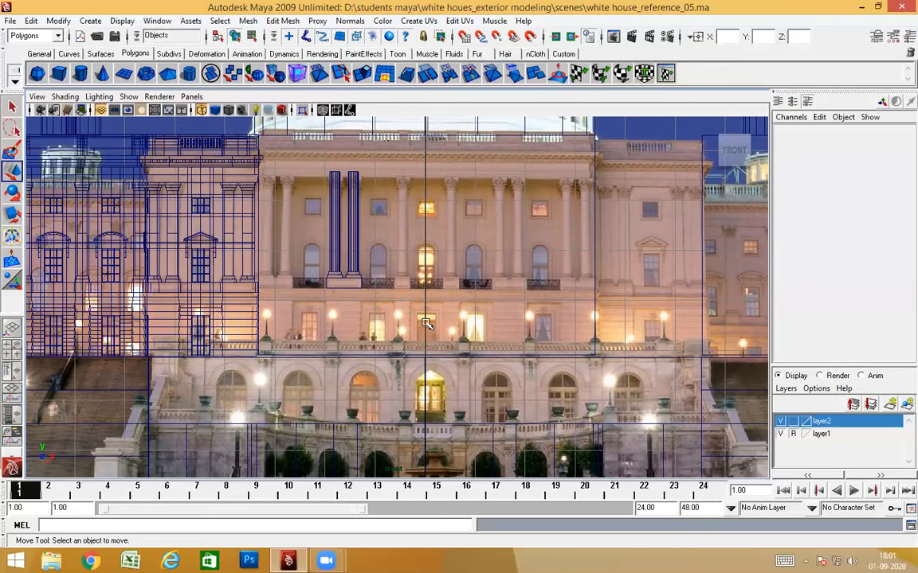
alt+middle_drag(427, 323, 346, 329)
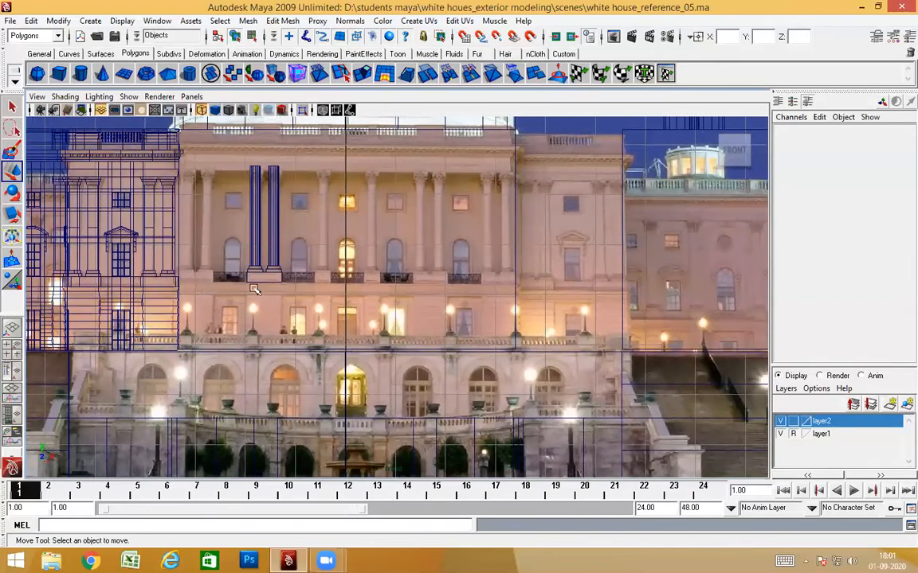
alt+middle_drag(295, 289, 310, 304)
scroll(311, 303, up, 1)
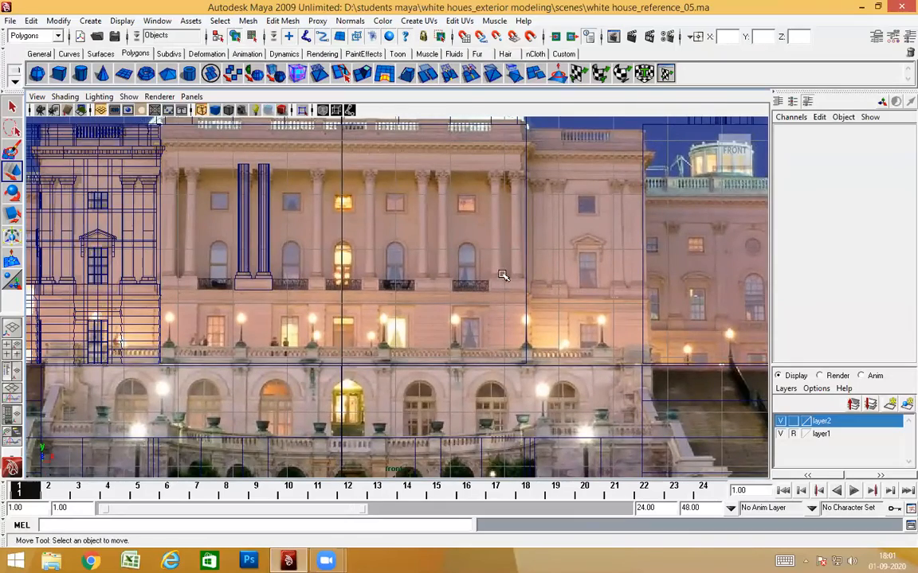
alt+middle_drag(391, 322, 534, 338)
alt+right_drag(535, 338, 463, 325)
alt+middle_drag(187, 312, 396, 312)
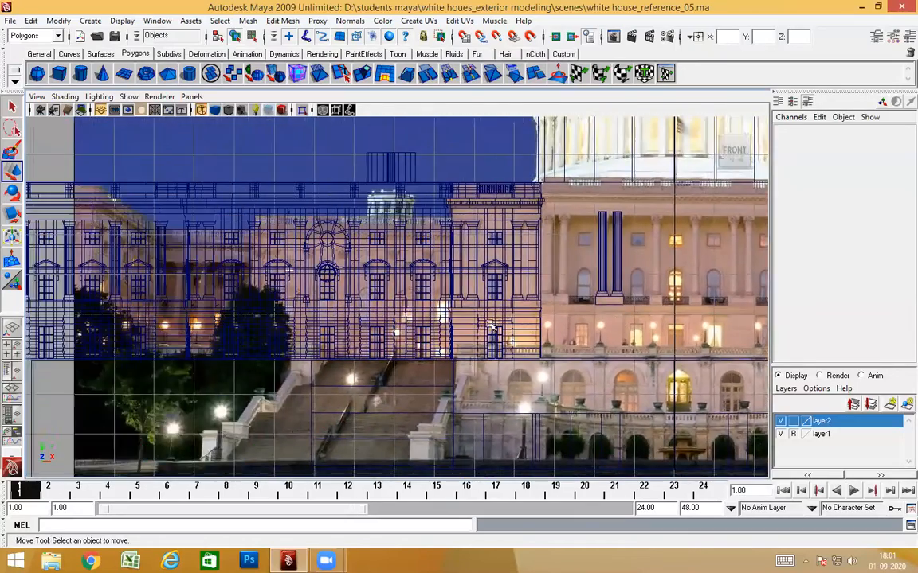
alt+right_drag(397, 312, 411, 311)
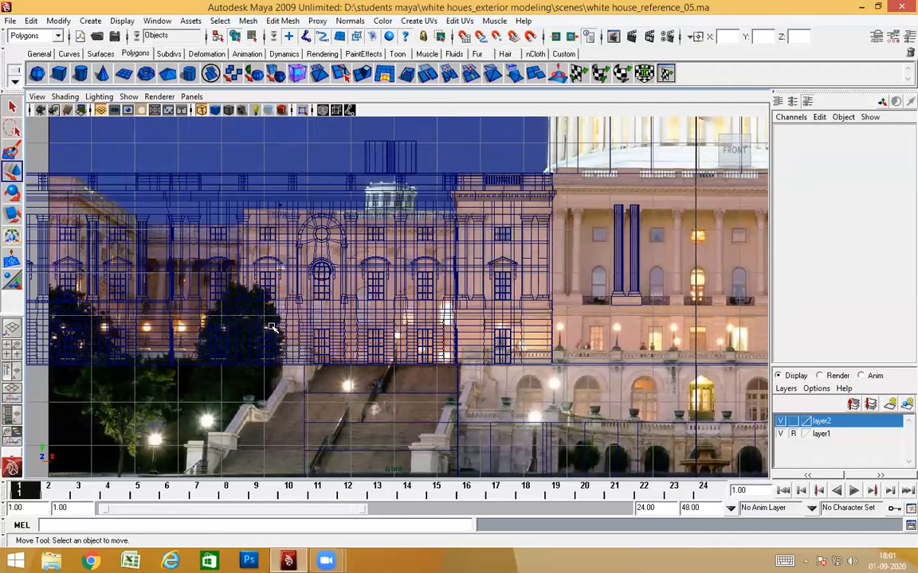
alt+middle_drag(711, 338, 392, 329)
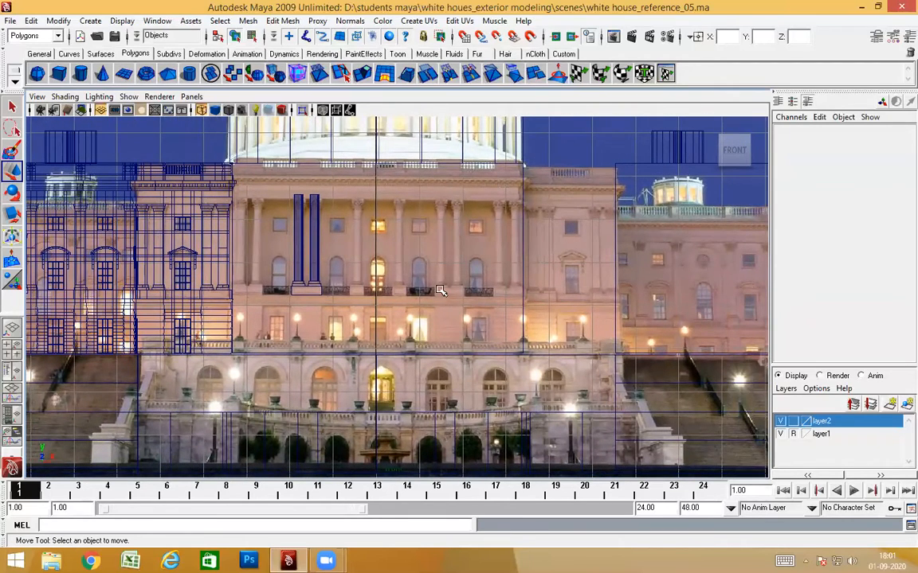
alt+middle_drag(170, 321, 397, 360)
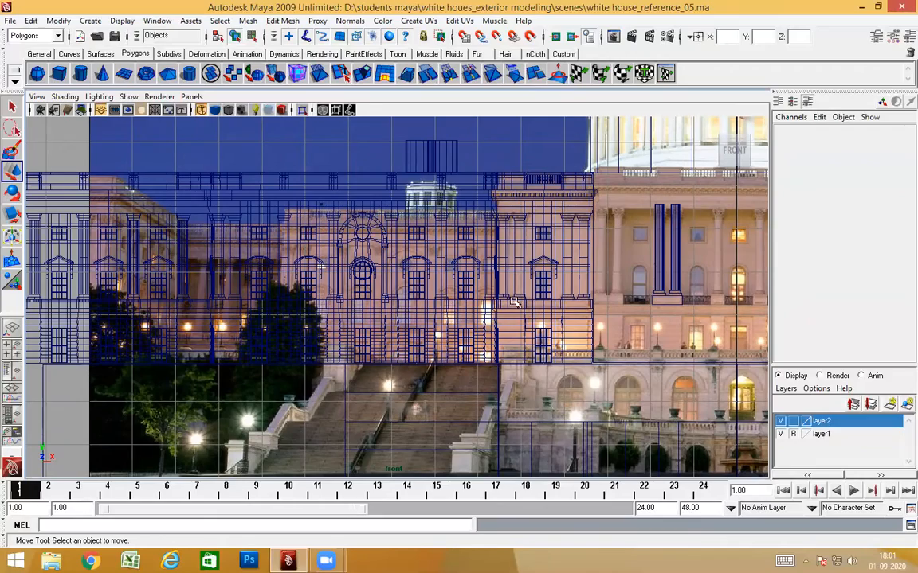
alt+middle_drag(514, 303, 404, 315)
Review the whole building in the shaded perspective view from several angles, including the dome, wings, blocked-out masses and stairs
key(space)
drag(416, 307, 390, 319)
alt+right_drag(390, 318, 446, 333)
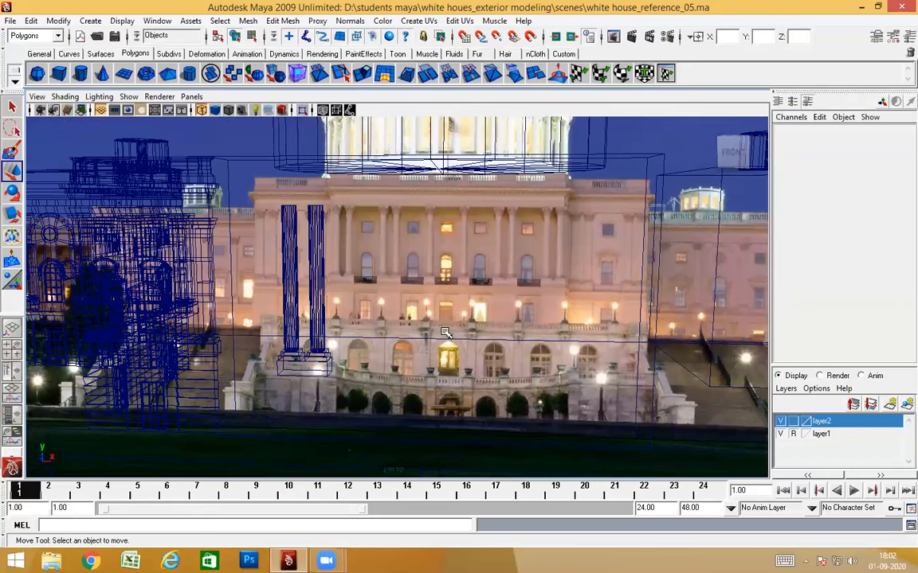
key(5)
mouse_move(445, 327)
alt+mouse_down()
mouse_move(481, 348)
mouse_move(481, 337)
mouse_move(364, 301)
mouse_move(471, 342)
mouse_move(501, 335)
mouse_move(305, 307)
mouse_move(686, 303)
mouse_move(386, 335)
mouse_move(522, 348)
mouse_move(422, 308)
mouse_move(549, 314)
mouse_move(308, 248)
alt+mouse_up()
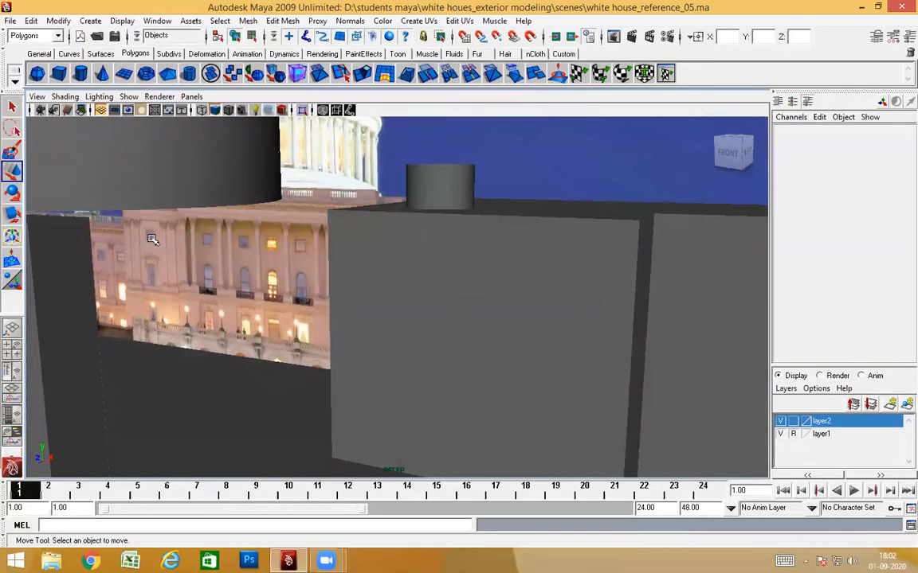
alt+drag(252, 351, 434, 365)
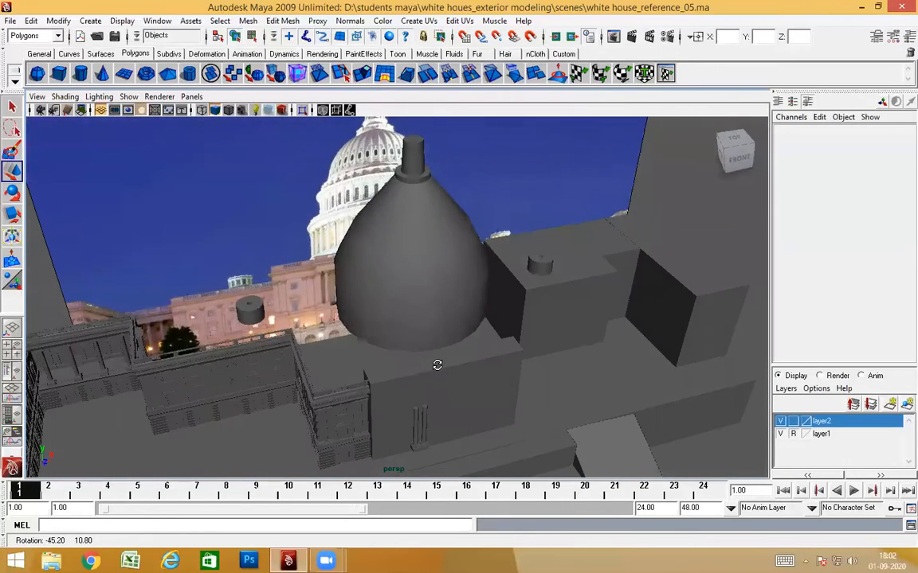
alt+drag(477, 265, 558, 349)
scroll(446, 315, down, 5)
alt+drag(388, 376, 291, 363)
alt+middle_drag(658, 298, 745, 308)
scroll(605, 307, up, 3)
alt+drag(567, 306, 467, 311)
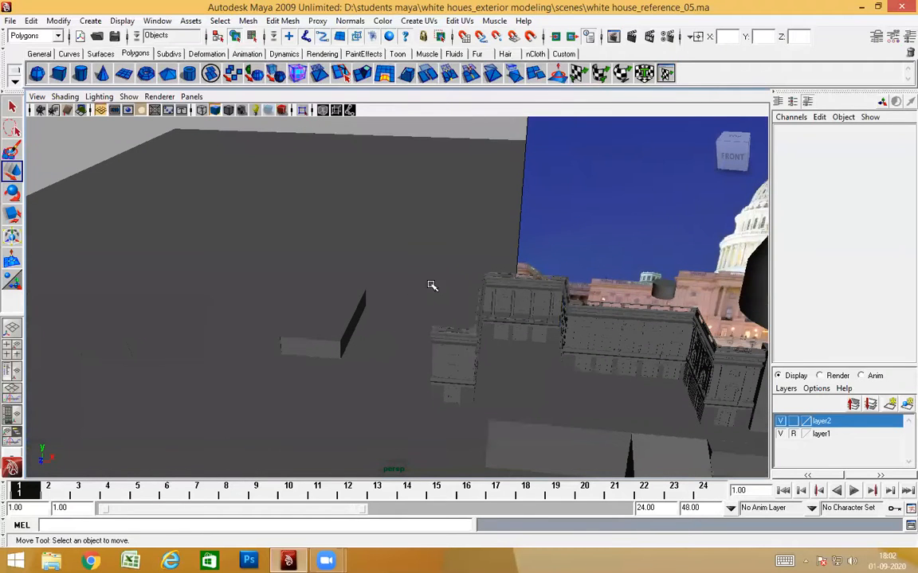
alt+drag(498, 348, 299, 320)
alt+drag(339, 280, 575, 351)
alt+drag(568, 306, 432, 395)
alt+drag(656, 237, 593, 310)
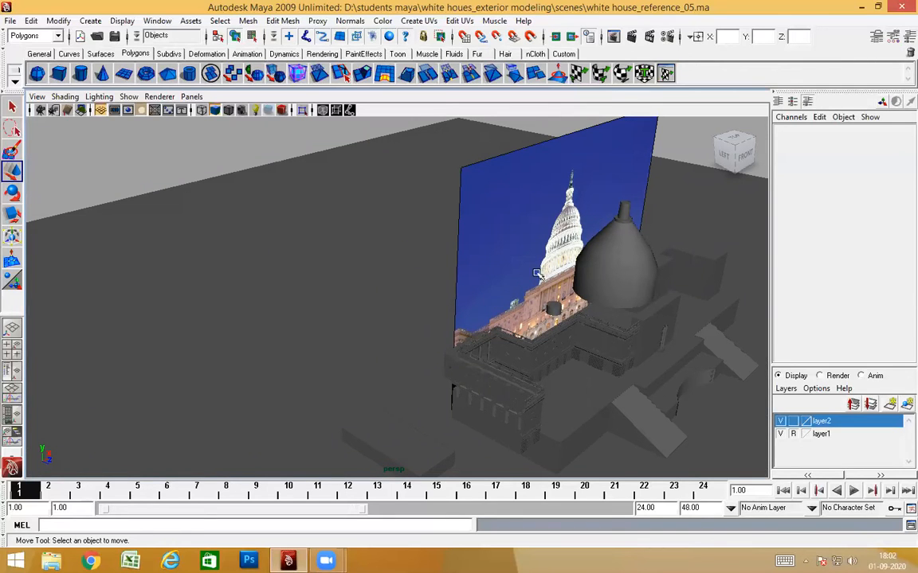
alt+drag(411, 376, 456, 304)
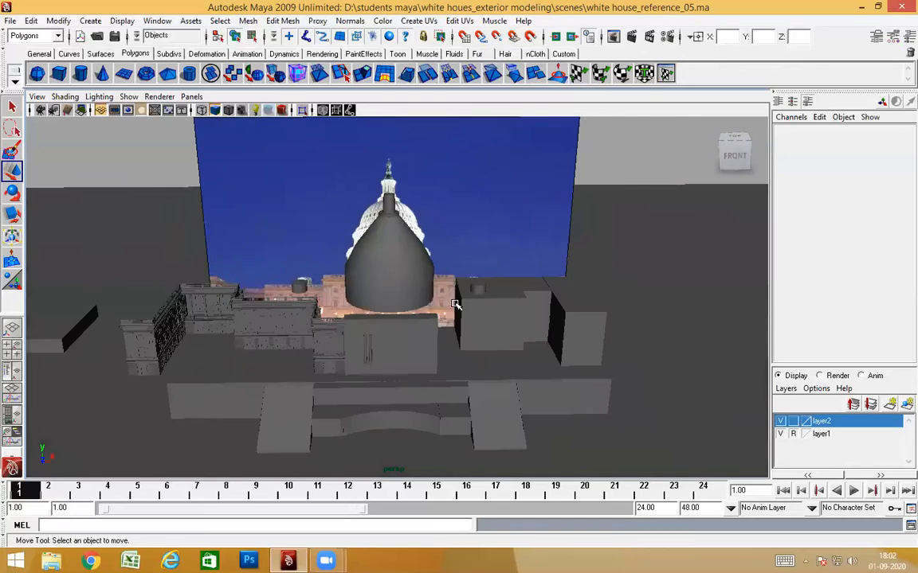
Inspect the detailed wing's courtyard facades, parapet and the paired columns on the central block up close in shaded perspective
scroll(492, 303, up, 4)
alt+middle_drag(481, 301, 641, 300)
scroll(641, 300, up, 2)
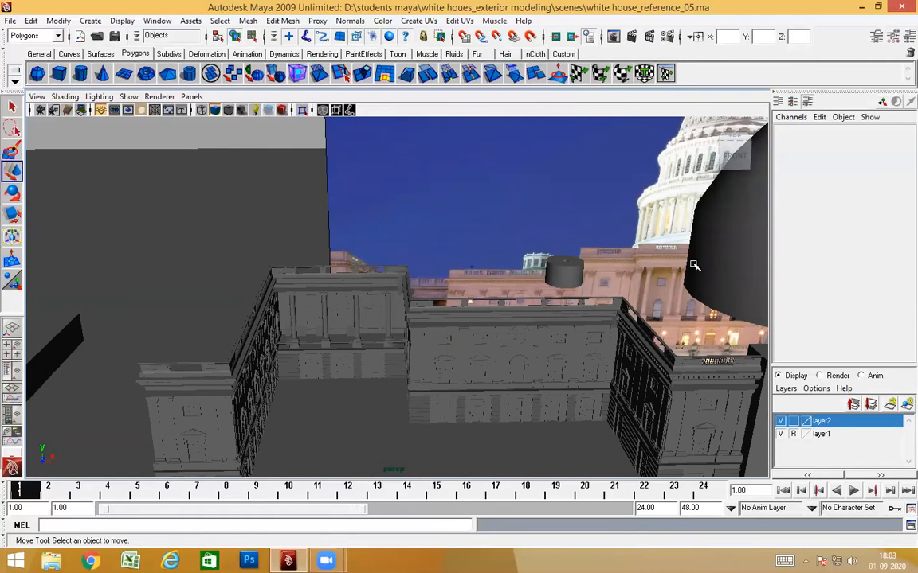
scroll(681, 260, down, 3)
alt+drag(628, 269, 219, 327)
scroll(416, 320, up, 3)
scroll(219, 325, up, 3)
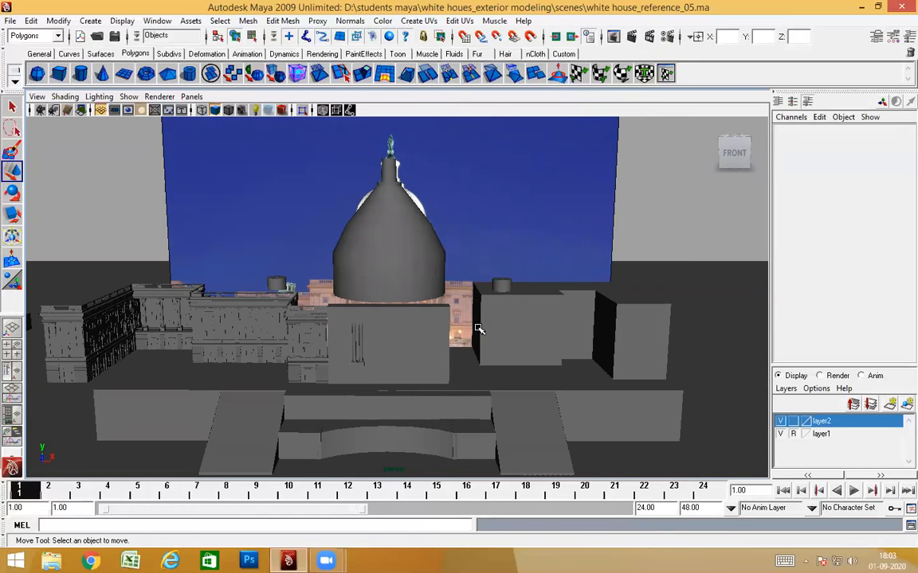
alt+drag(476, 328, 465, 315)
scroll(470, 319, up, 4)
alt+middle_drag(469, 319, 549, 362)
mouse_move(385, 362)
alt+mouse_down()
mouse_move(281, 362)
mouse_move(377, 372)
alt+mouse_up()
scroll(246, 344, down, 5)
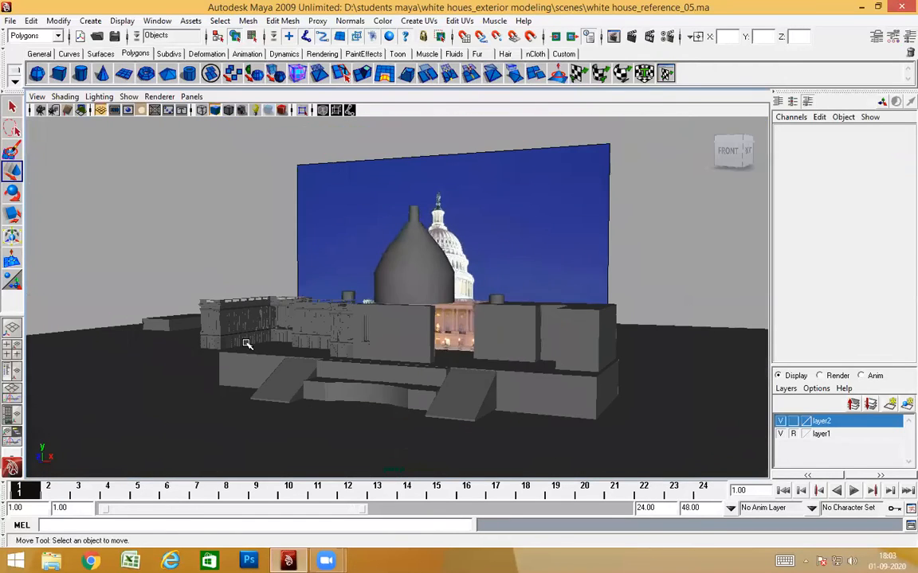
scroll(432, 375, up, 4)
alt+drag(432, 374, 470, 385)
scroll(472, 388, up, 6)
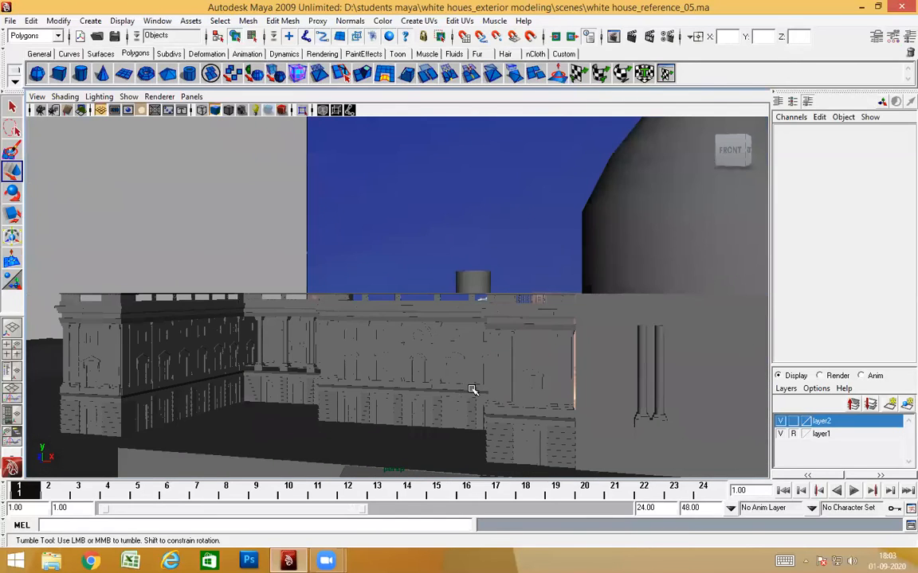